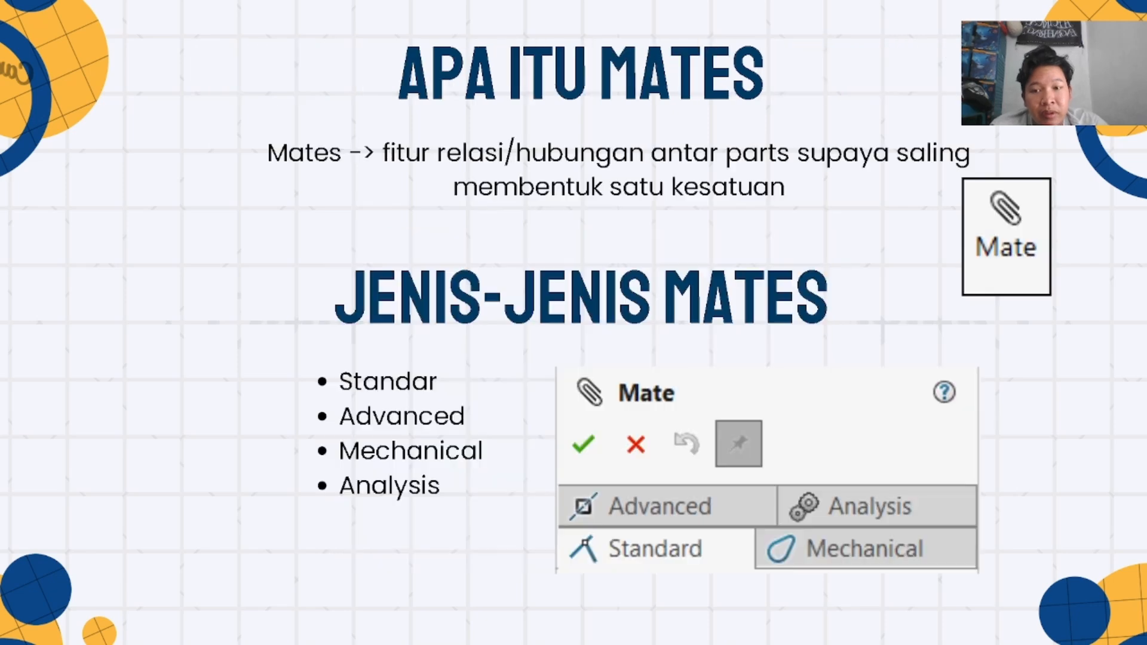
Switch from the slide presentation to SOLIDWORKS and create a new Assembly document.
key("Left")
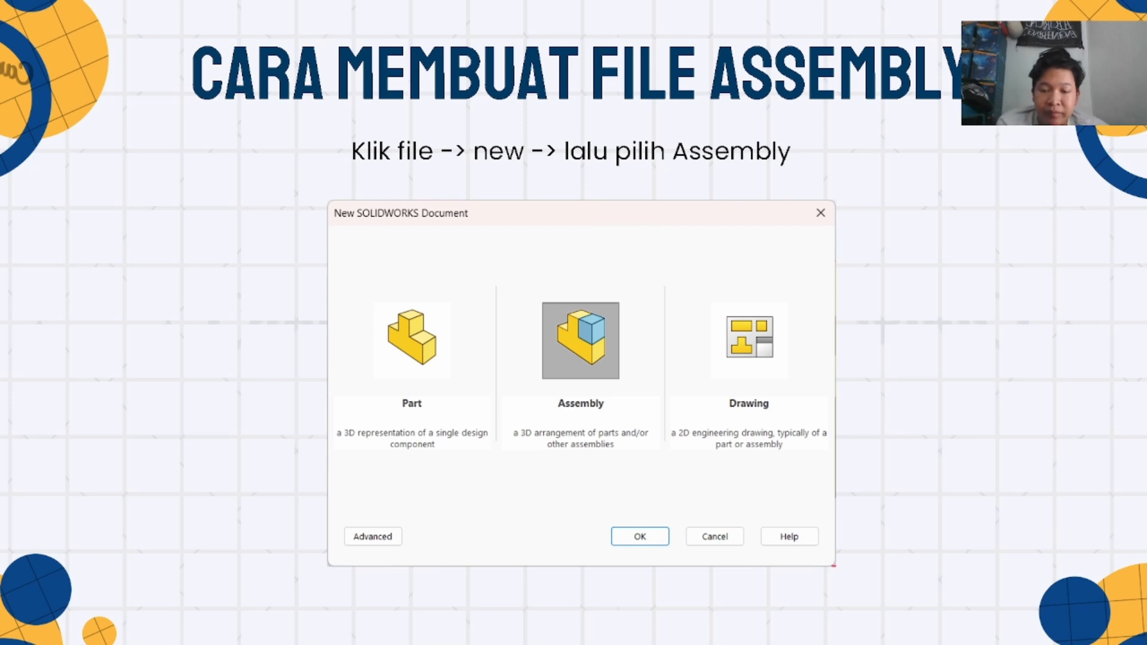
key("Escape")
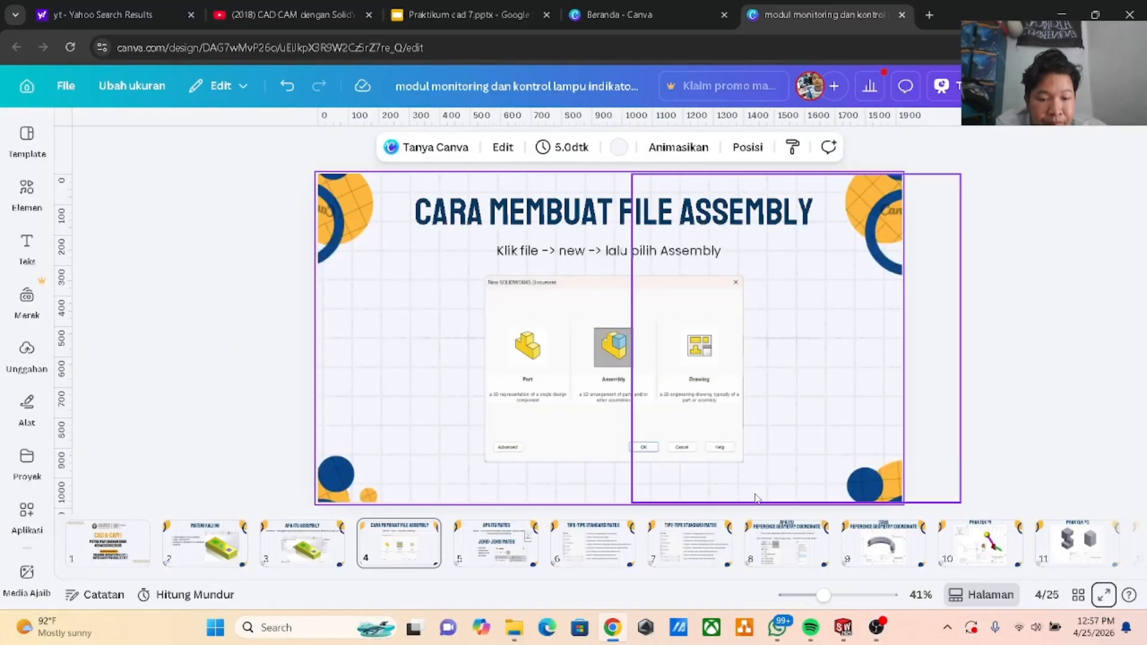
left_click(839, 628)
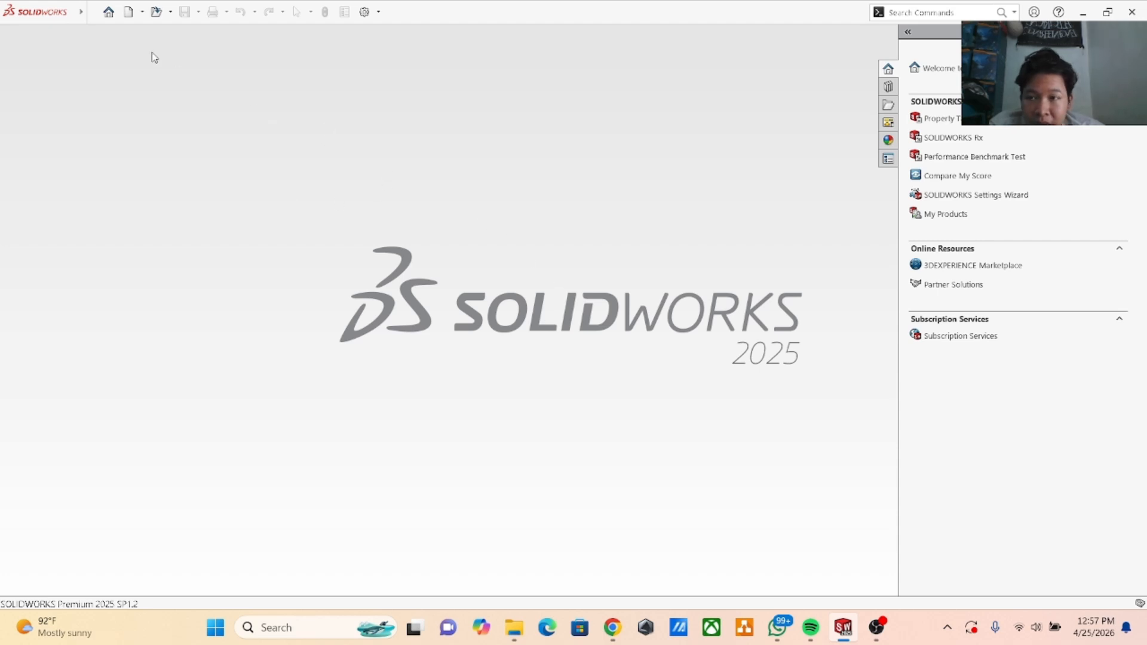
left_click(128, 12)
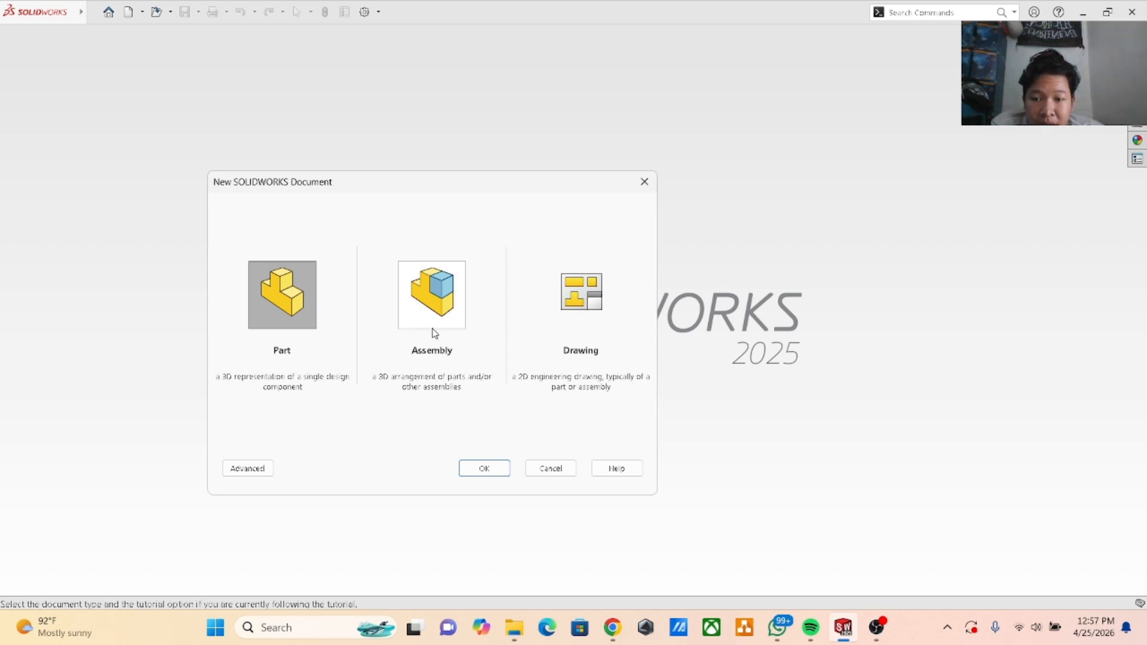
left_click(459, 353)
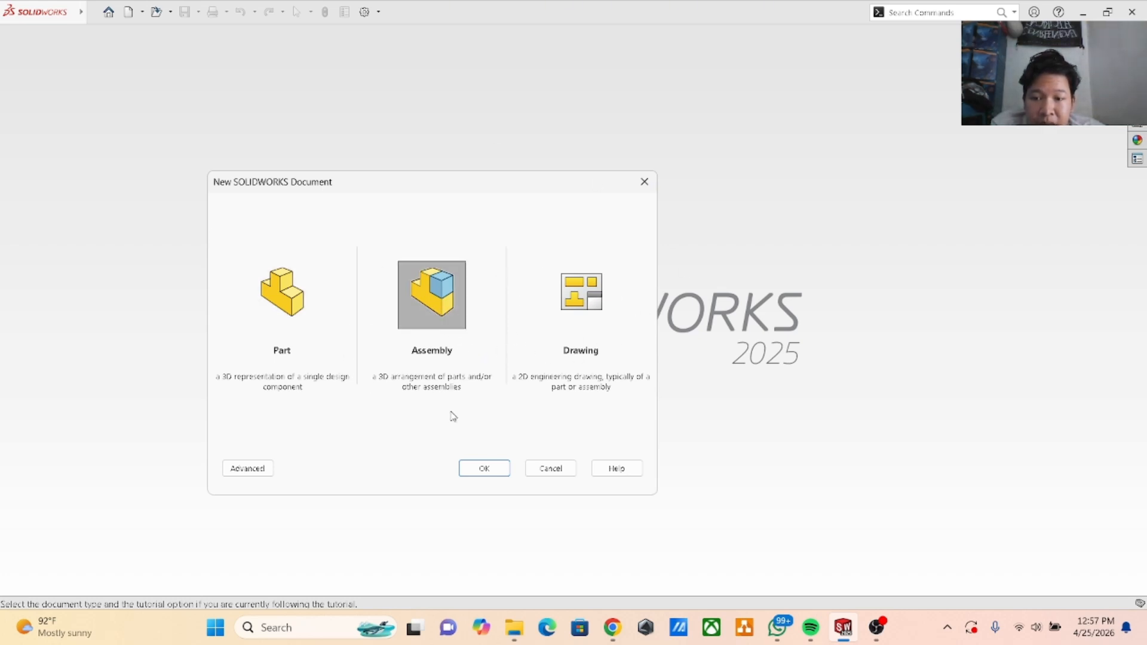
left_click(477, 472)
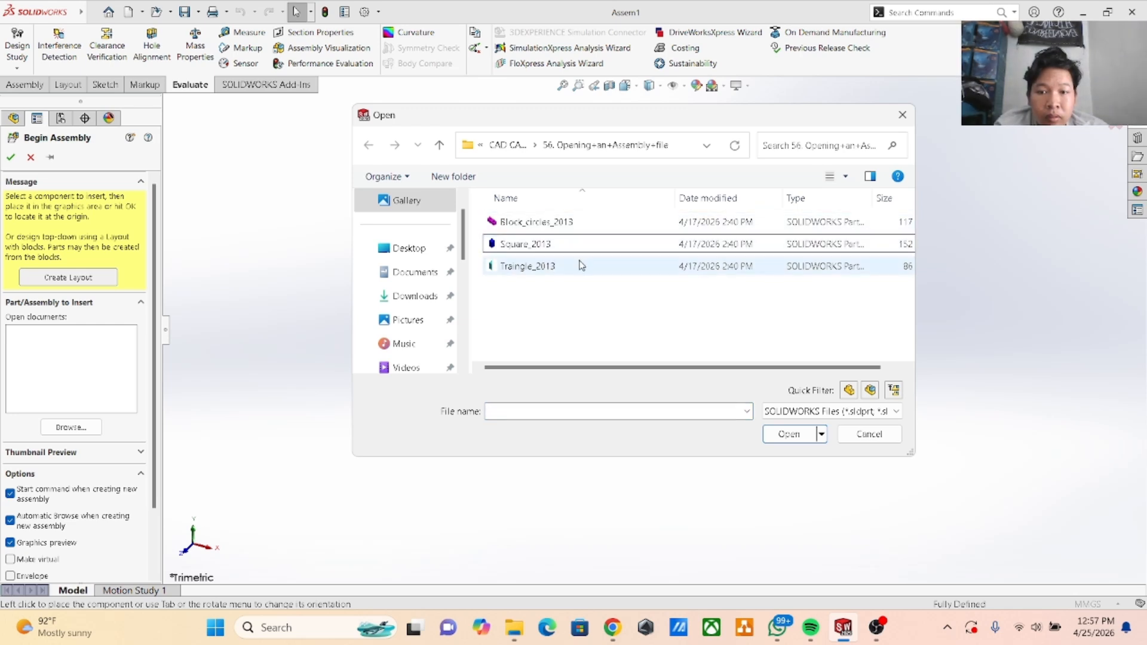
Load Block_circles_2013, Square_2013 and Traingle_2013 together as components and place the block with two round holes first.
left_click(587, 231)
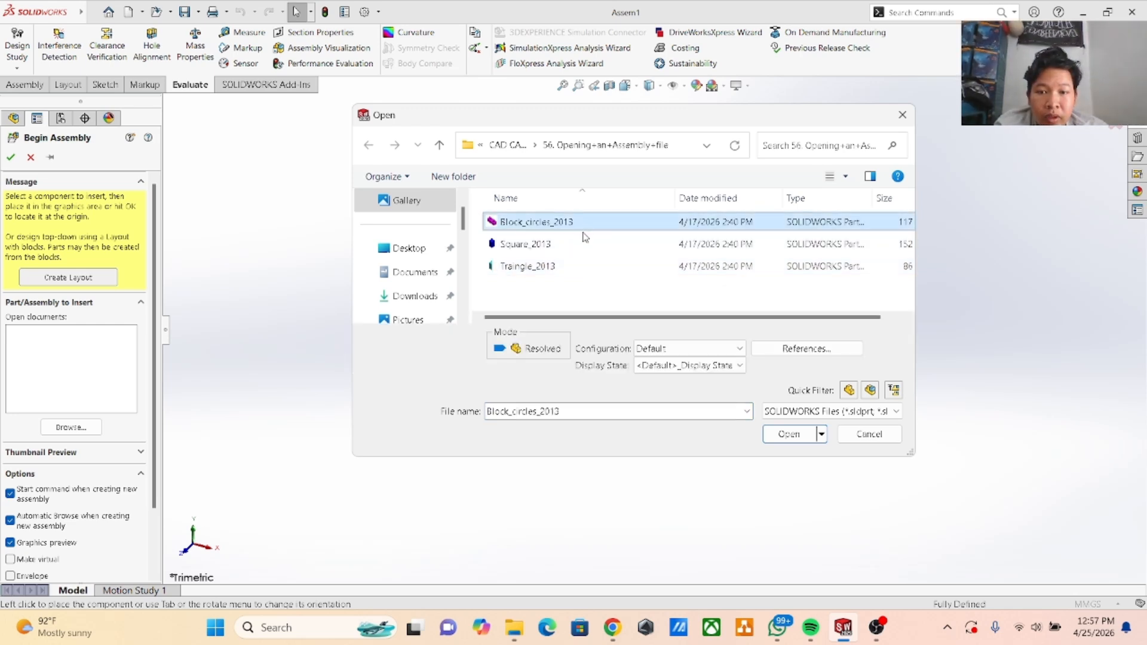
left_click(584, 243, "ctrl")
left_click(584, 264, "ctrl")
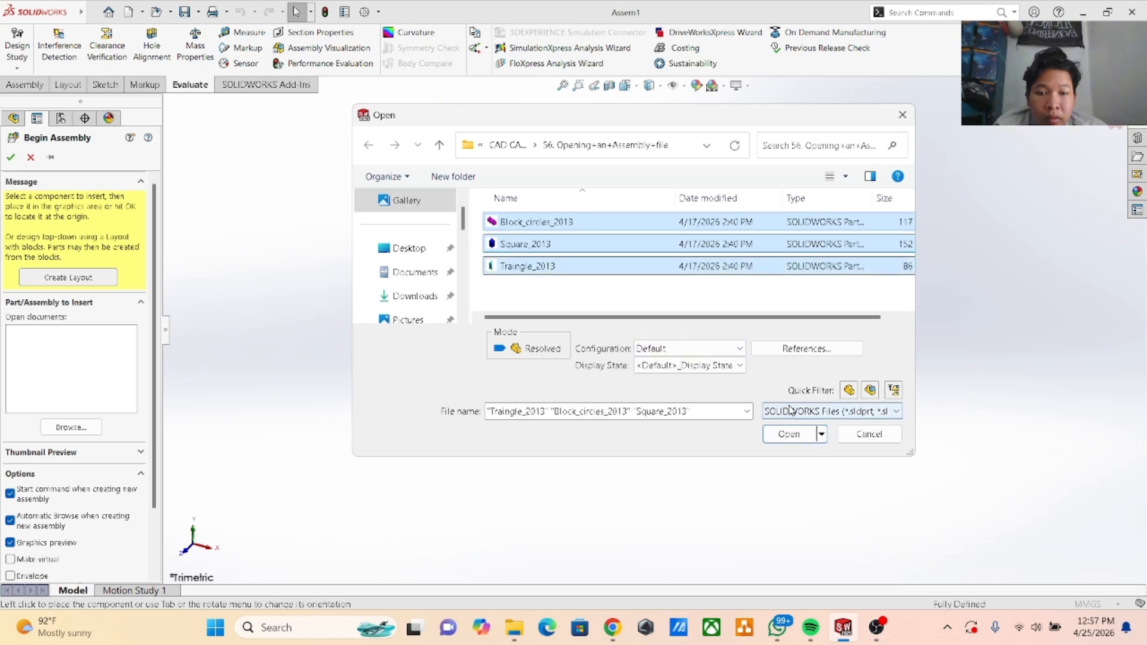
left_click(794, 435)
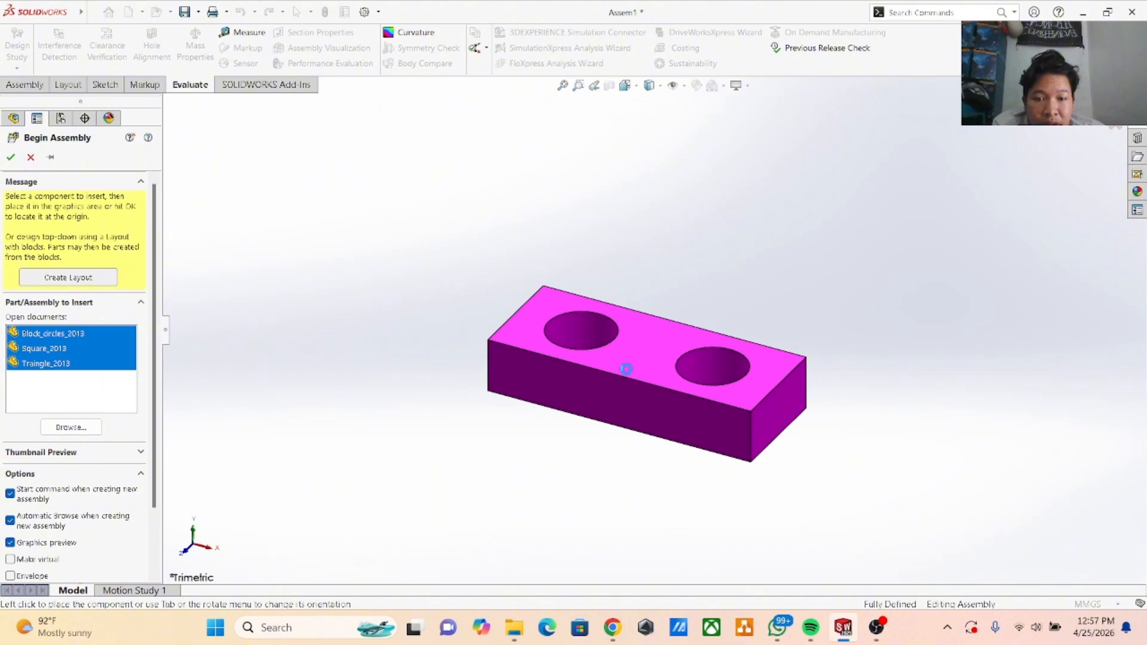
left_click(625, 369)
Place the square part off the block's end and the triangle part behind the block, clear of its holes.
scroll(625, 369, "up", 5)
scroll(663, 330, "down", 8)
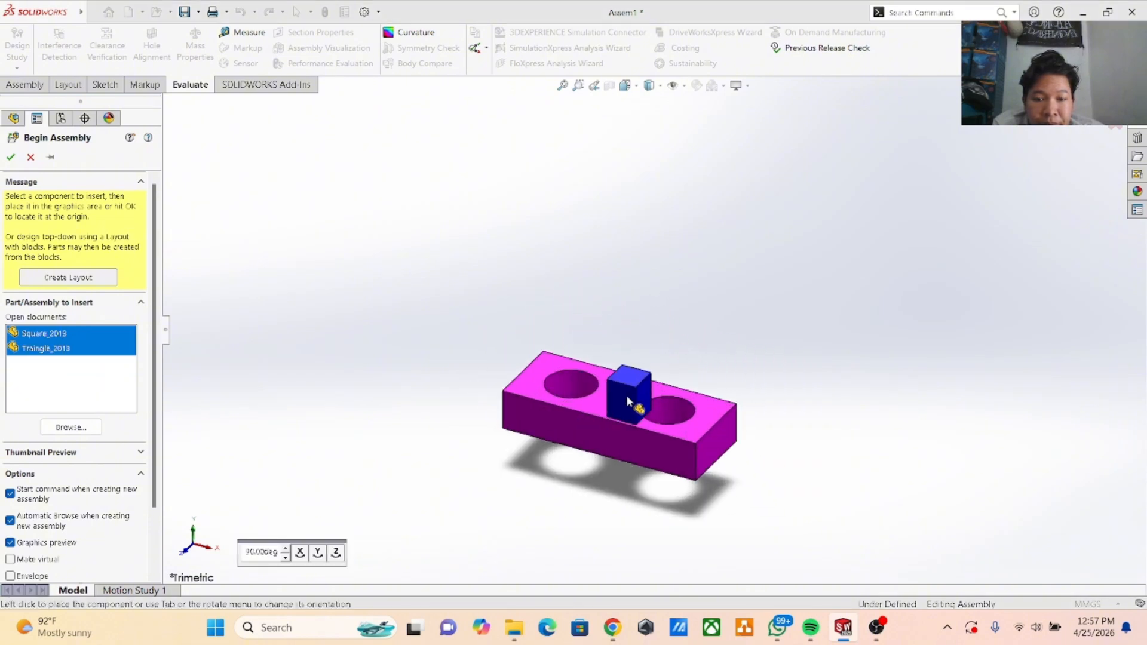
scroll(592, 335, "up", 1)
scroll(597, 338, "down", 2)
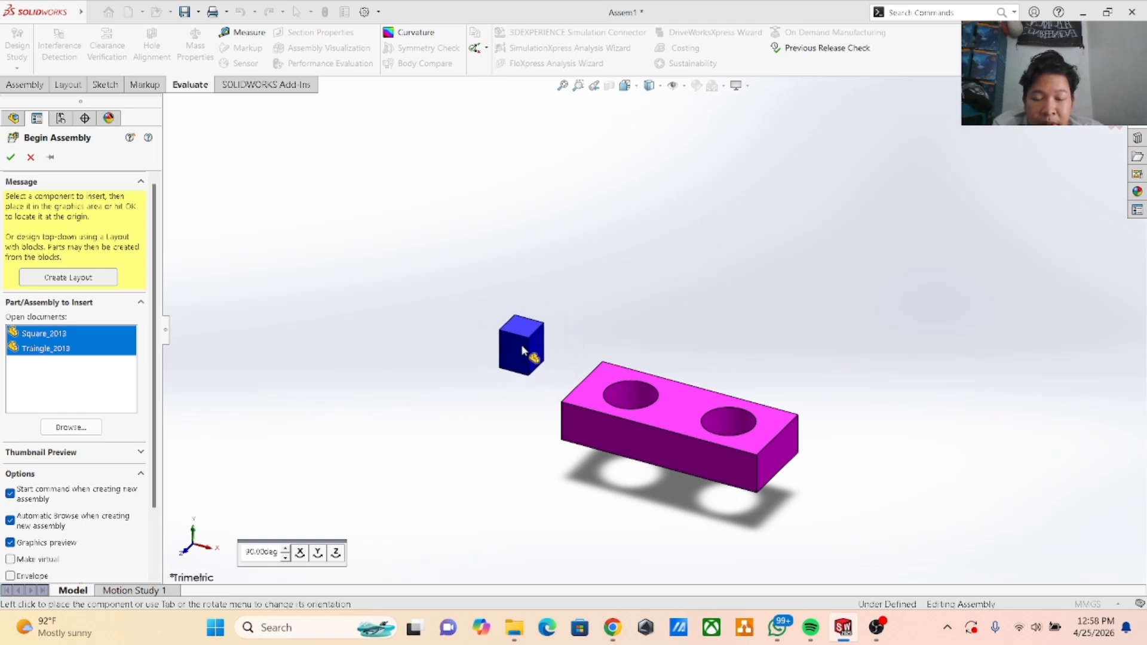
left_click(521, 347)
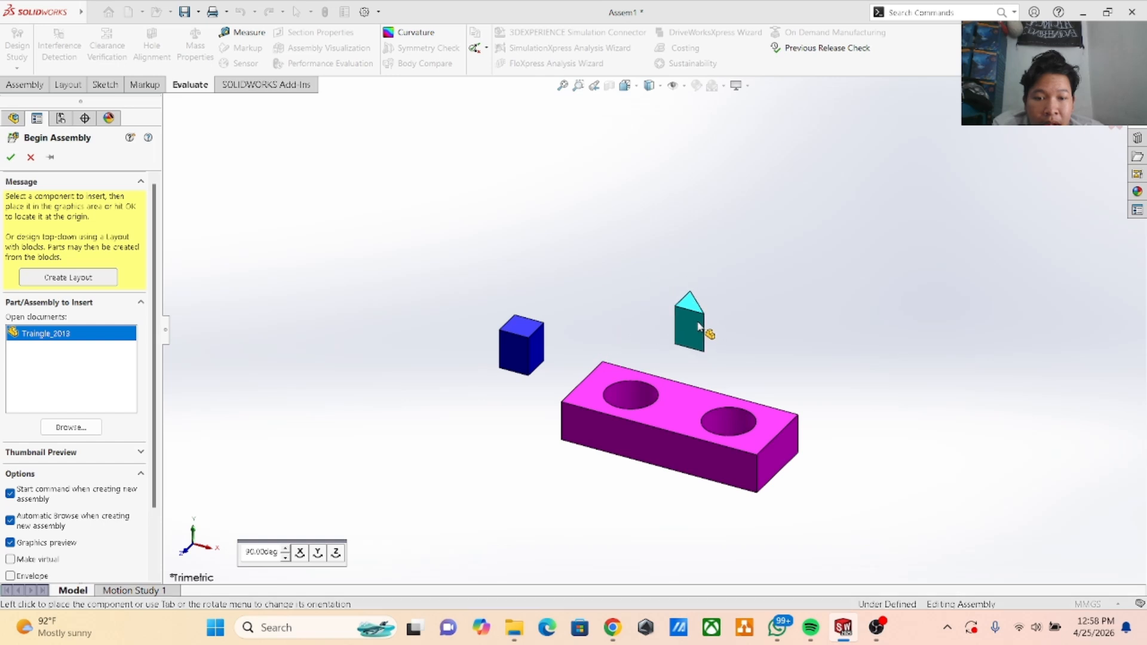
left_click(698, 326)
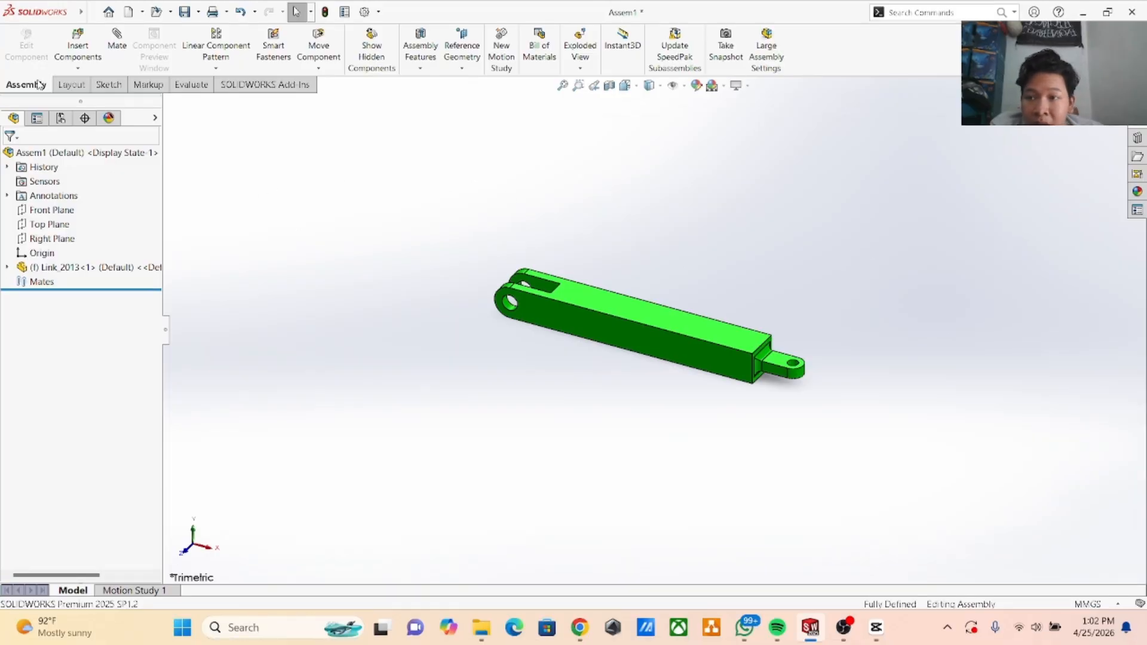
Insert the Small Post_2013 component and place it near the forked end of the link.
left_click(97, 70)
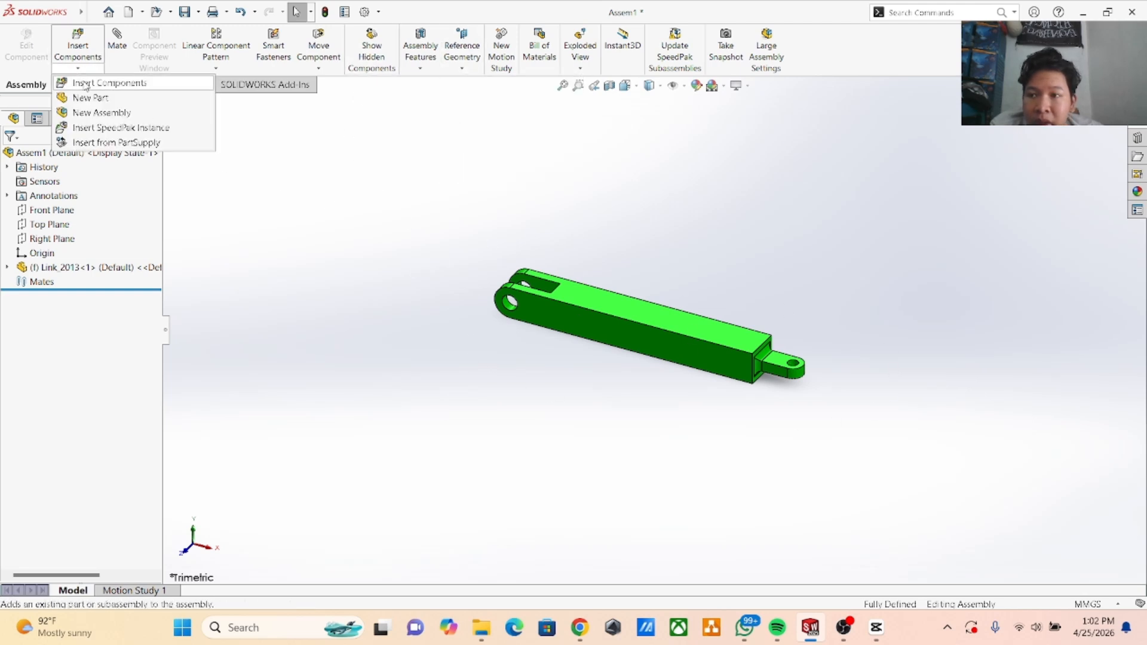
left_click(87, 86)
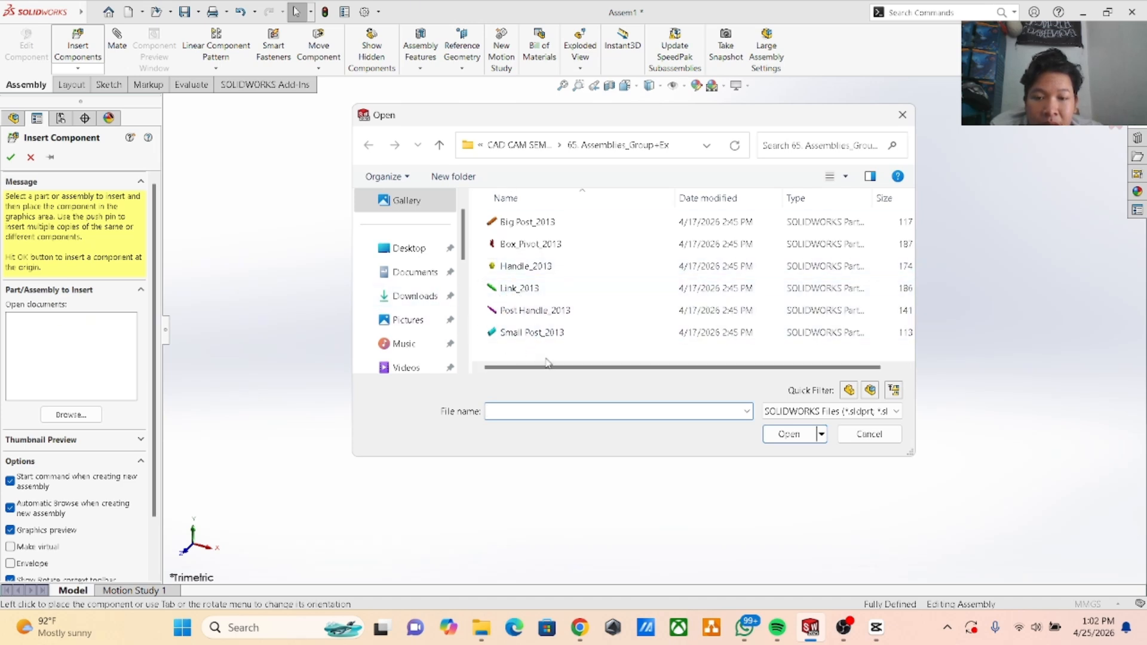
left_click(529, 335)
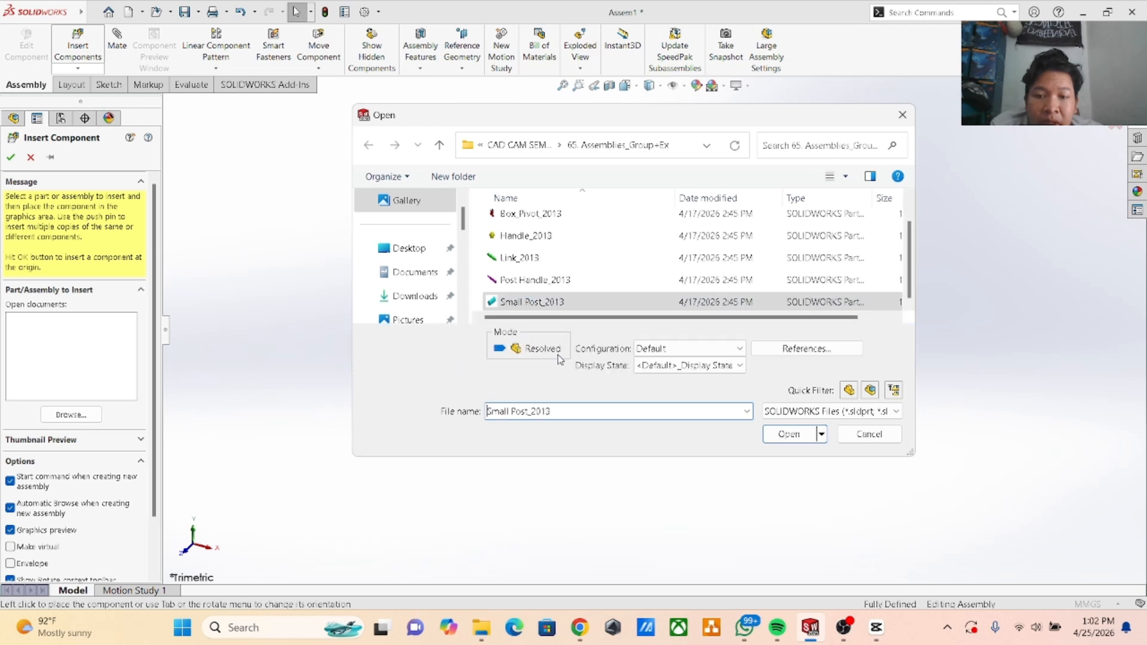
left_click(790, 434)
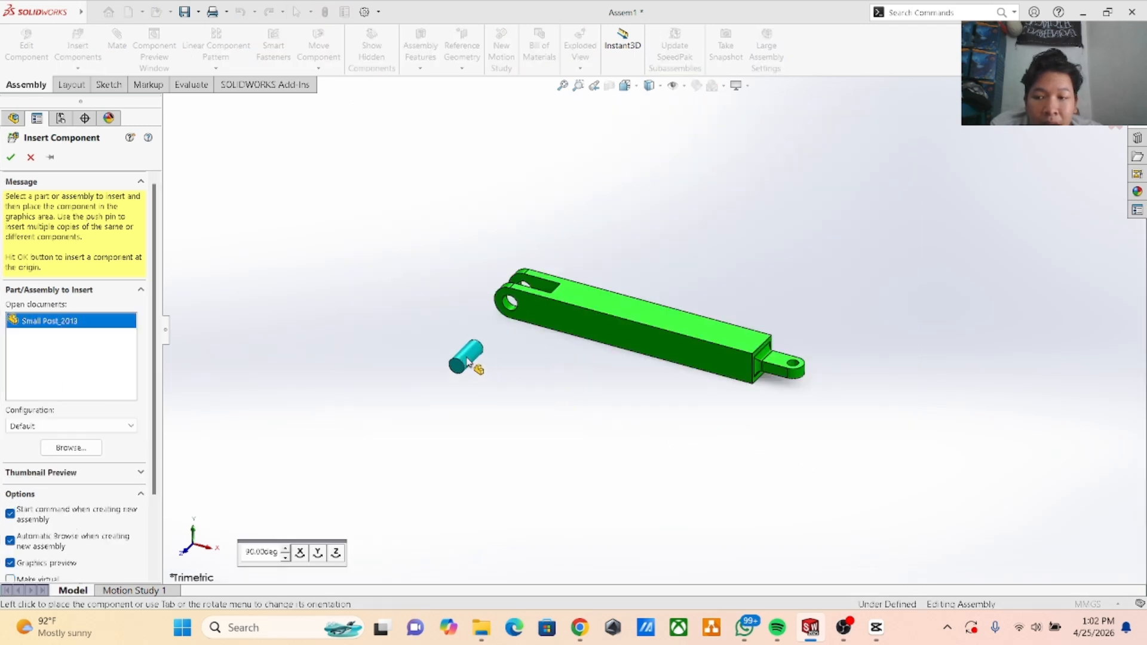
left_click(467, 359)
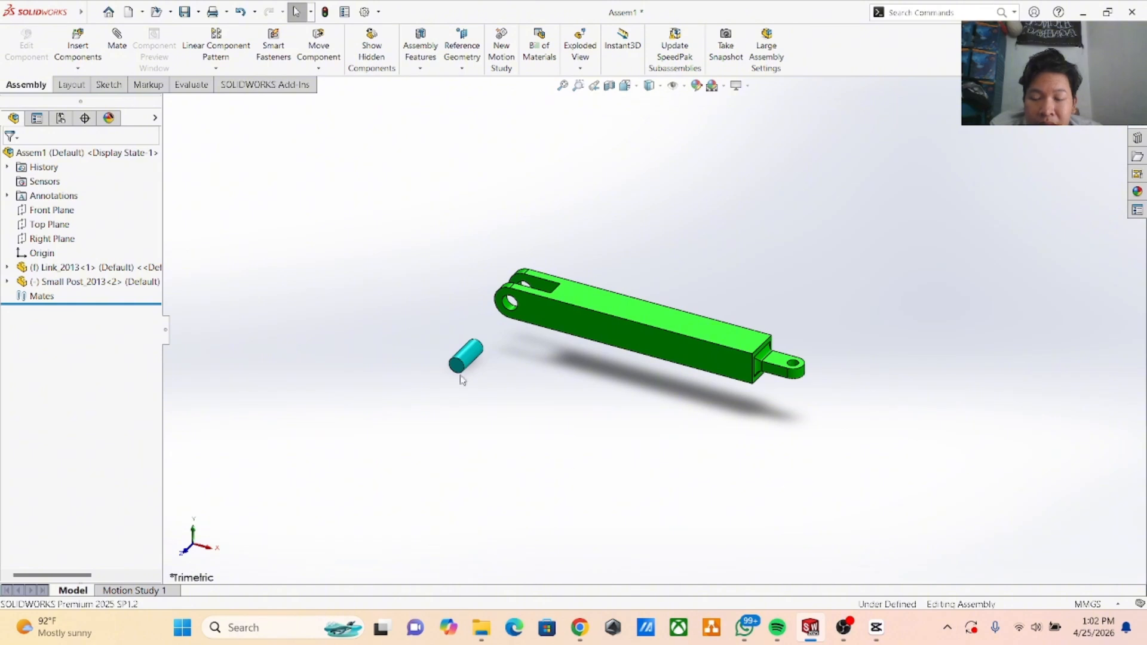
Move the small post slightly away from the forked end of the link.
scroll(658, 246, "down", 3)
scroll(660, 267, "up", 3)
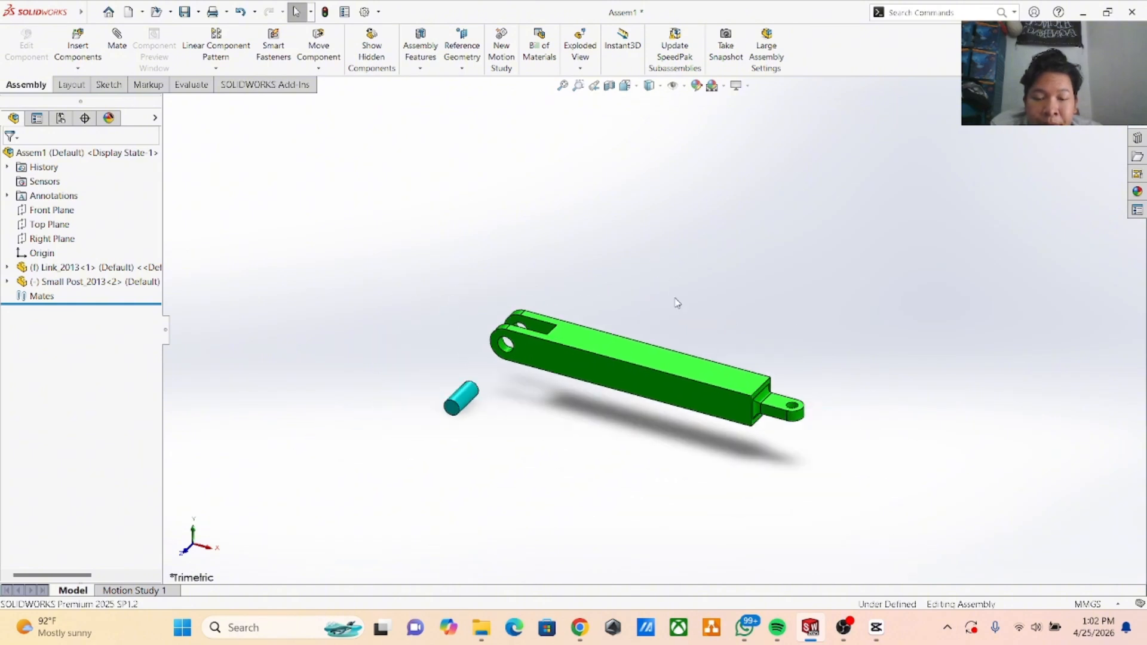
scroll(608, 253, "down", 1)
scroll(621, 276, "up", 1)
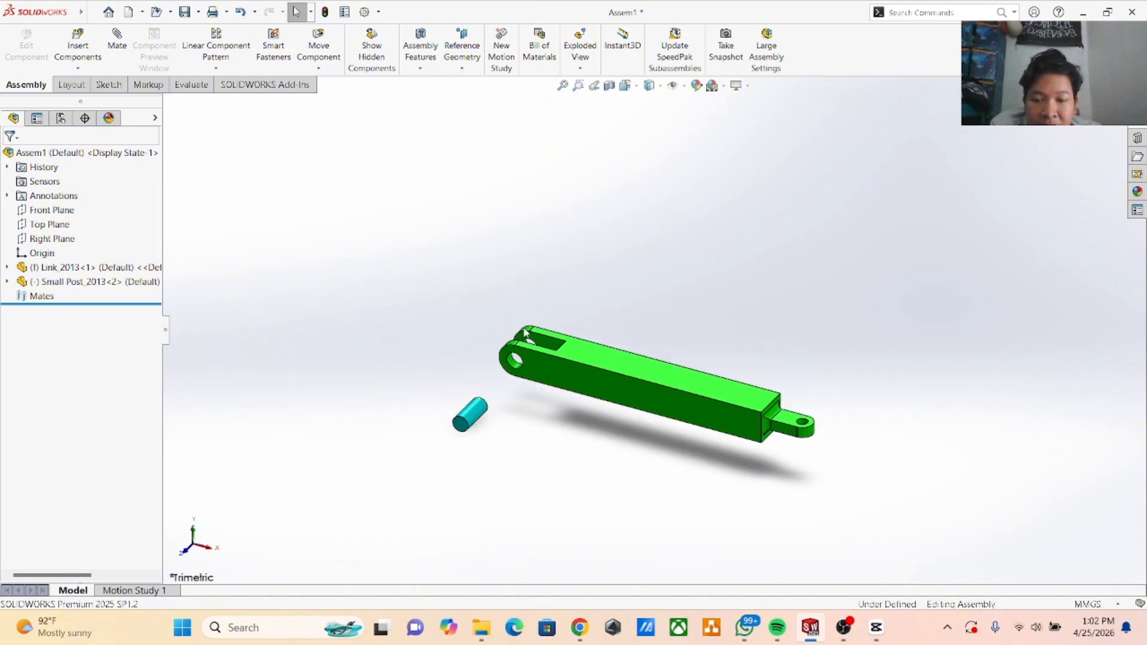
scroll(586, 362, "up", 2)
scroll(595, 353, "down", 2)
mouse_move(509, 410)
left_mouse_down()
mouse_move(540, 285)
mouse_move(476, 438)
mouse_move(295, 388)
mouse_move(517, 263)
mouse_move(687, 440)
mouse_move(546, 494)
mouse_move(508, 480)
mouse_move(500, 344)
mouse_move(489, 415)
mouse_move(475, 418)
mouse_move(492, 278)
mouse_move(556, 245)
mouse_move(466, 382)
mouse_move(490, 304)
mouse_move(430, 450)
mouse_move(495, 403)
left_mouse_up()
key("Escape")
Try to move the fixed link component by its top and side faces.
left_click(710, 365)
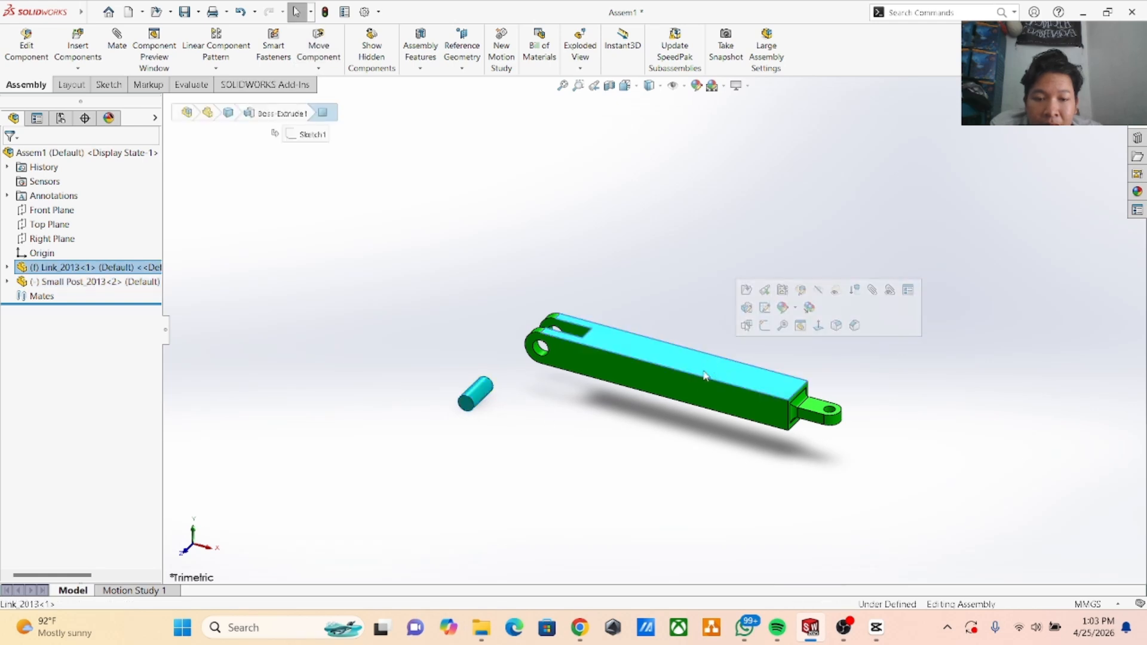
left_click(643, 426)
left_click_drag(682, 388, 694, 425)
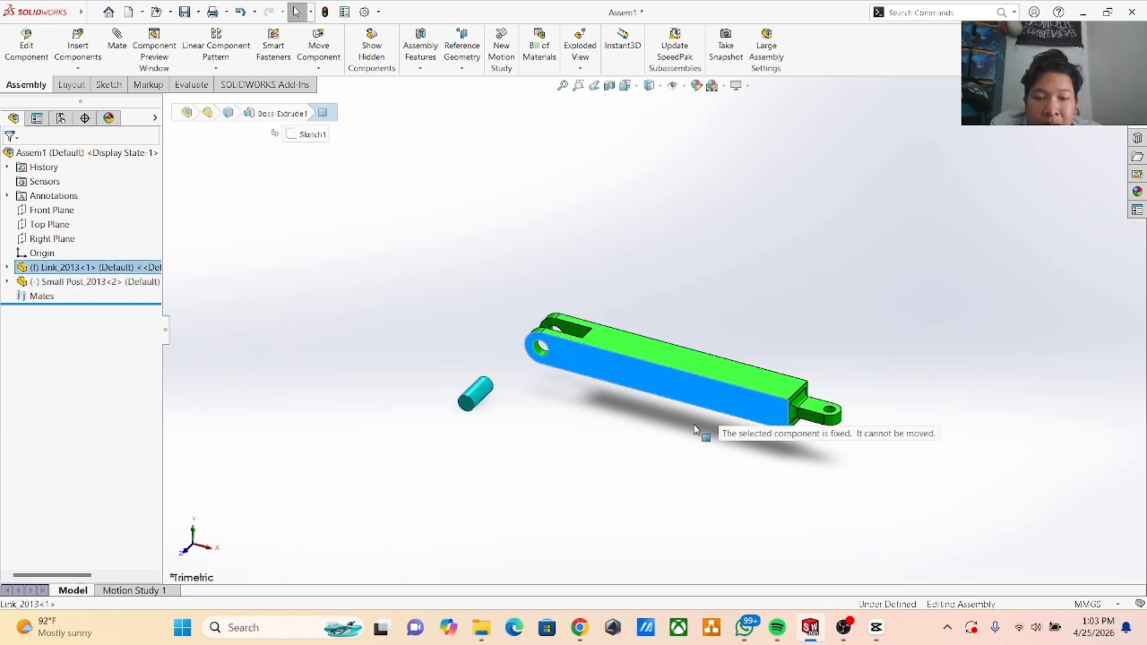
left_click_drag(667, 314, 736, 335)
left_click(730, 315)
left_click(652, 269)
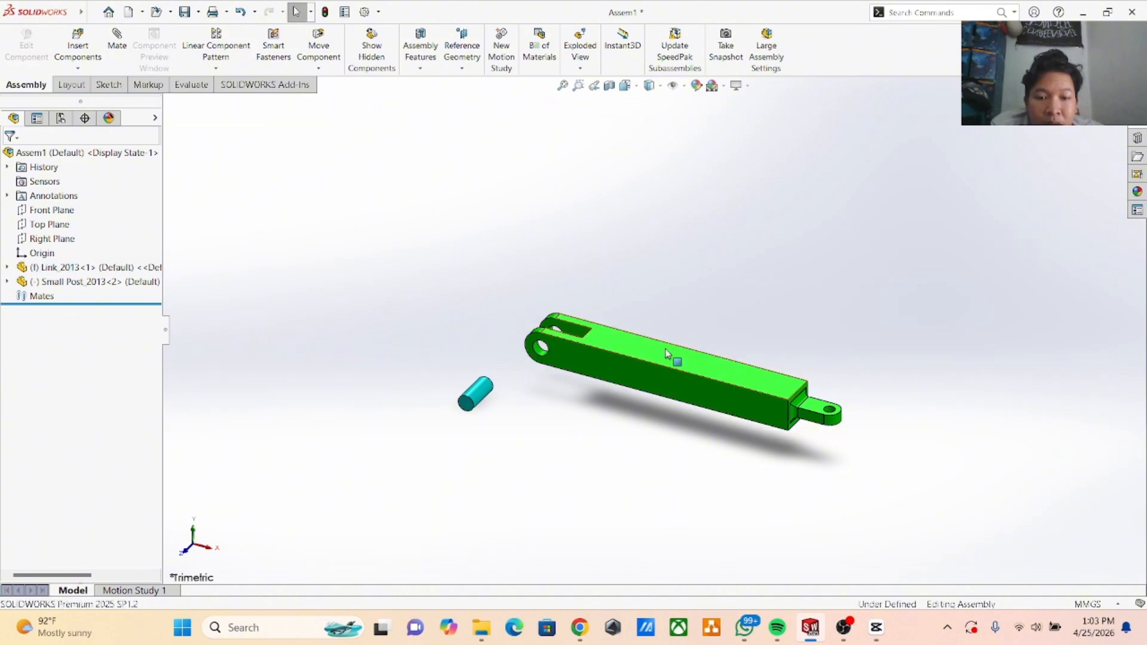
left_click_drag(666, 353, 700, 341)
left_click(625, 299)
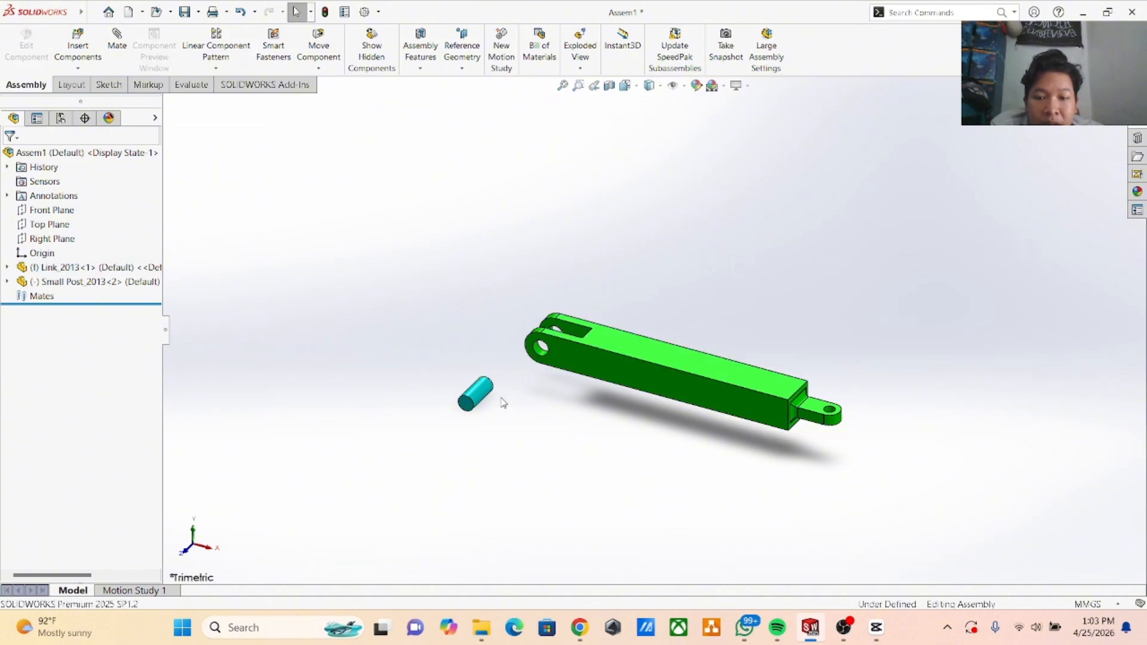
Reposition the small post freely and compare the fixed and floating markers of the post and link in the component tree.
left_click_drag(486, 399, 491, 371)
left_click(624, 436)
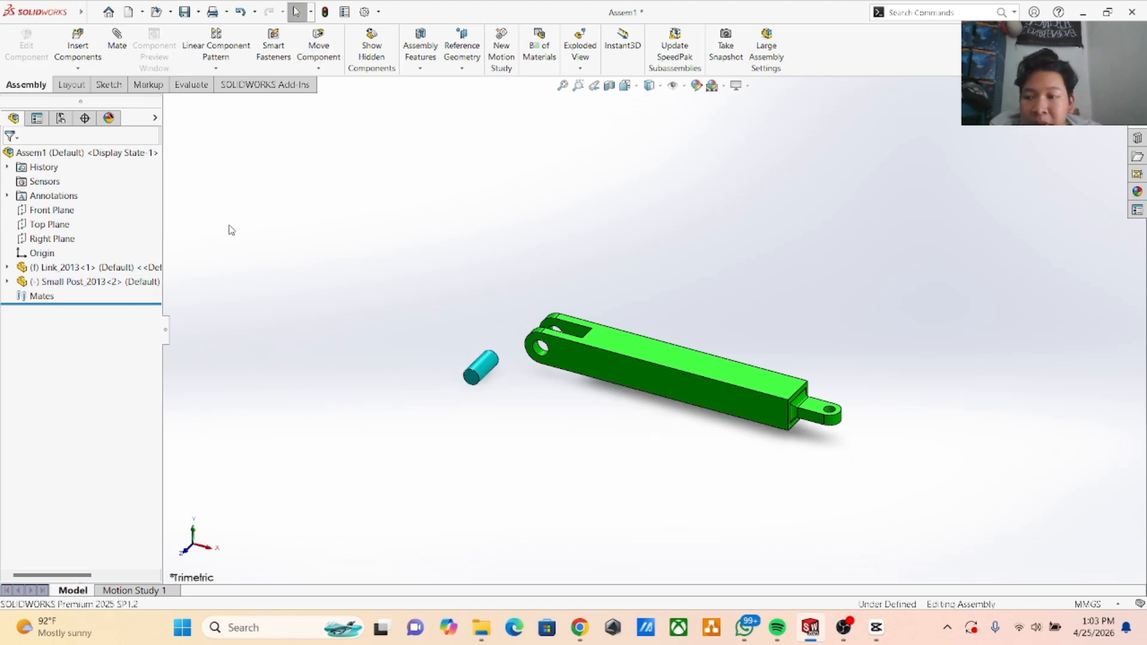
left_click(484, 369)
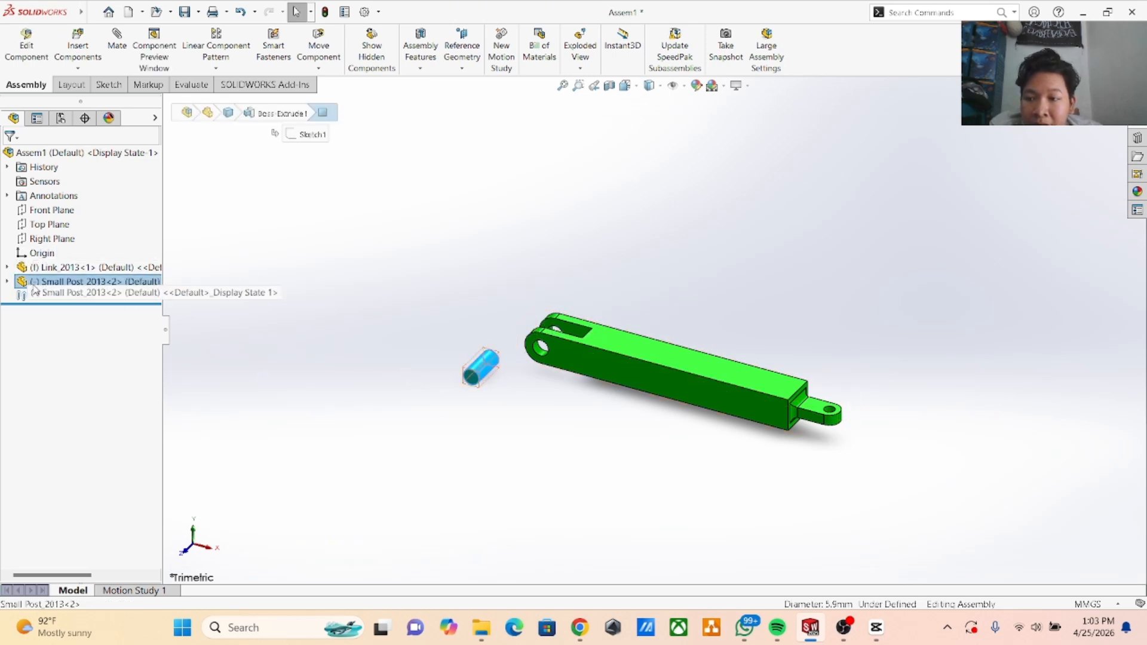
left_click(375, 426)
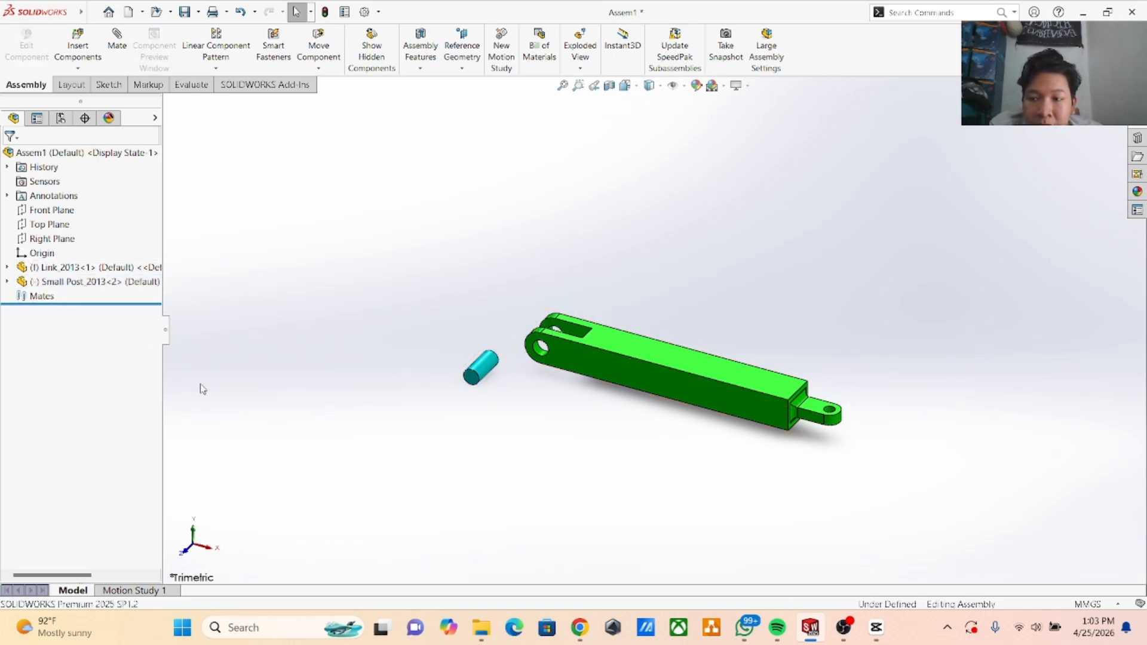
left_click_drag(481, 369, 461, 402)
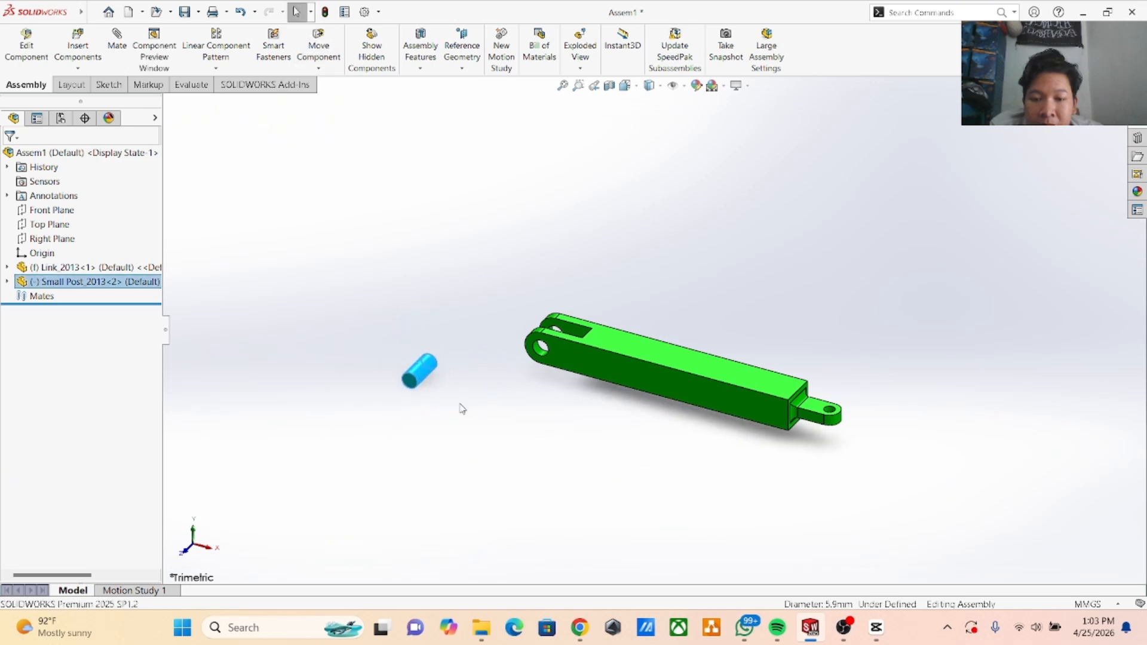
left_click(593, 371)
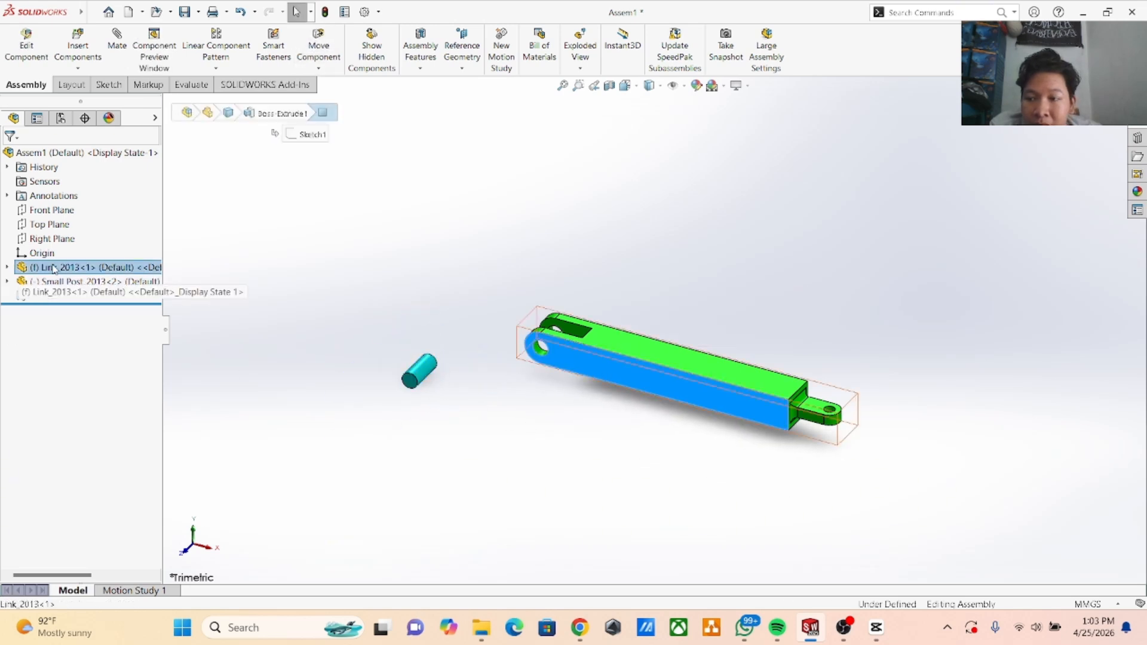
left_click(469, 294)
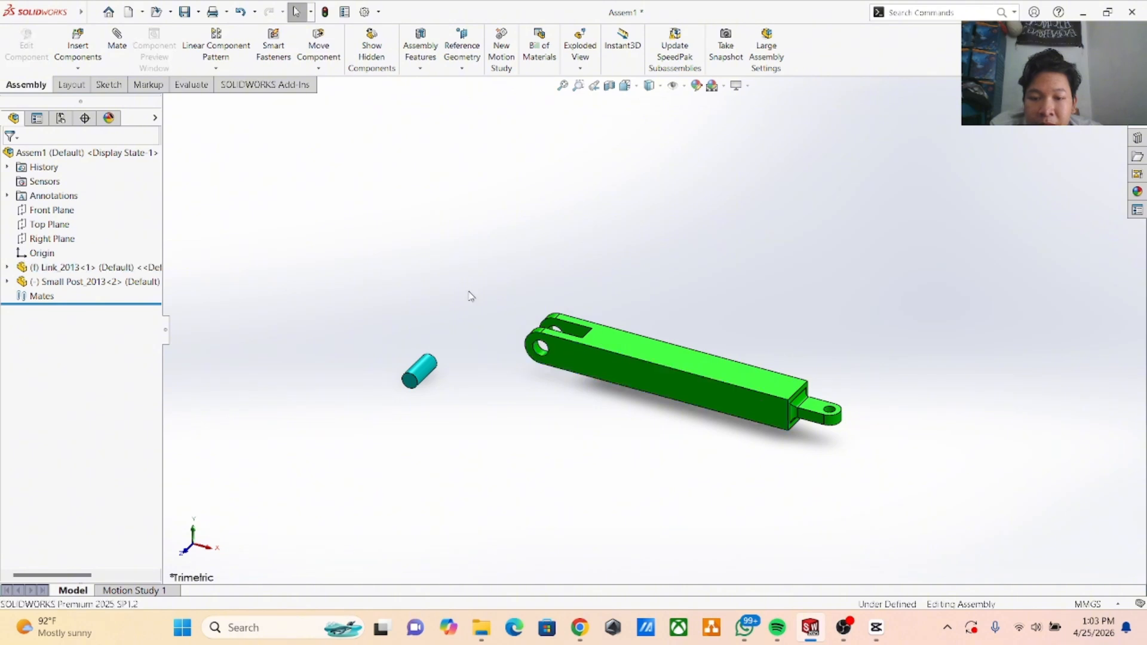
Move the small post closer to the forked end of the link.
left_click_drag(434, 386, 465, 397)
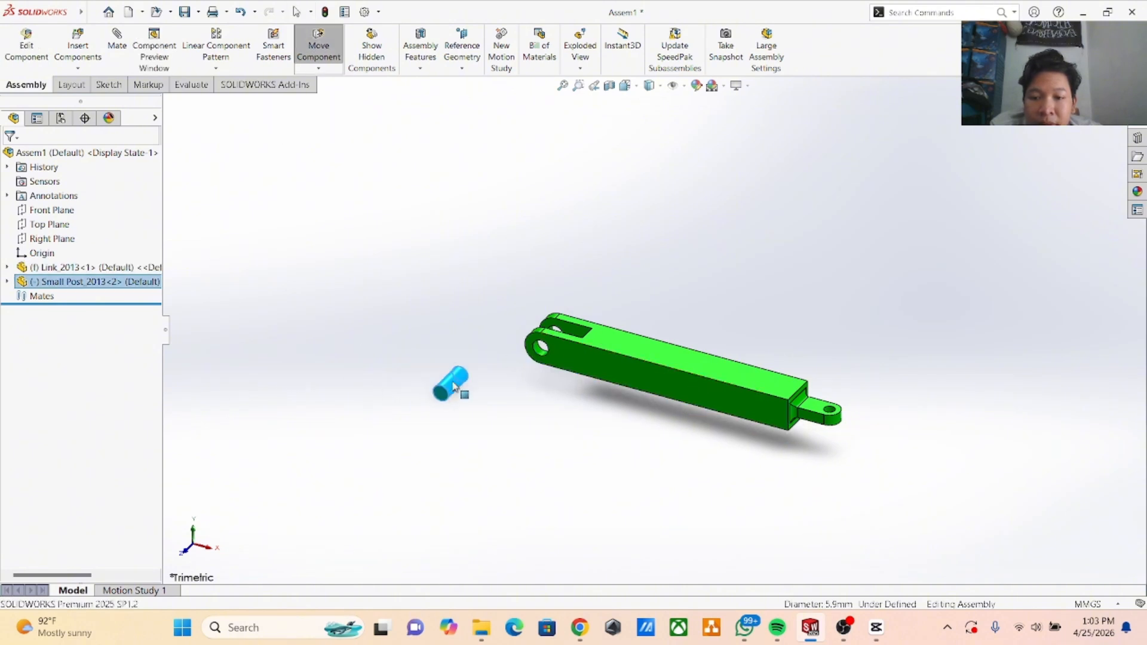
left_click(440, 323)
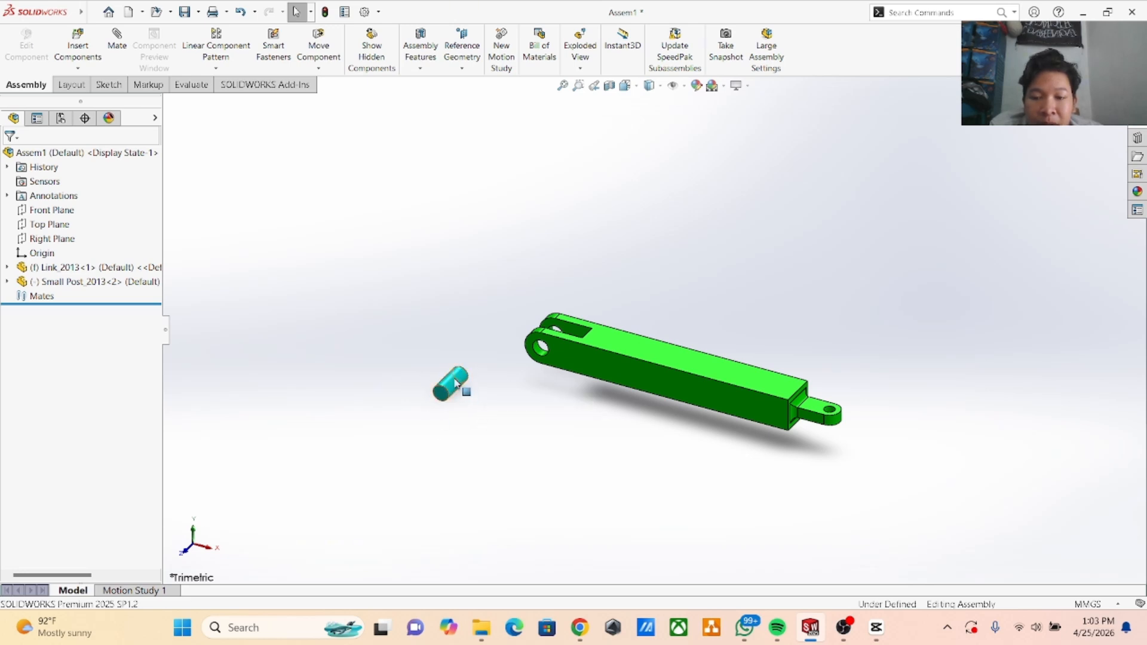
left_click_drag(458, 385, 478, 375)
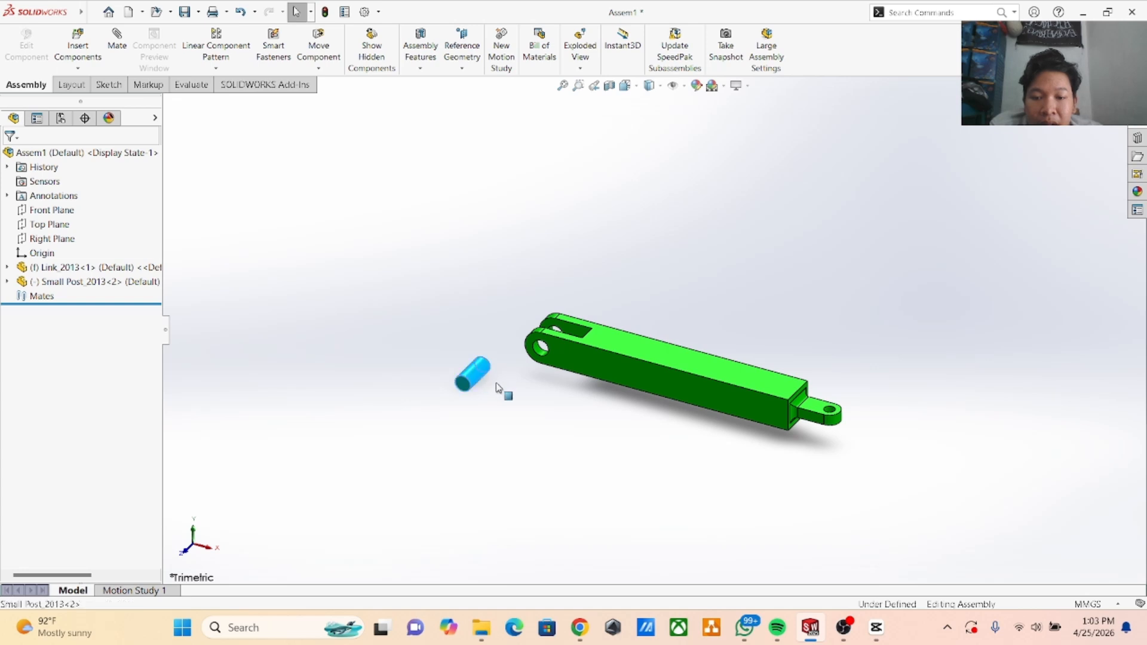
Fix the small post component in place beside the link.
right_click(476, 377)
left_click(401, 425)
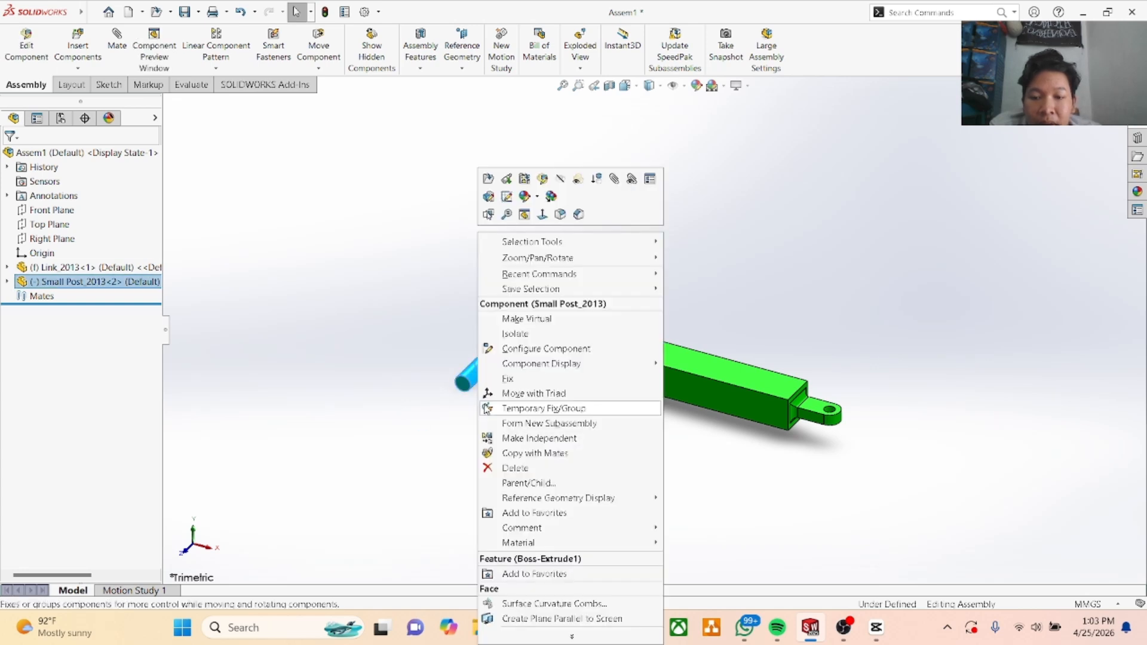
right_click(476, 377)
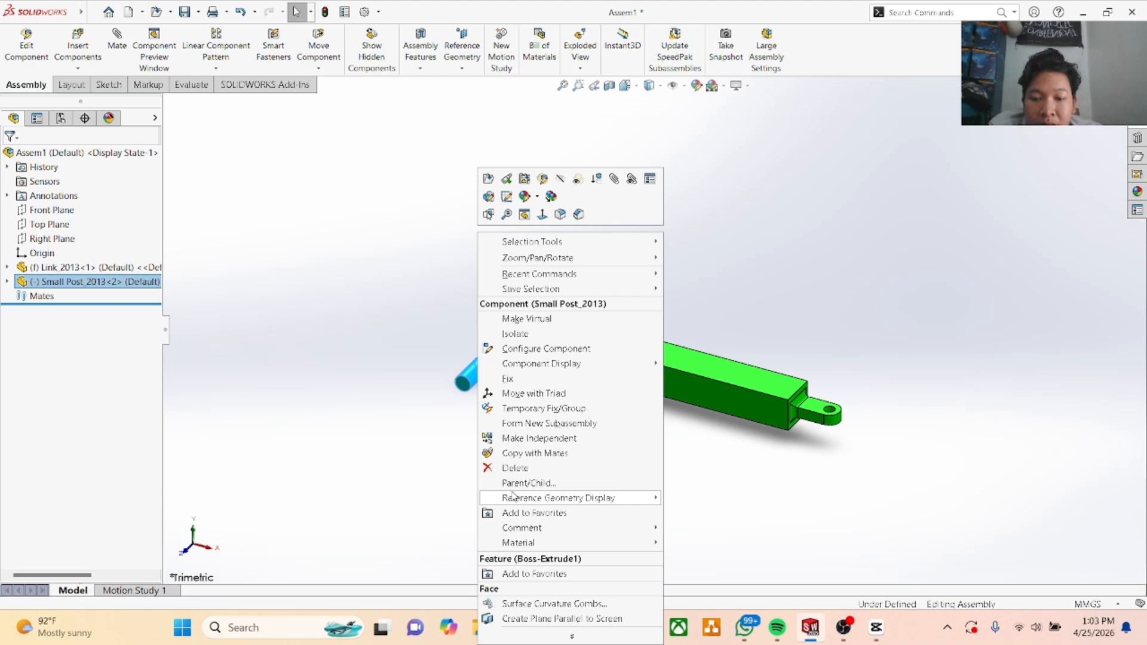
left_click(507, 379)
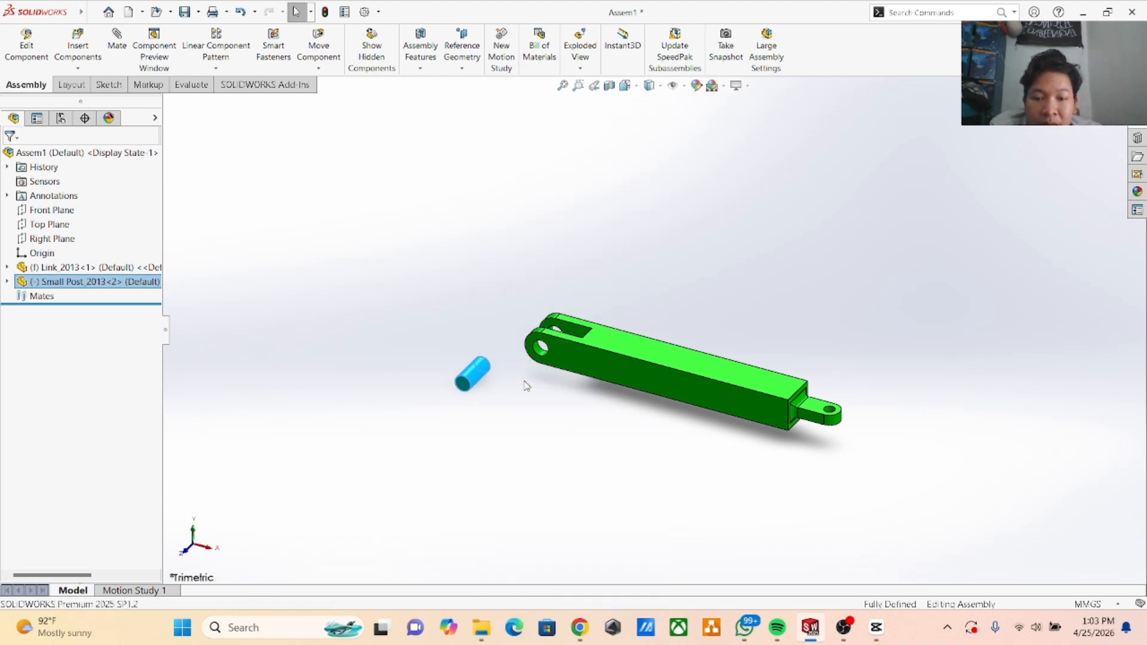
Try to move the fixed small post away from its current position.
left_click_drag(472, 378, 412, 304)
left_click(429, 326)
left_click(465, 379)
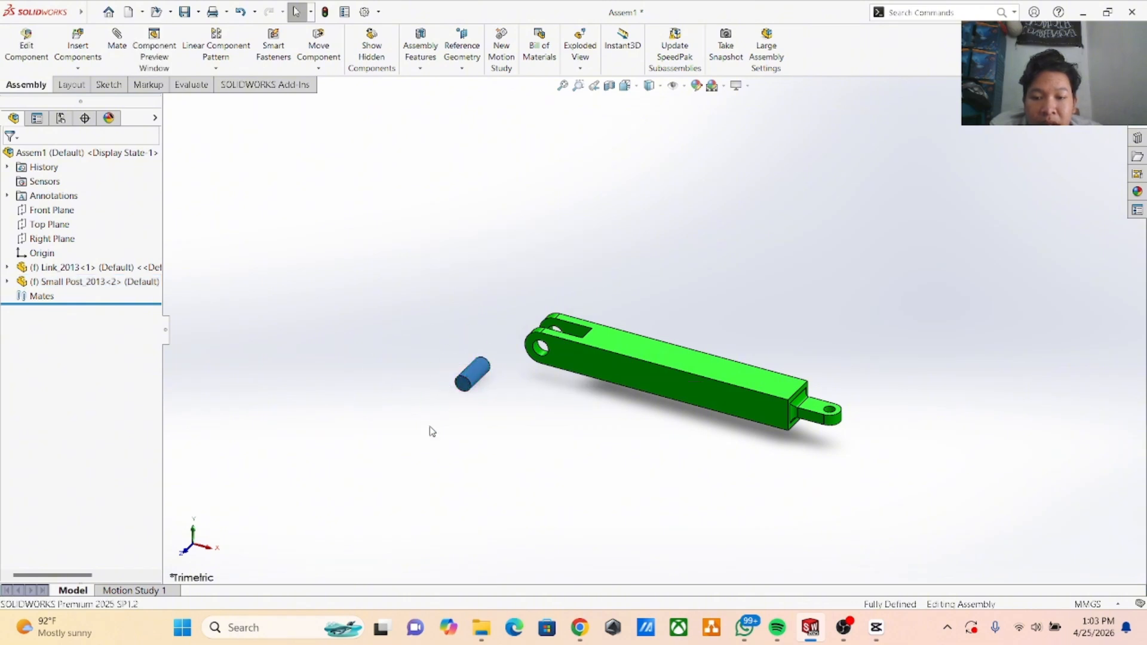
left_click(446, 452)
left_click_drag(481, 370, 442, 366)
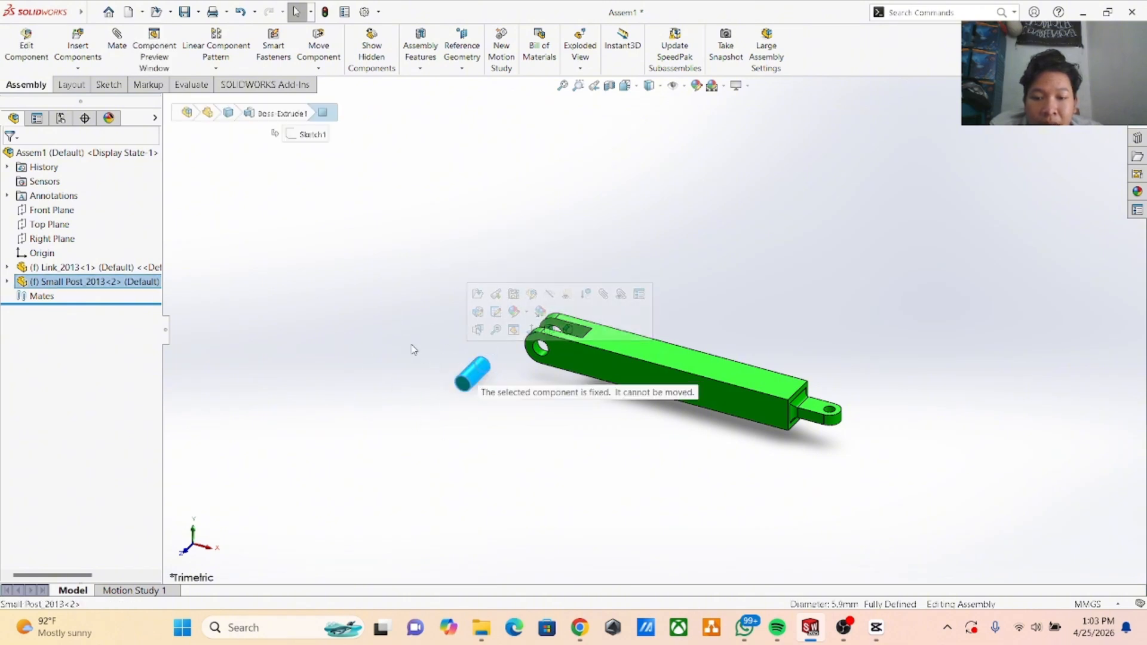
left_click(412, 346)
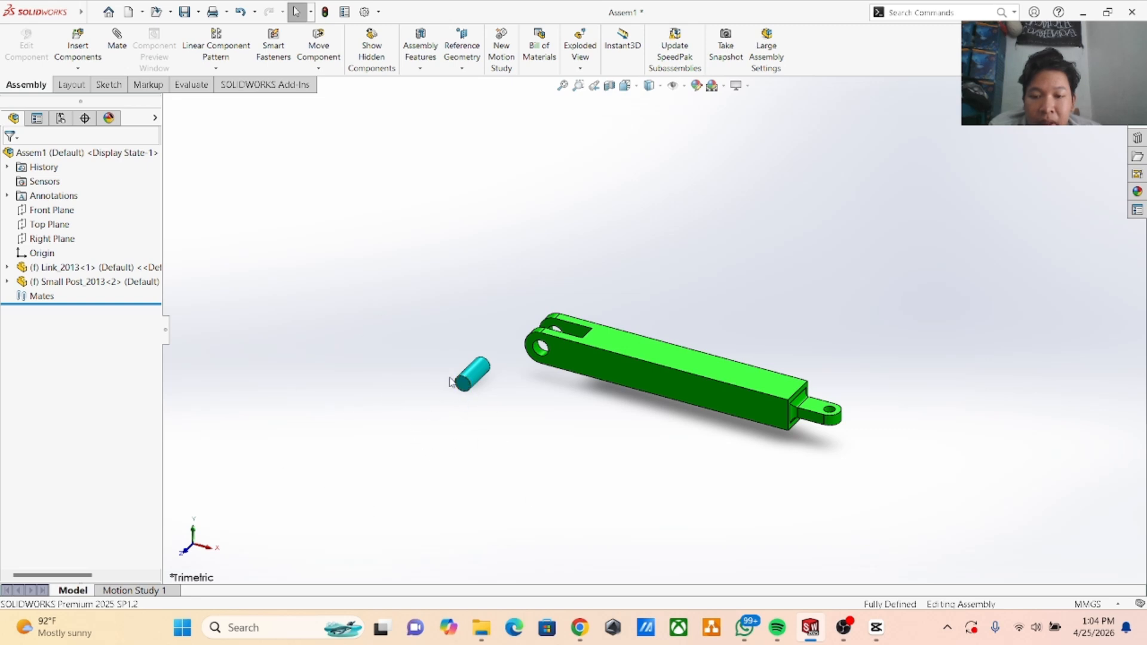
Float the small post again and move it slightly farther from the forked end of the link.
right_click(487, 378)
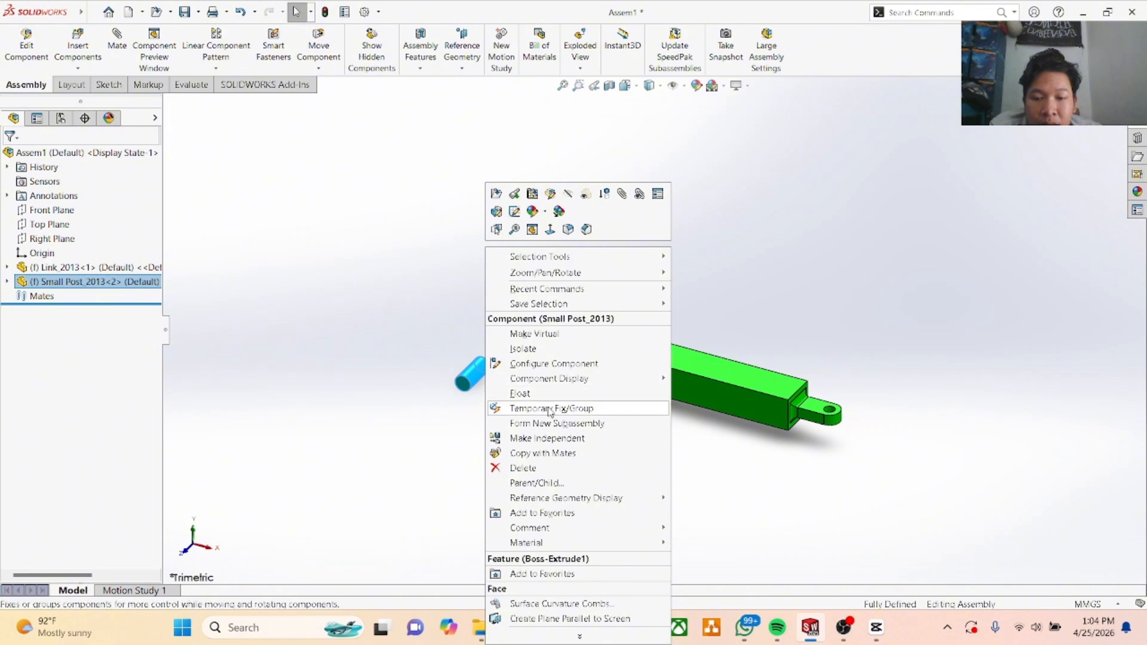
left_click(533, 395)
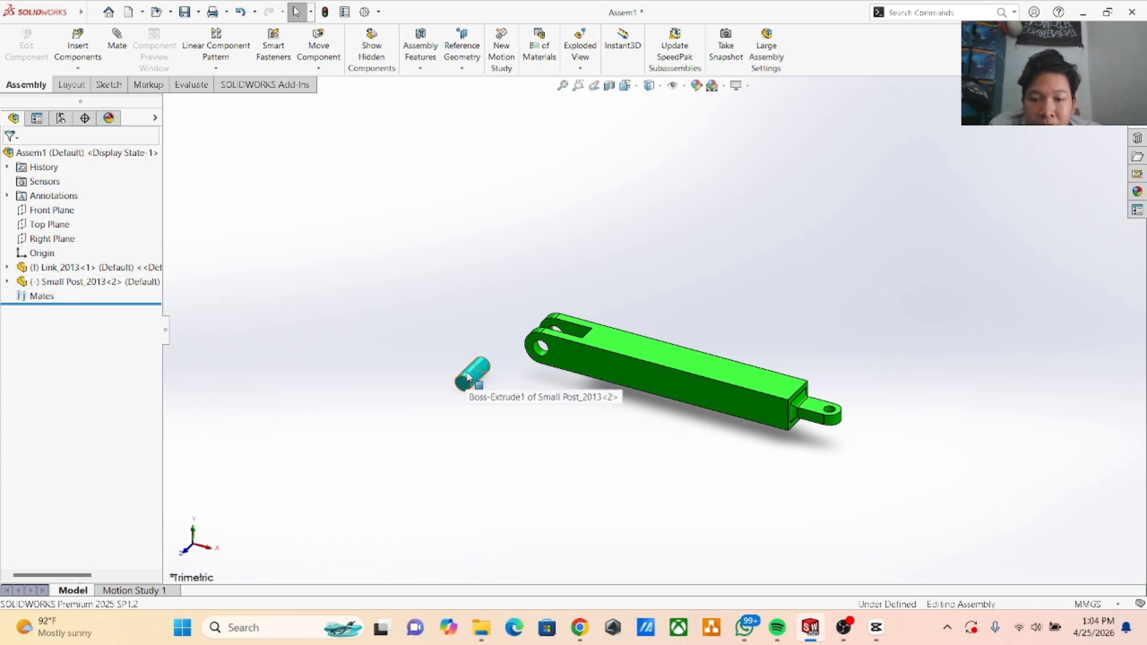
left_click_drag(469, 376, 445, 369)
left_click(509, 419)
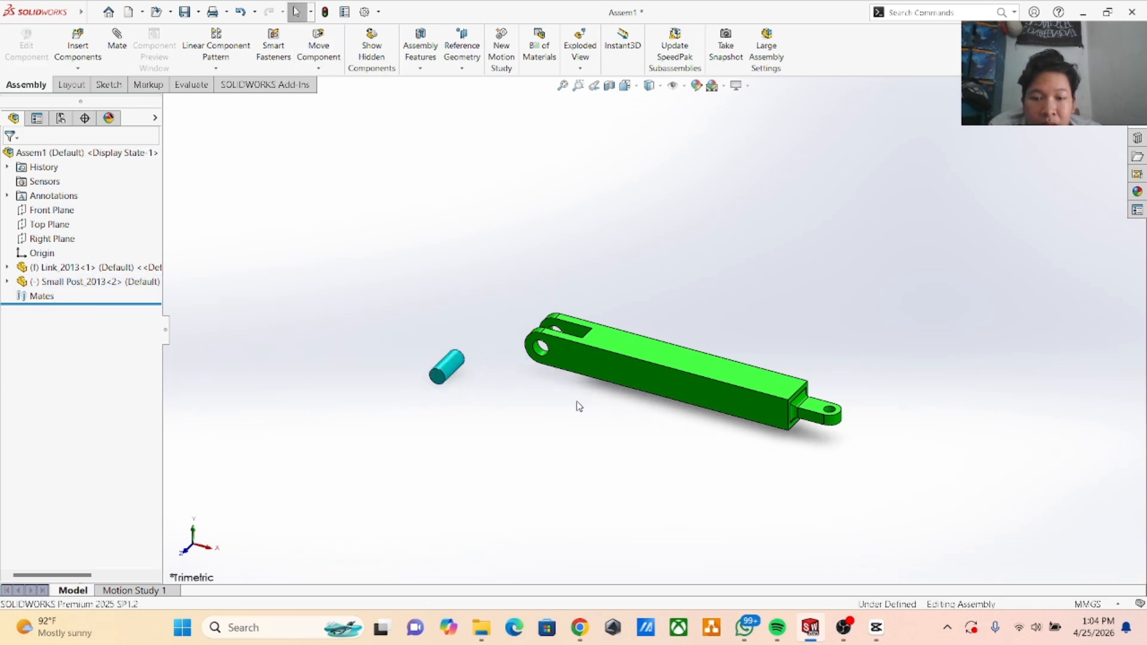
Float the link component and move it slightly away from the small post.
right_click(625, 362)
left_click(680, 395)
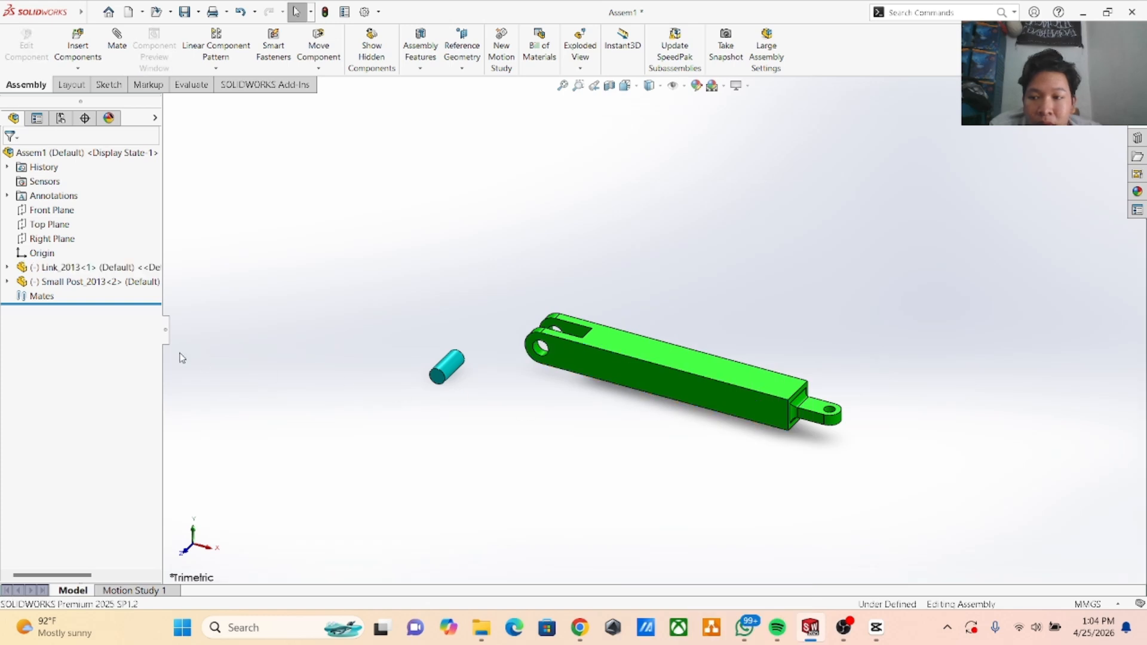
left_click_drag(674, 407, 717, 395)
left_click(545, 438)
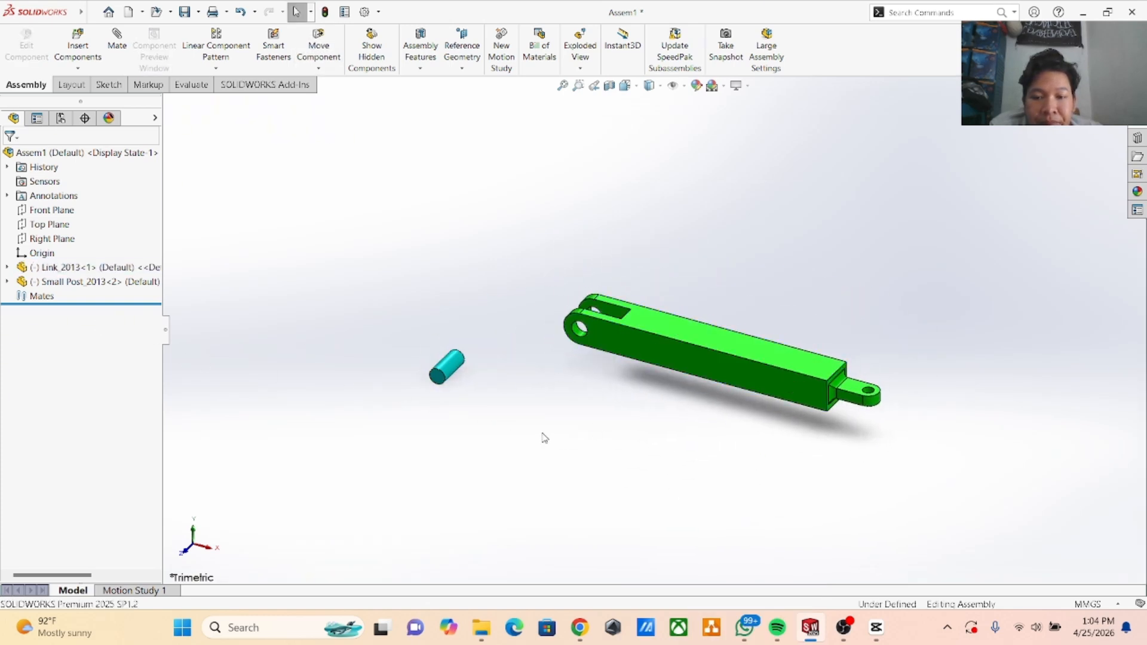
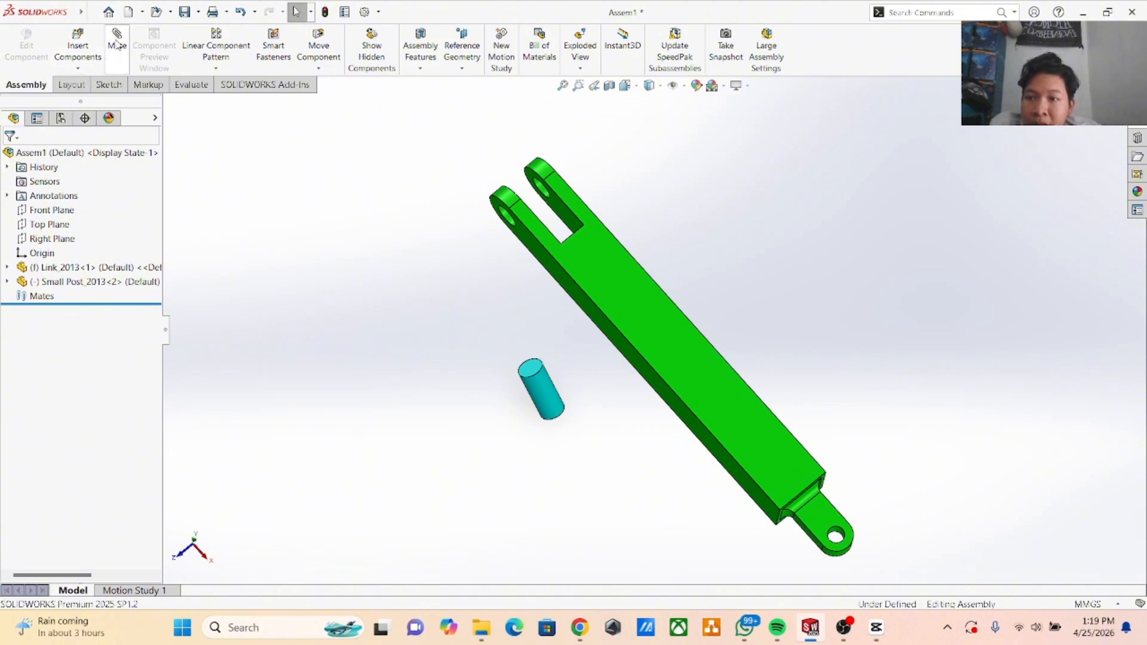
Add a coincident mate between the end face of the small post and the long side face of the link.
left_click(118, 46)
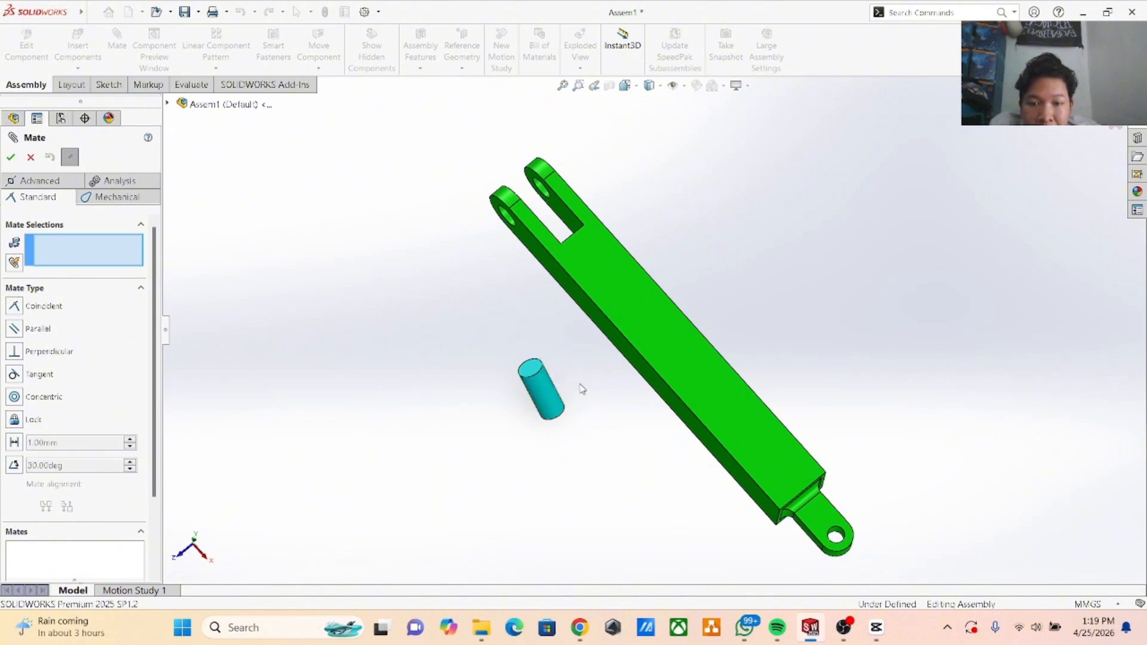
middle_click_drag(580, 385, 901, 239)
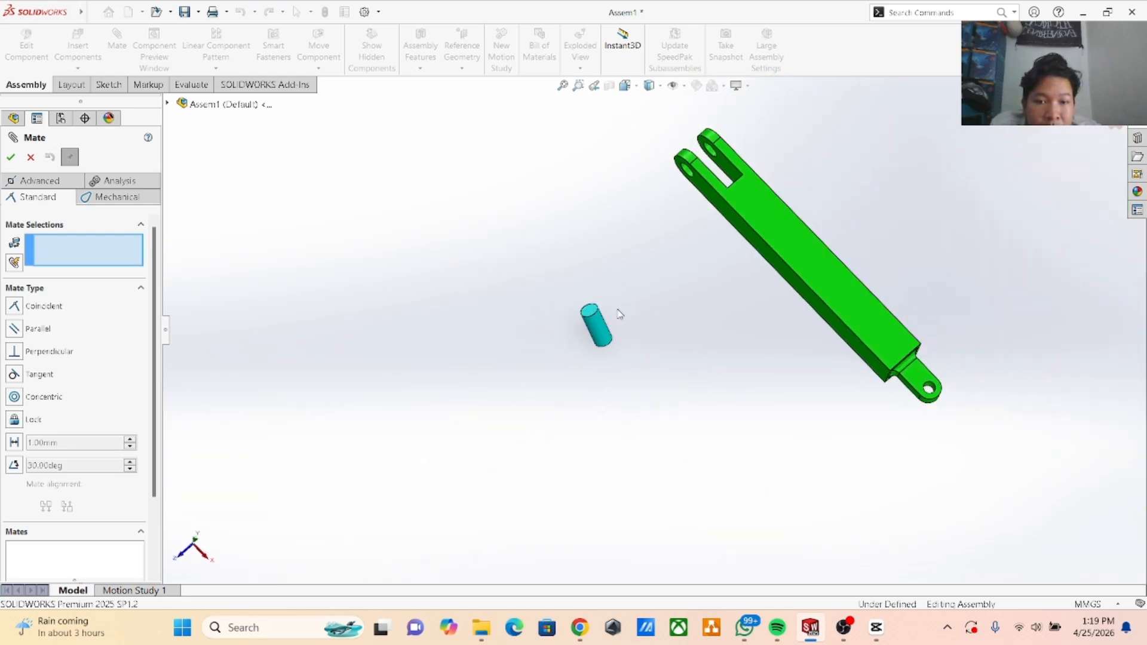
left_click_drag(597, 325, 716, 293)
middle_click_drag(750, 302, 858, 340)
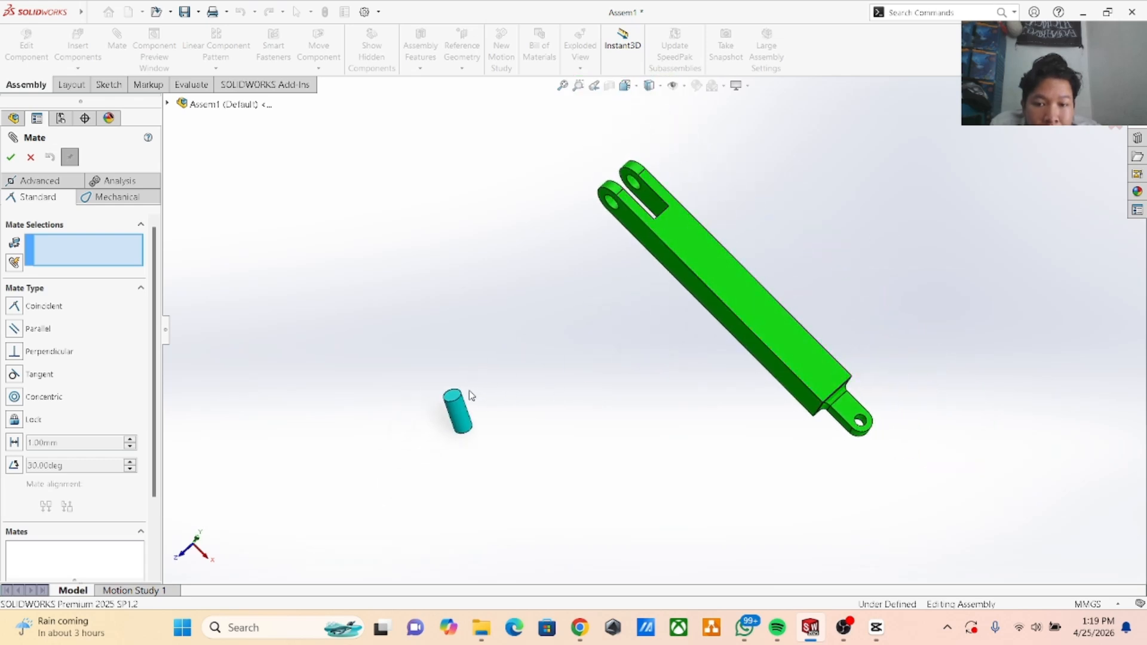
left_click(458, 409)
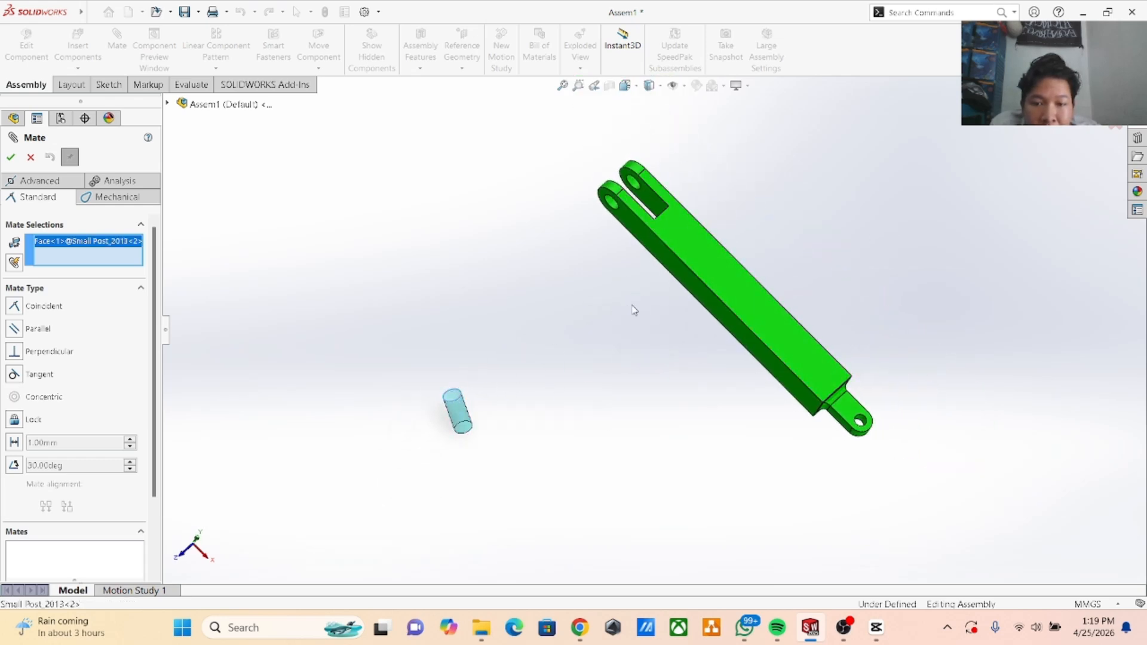
left_click(687, 286)
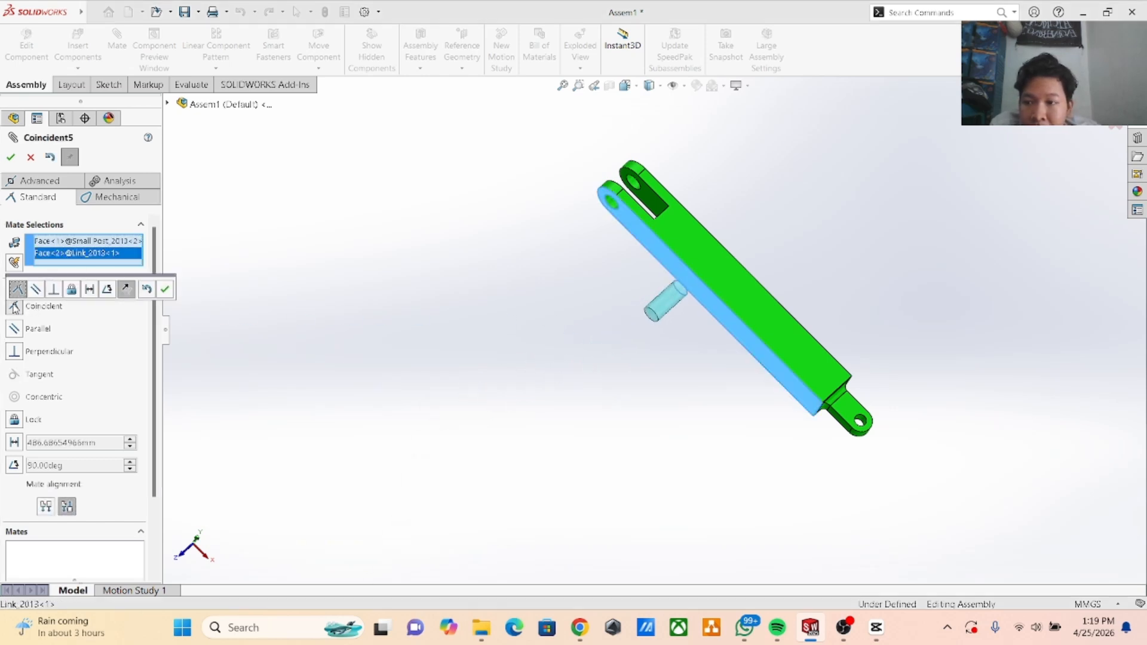
left_click(11, 157)
Test the mated small post's remaining freedom by sliding it along the link's side face, and finish the Mate command.
scroll(615, 353, "down", 2)
scroll(655, 360, "up", 2)
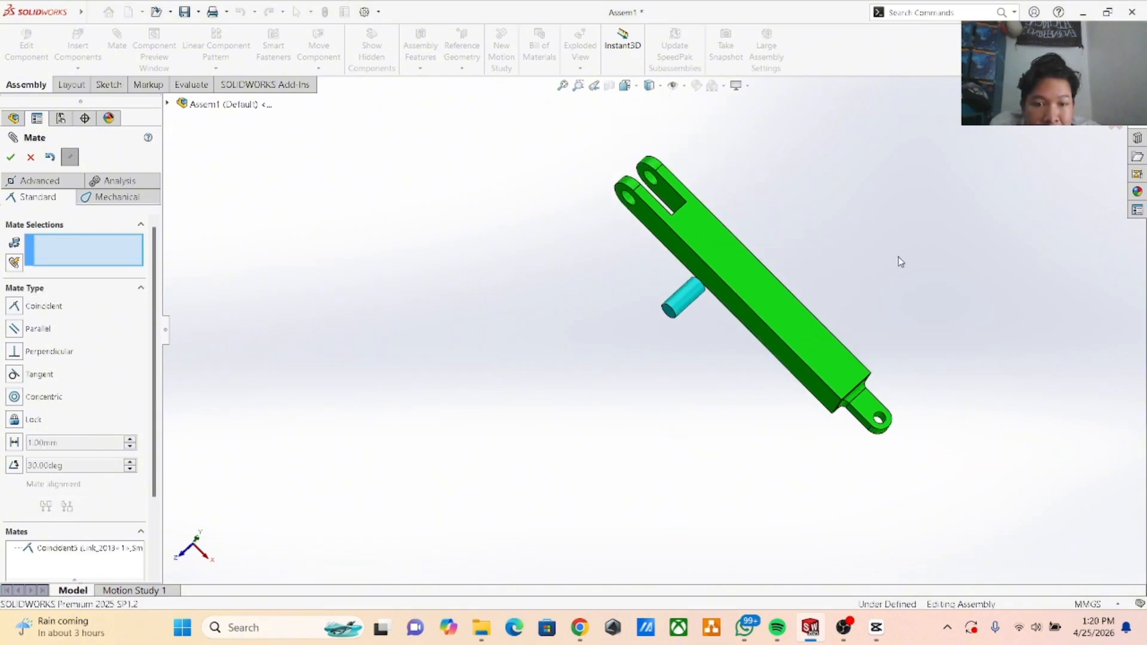
middle_click_drag(899, 257, 887, 271)
mouse_move(689, 307)
left_mouse_down()
mouse_move(627, 215)
mouse_move(655, 277)
mouse_move(691, 301)
left_mouse_up()
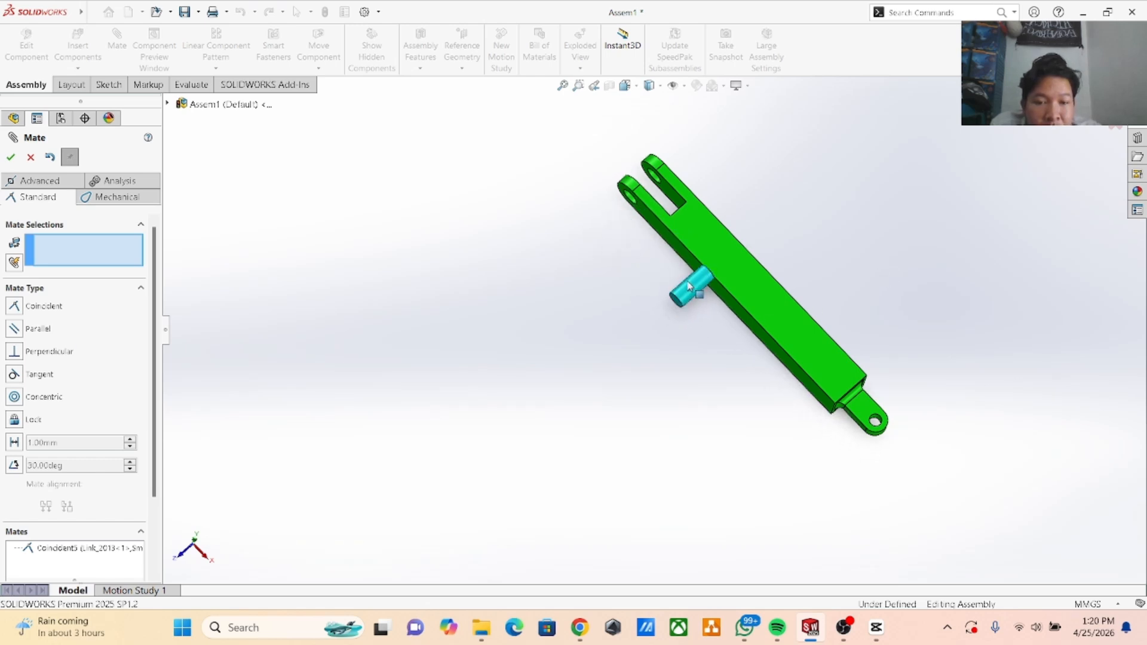
scroll(783, 251, "down", 3)
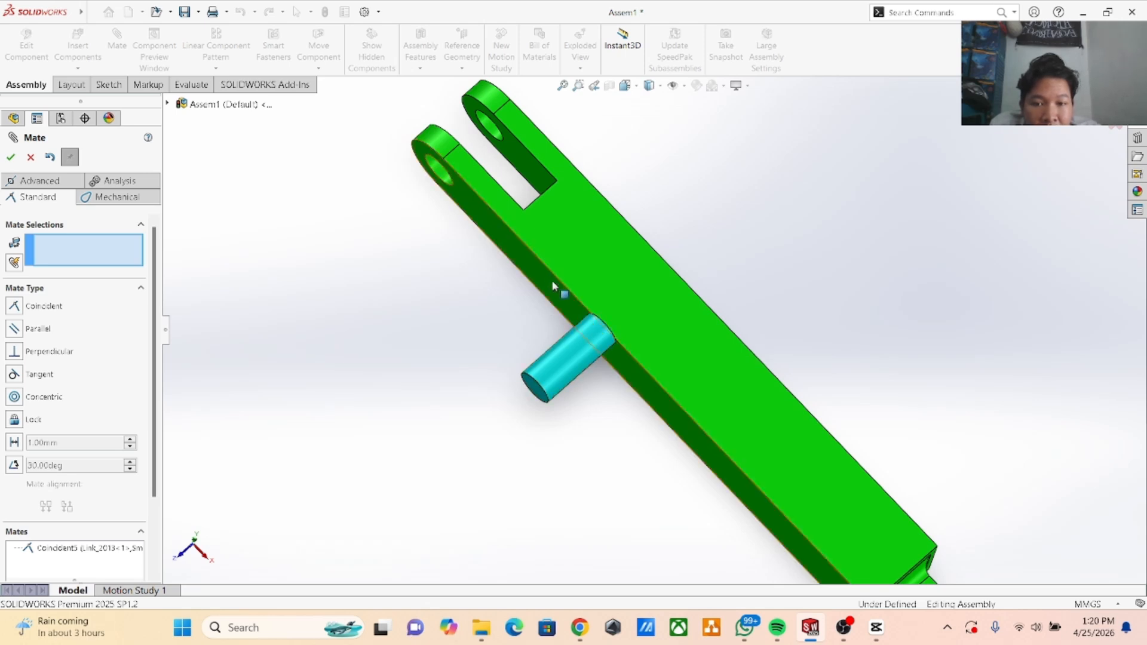
left_click_drag(564, 347, 446, 372)
left_click_drag(532, 334, 569, 412)
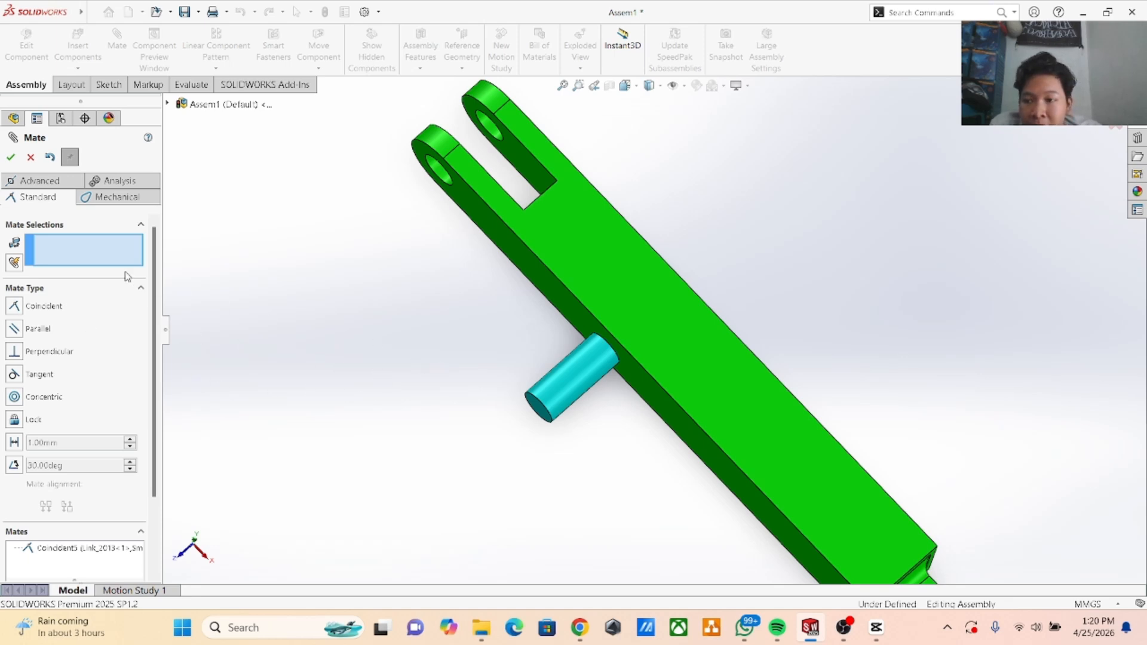
left_click(11, 158)
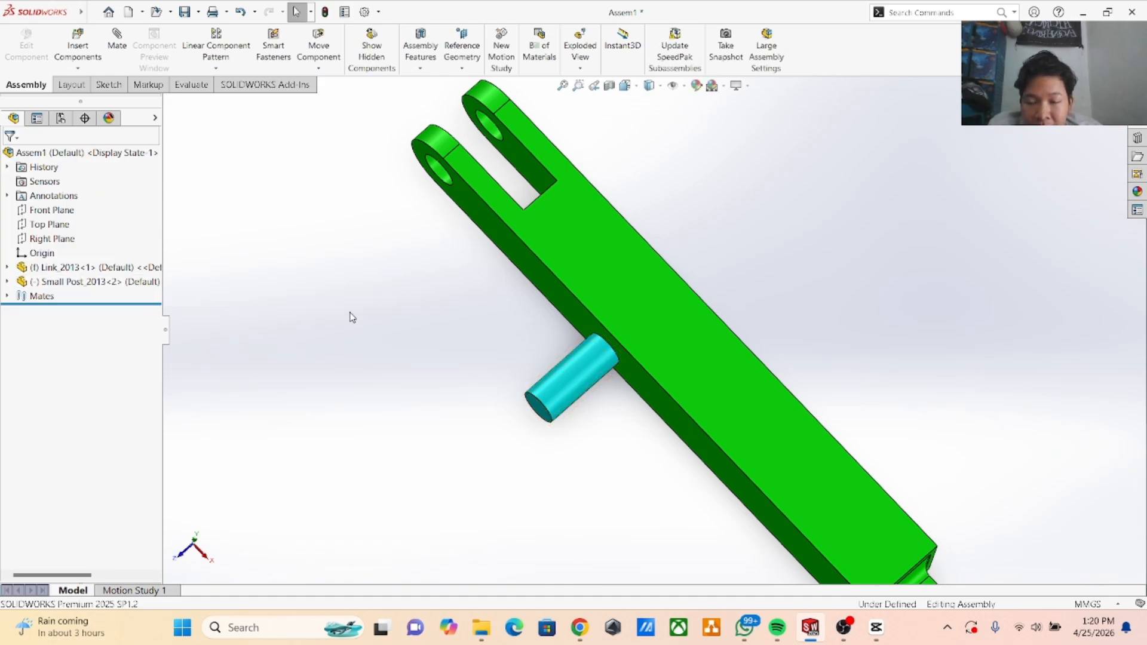
Expand the assembly's Mates folder and highlight the faces joined by the coincident mate.
left_click(51, 297)
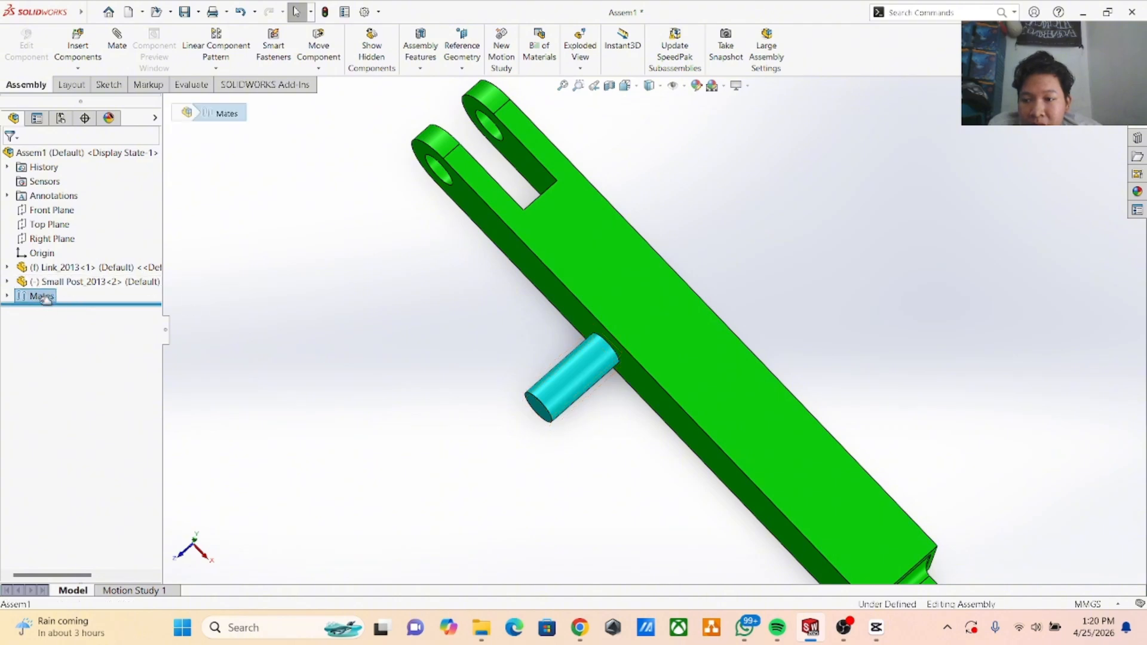
left_click(43, 297)
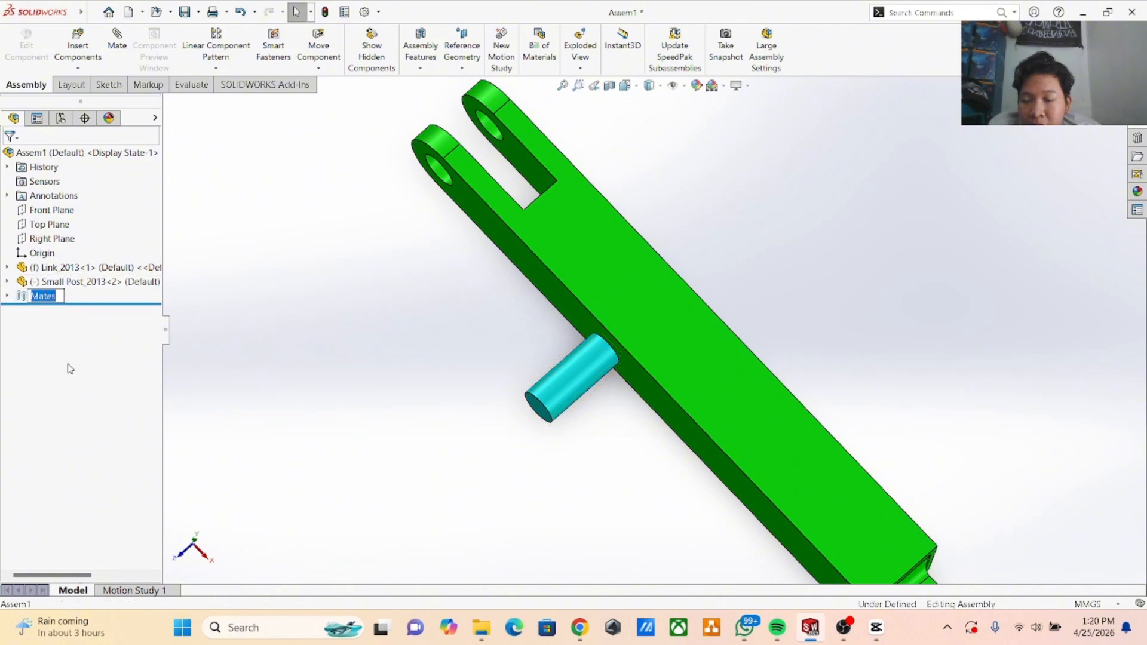
left_click(68, 364)
double_click(42, 300)
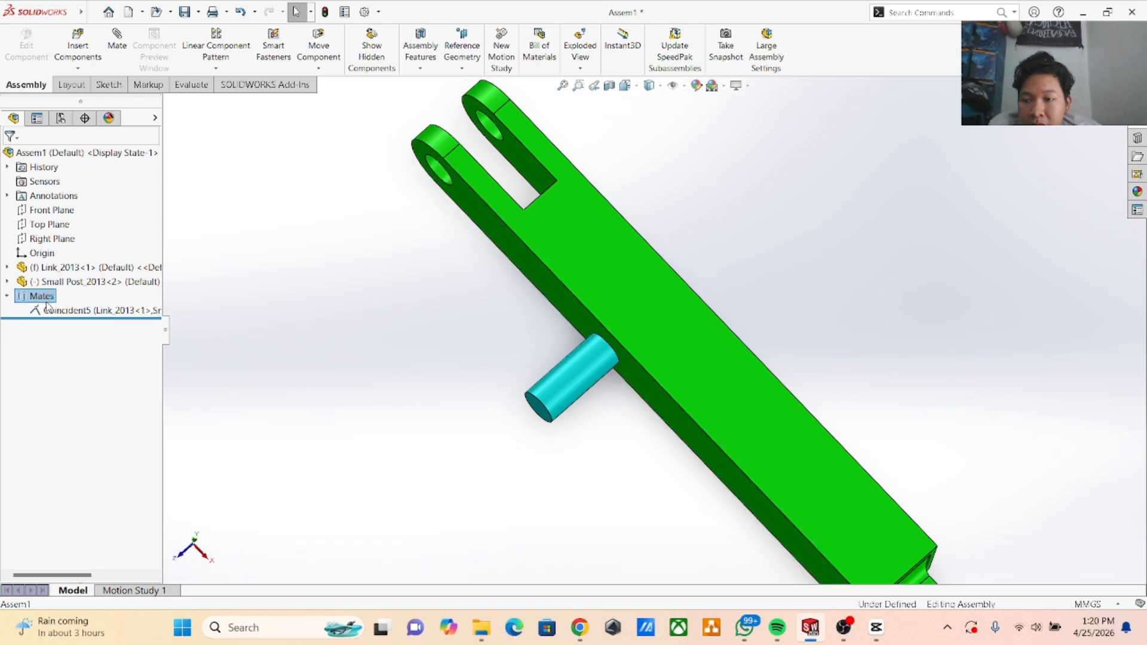
left_click(43, 312)
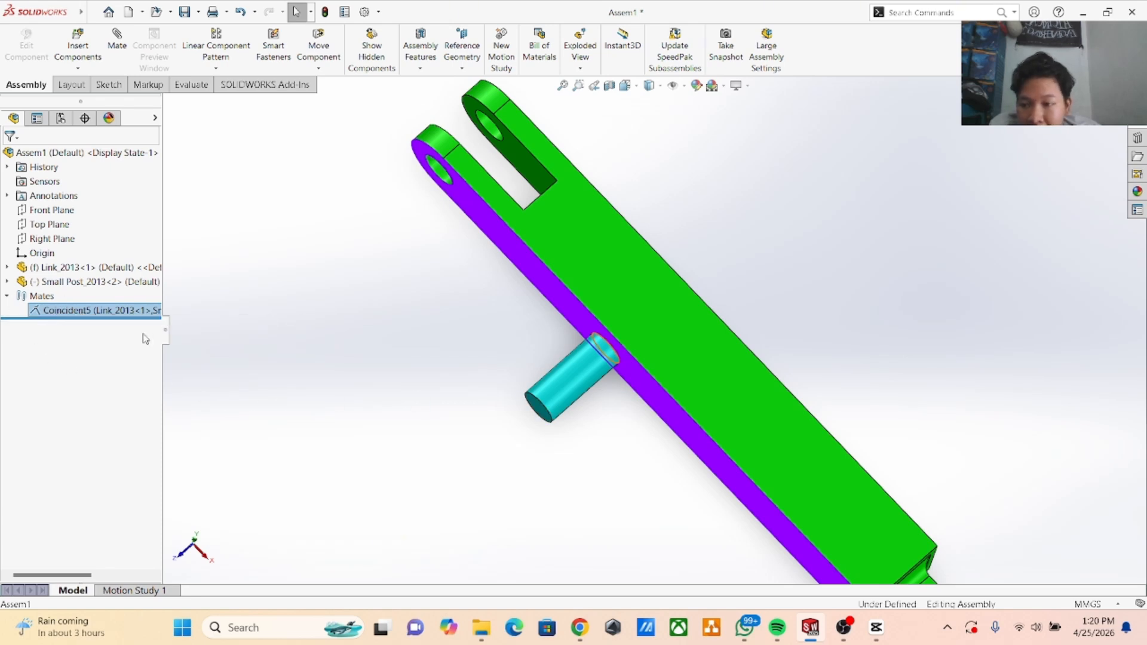
Delete the coincident mate between the small post and the link.
right_click(103, 311)
key("Escape")
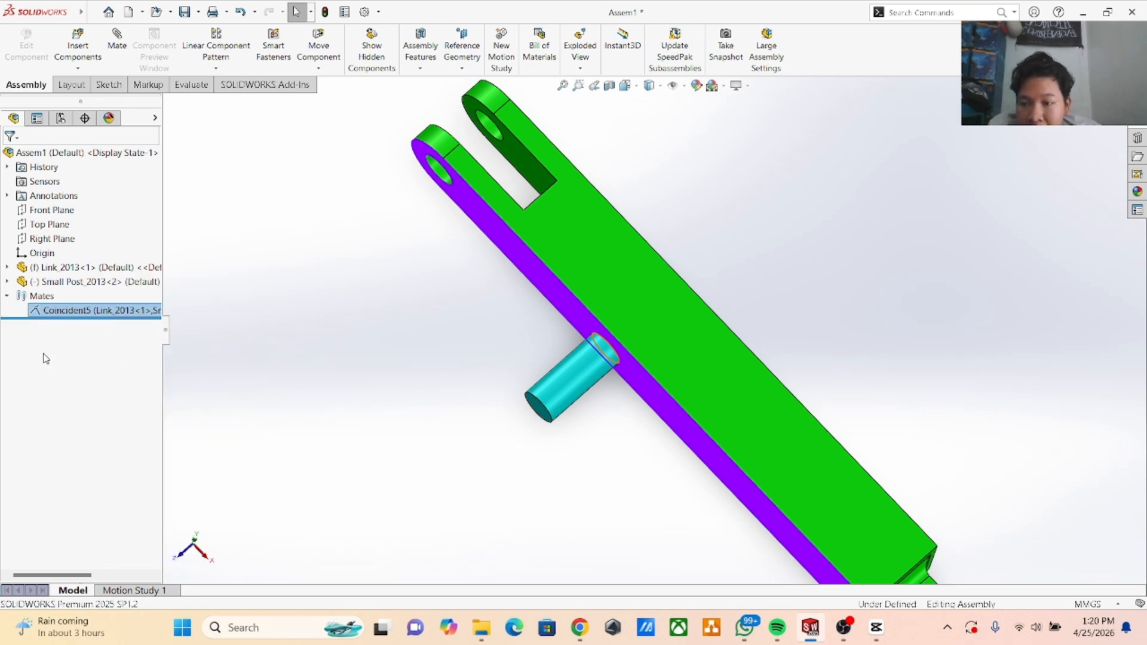
right_click(65, 313)
left_click(129, 366)
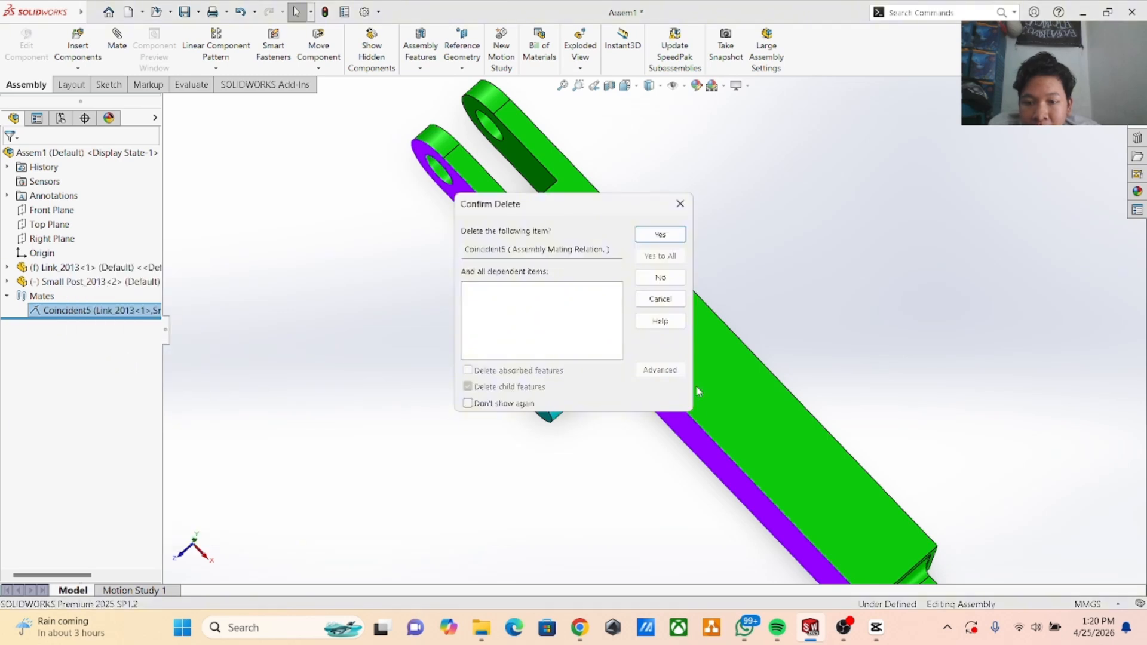
left_click(659, 236)
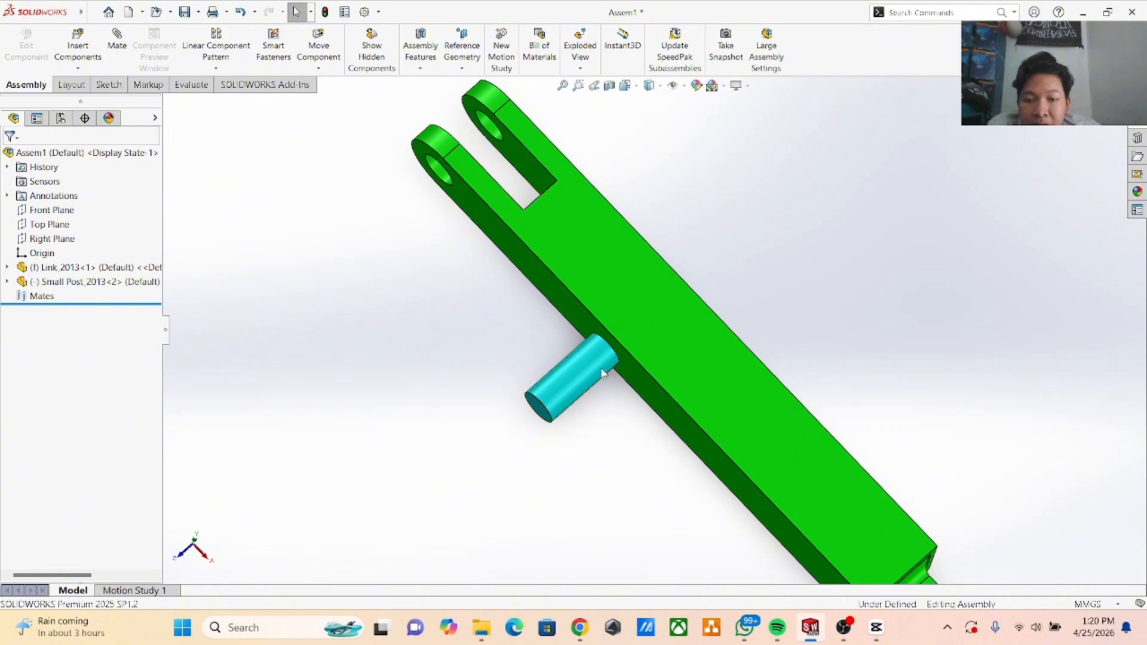
Move the unmated small post away from the side face of the link.
left_click(580, 382)
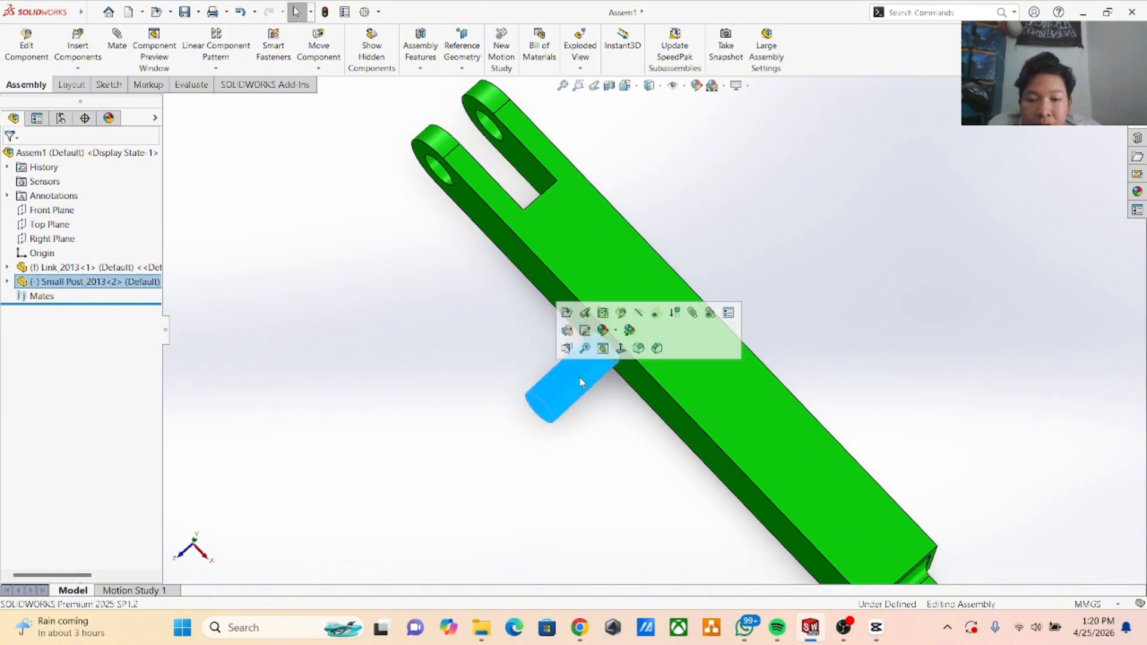
left_click_drag(580, 382, 437, 405)
left_click(525, 435)
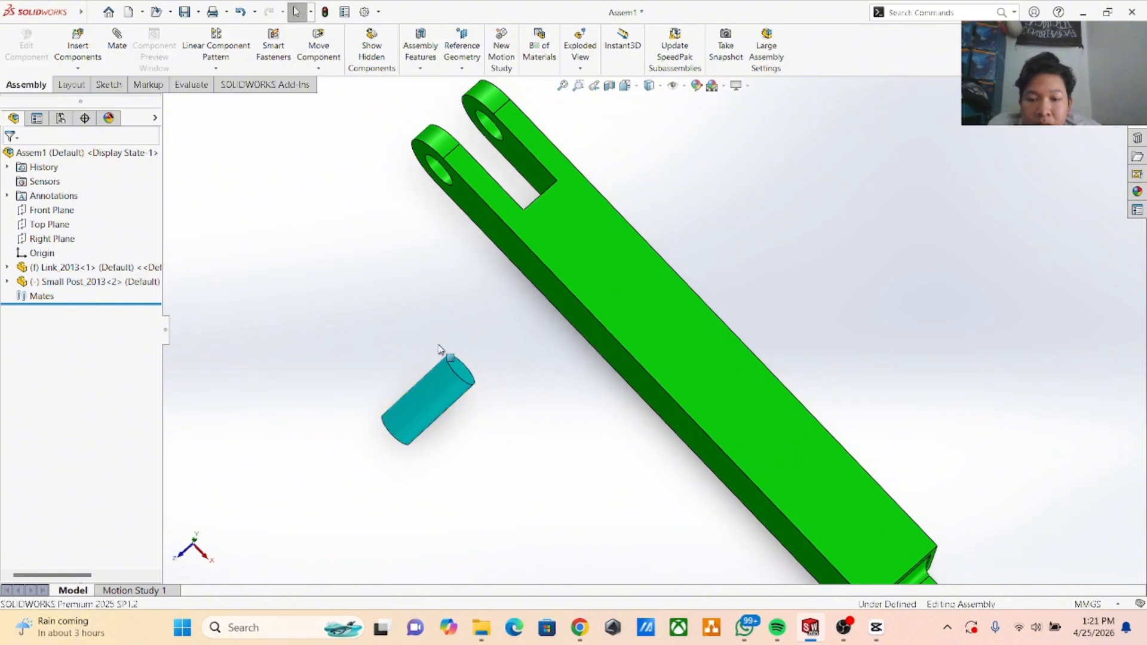
Add a parallel mate between the small post's end face and the link's side face, and test it by moving the post.
left_click(118, 43)
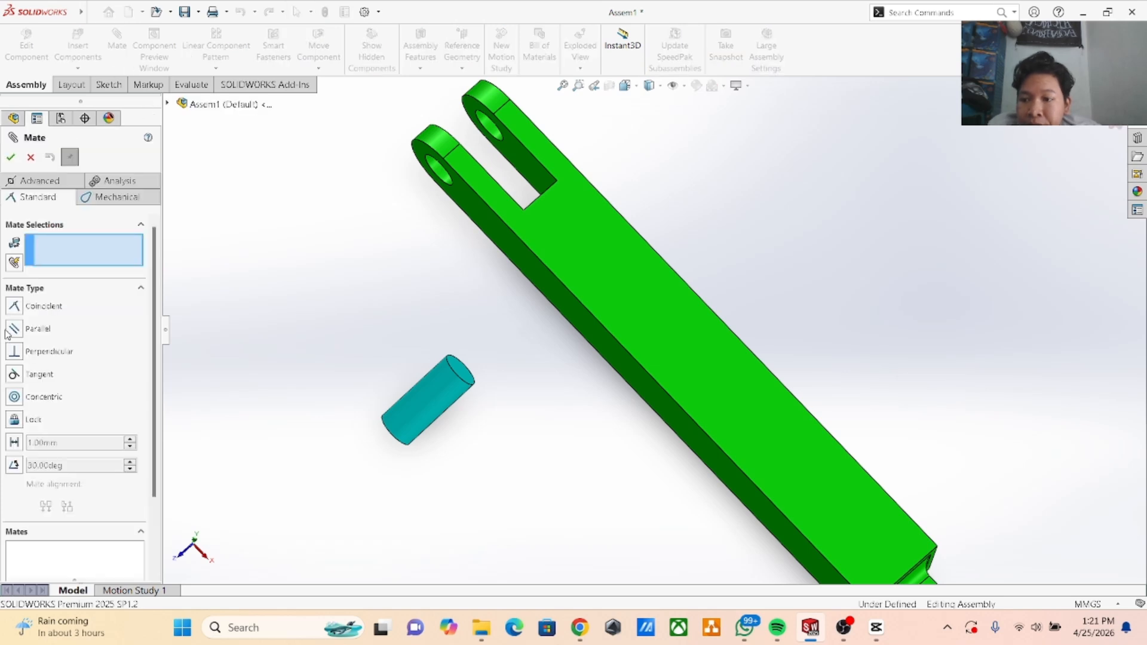
left_click(15, 329)
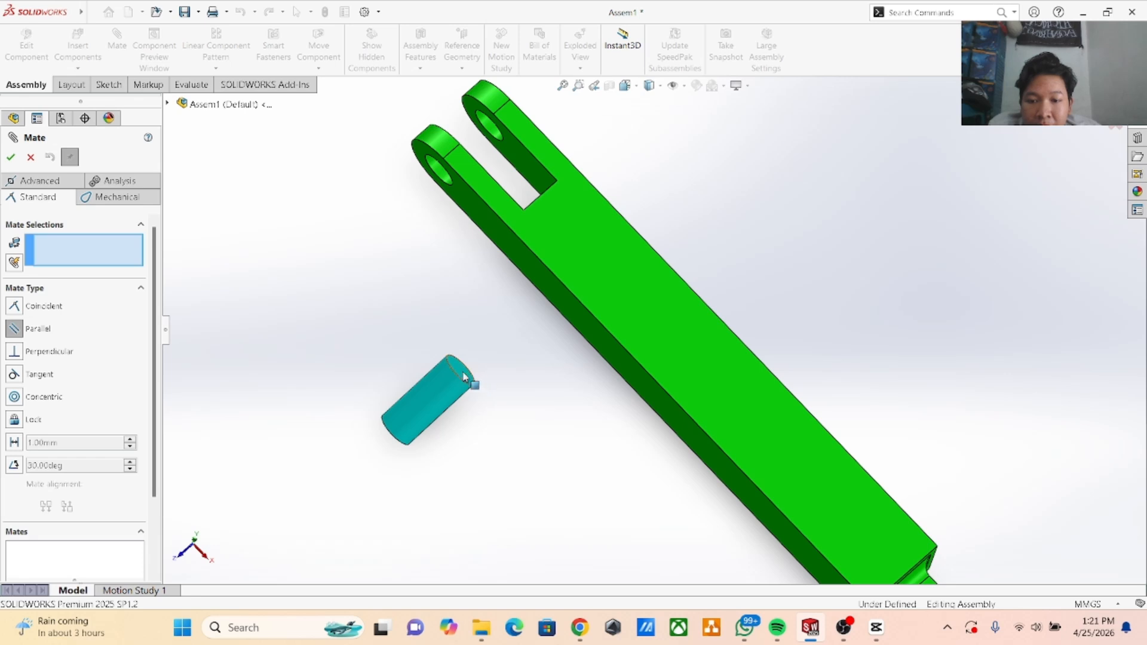
scroll(517, 388, "down", 2)
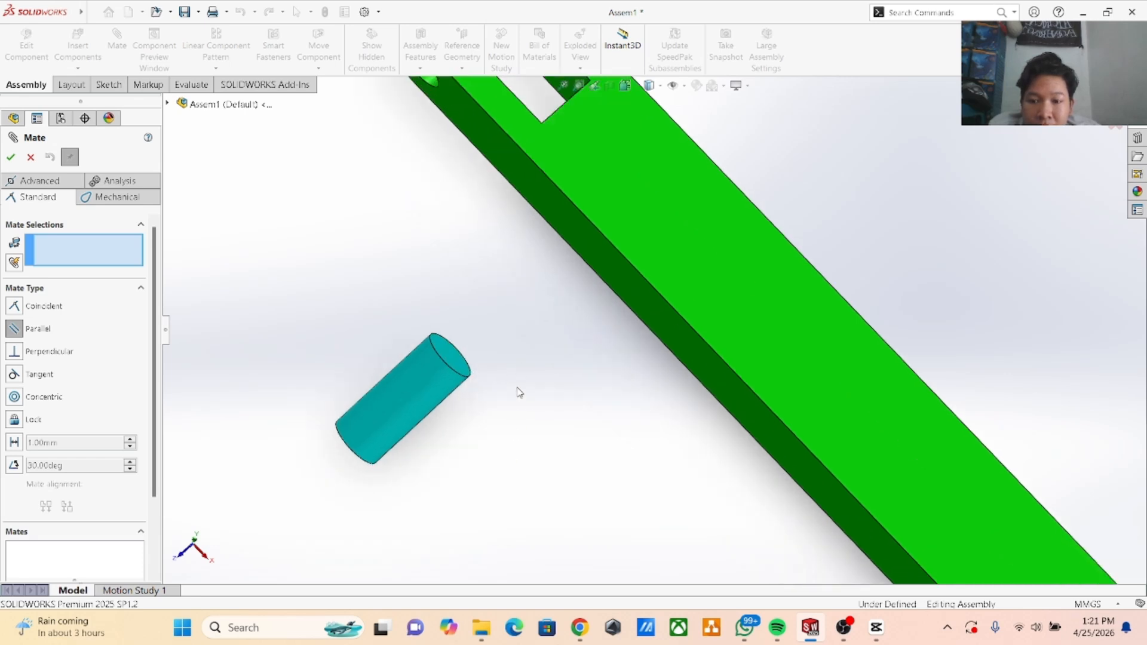
scroll(516, 385, "up", 3)
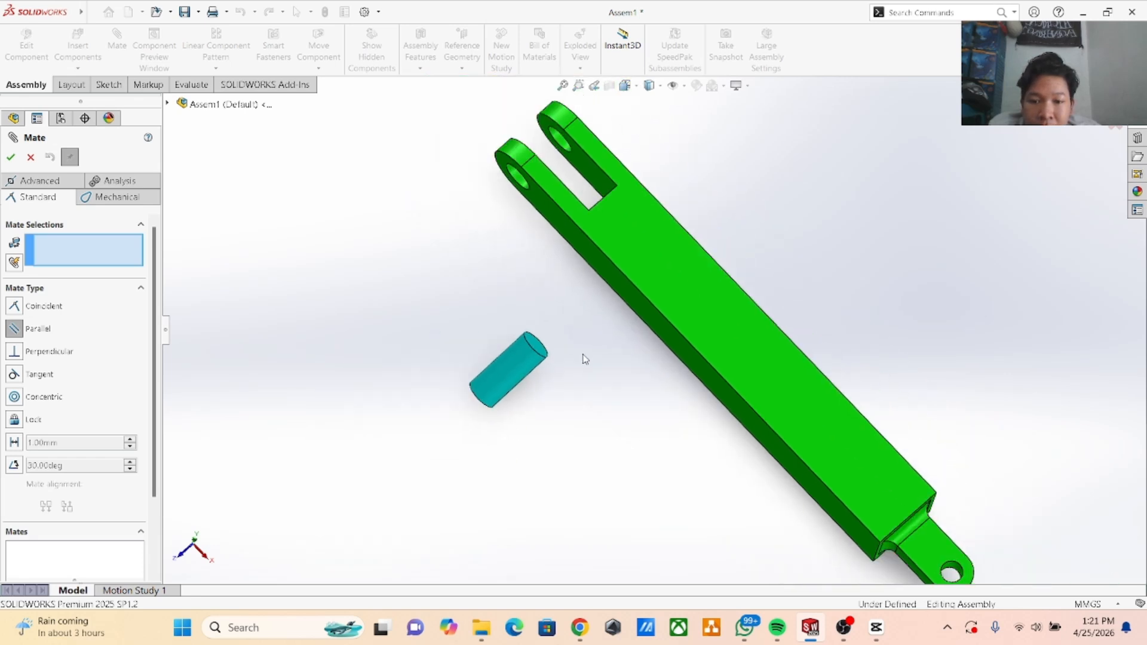
left_click(534, 357)
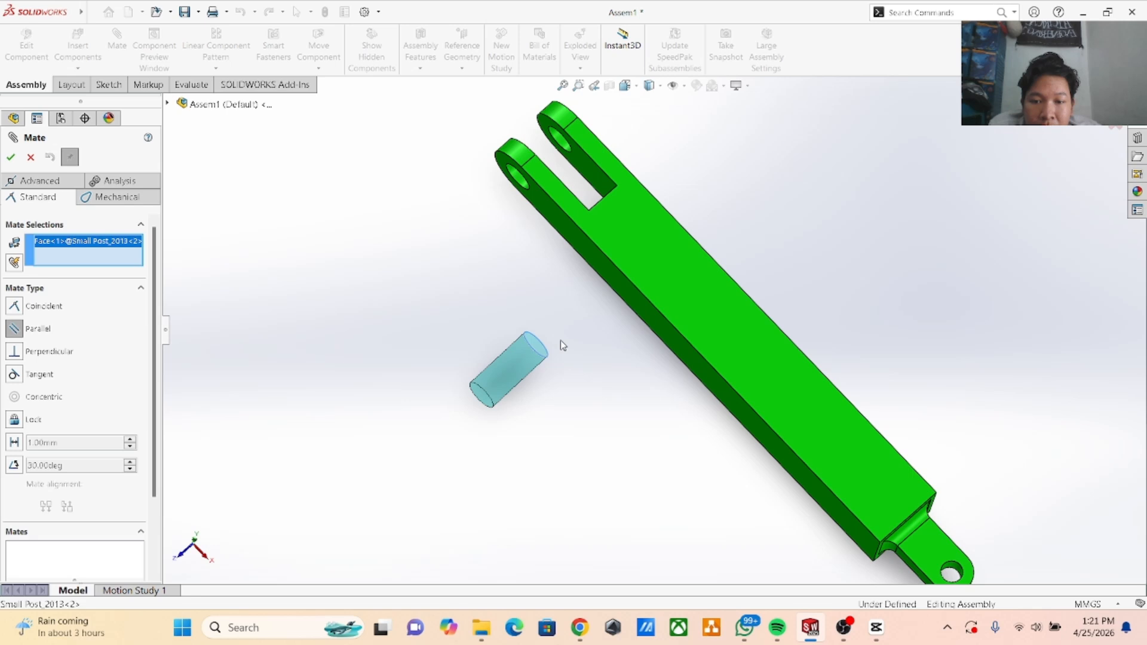
left_click(644, 307)
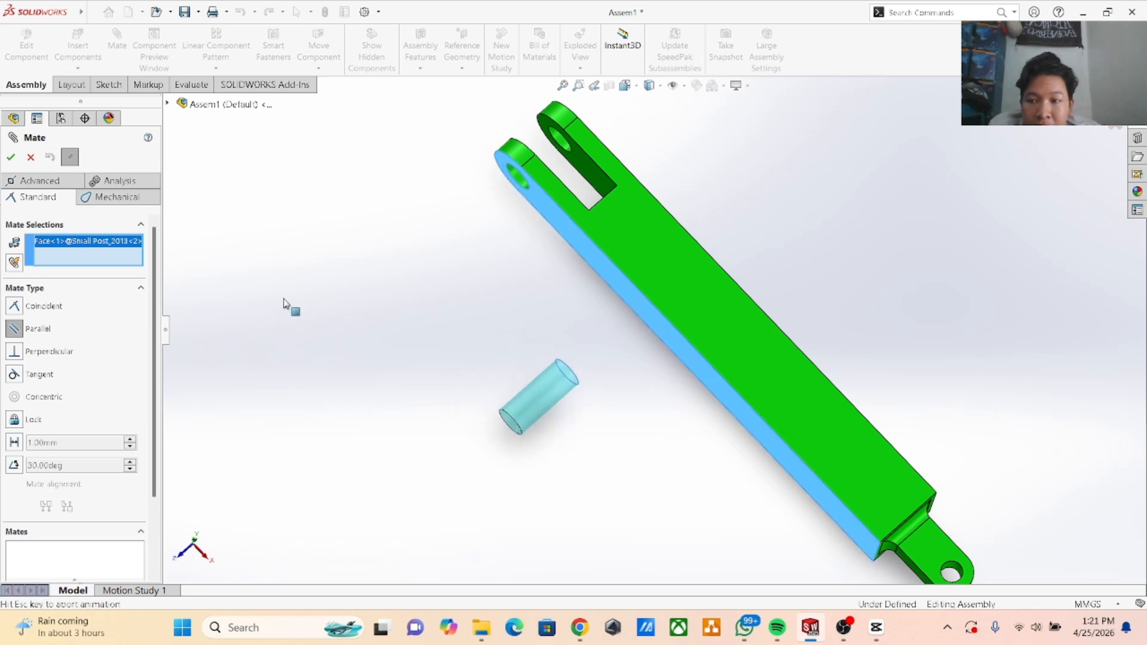
left_click(12, 158)
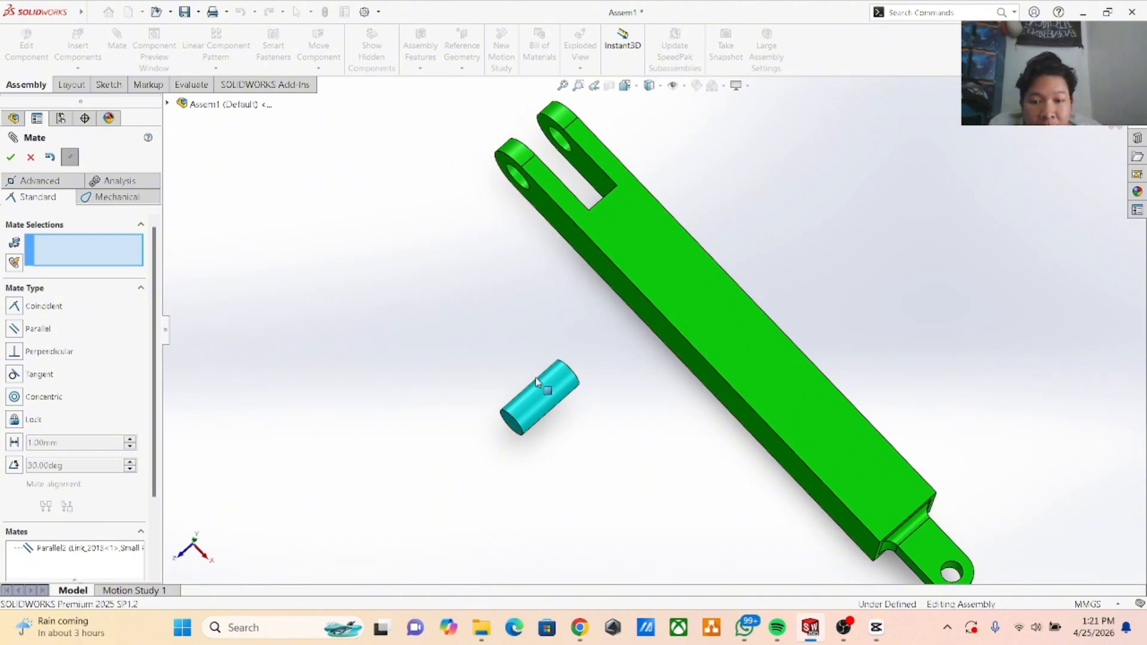
left_click_drag(536, 381, 555, 327)
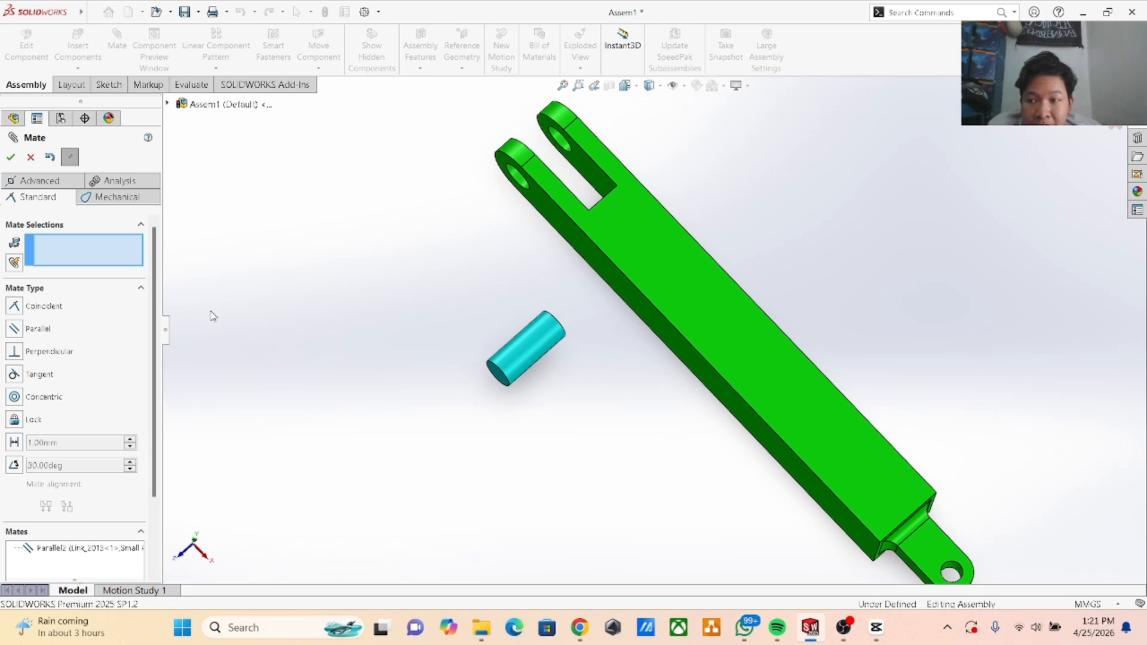
left_click(10, 157)
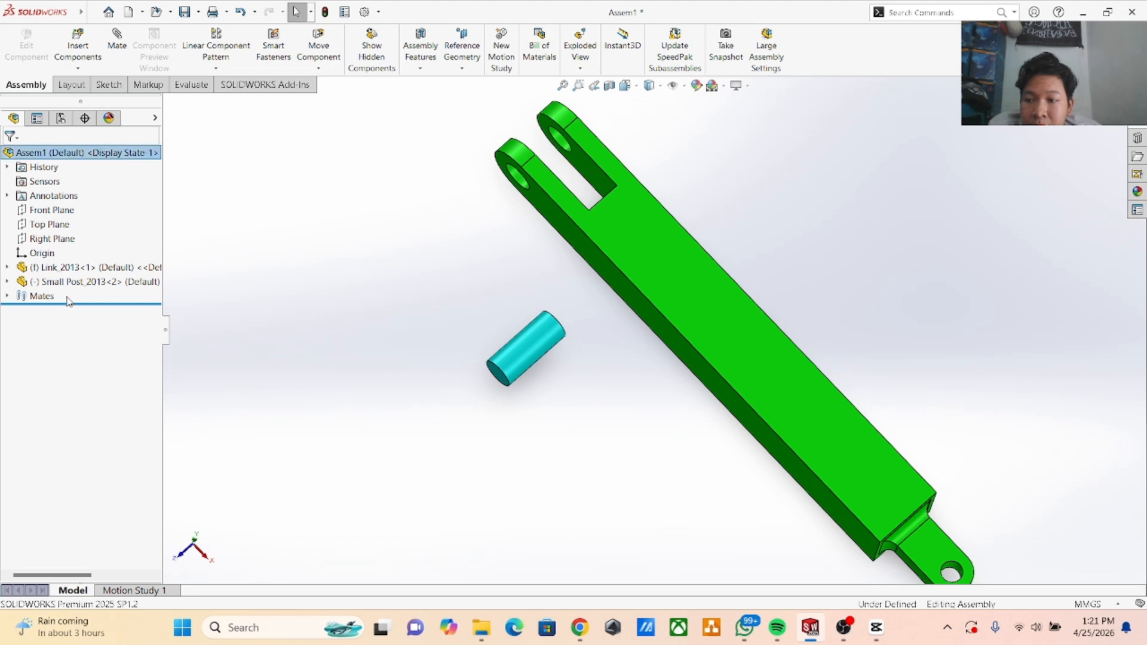
Delete the parallel mate between the small post and the link.
double_click(47, 297)
right_click(50, 317)
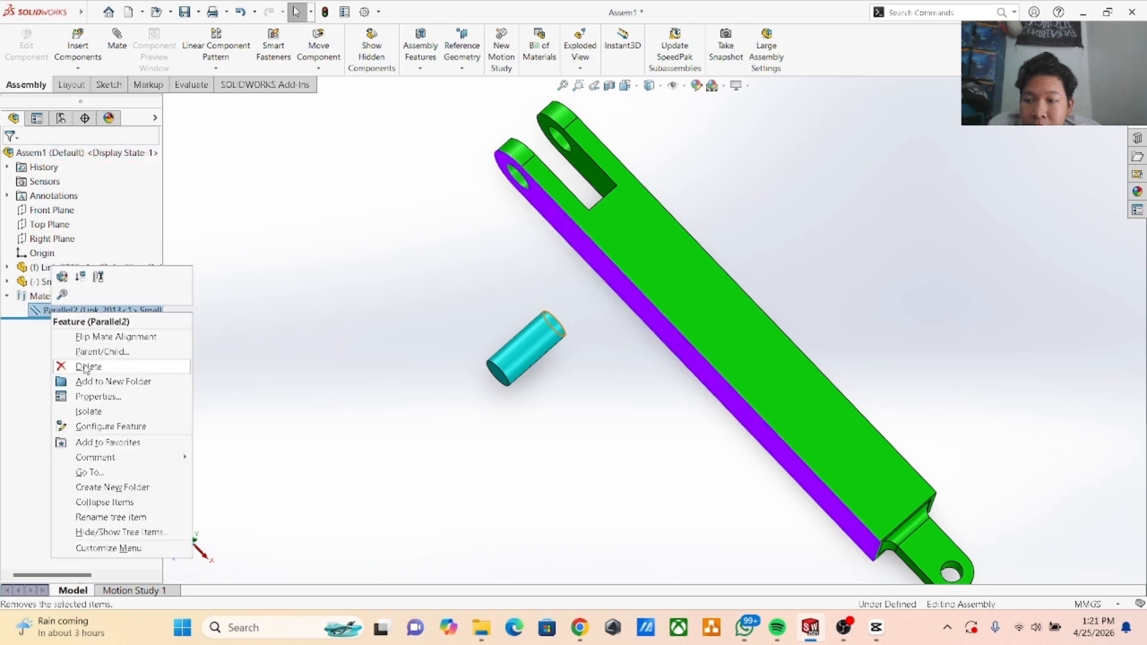
left_click(84, 366)
left_click(660, 234)
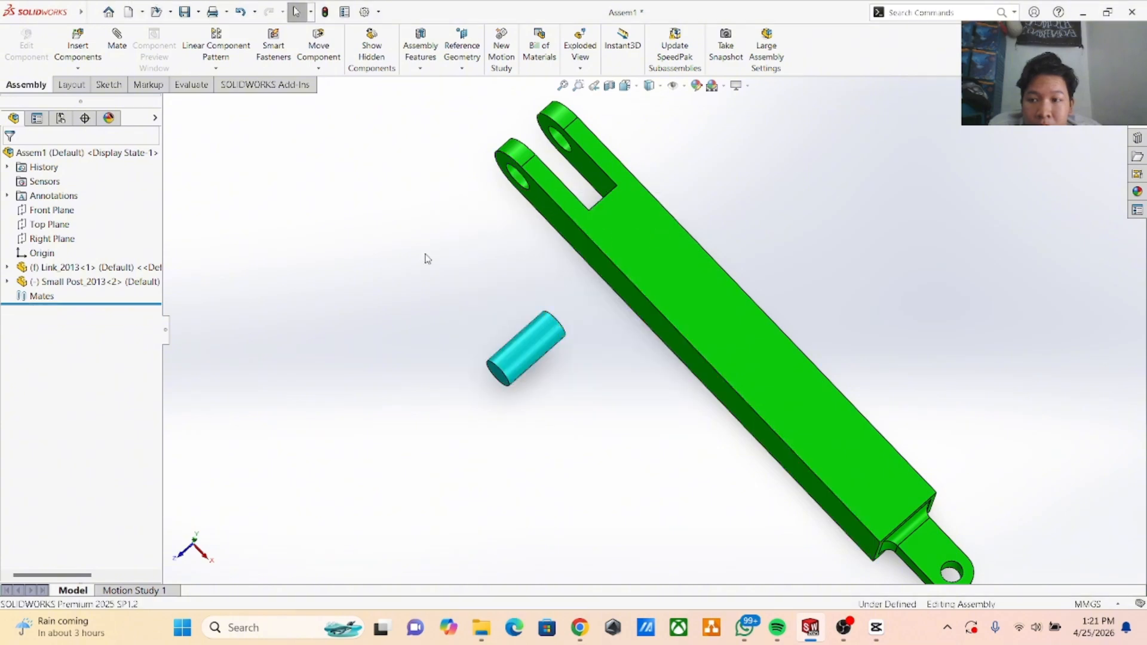
Add a perpendicular mate between the small post's end face and the link's long side face, and finish the Mate command.
left_click(117, 47)
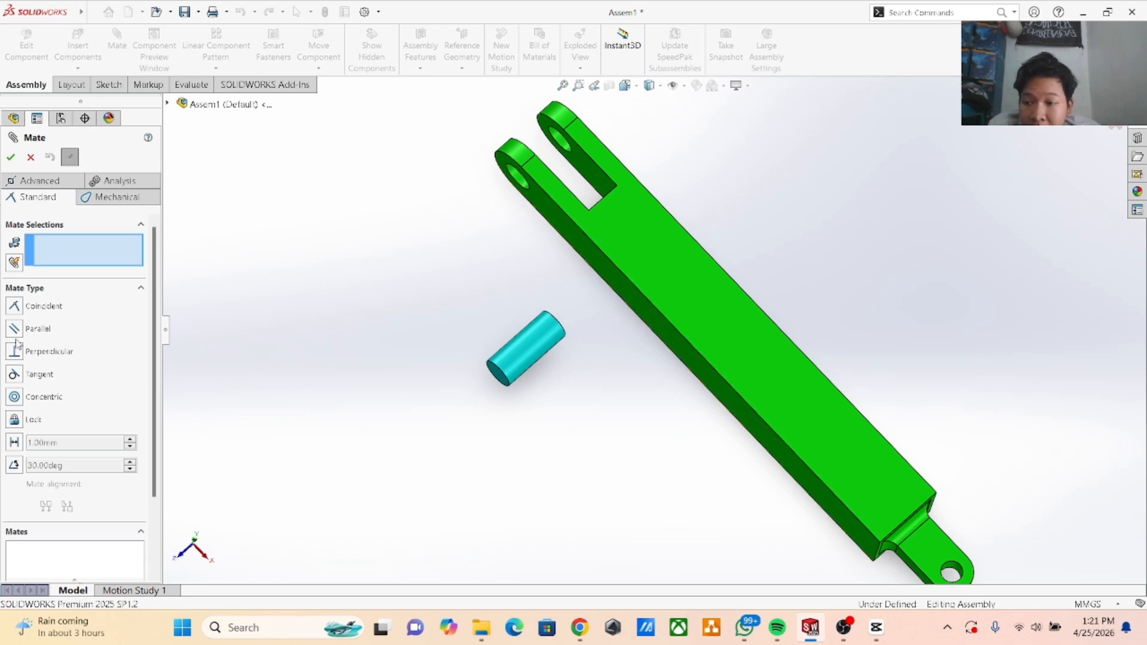
middle_click_drag(594, 325, 547, 332)
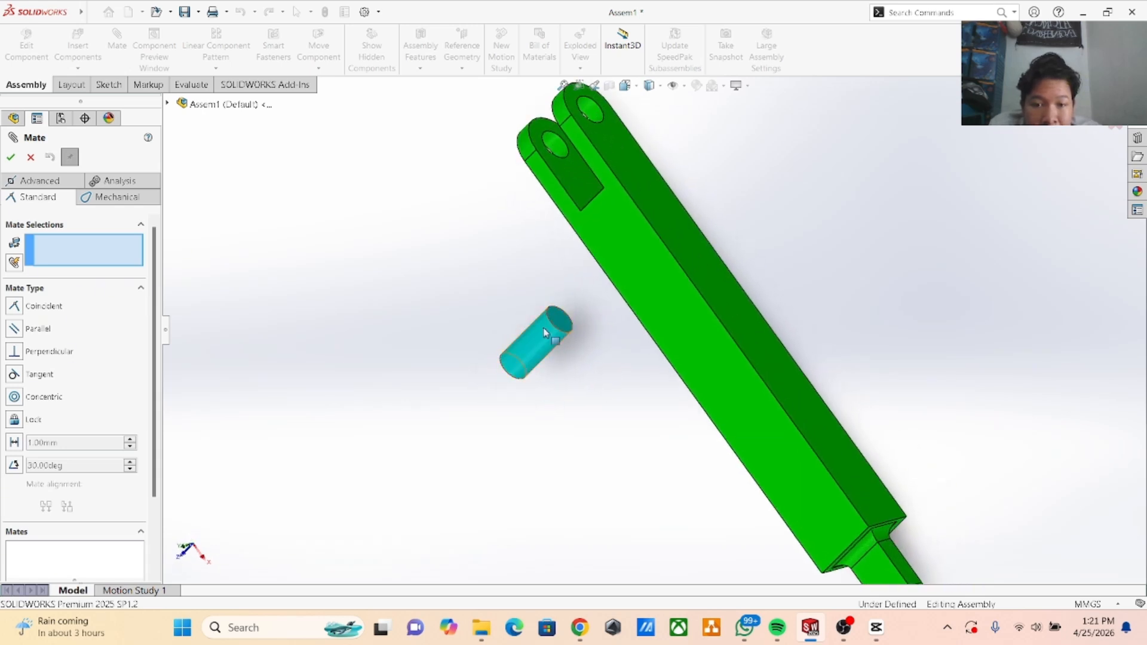
left_click(549, 328)
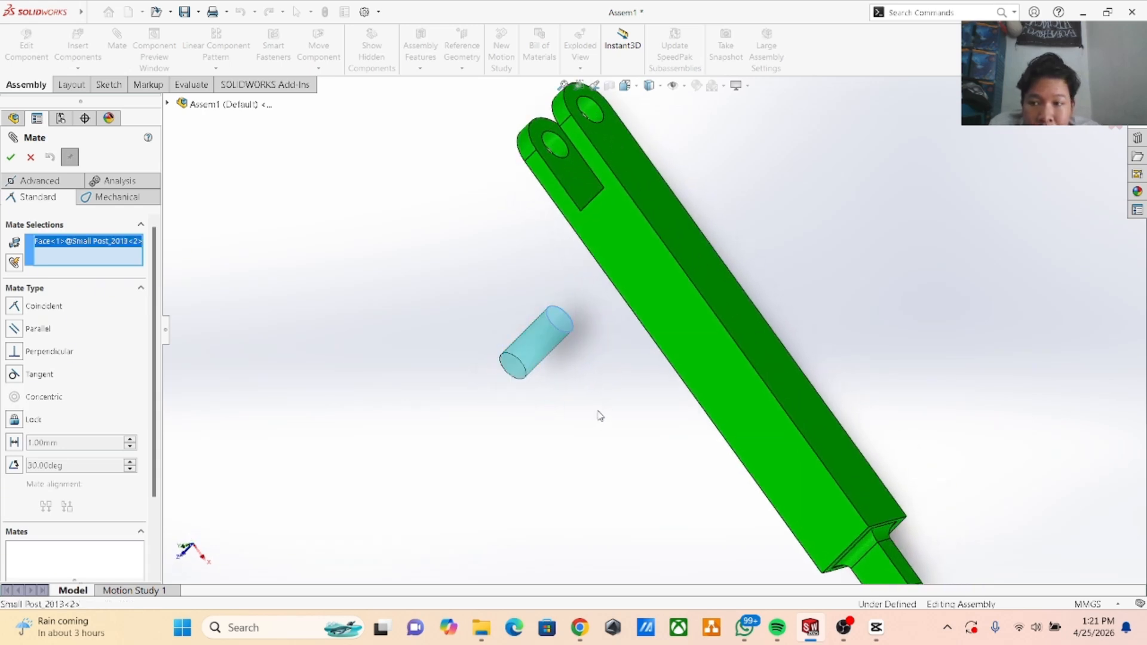
middle_click_drag(600, 416, 655, 377)
left_click(603, 355)
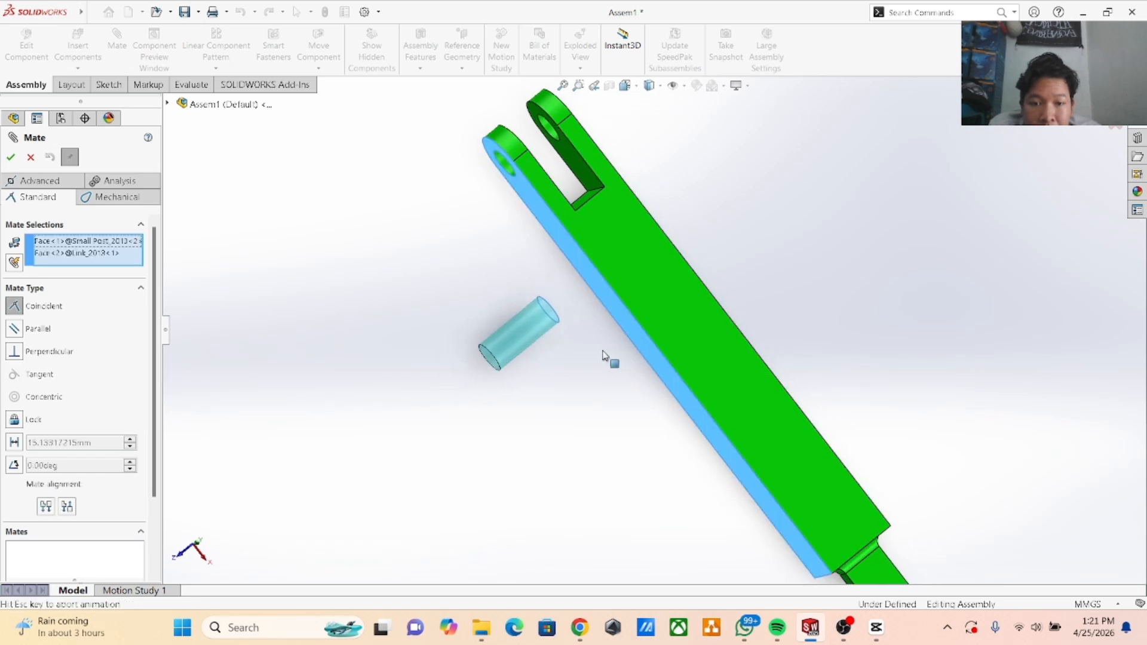
left_click(21, 354)
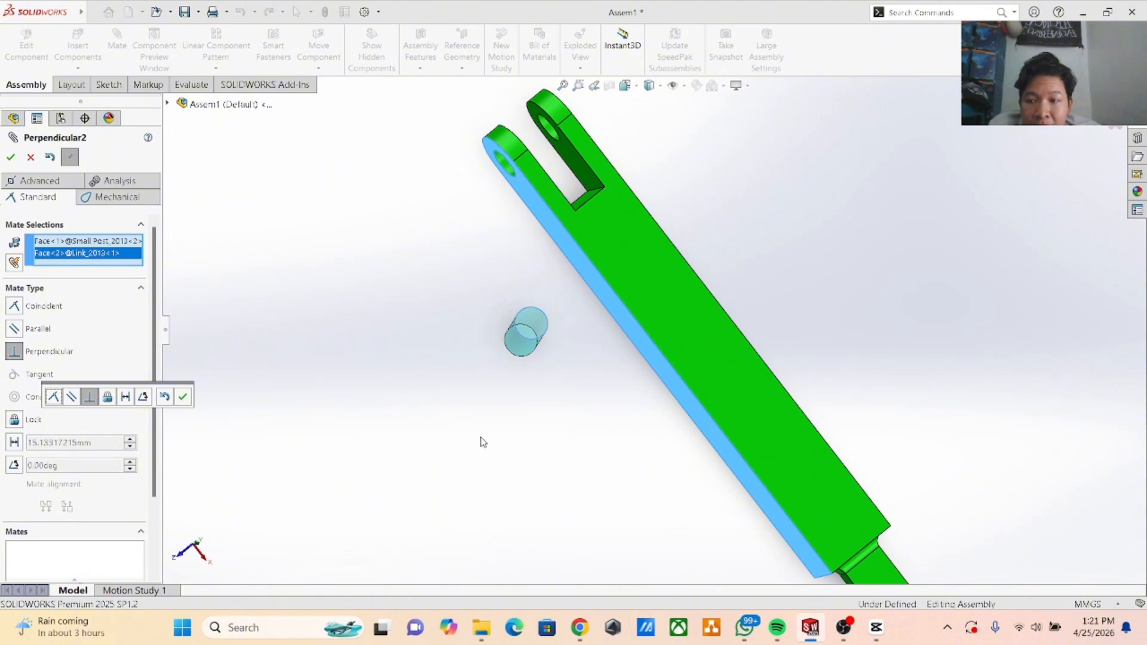
left_click(10, 157)
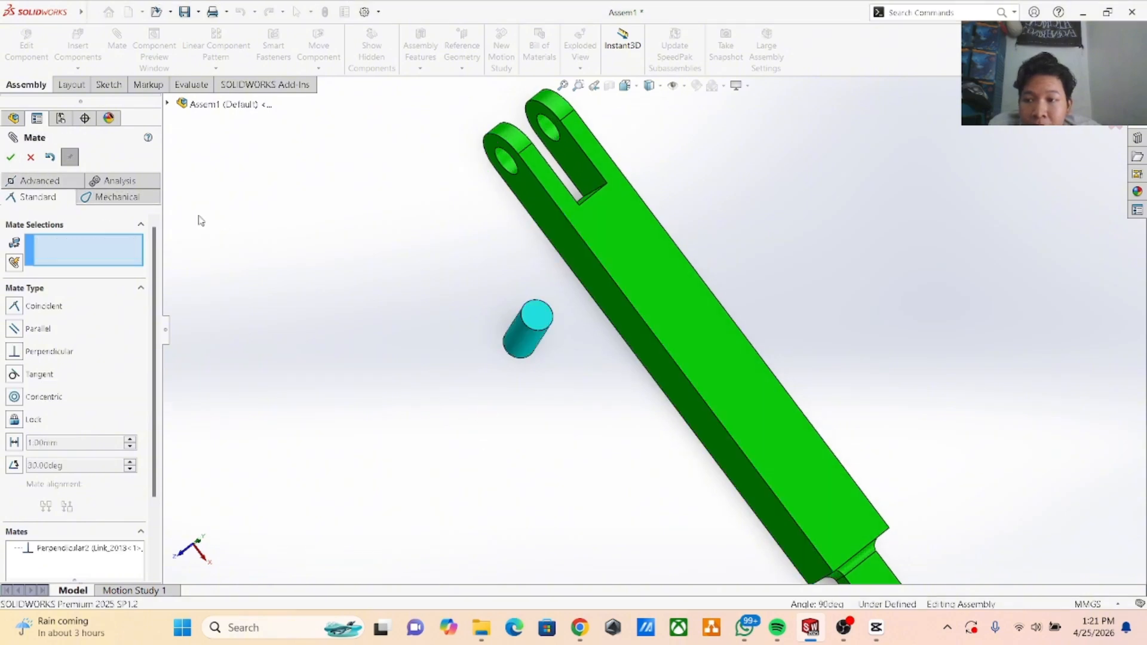
key("Escape")
Delete the perpendicular mate between the small post and the link.
middle_click_drag(418, 409, 527, 357)
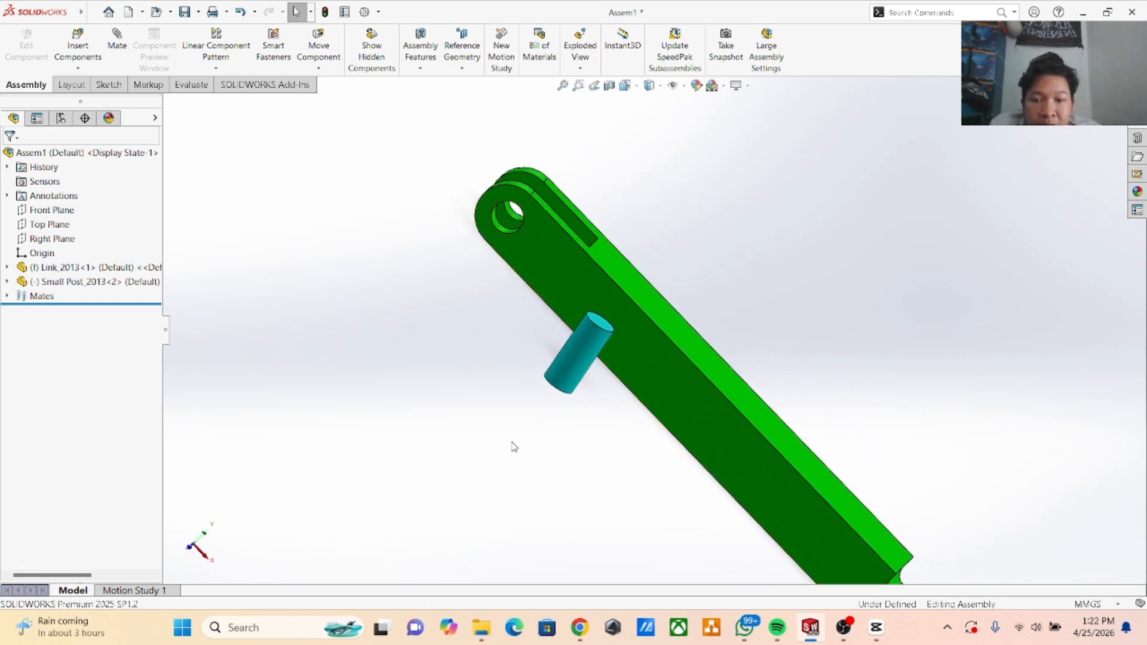
middle_click_drag(514, 447, 489, 458)
scroll(616, 404, "up", 3)
scroll(840, 286, "down", 2)
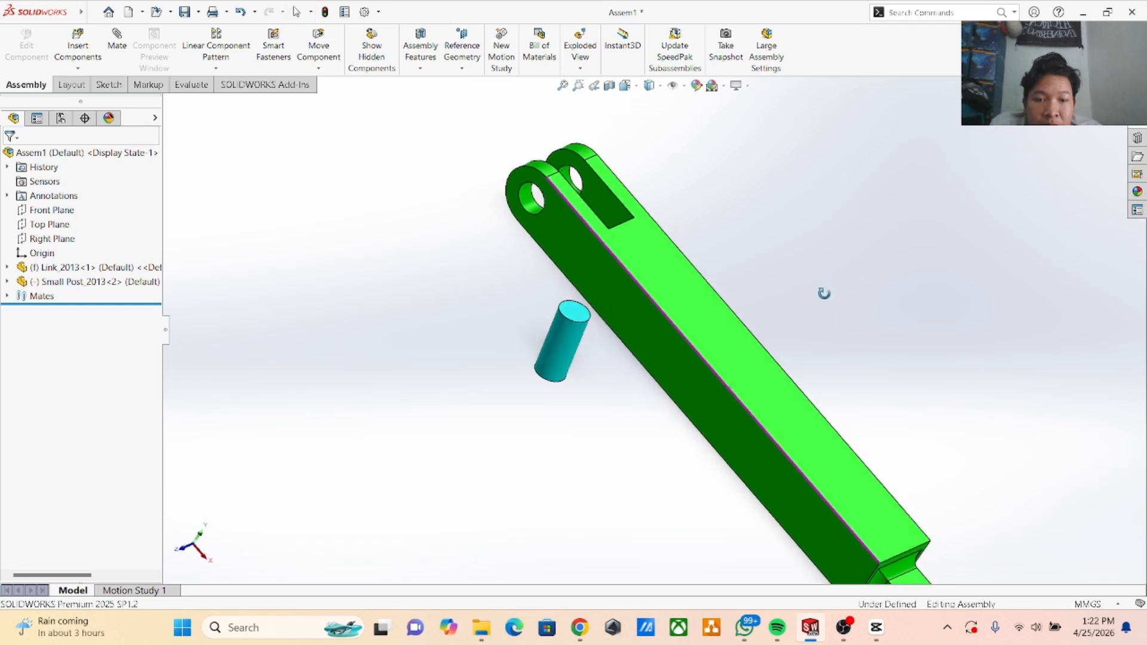
left_click(41, 296)
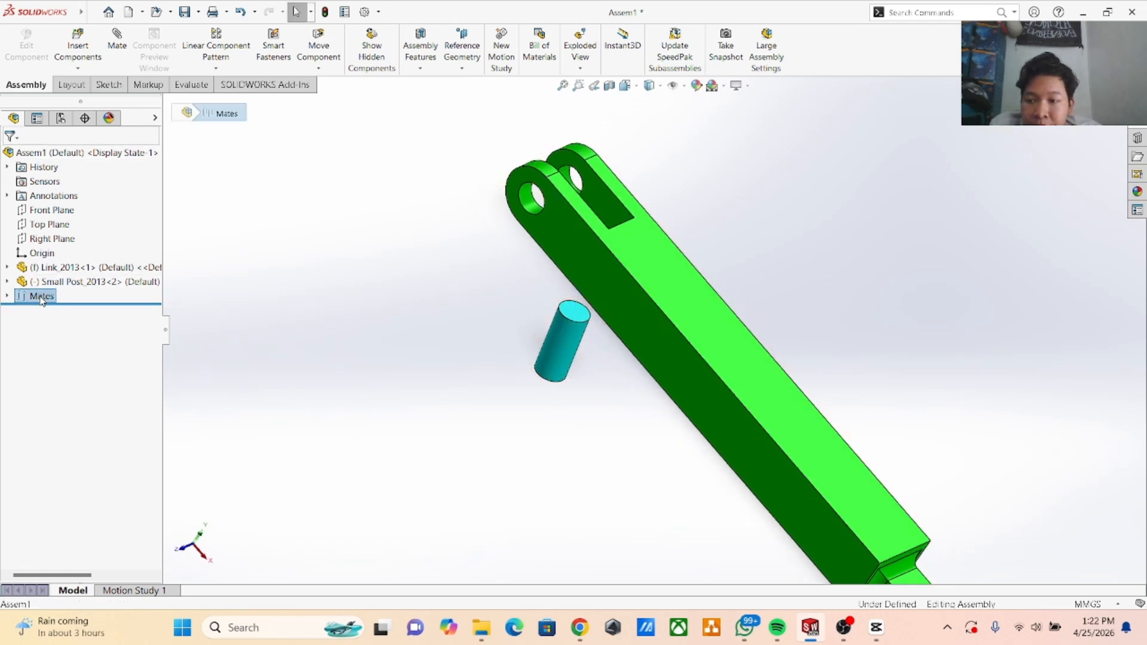
double_click(41, 297)
right_click(64, 319)
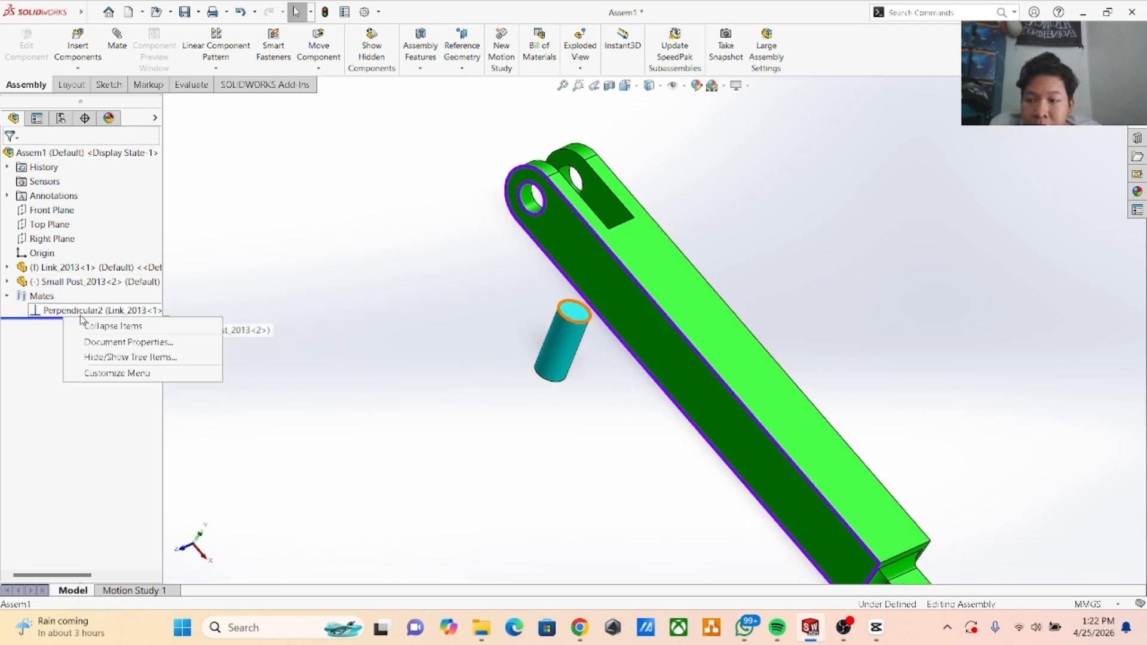
right_click(48, 308)
left_click(75, 339)
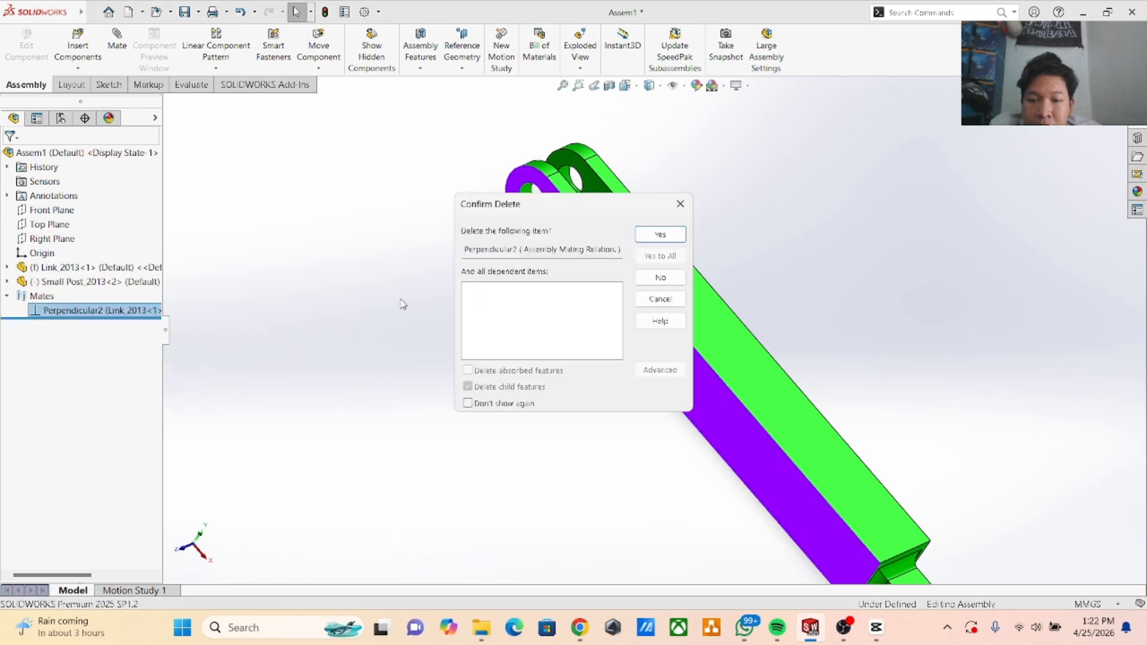
left_click(660, 234)
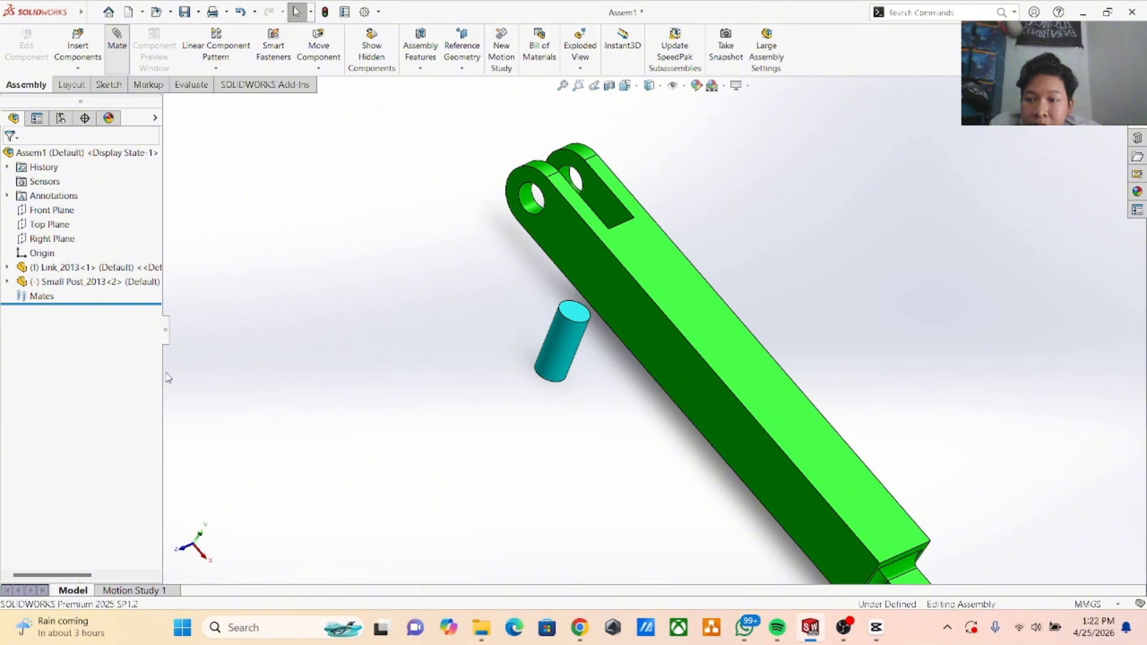
scroll(69, 354, "down", 2)
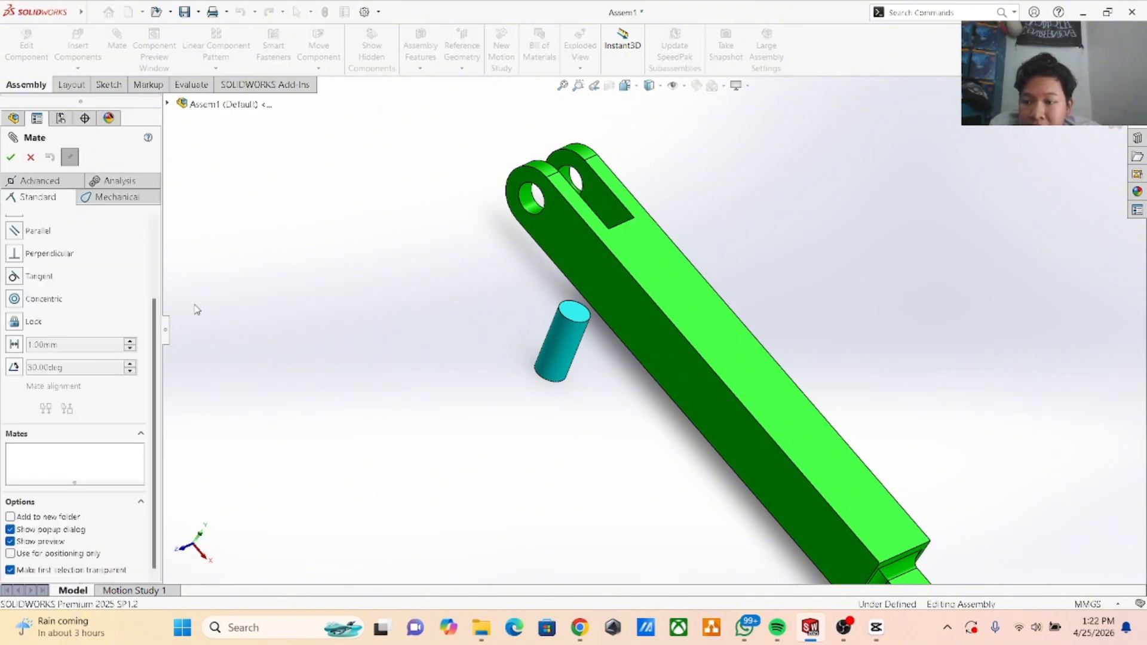
scroll(194, 305, "up", 1)
left_click(38, 277)
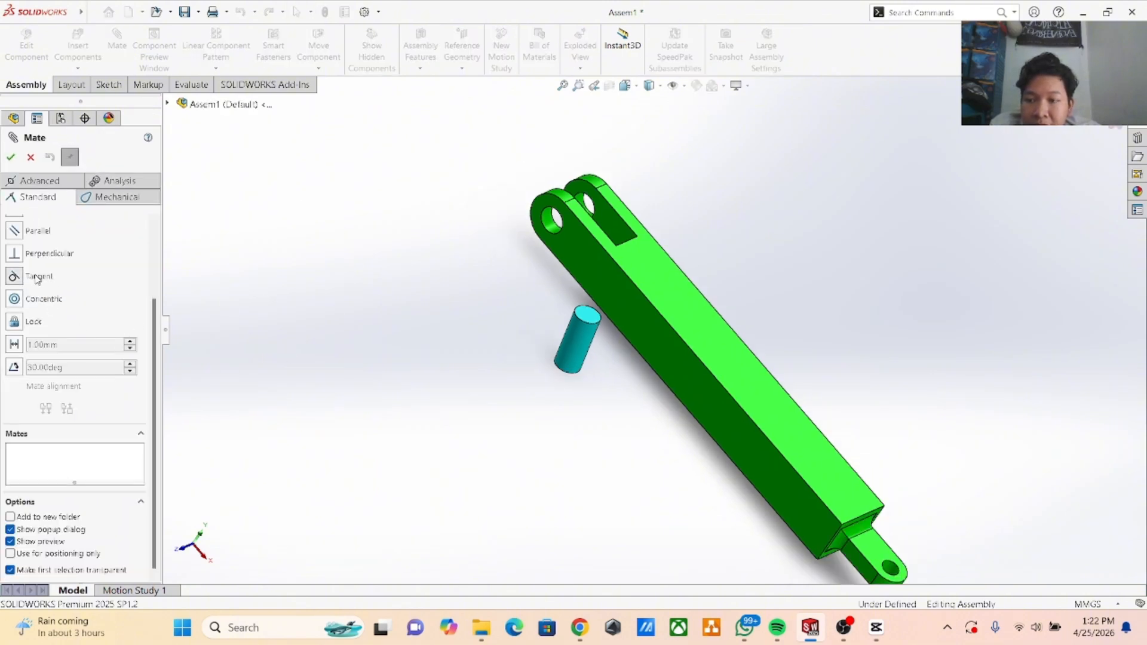
middle_click_drag(421, 303, 474, 307, "ctrl")
middle_click_drag(870, 252, 858, 286)
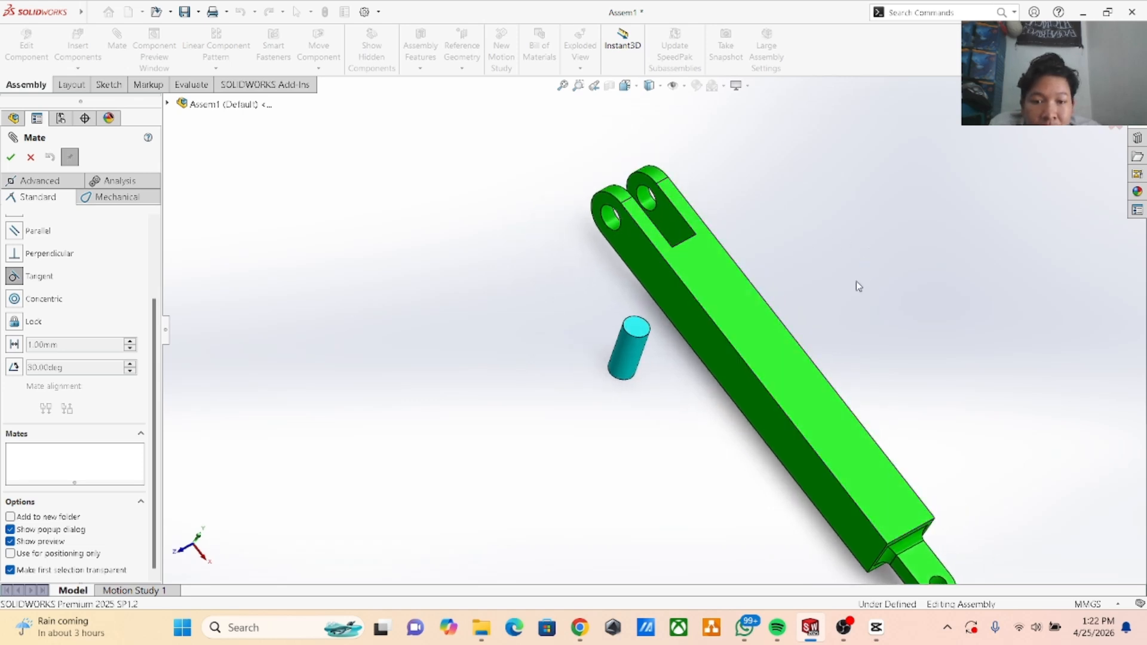
left_click(627, 334)
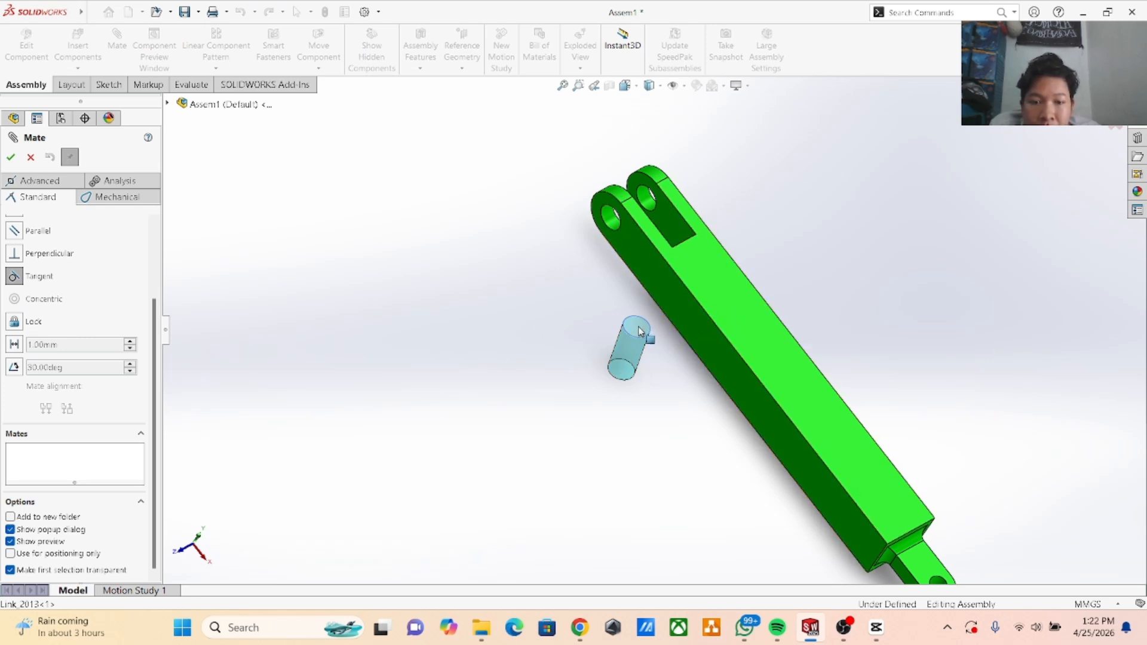
left_click(31, 157)
left_click(116, 48)
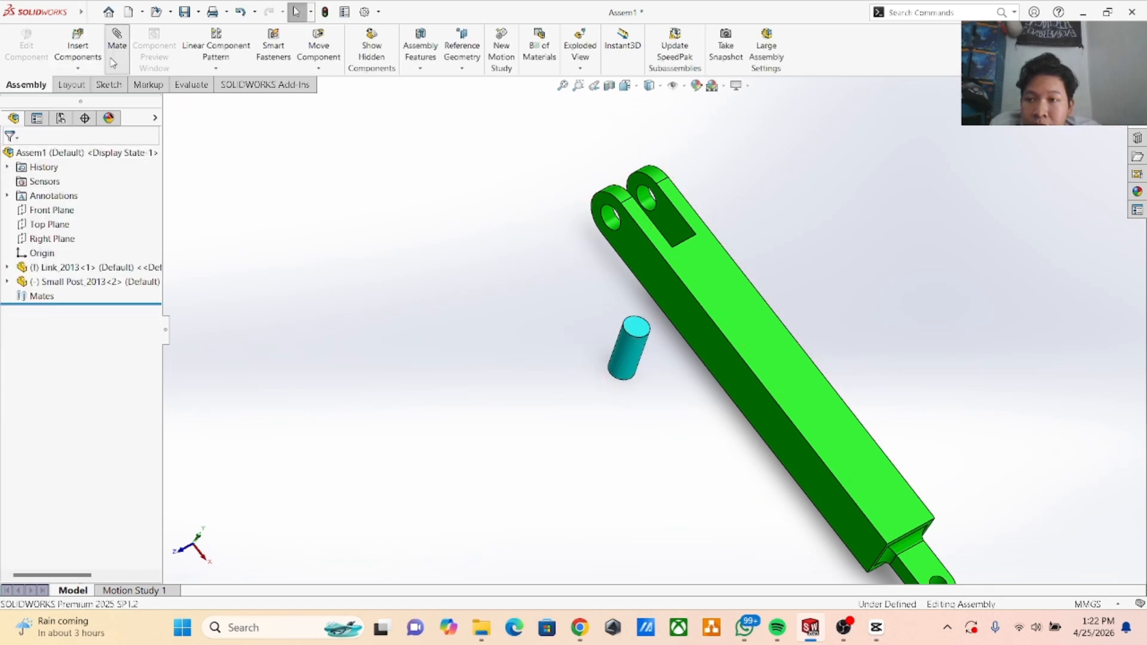
left_click(634, 330)
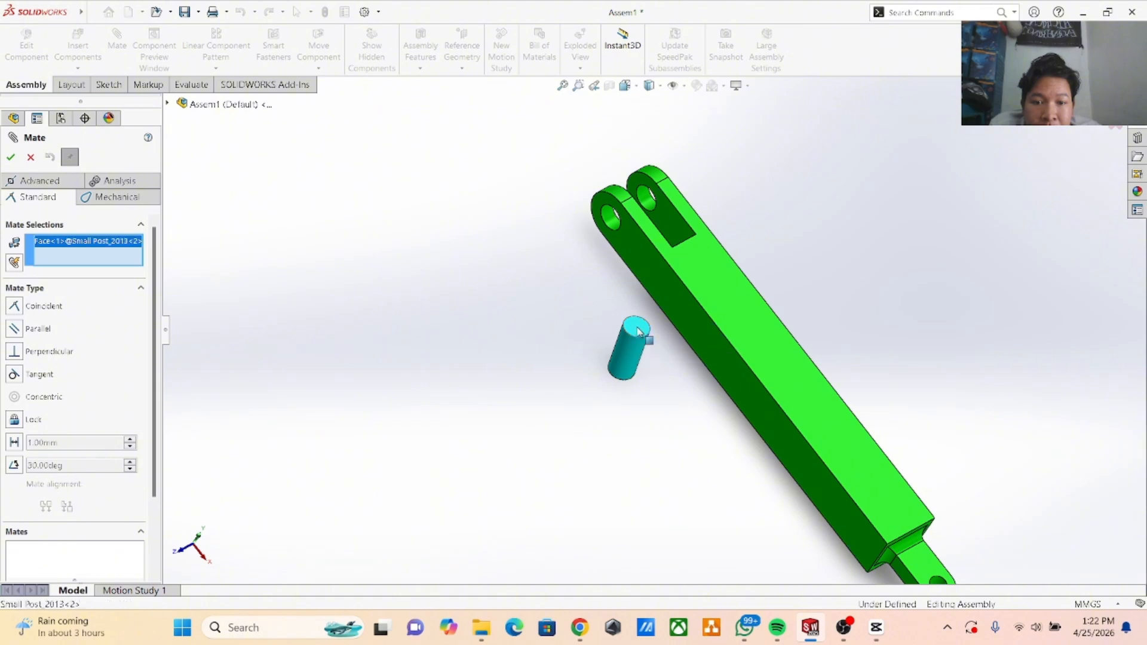
left_click(719, 356)
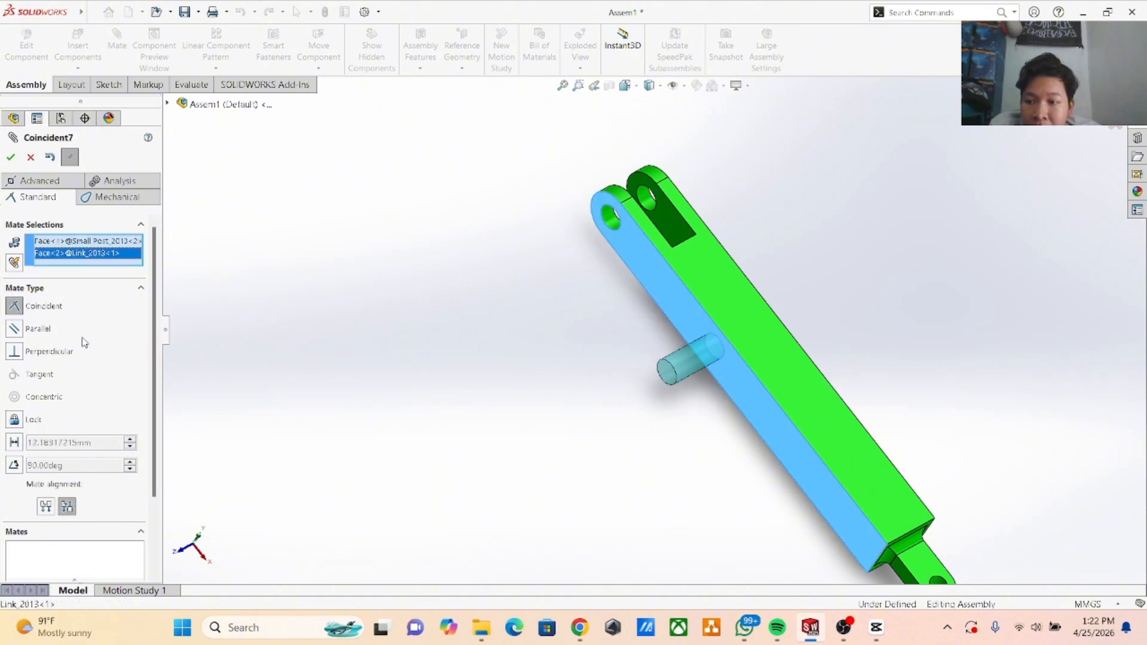
left_click(31, 157)
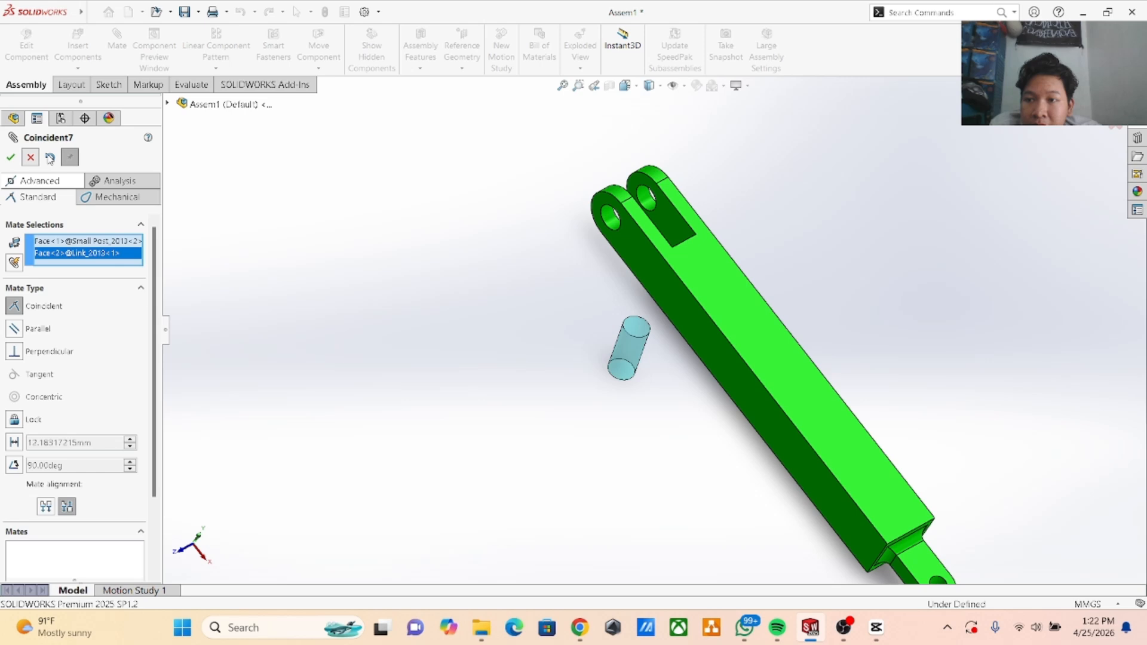
Add a tangent mate between the small post's cylindrical face and the link's long side face, and finish the Mate command.
left_click(636, 369)
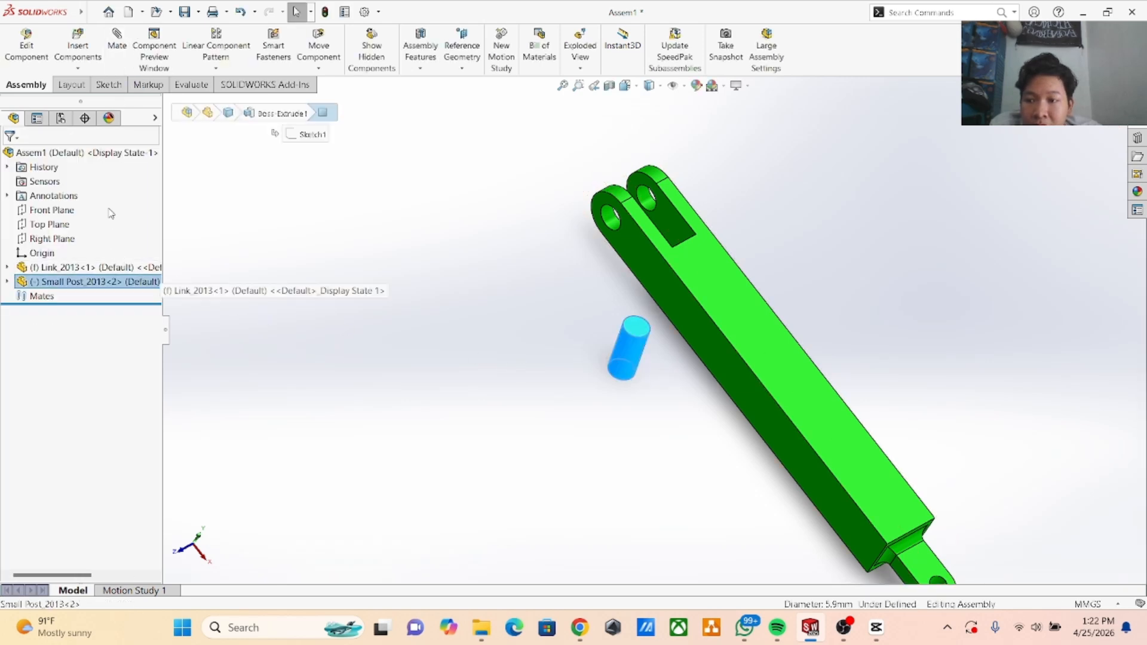
left_click(117, 50)
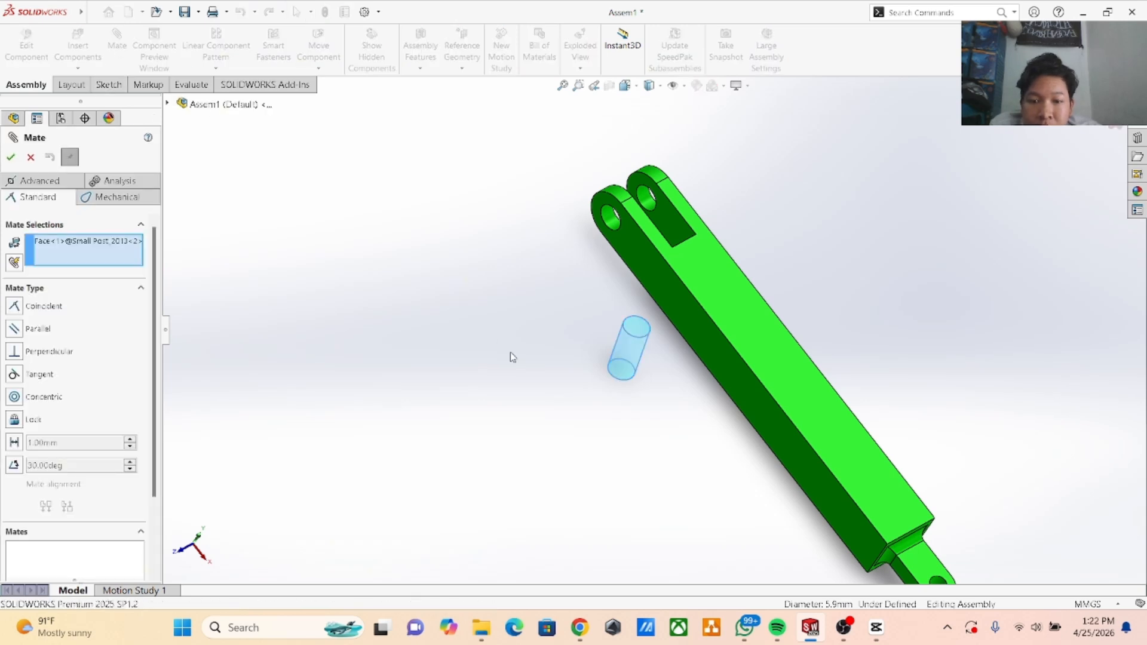
right_click(68, 252)
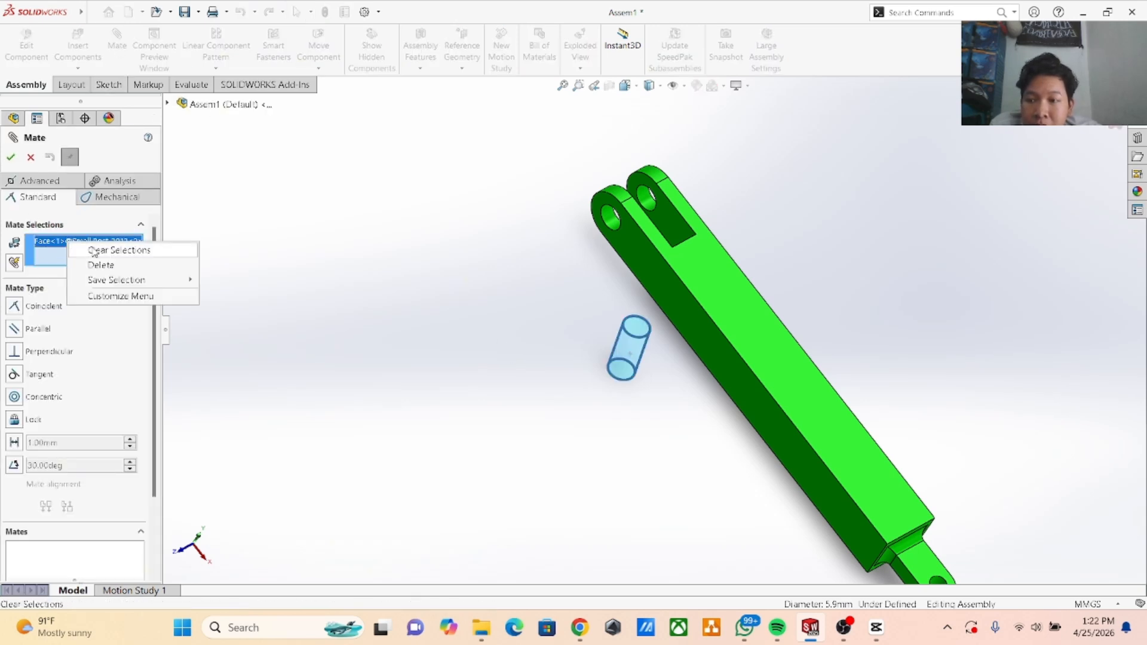
left_click(96, 249)
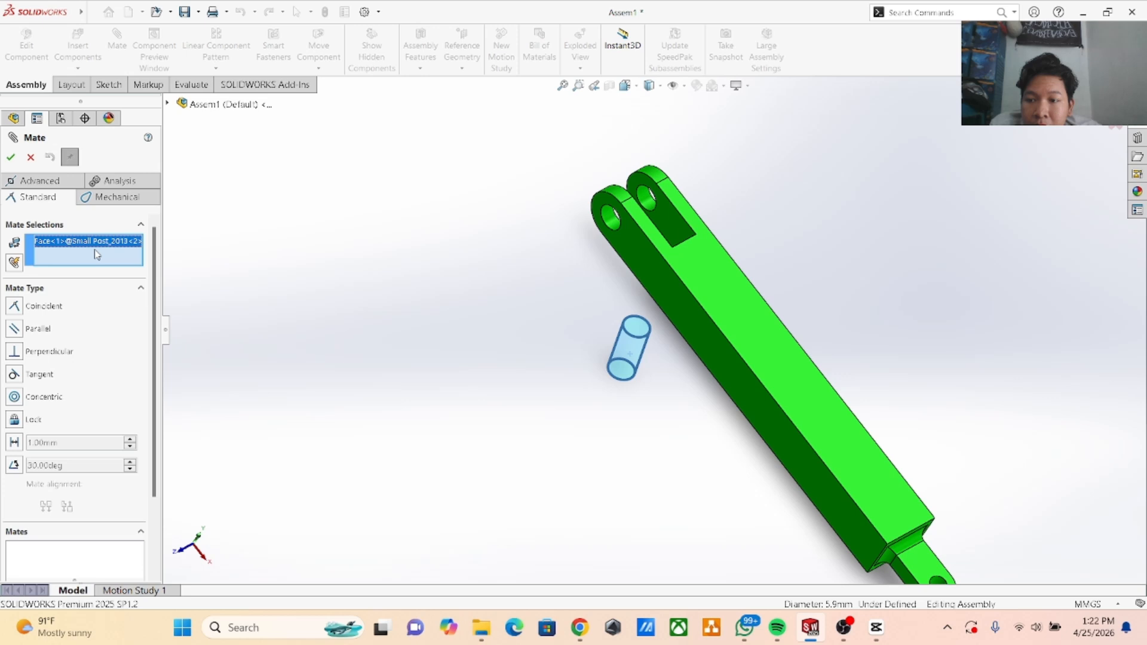
left_click(637, 360)
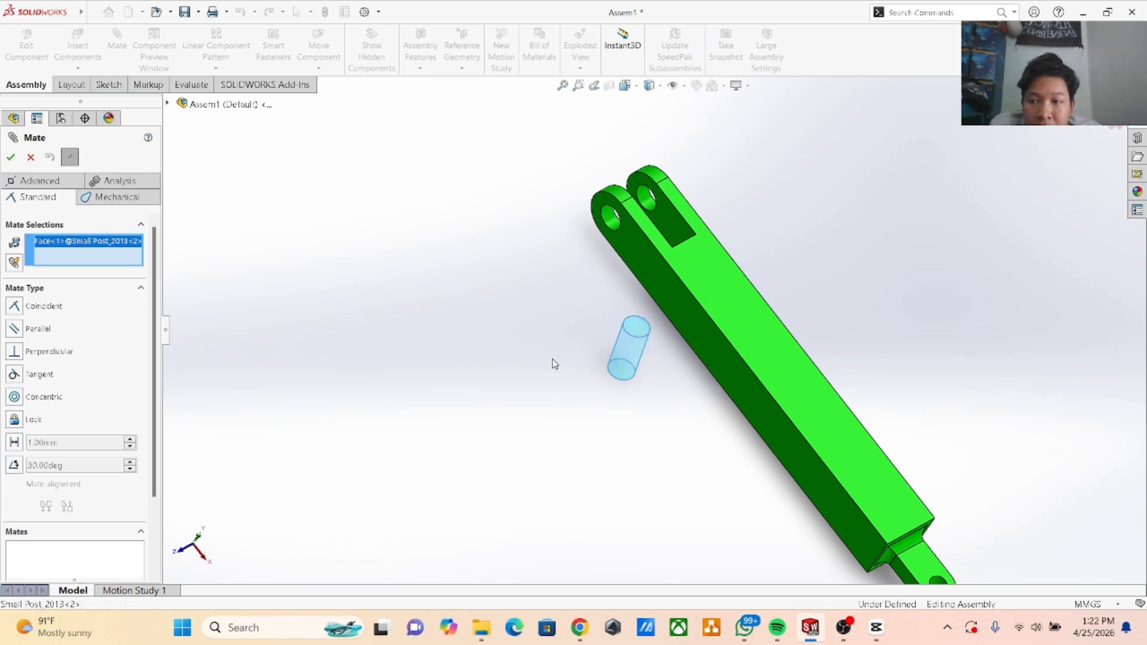
left_click(711, 354)
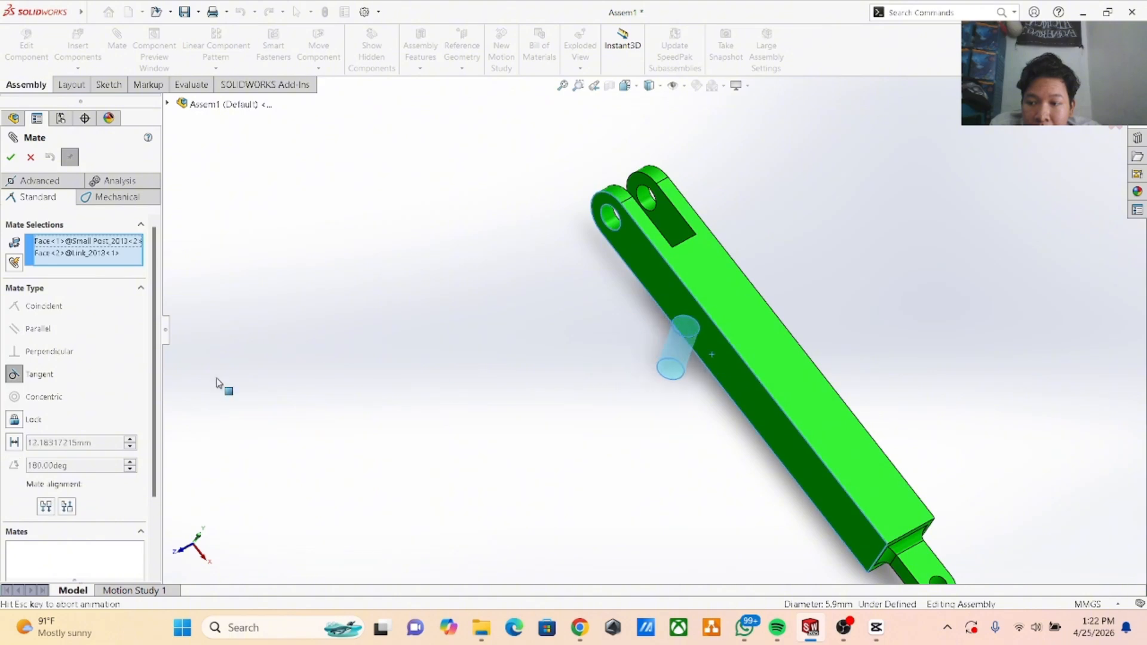
left_click(34, 376)
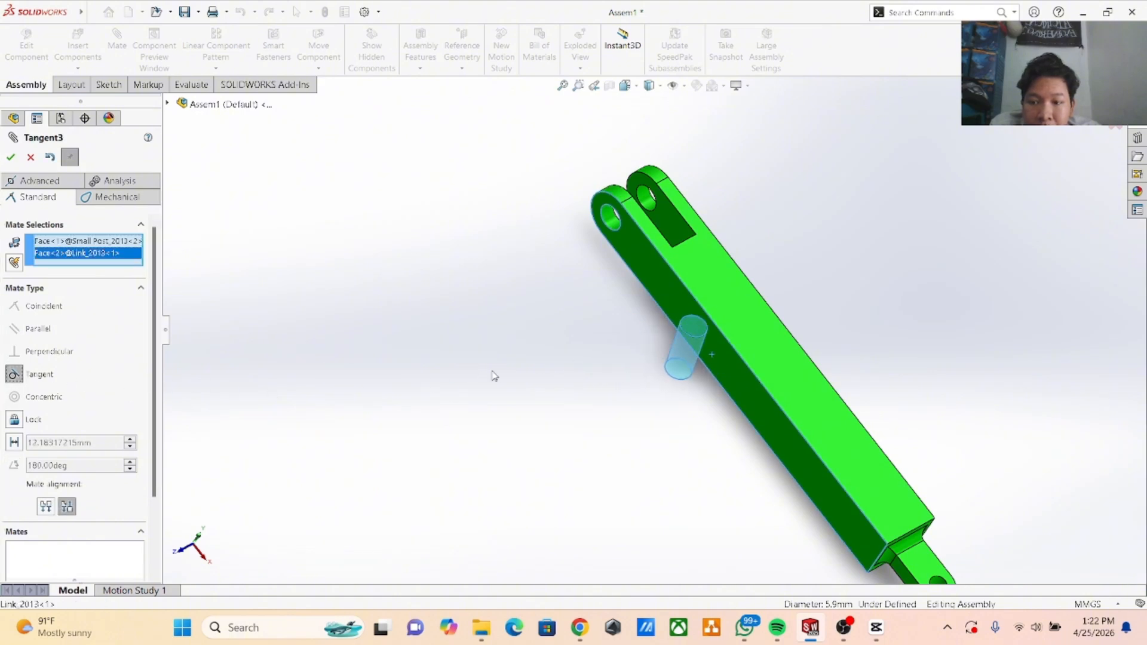
left_click(10, 158)
left_click(10, 159)
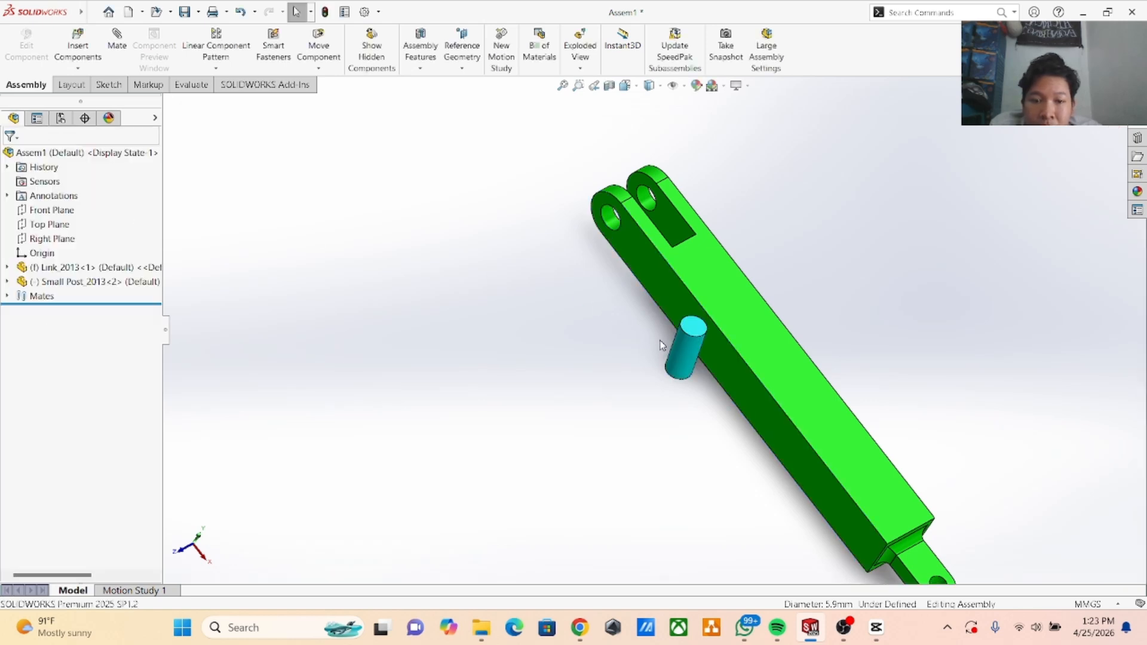
Test the tangent mate by moving the small post, and examine its contact with the link's side face from several angles.
left_click_drag(662, 336, 611, 293)
left_click_drag(629, 268, 626, 263)
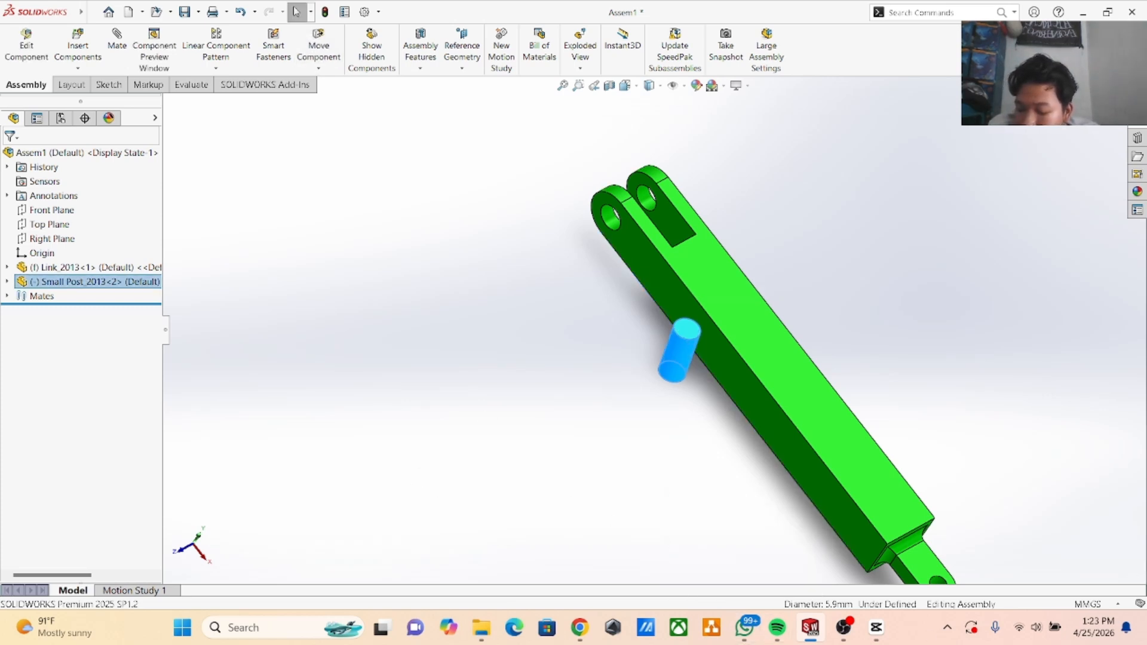
mouse_move(877, 305)
middle_mouse_down()
mouse_move(840, 313)
mouse_move(863, 295)
middle_mouse_up()
scroll(873, 304, "down", 5)
scroll(840, 335, "up", 5)
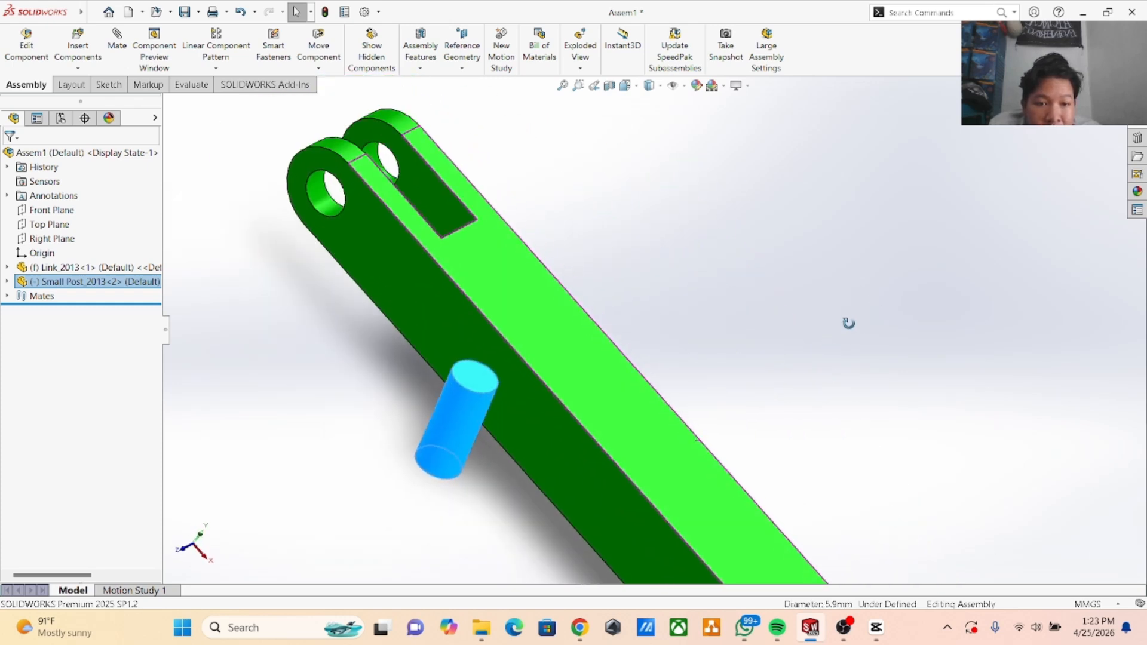
left_click(359, 427)
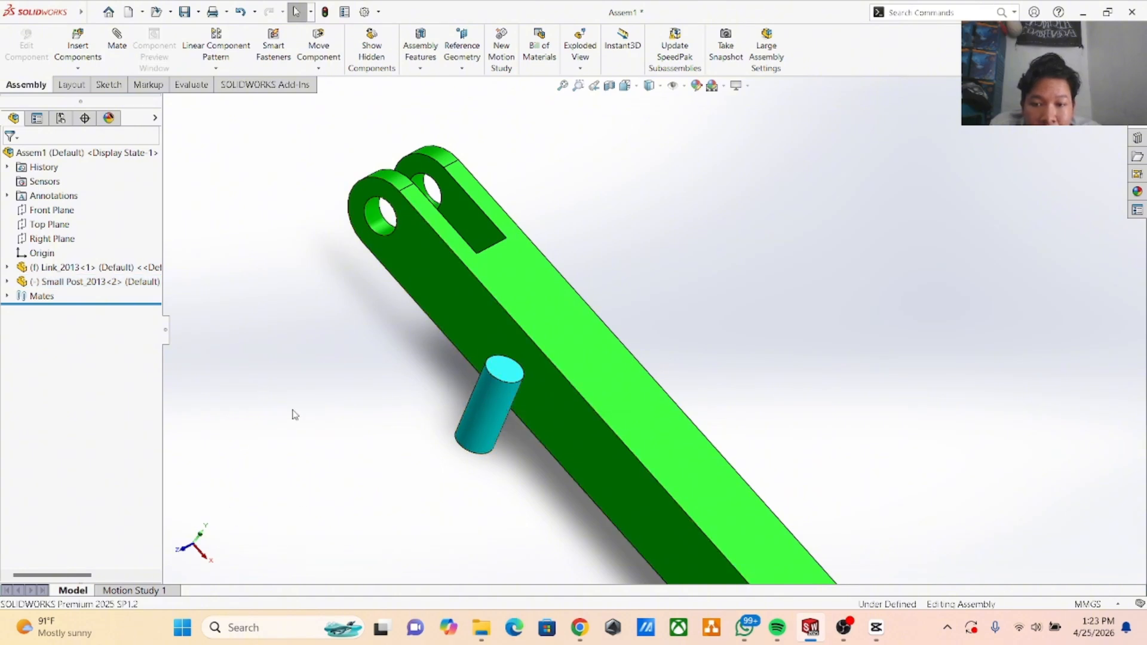
middle_click_drag(293, 414, 397, 410)
scroll(396, 409, "down", 3)
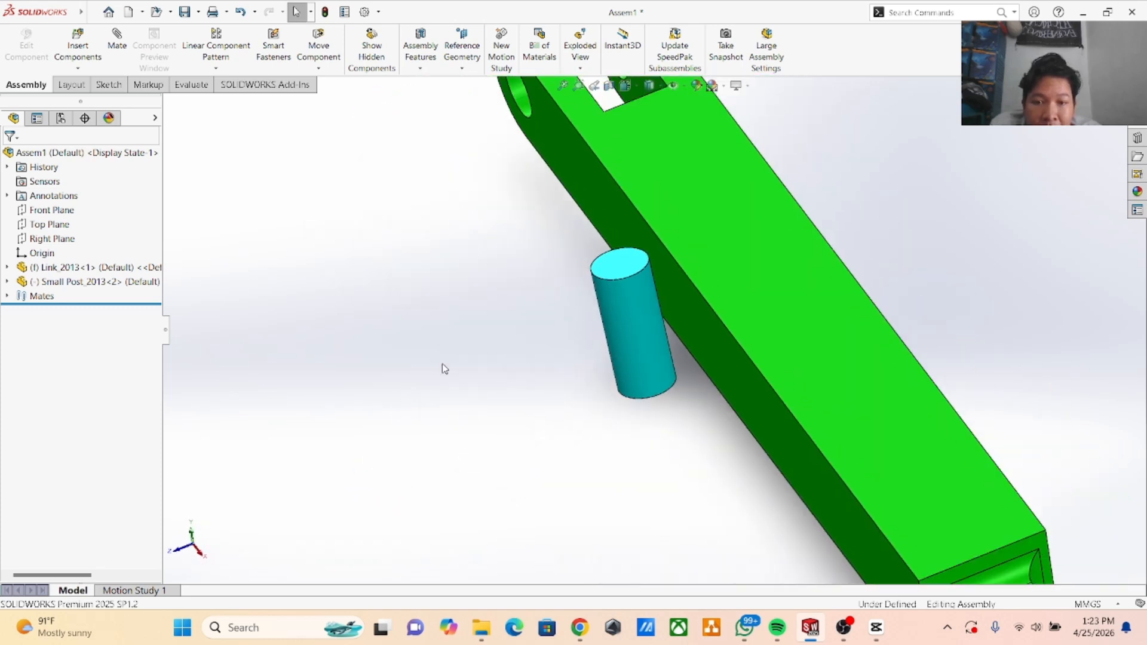
middle_click_drag(442, 363, 453, 369)
scroll(466, 336, "up", 2)
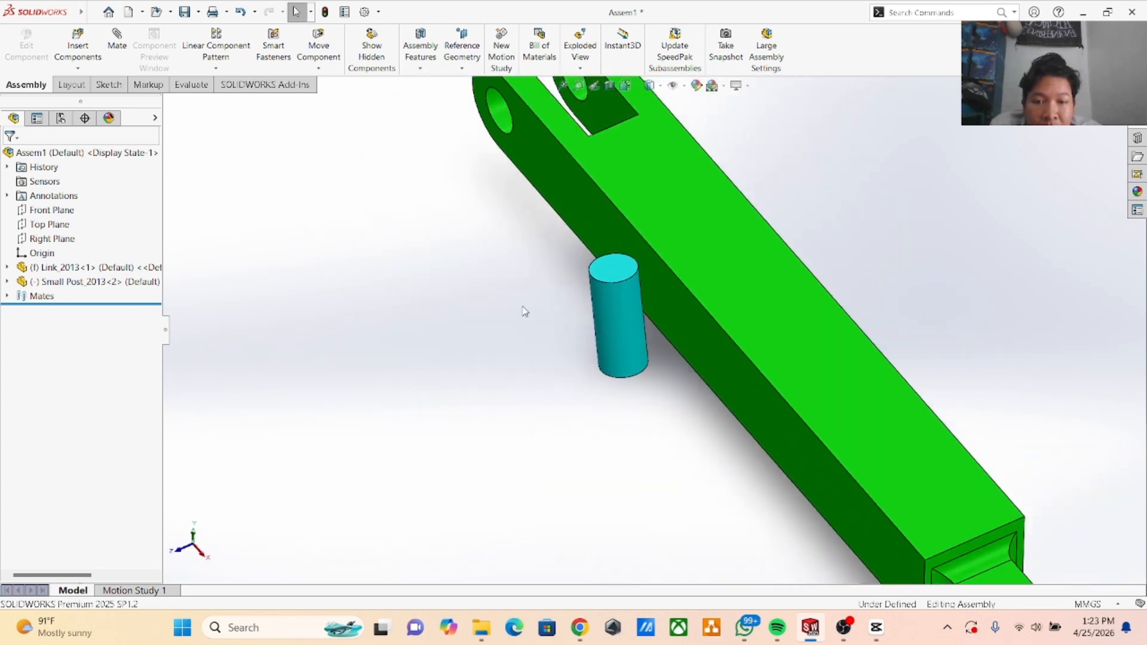
Delete the tangent mate between the small post and the link.
left_click(117, 40)
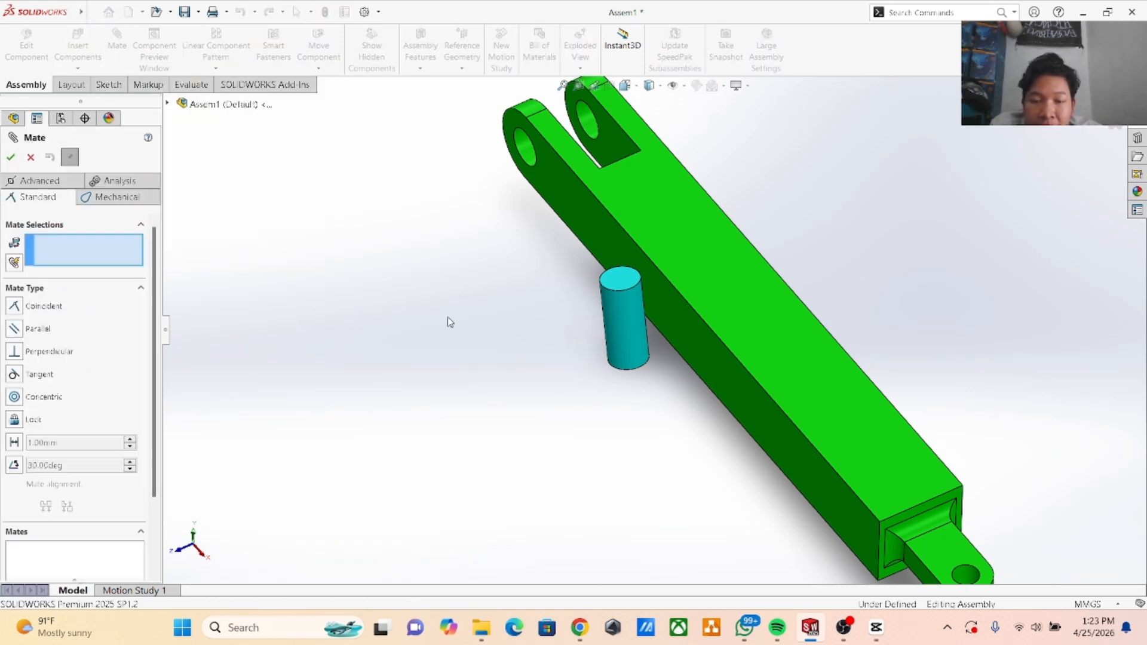
left_click(29, 159)
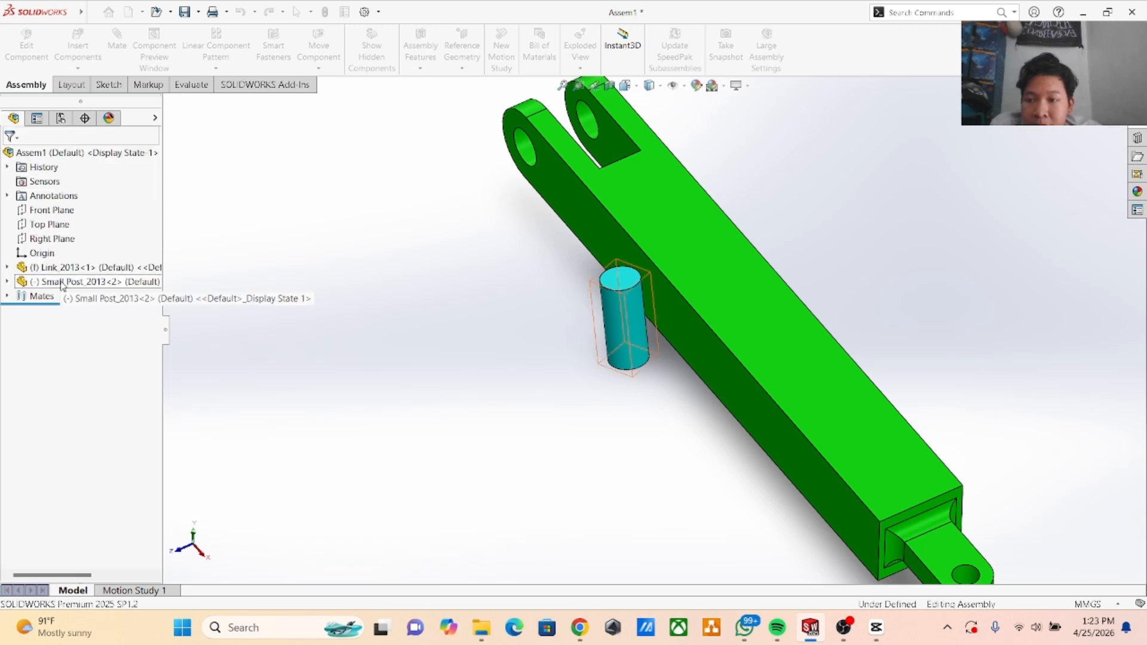
double_click(41, 297)
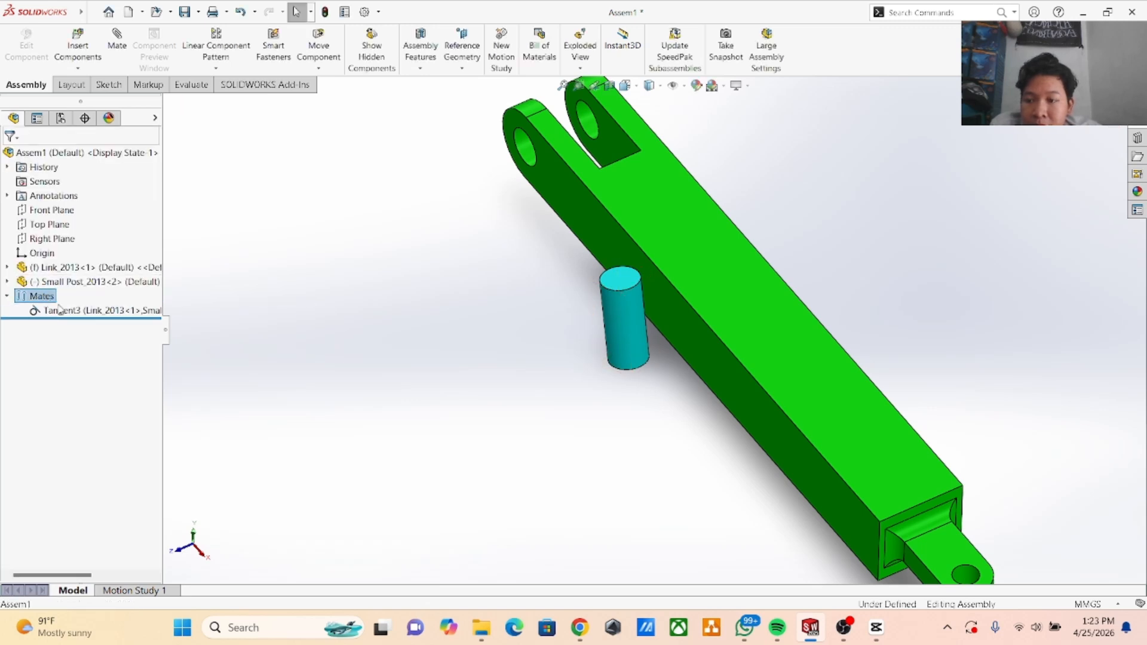
left_click(72, 311)
right_click(74, 311)
left_click(111, 368)
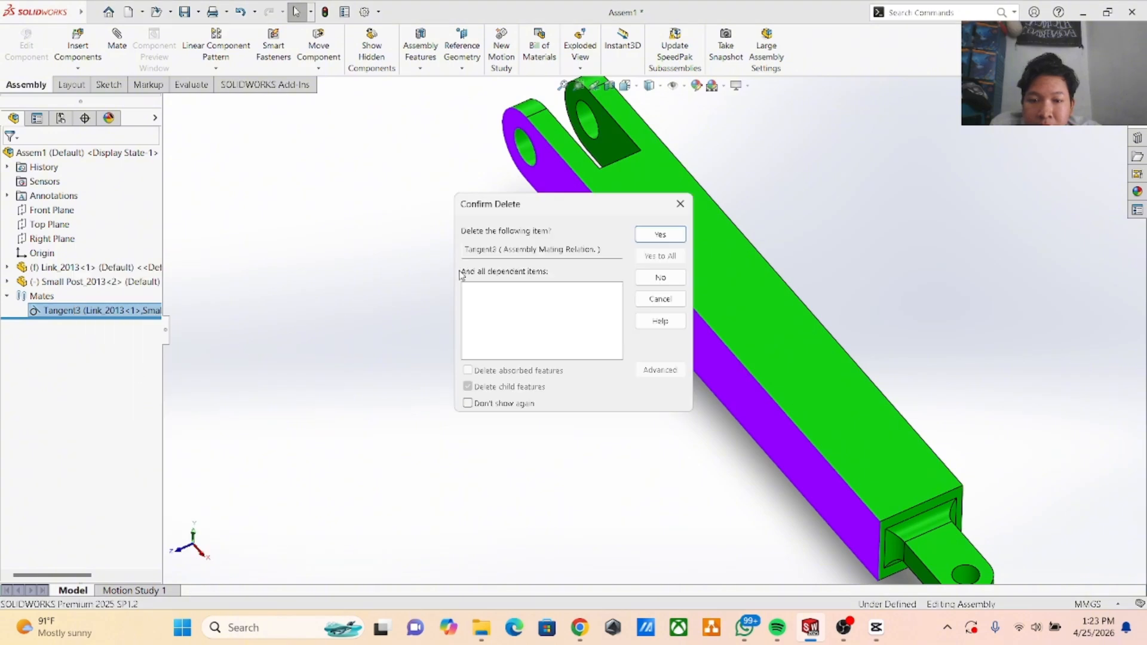
left_click(661, 234)
Move the small post away from the link's side and place it beside the link's forked end.
left_click_drag(618, 303, 532, 344)
left_click(441, 281)
left_click(117, 44)
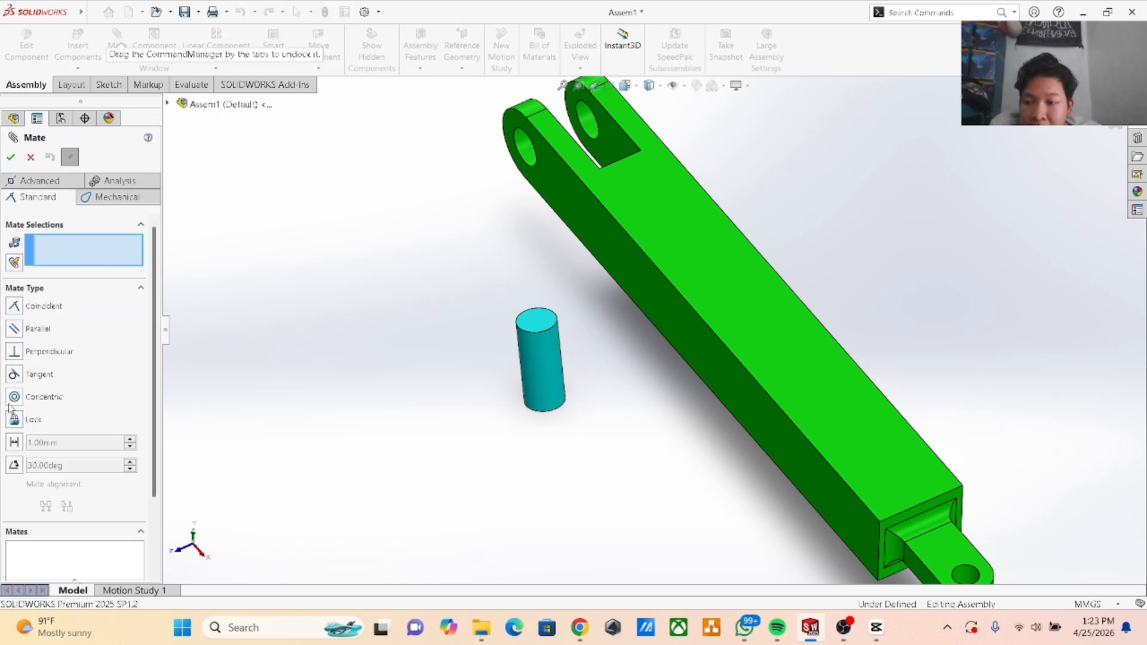
middle_click_drag(468, 305, 517, 248)
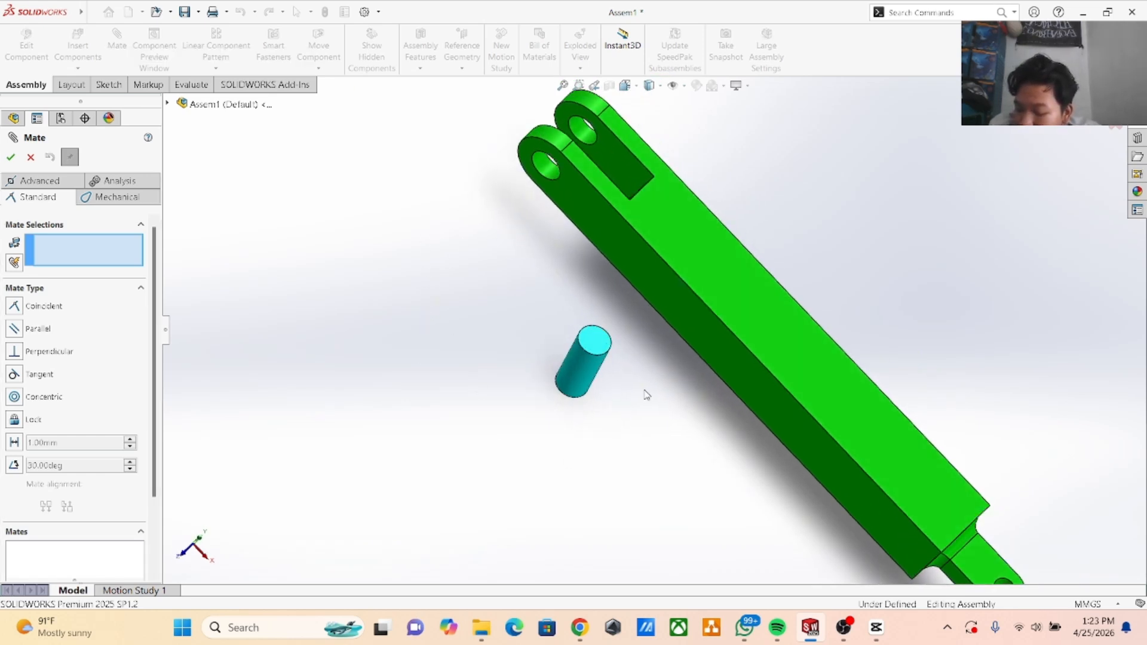
scroll(721, 157, "up", 3)
scroll(727, 182, "down", 3)
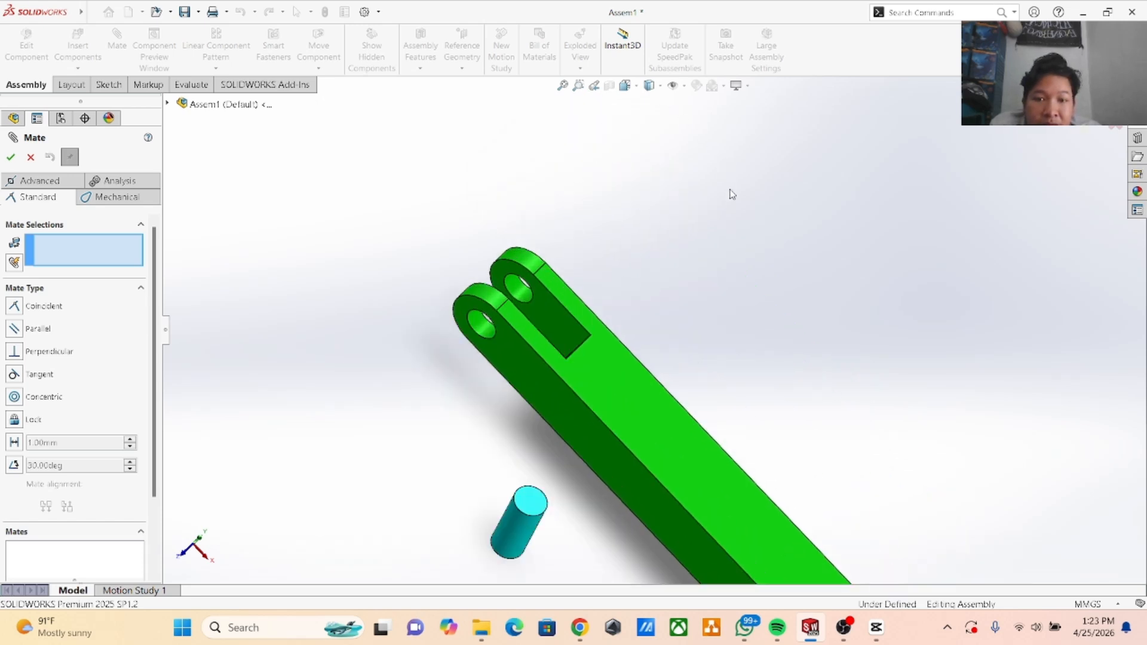
left_click_drag(505, 531, 389, 390)
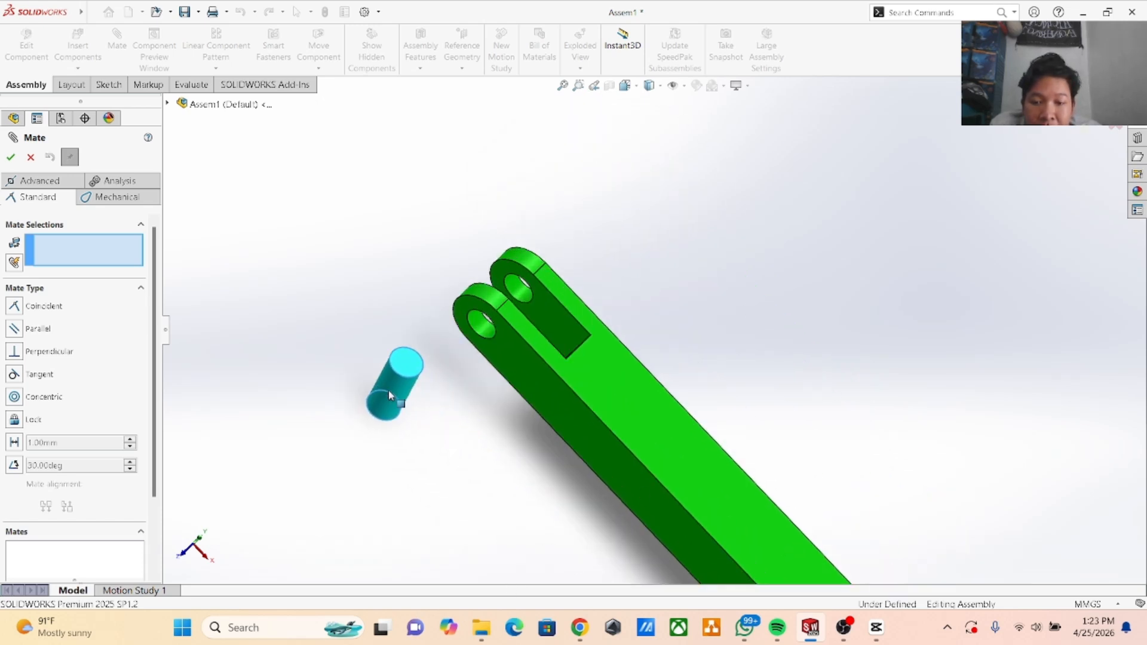
scroll(619, 299, "down", 2)
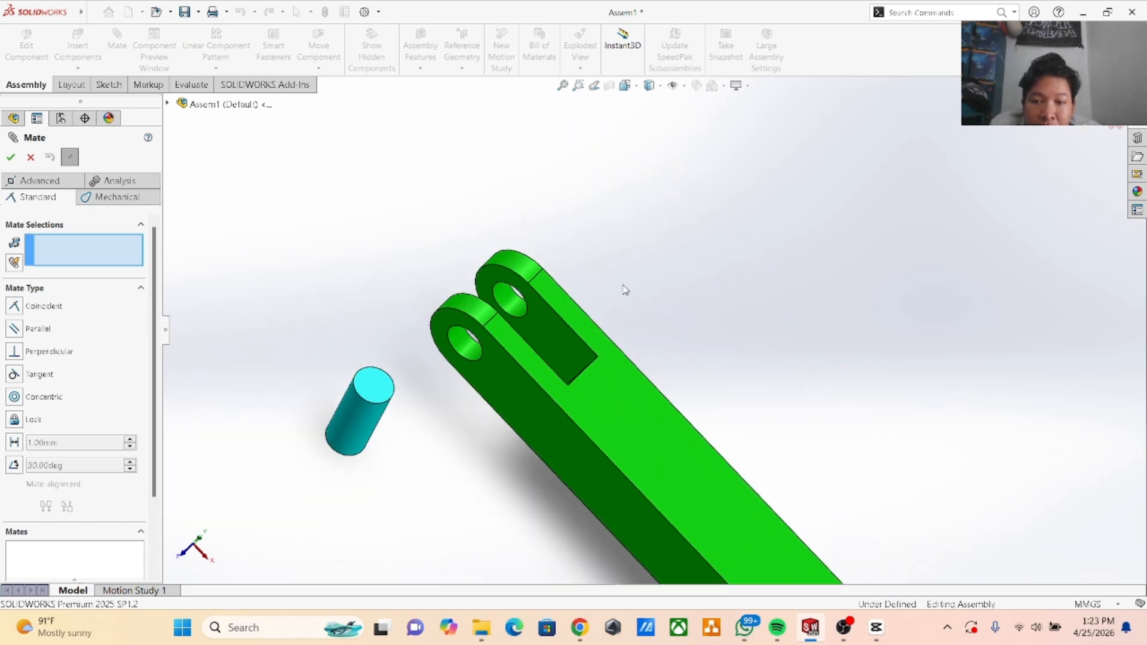
left_click(371, 384)
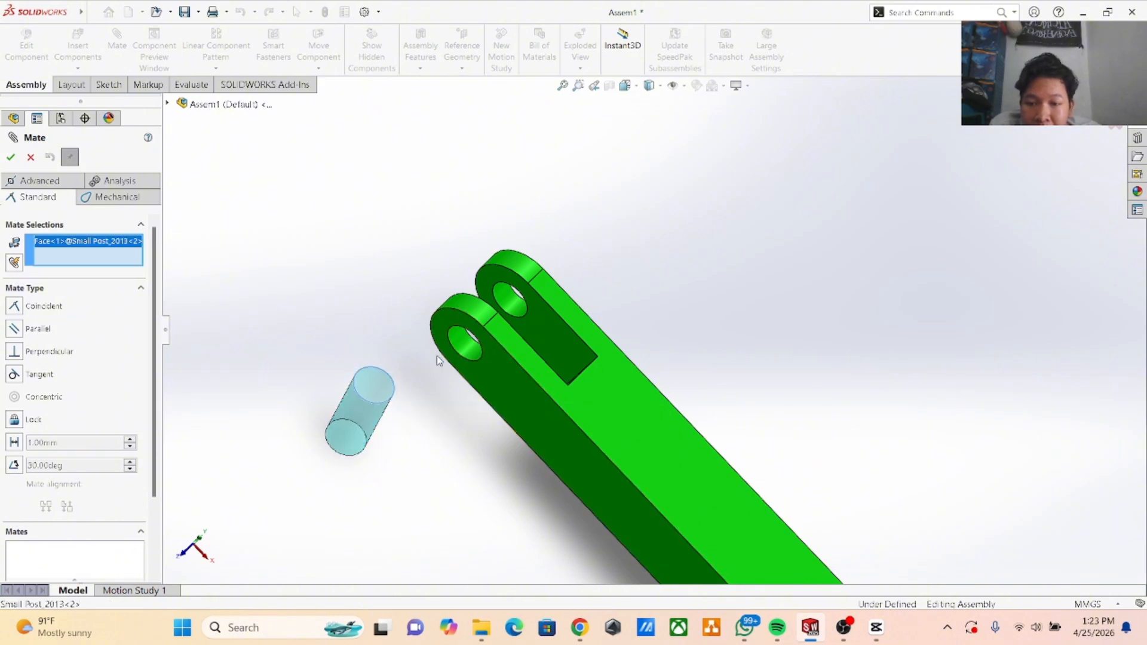
left_click(509, 303)
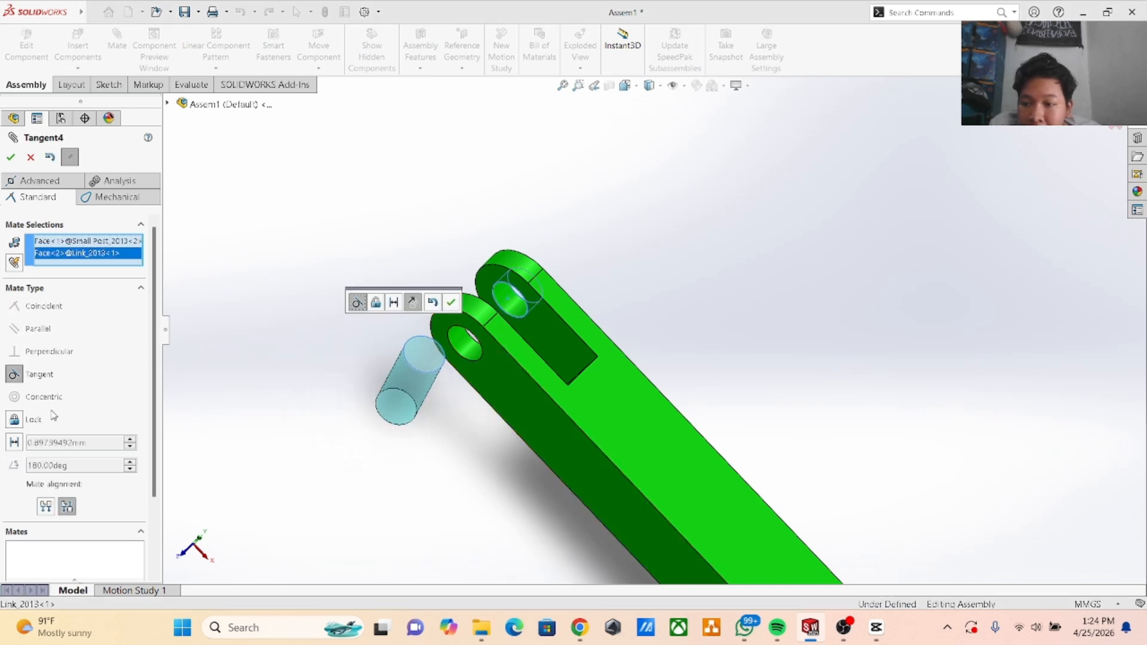
left_click(30, 157)
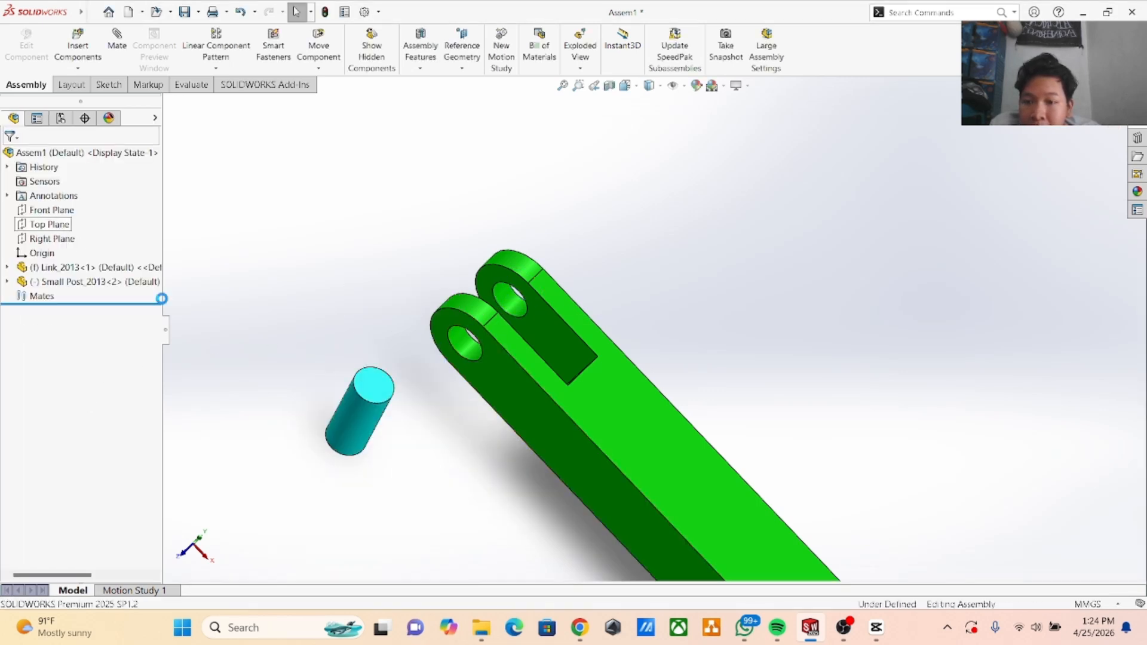
Add a concentric mate between the small post's cylindrical face and the link's far fork hole, and test it by sliding the post.
left_click(362, 412)
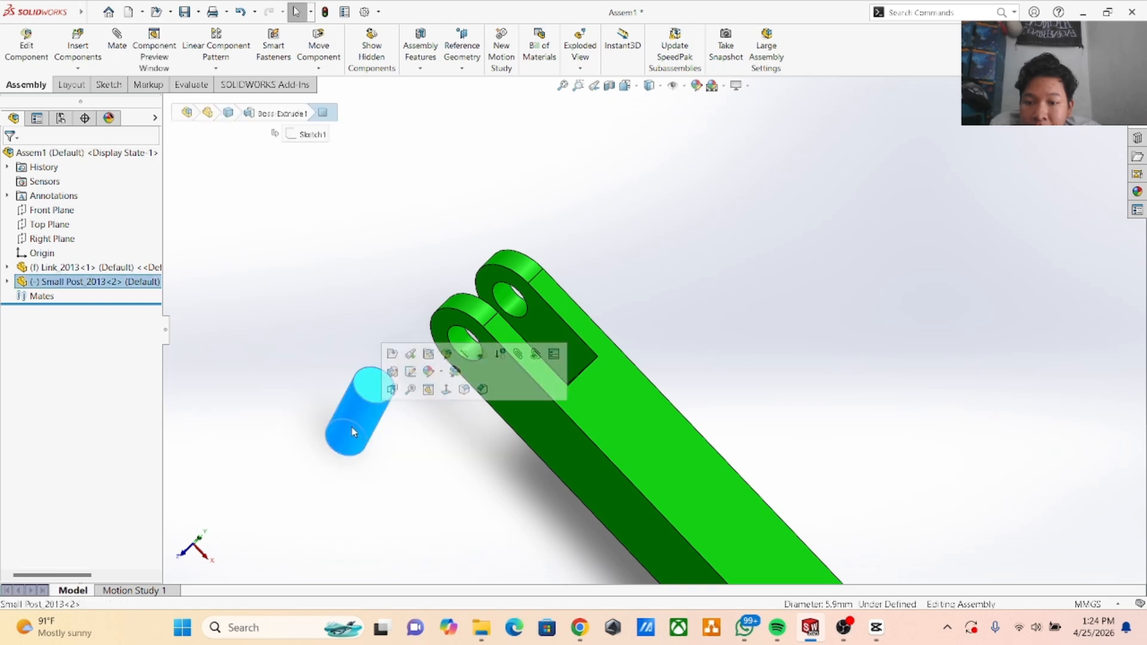
left_click(121, 46)
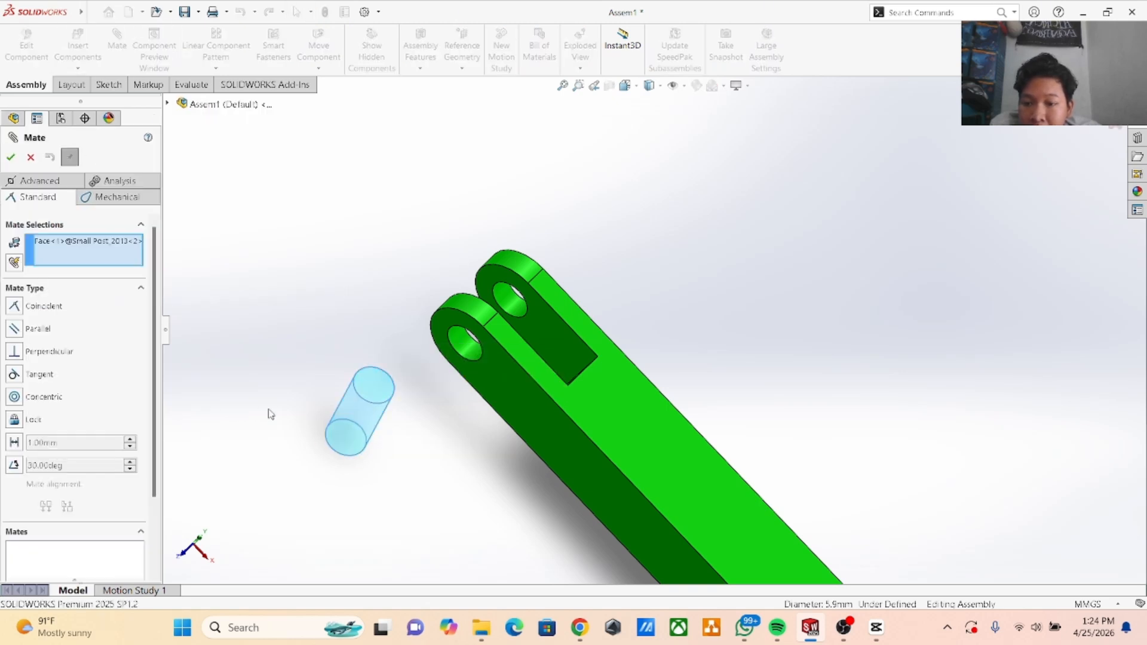
right_click(120, 243)
left_click(144, 252)
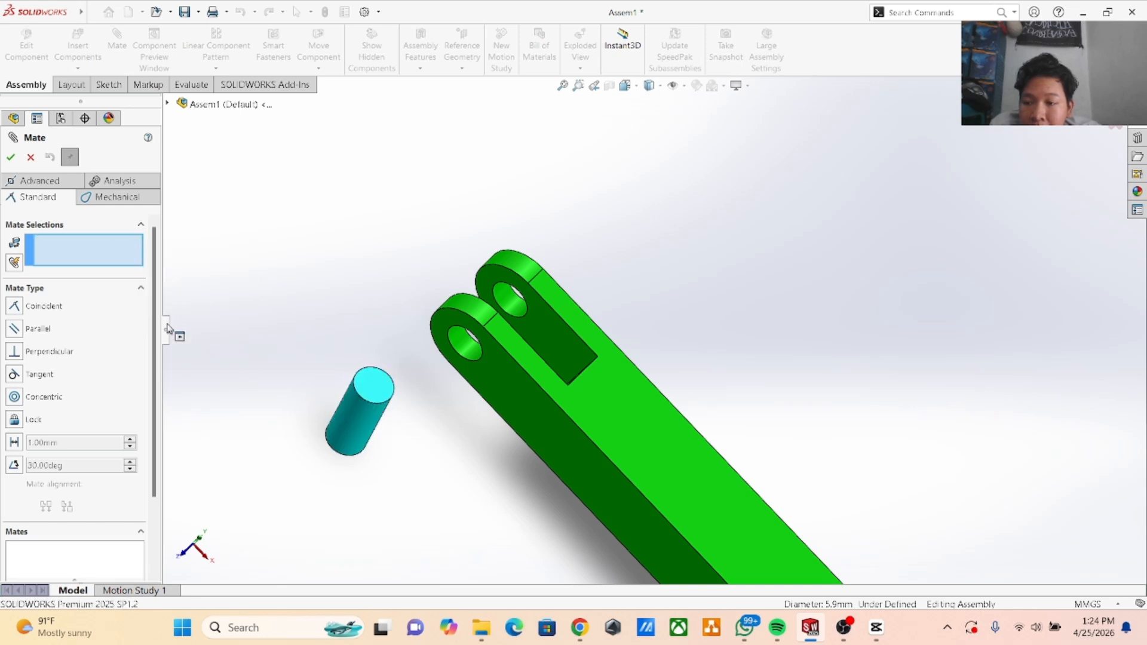
left_click(346, 421)
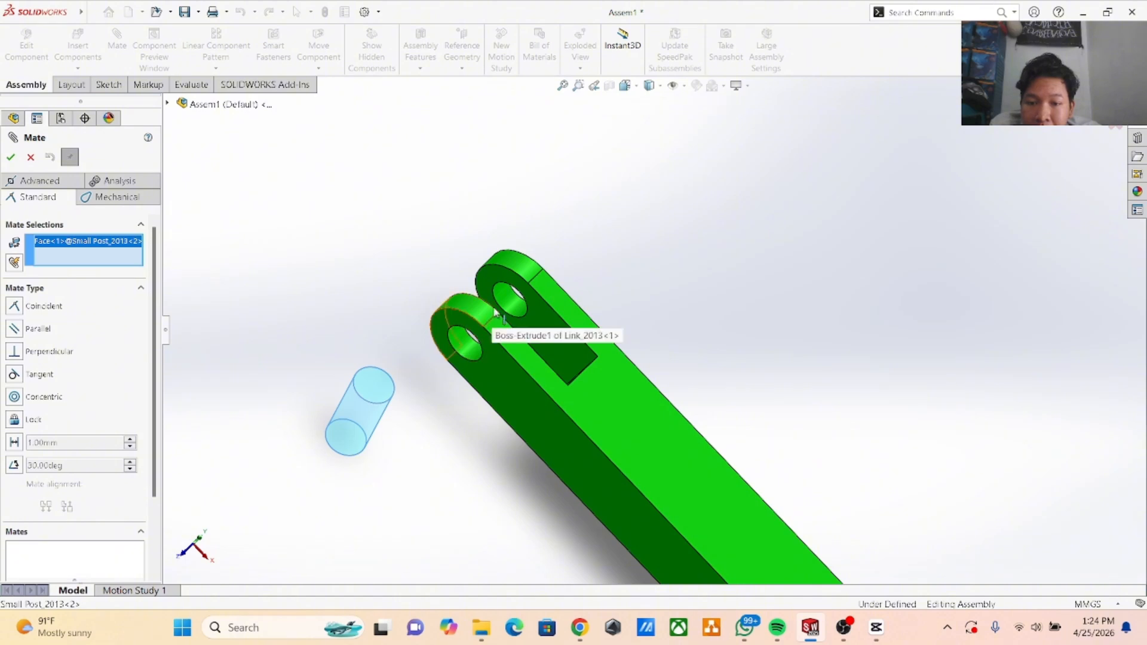
left_click(511, 296)
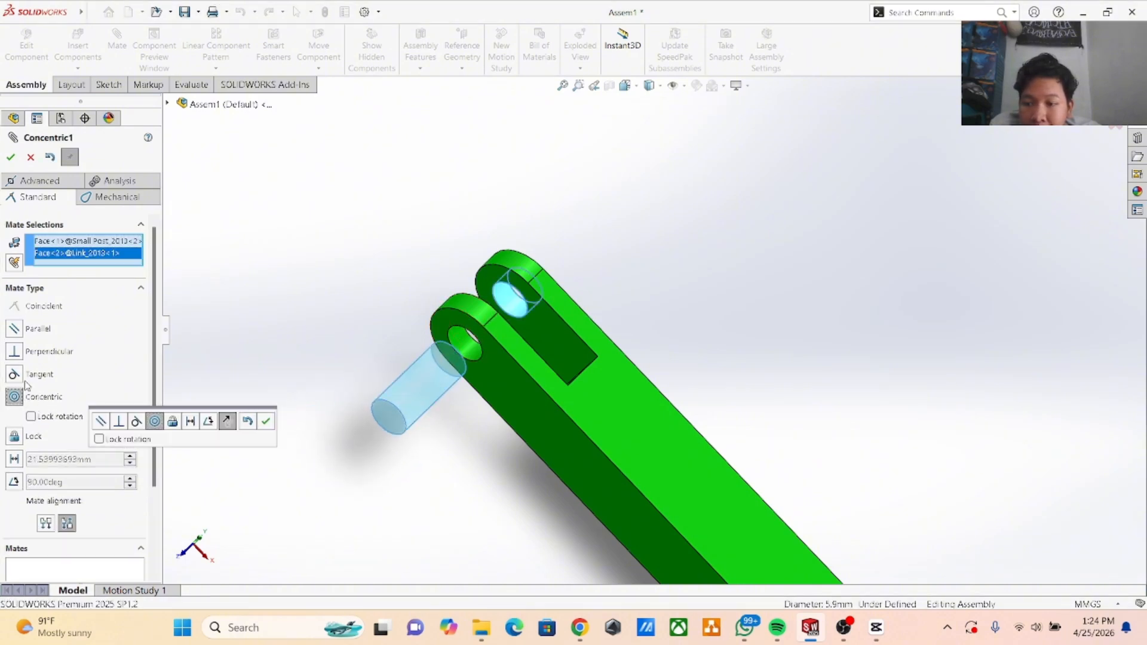
left_click(11, 158)
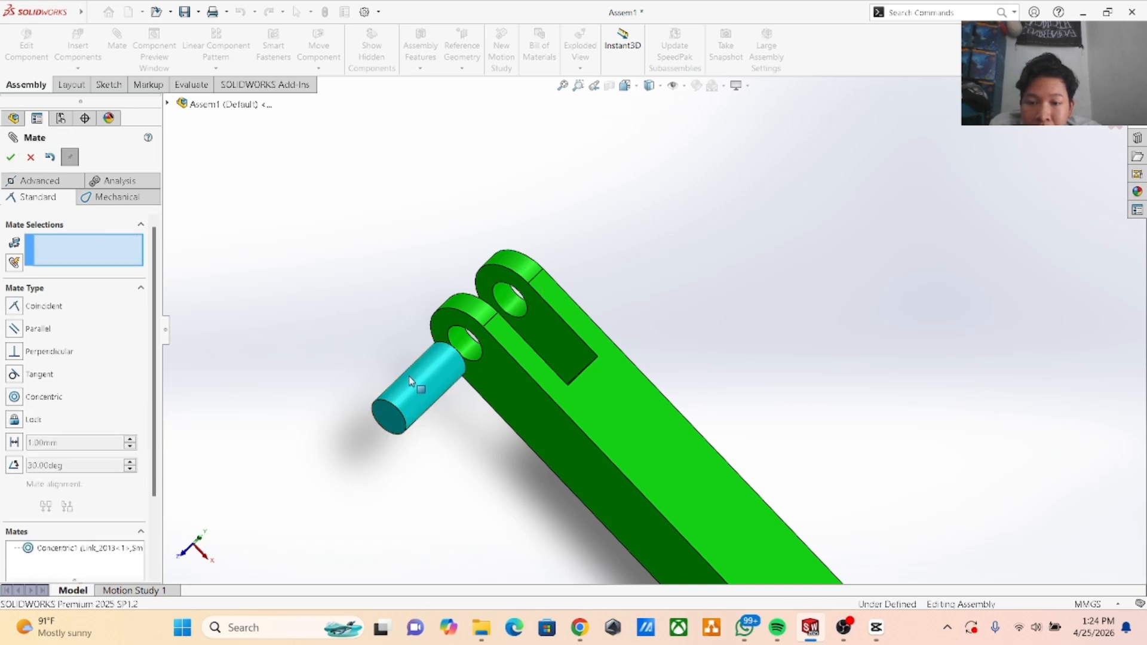
left_click_drag(385, 383, 552, 497)
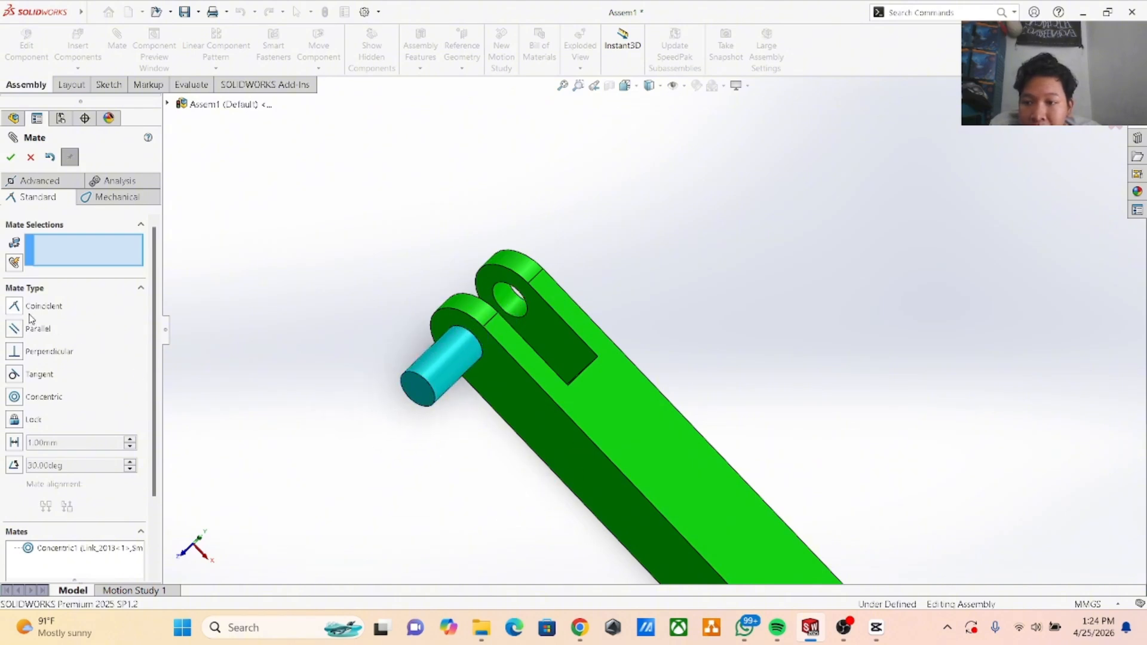
Add a coincident mate between the small post's inner end face and the opposite fork hole's outer circular edge, and examine the fit.
left_click(62, 312)
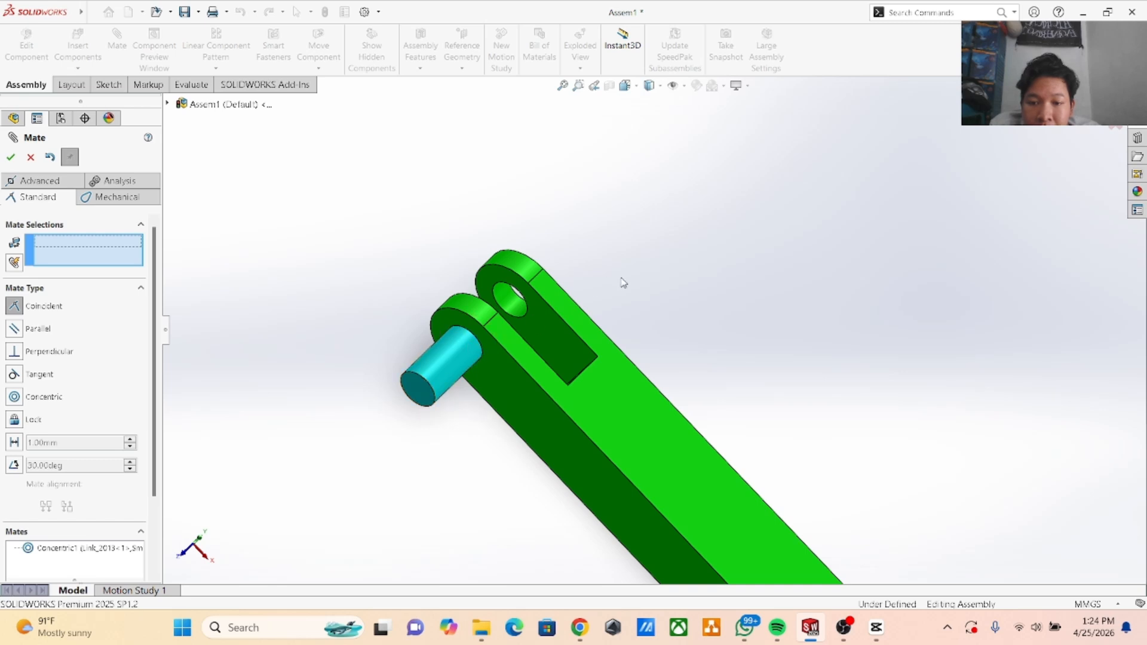
middle_click_drag(619, 282, 502, 302)
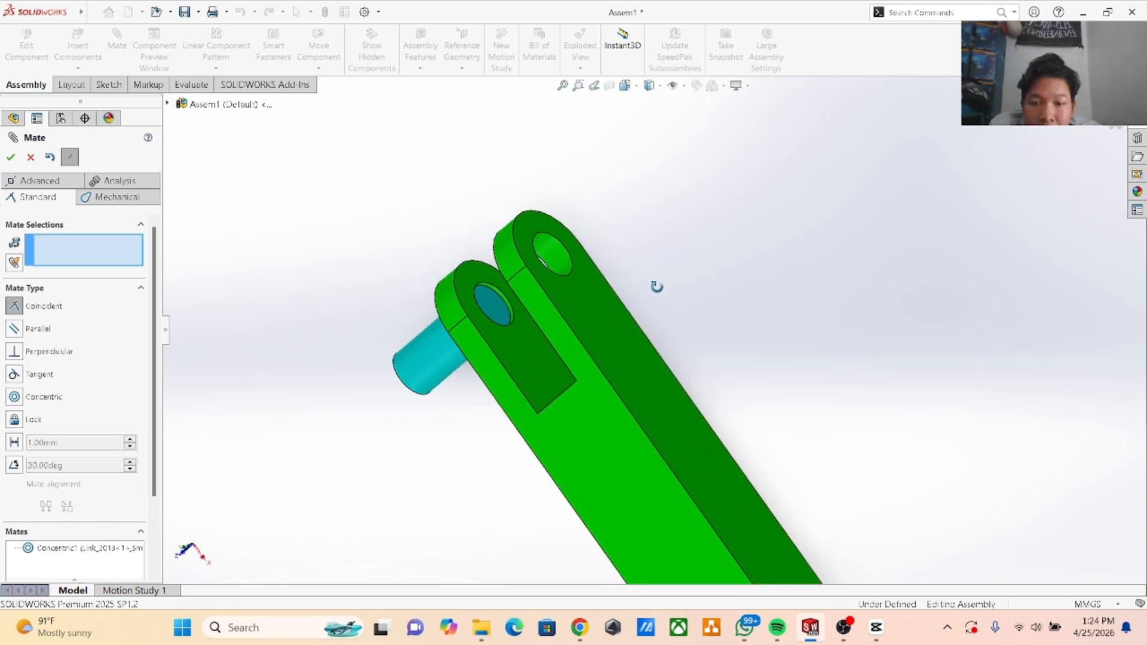
left_click(494, 302)
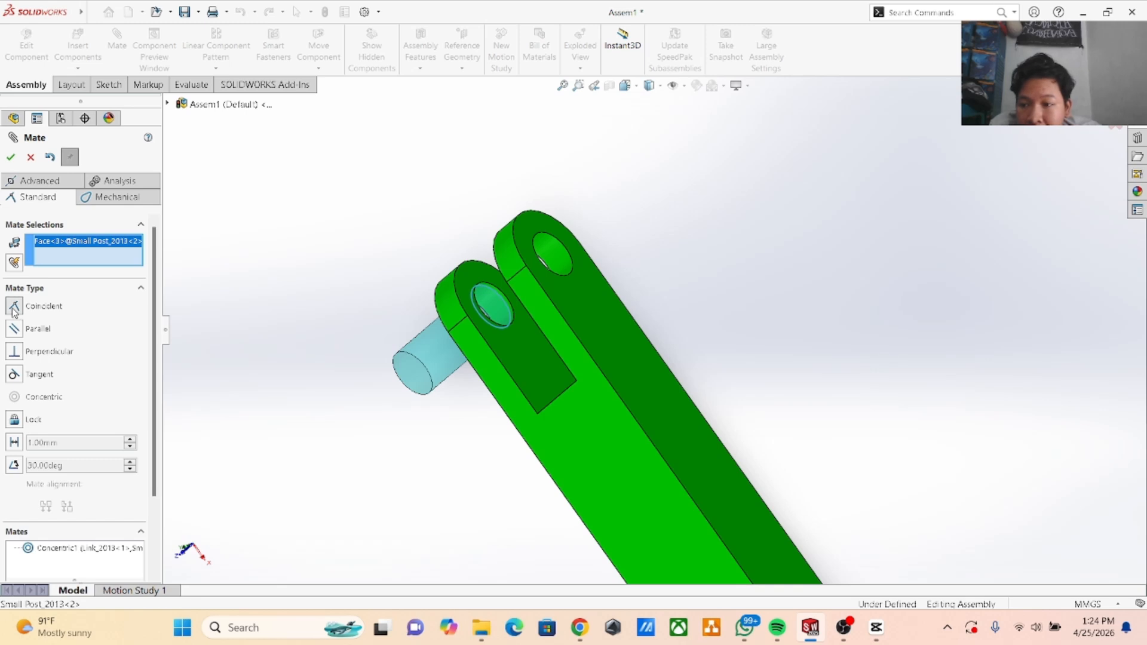
left_click(550, 251)
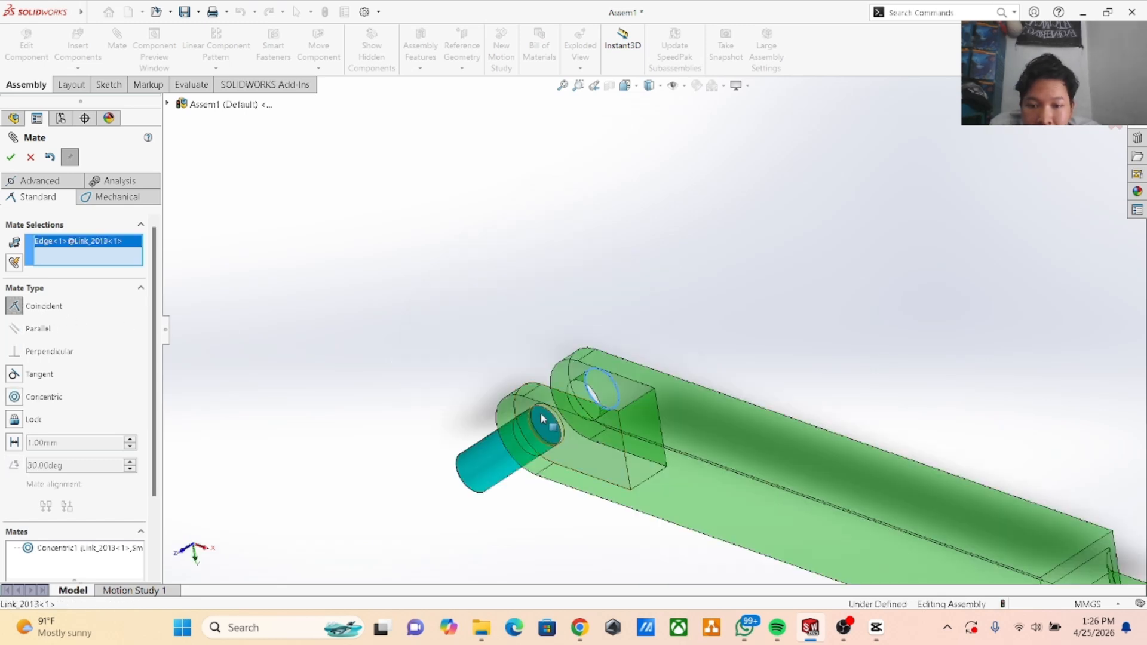
left_click(541, 416)
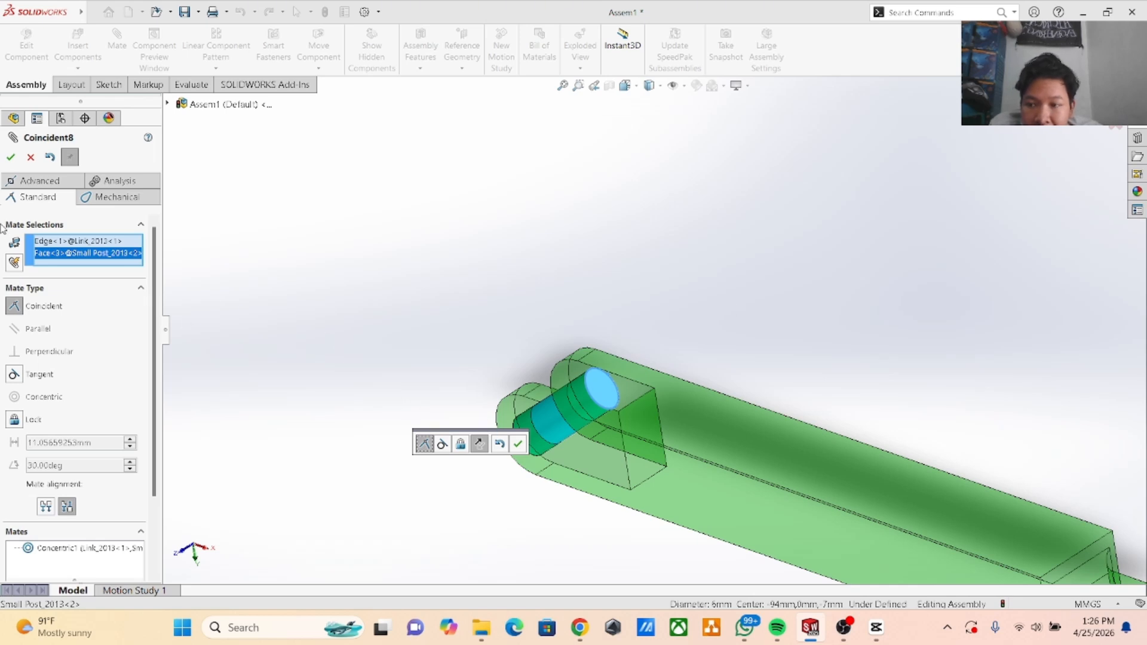
scroll(618, 481, "down", 1)
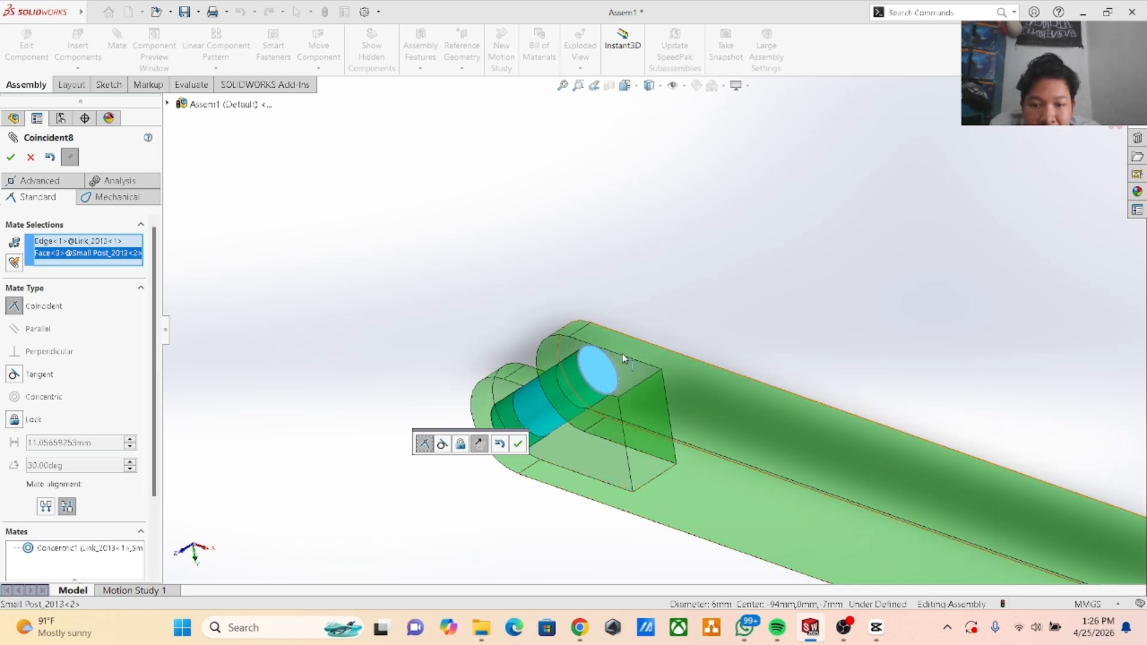
left_click(518, 443)
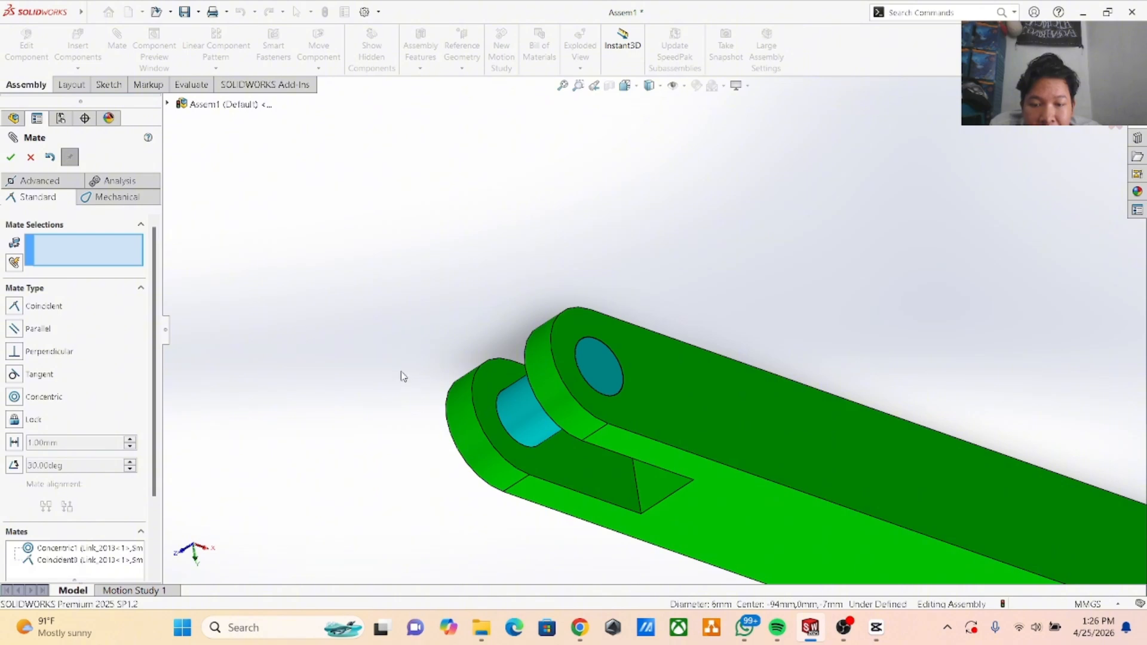
middle_click_drag(402, 375, 667, 363)
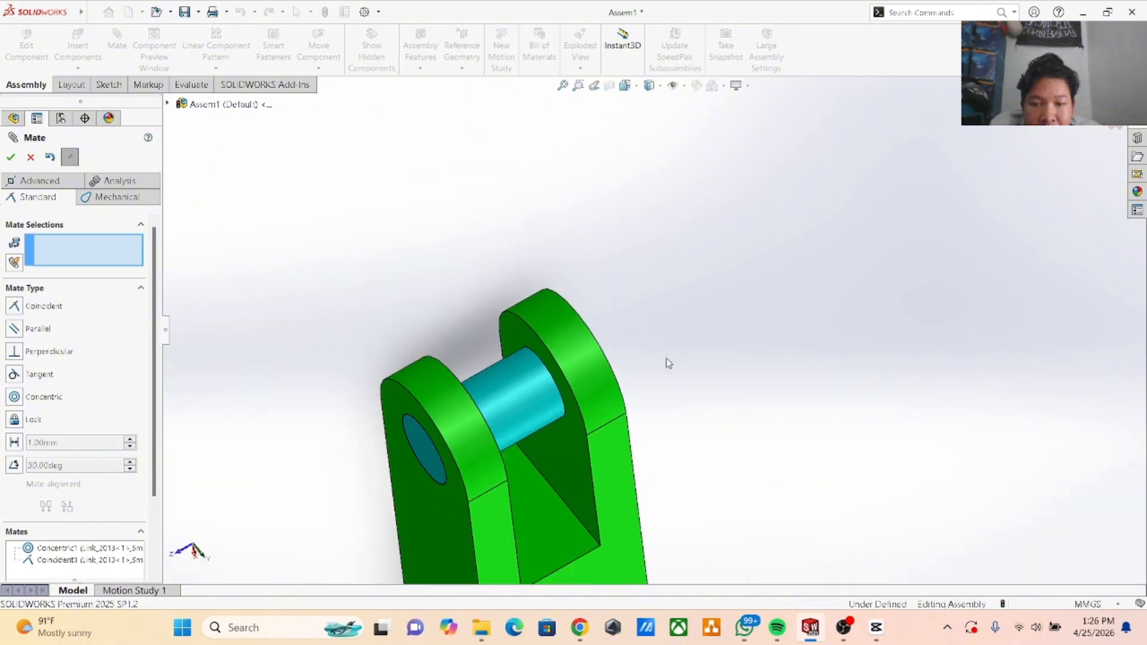
scroll(668, 363, "up", 1)
scroll(712, 364, "up", 2)
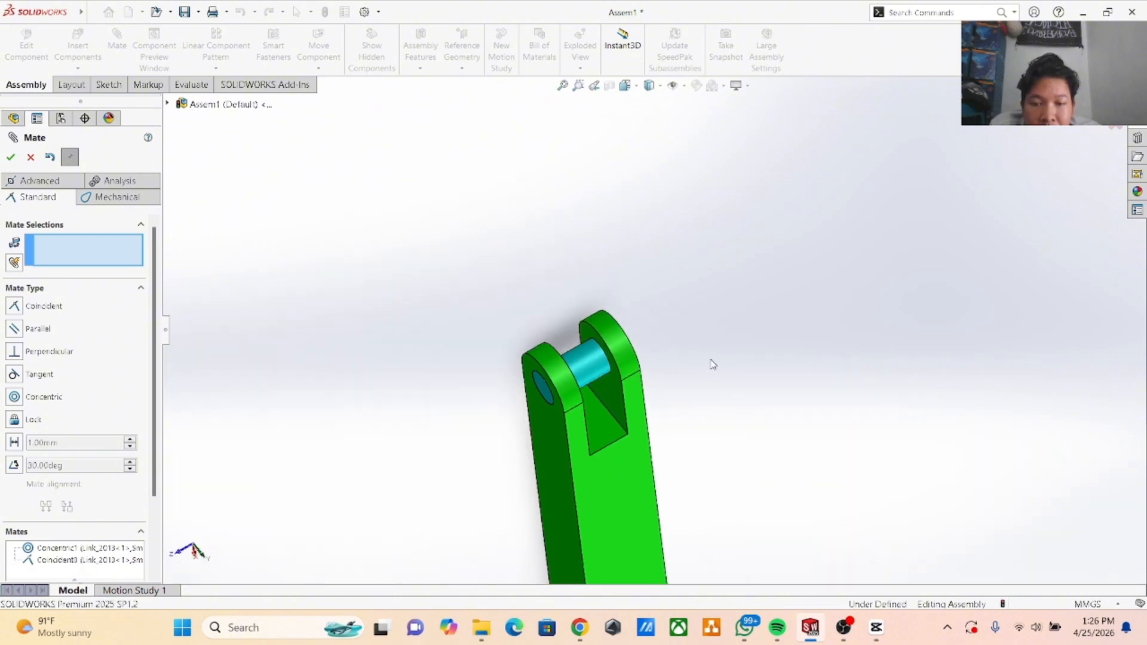
scroll(712, 363, "up", 1)
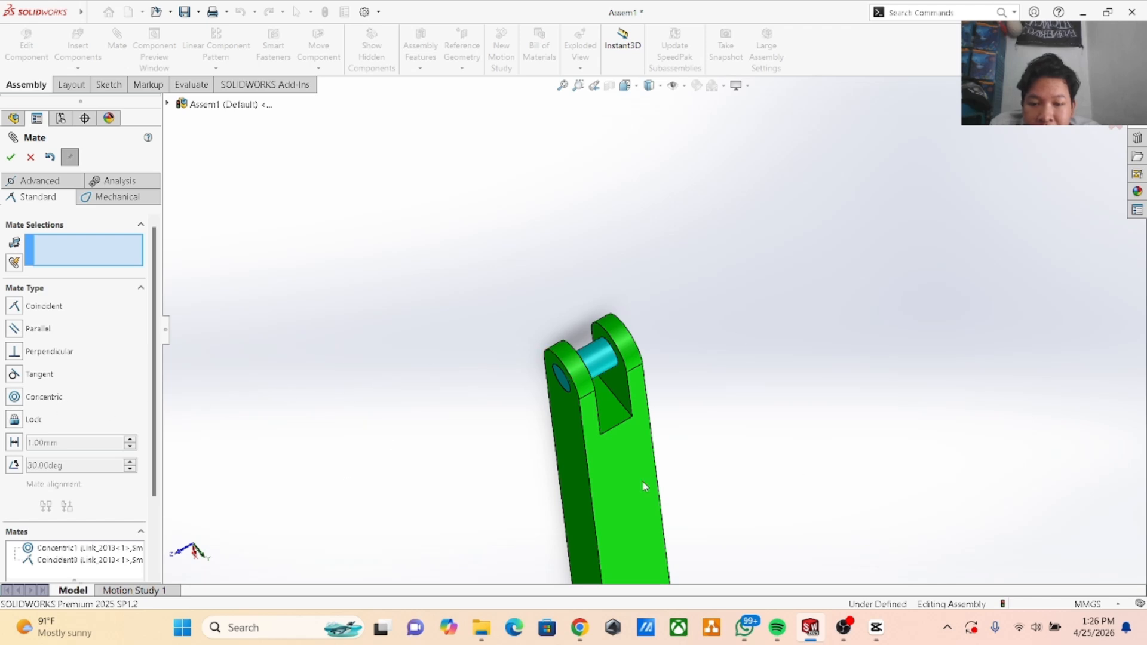
scroll(710, 338, "down", 1)
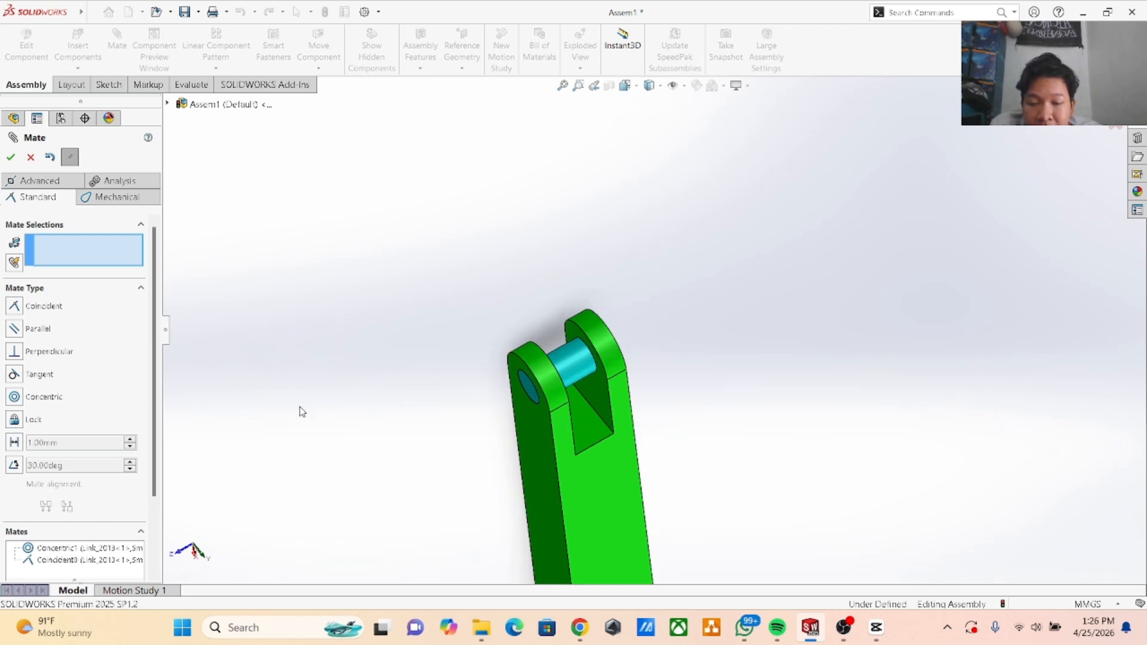
left_click(10, 157)
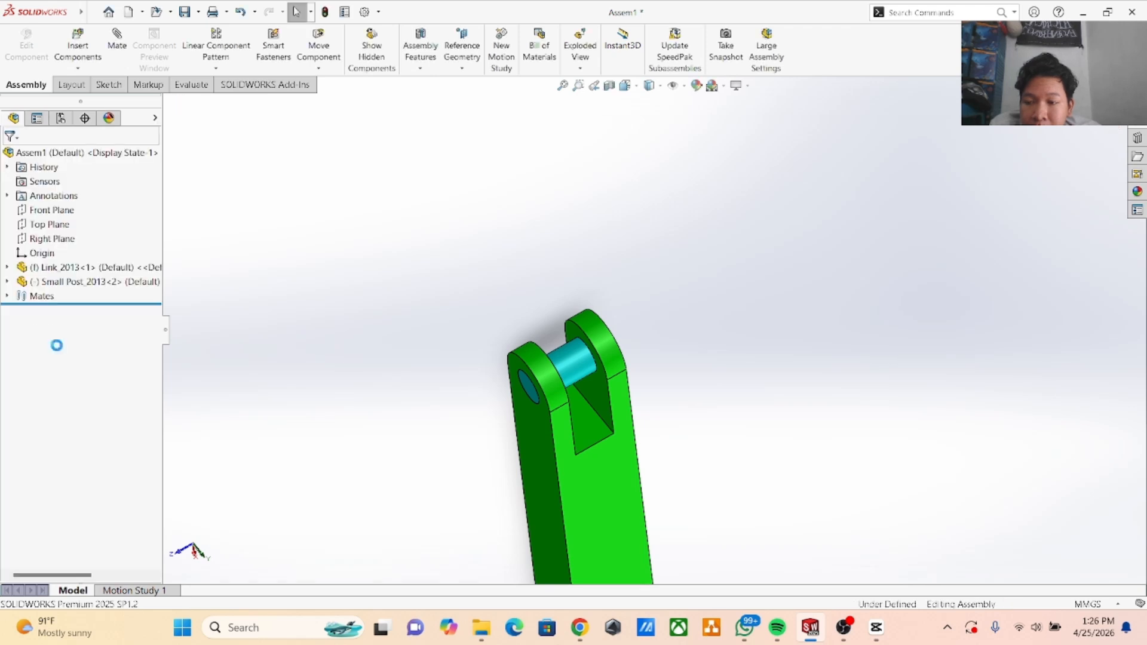
Delete the concentric and coincident mates between the small post and link, and move the post out of the fork.
double_click(37, 295)
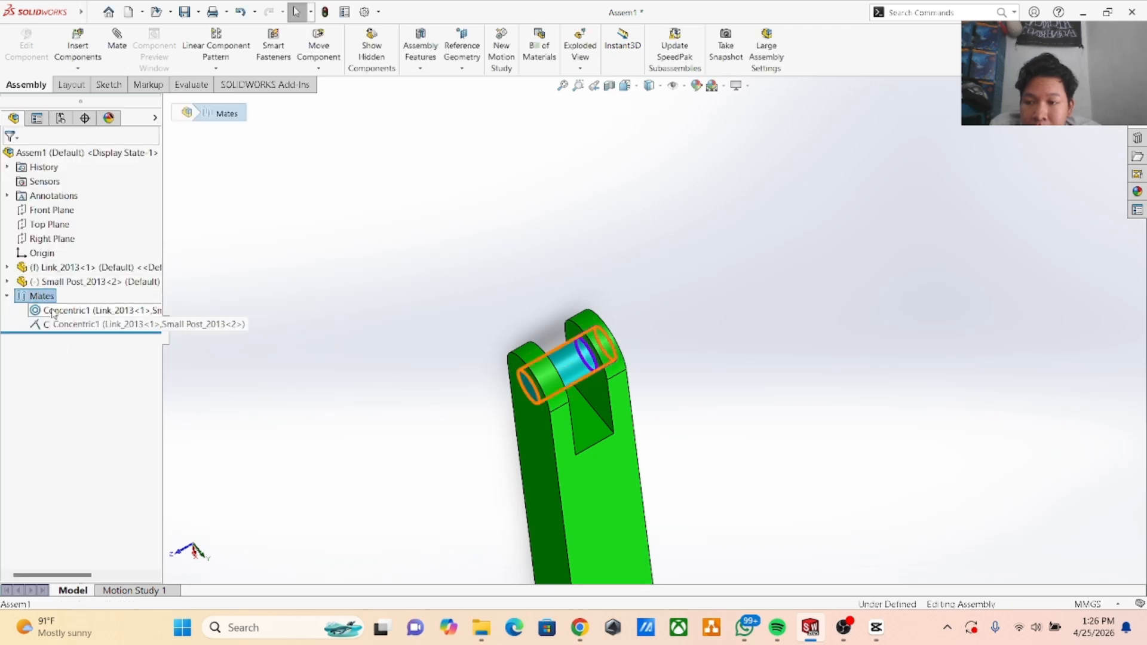
right_click(54, 314)
left_click(91, 379)
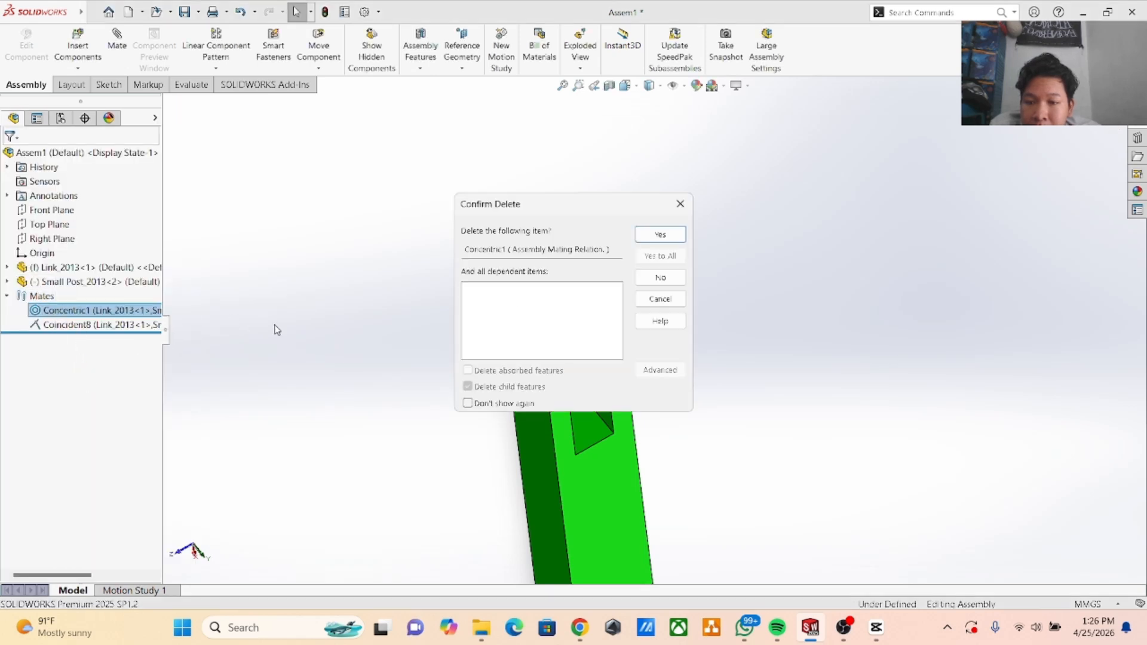
left_click(660, 234)
right_click(120, 310)
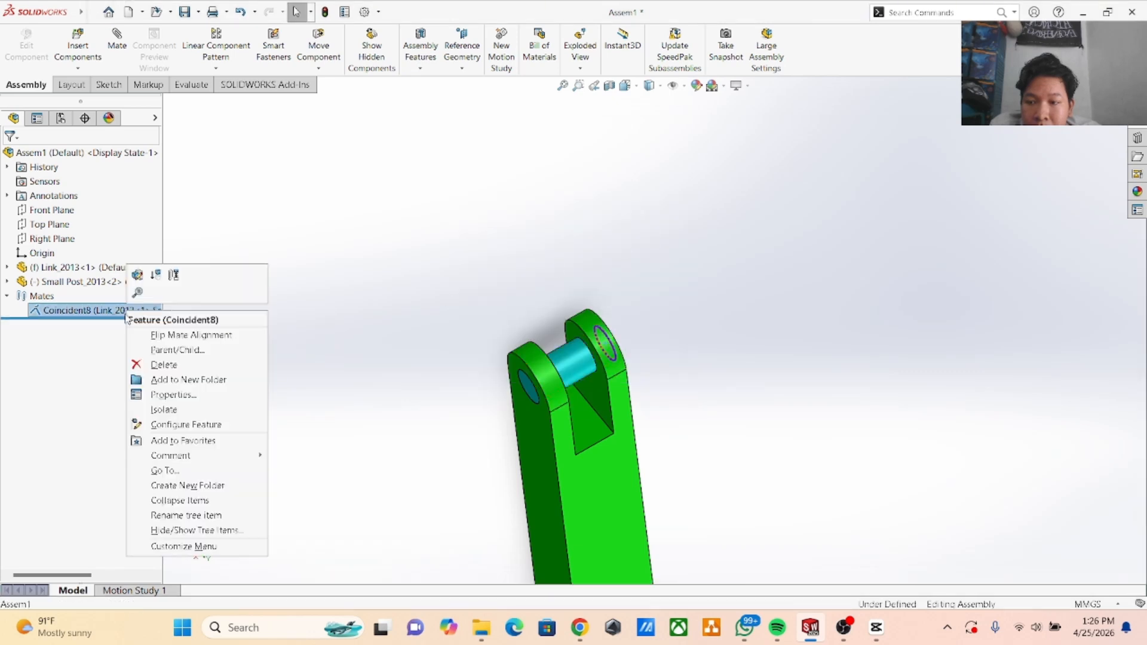
left_click(149, 365)
left_click(659, 233)
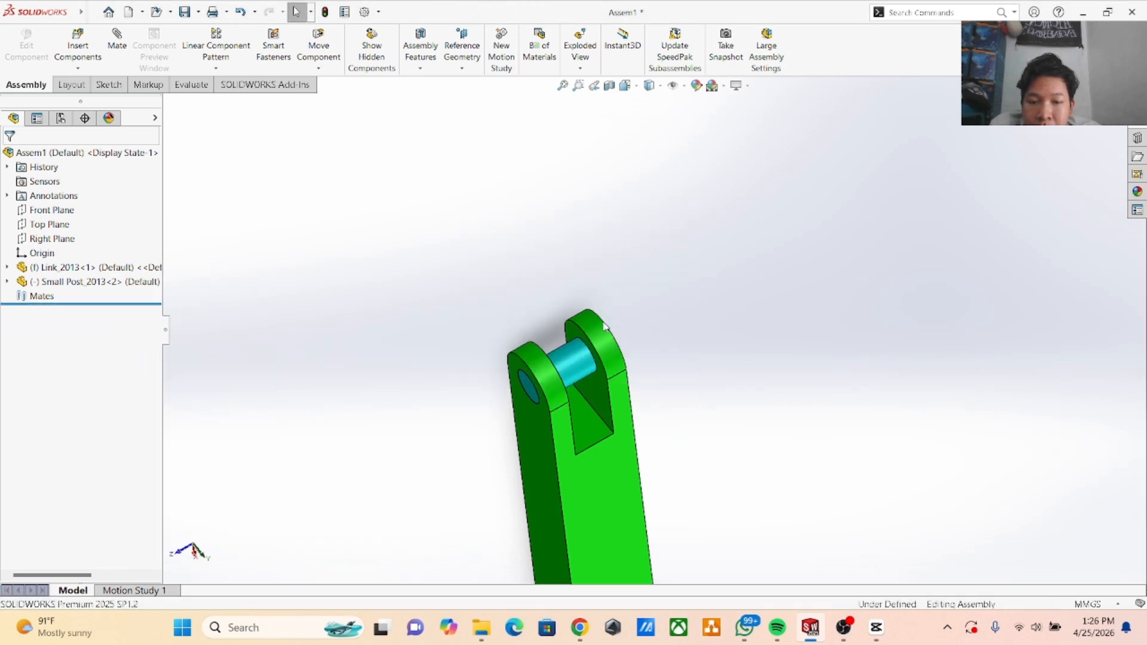
left_click_drag(580, 362, 294, 392)
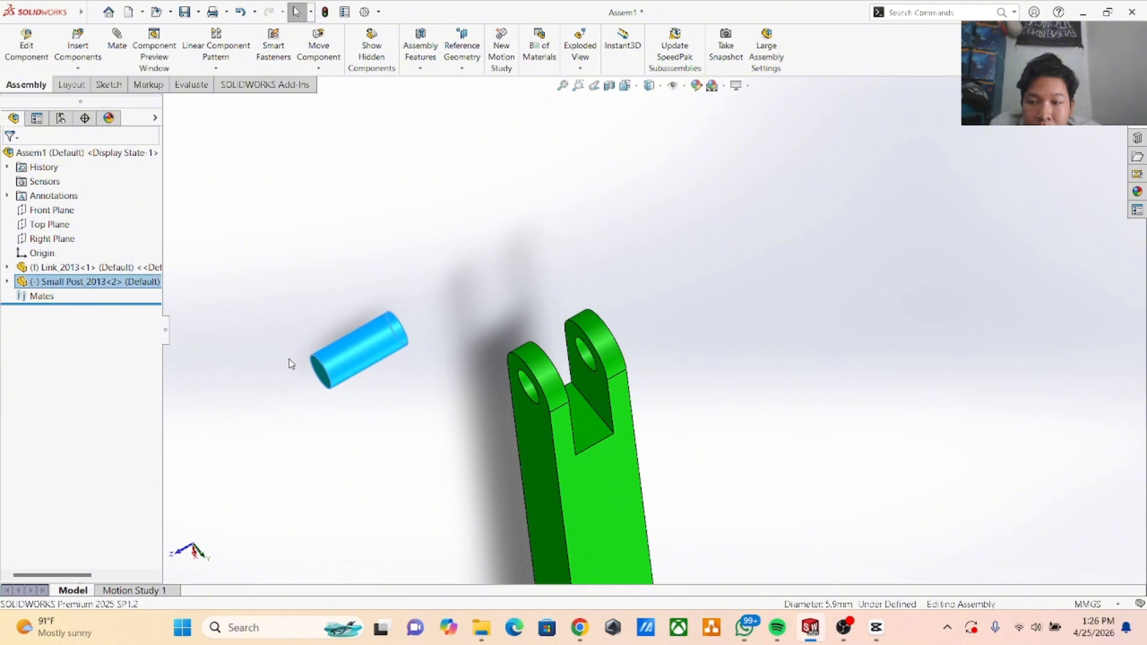
Start a Lock mate, clear the preselected post face, and select the small post as its first component.
left_click(117, 48)
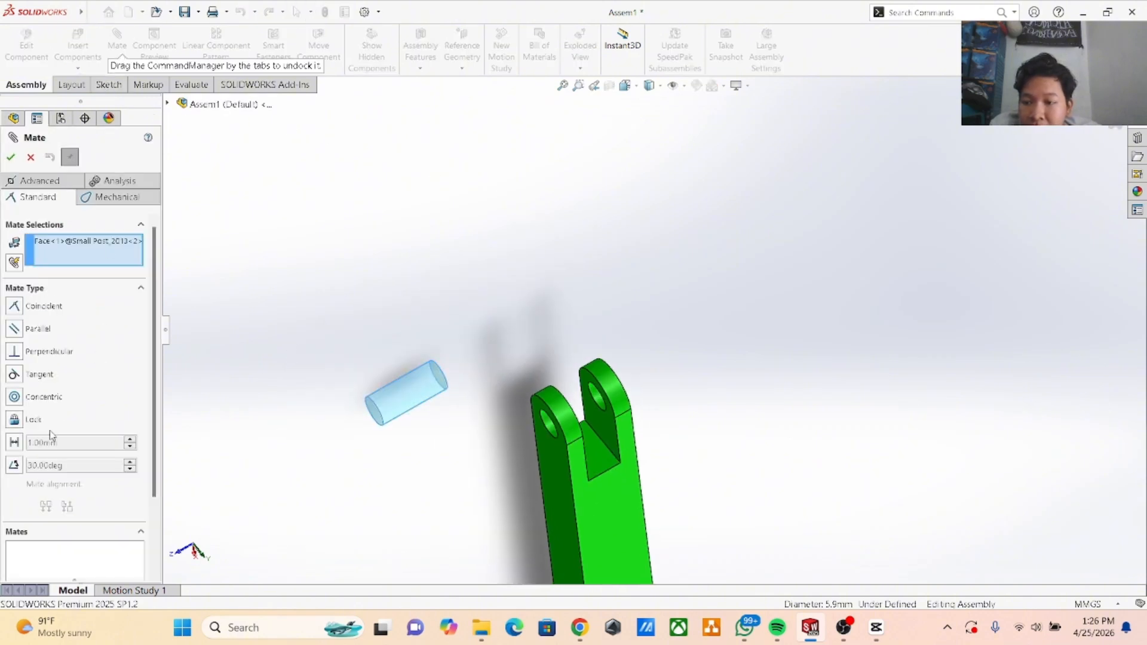
left_click(20, 421)
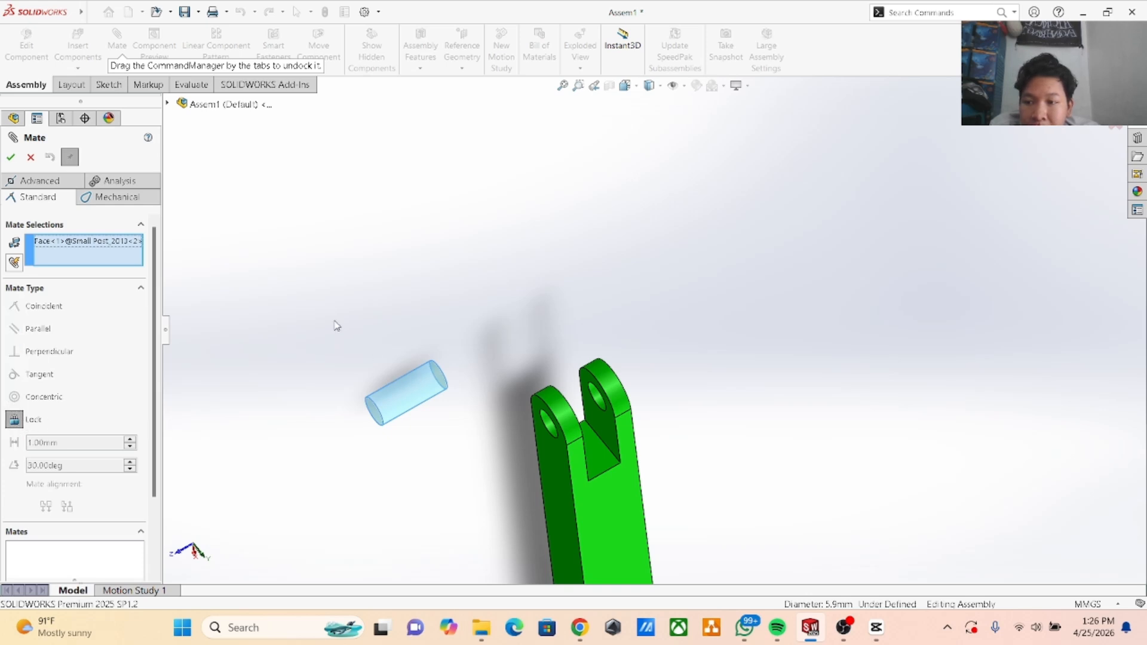
right_click(71, 245)
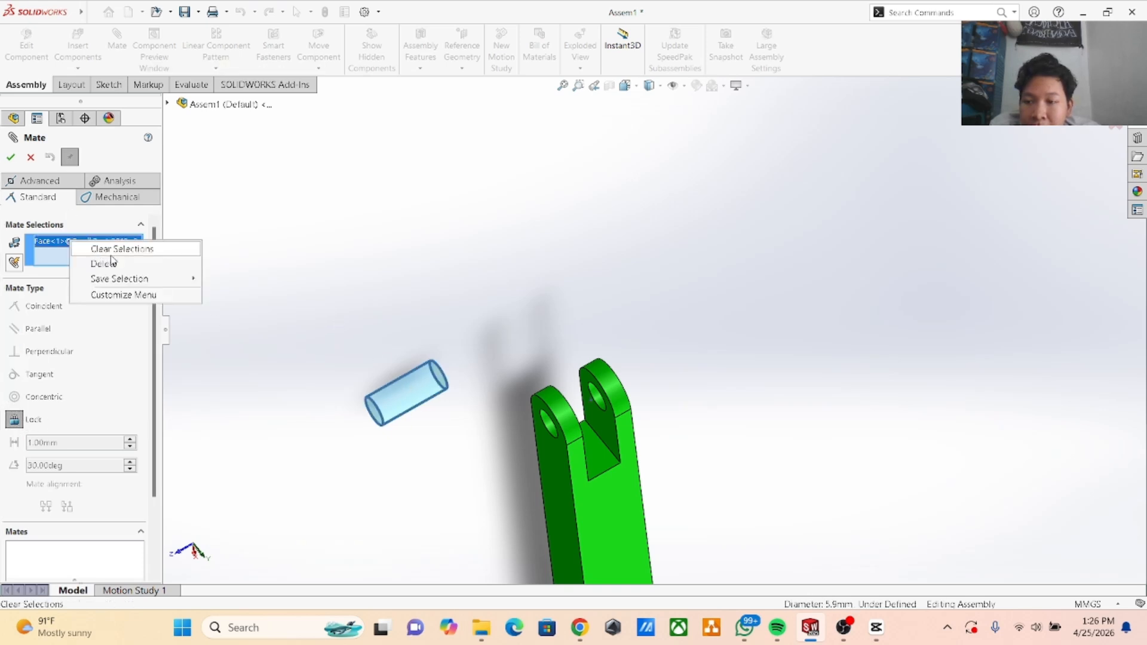
left_click(113, 249)
left_click(402, 393)
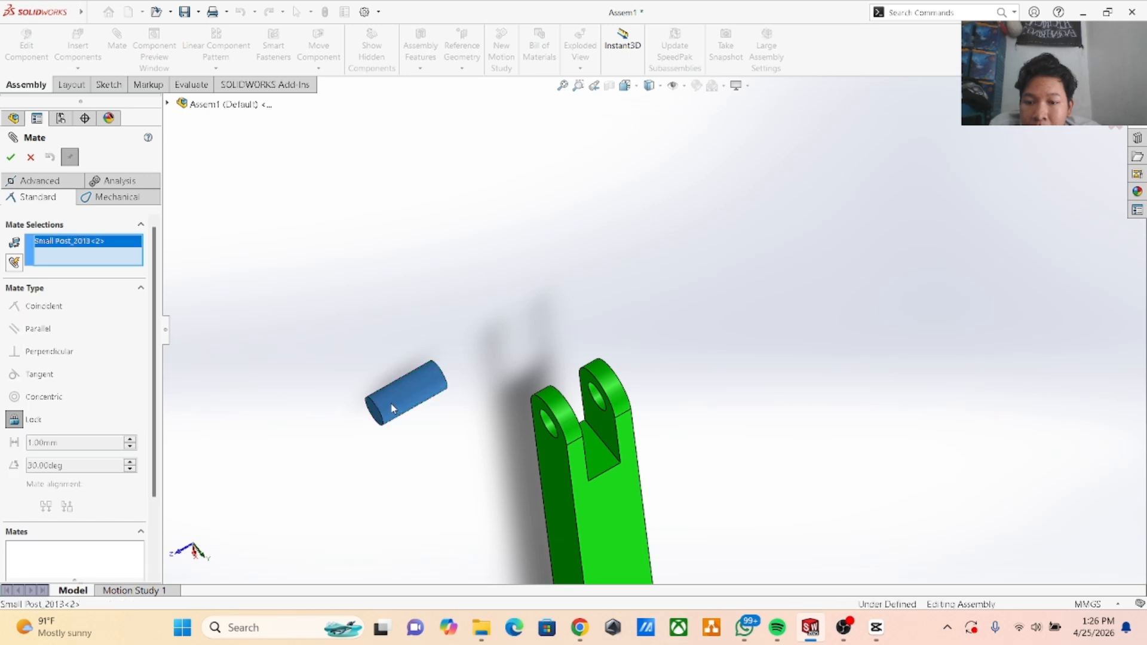
Try to apply the Lock mate to the small post alone, and test it by moving the post.
left_click(33, 420)
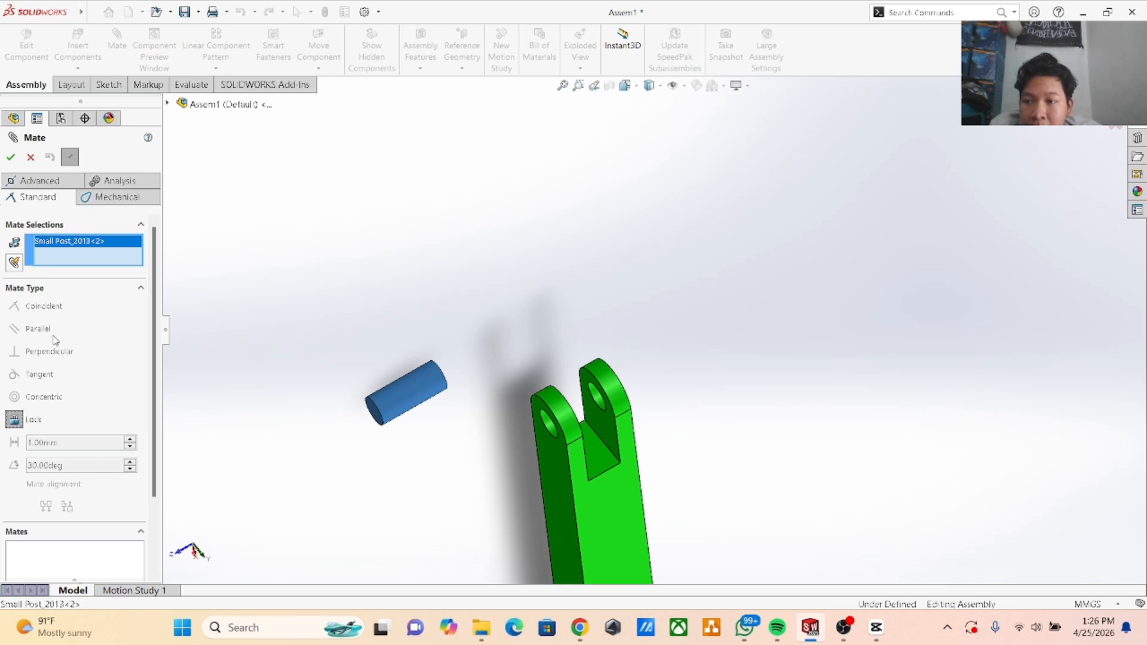
left_click(10, 157)
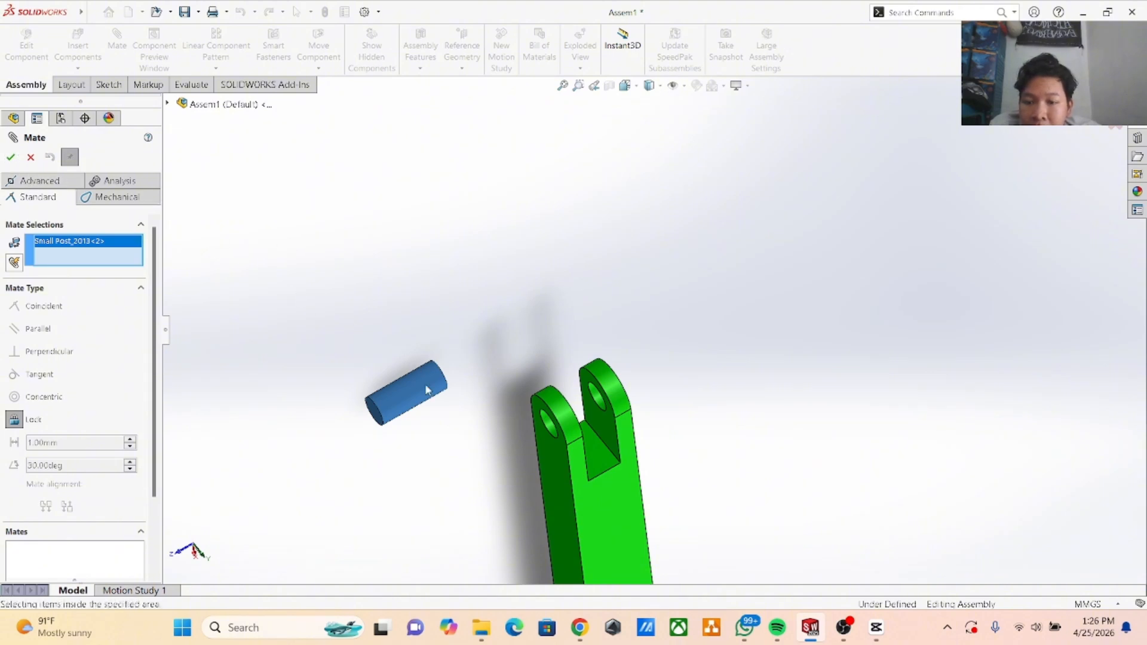
left_click(402, 393)
left_click(399, 396)
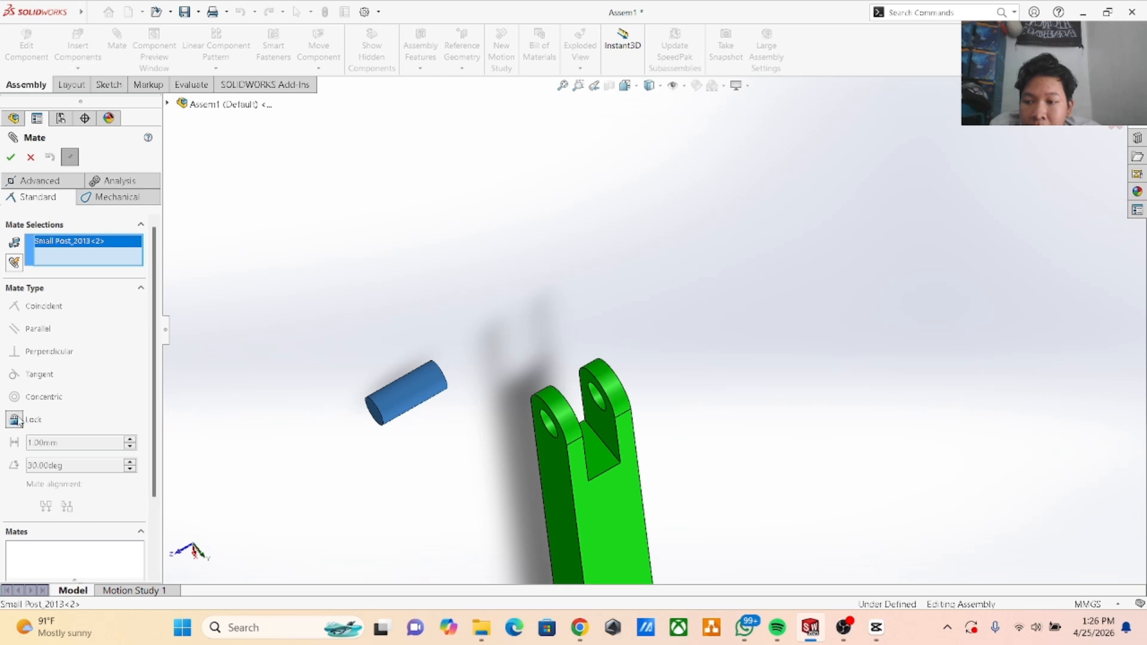
left_click_drag(394, 397, 365, 392)
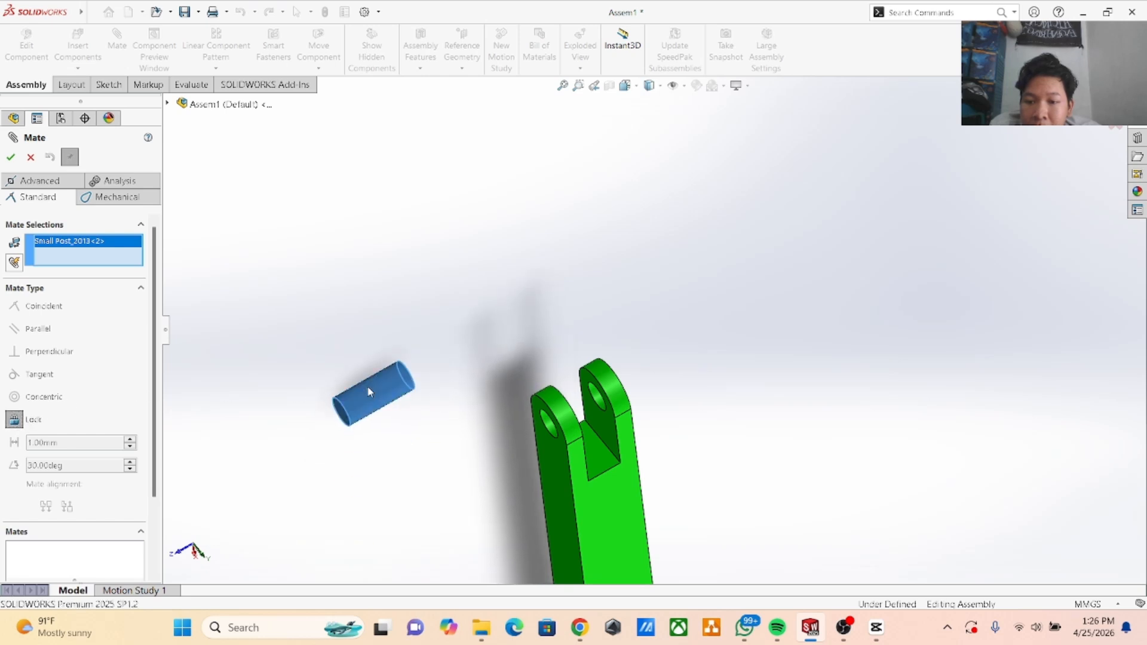
scroll(269, 447, "down", 1)
middle_click_drag(300, 364, 294, 325)
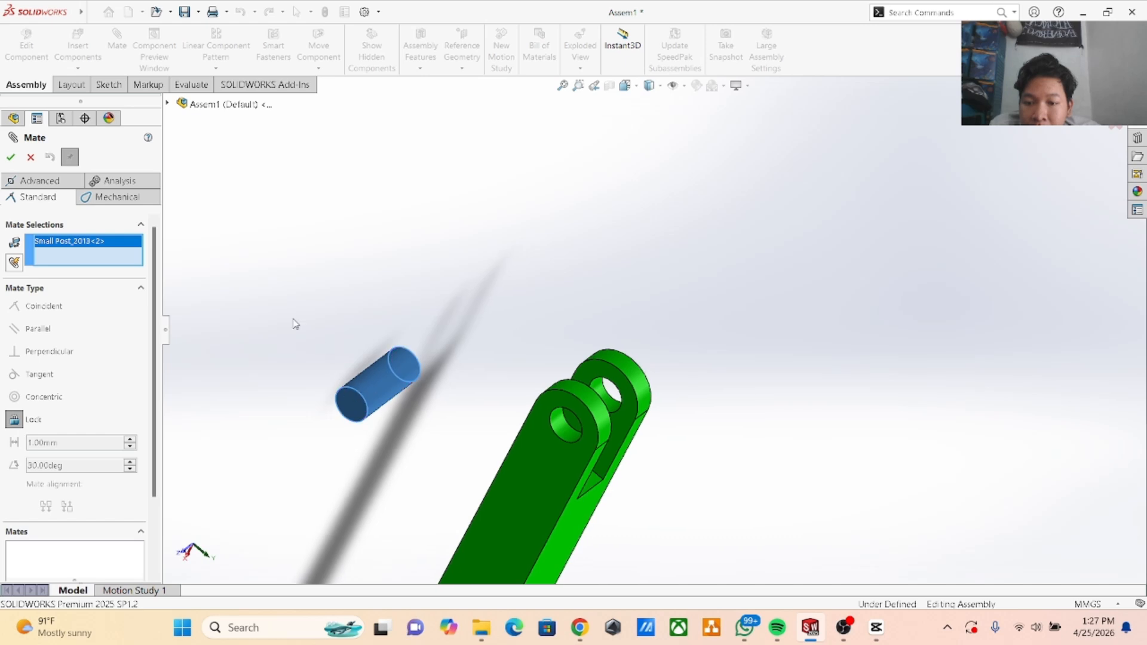
Clear the mate selections, reselect the small post together with the link, and apply the Lock mate between them.
right_click(126, 247)
left_click(157, 265)
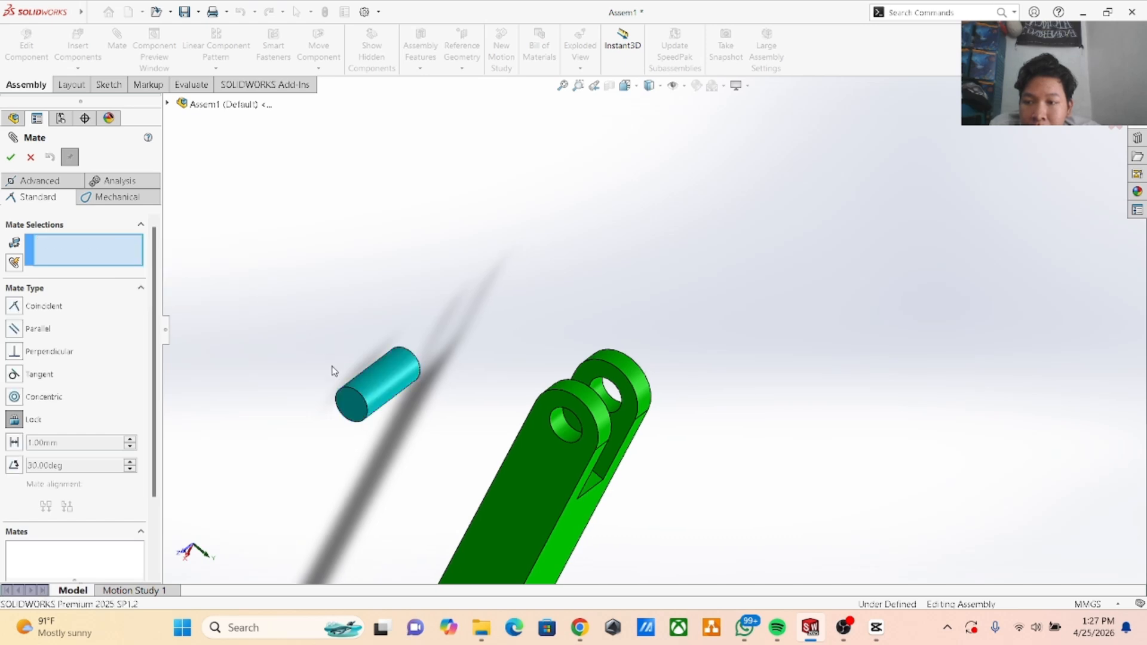
left_click(350, 408)
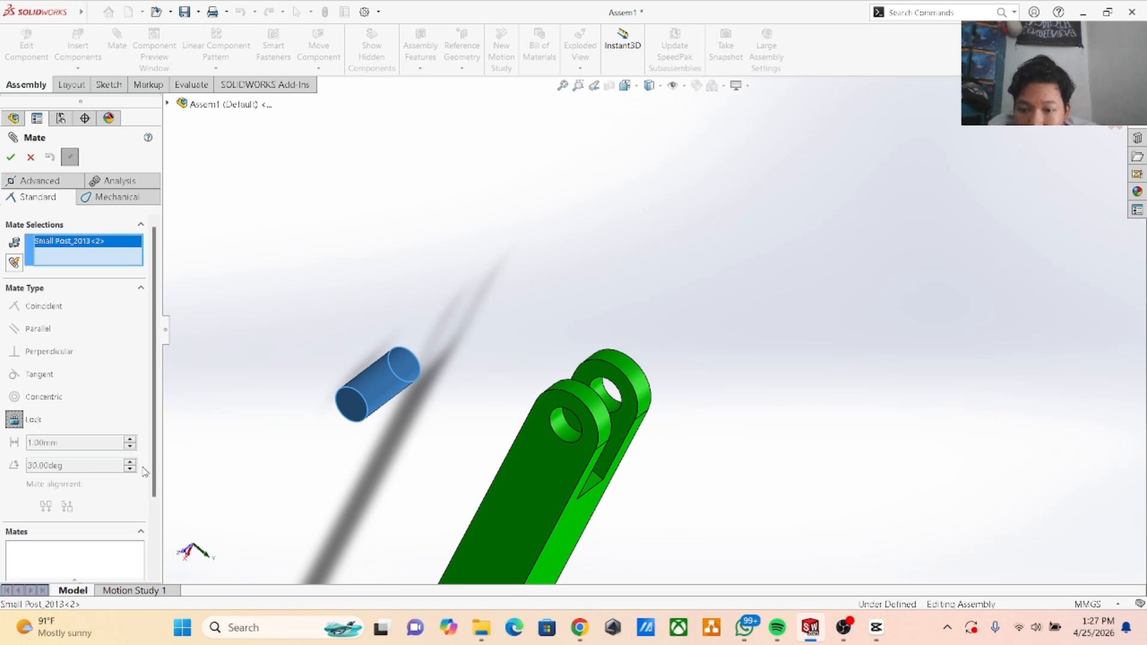
middle_click_drag(786, 351, 809, 384)
scroll(771, 434, "down", 3)
left_click(512, 443)
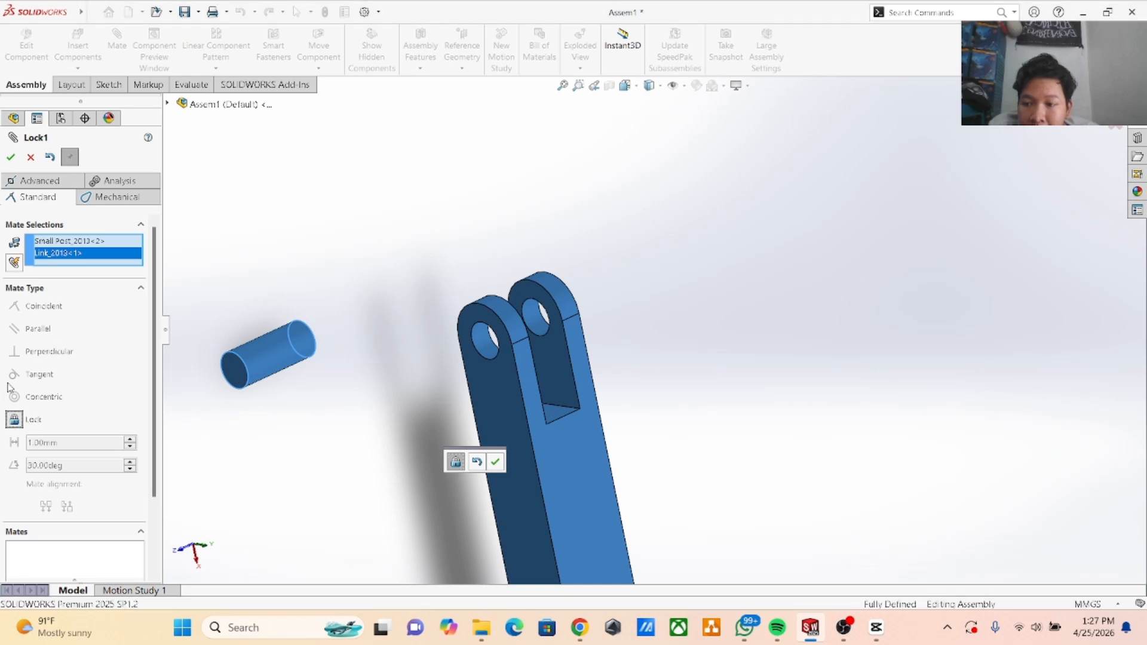
left_click(10, 157)
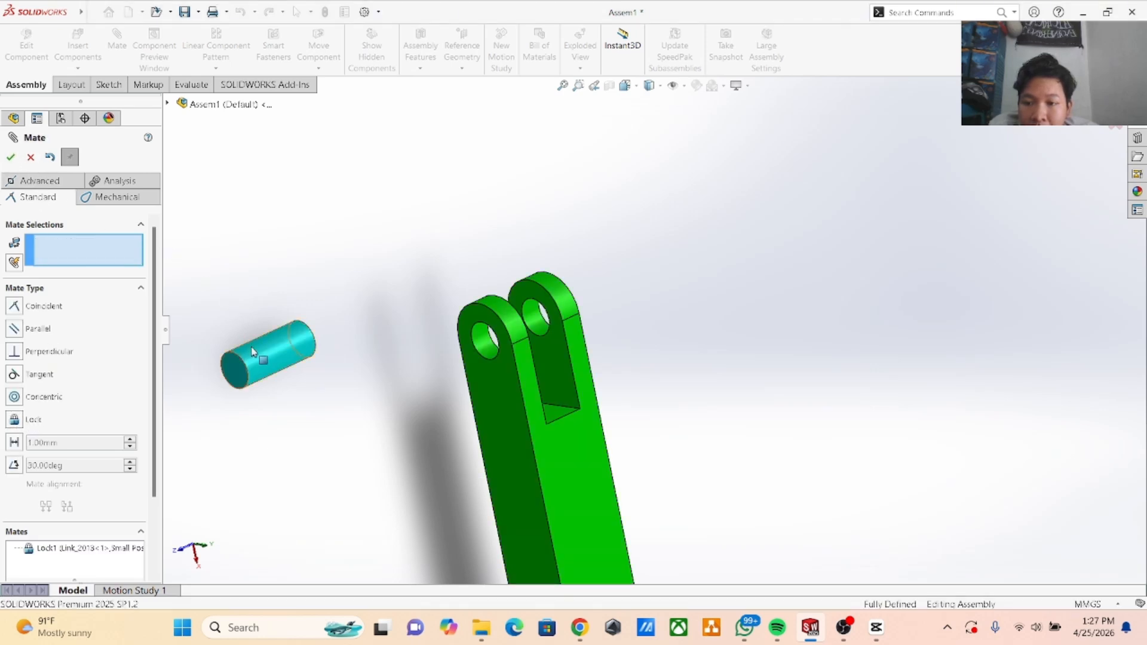
Examine the locked small post's position relative to the link's forked end at different distances and angles.
scroll(297, 337, "down", 3)
scroll(272, 327, "up", 5)
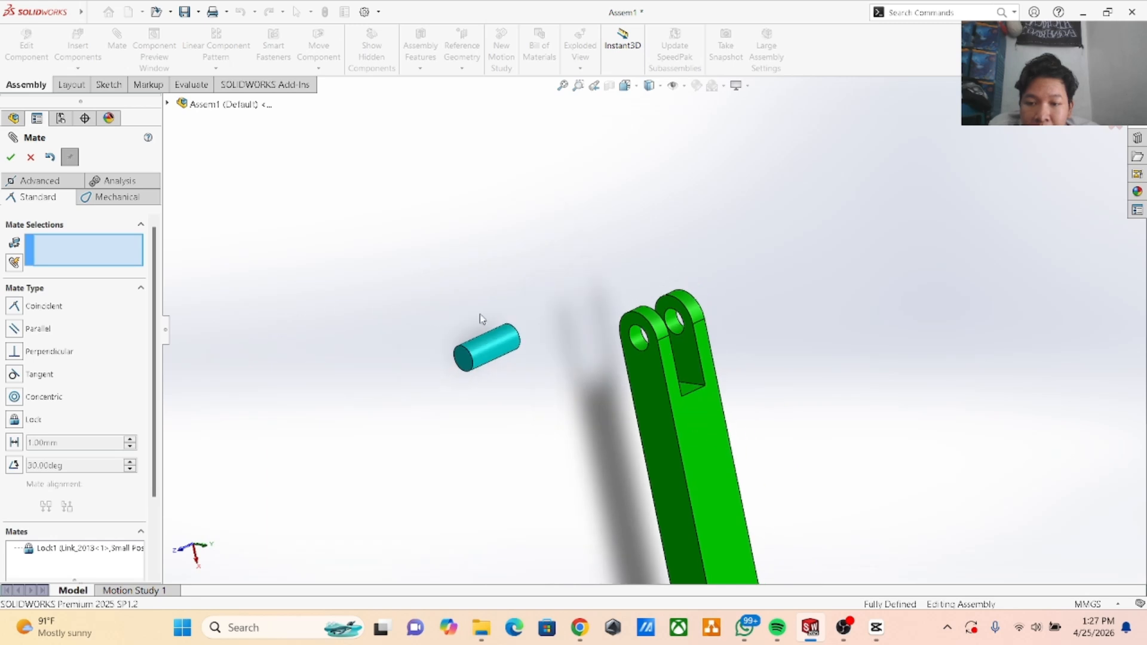
scroll(480, 314, "down", 2)
scroll(569, 297, "up", 2)
scroll(684, 282, "down", 2)
scroll(687, 283, "up", 2)
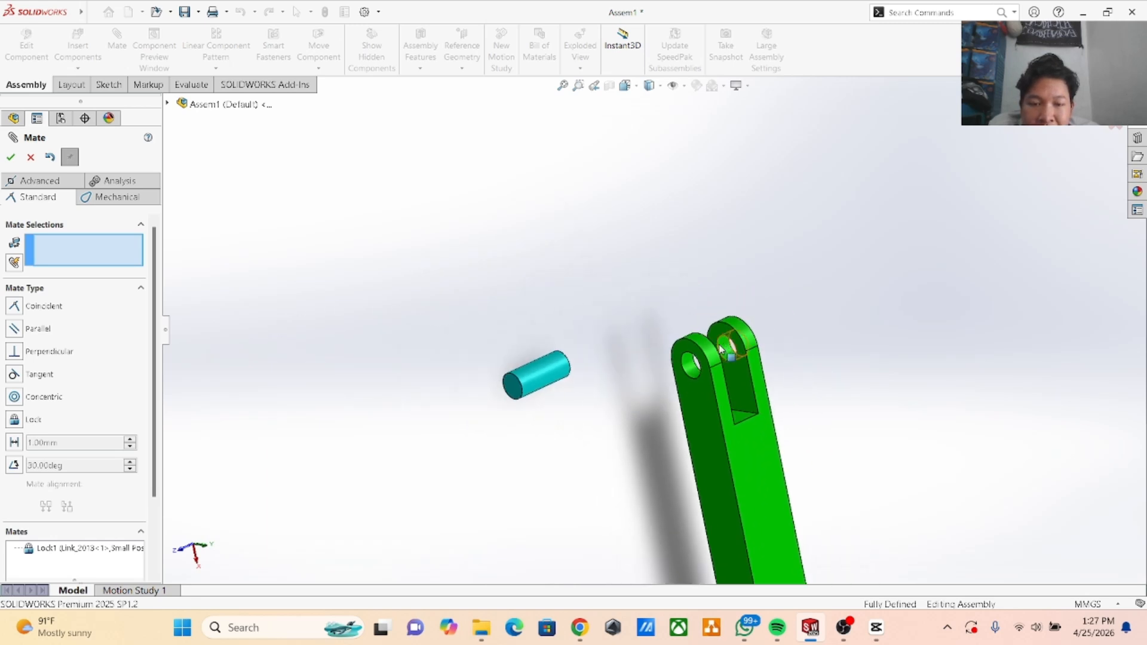
scroll(654, 300, "down", 2)
scroll(653, 300, "up", 2)
middle_click_drag(652, 302, 647, 328)
scroll(629, 379, "down", 2)
scroll(631, 365, "up", 1)
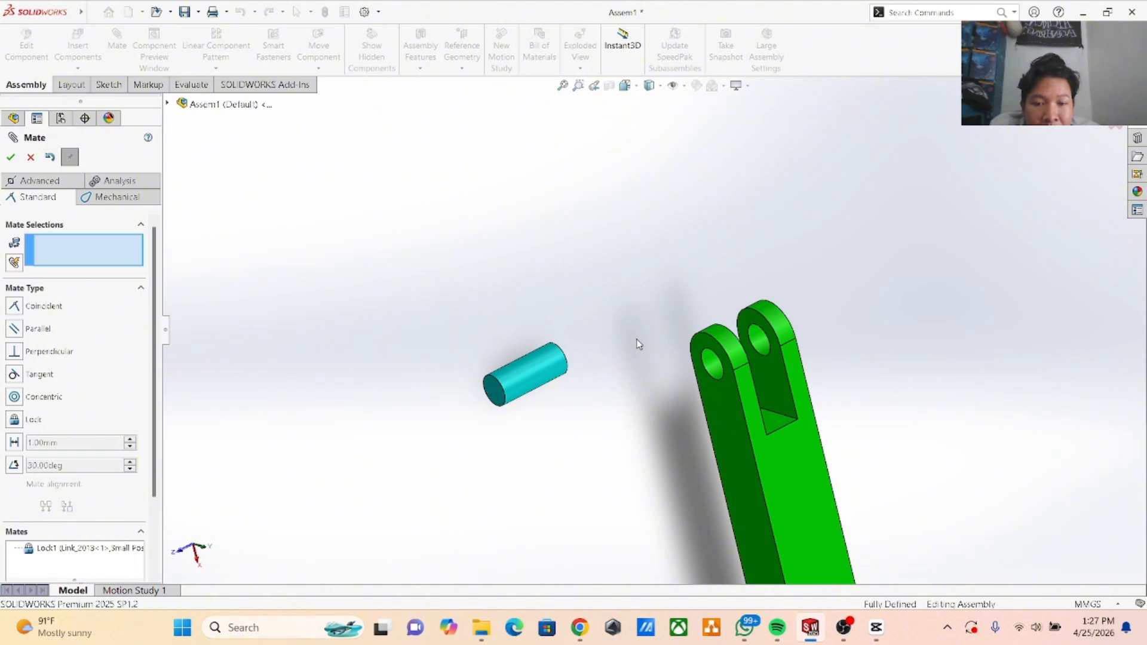
scroll(630, 427, "down", 1)
scroll(632, 401, "up", 1)
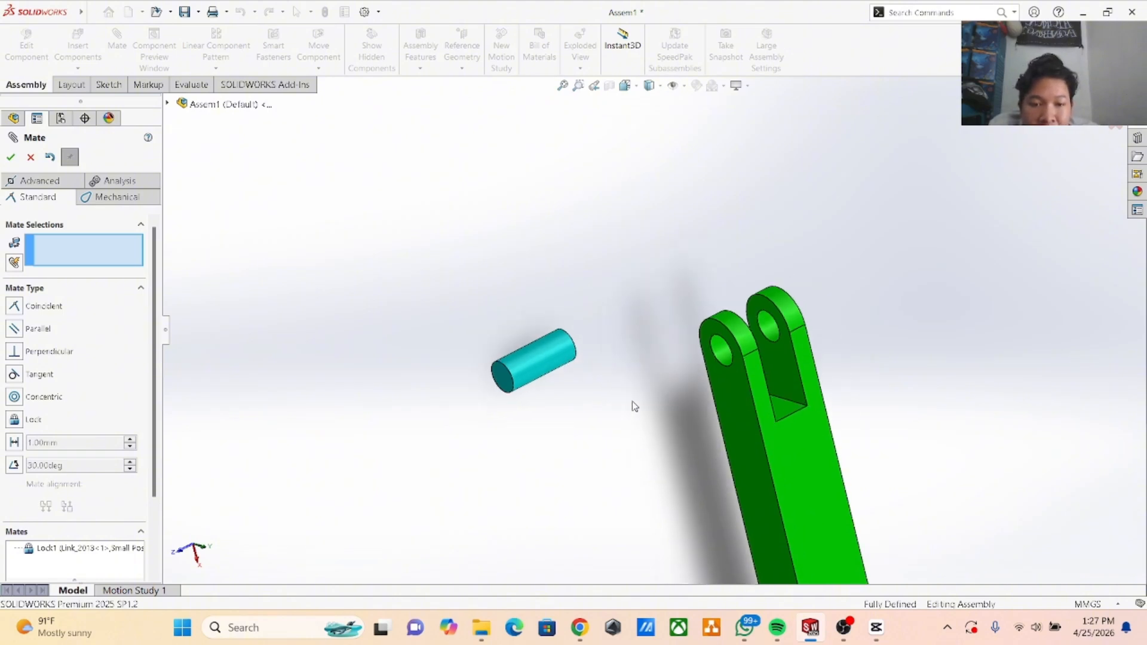
middle_click_drag(616, 330, 587, 378)
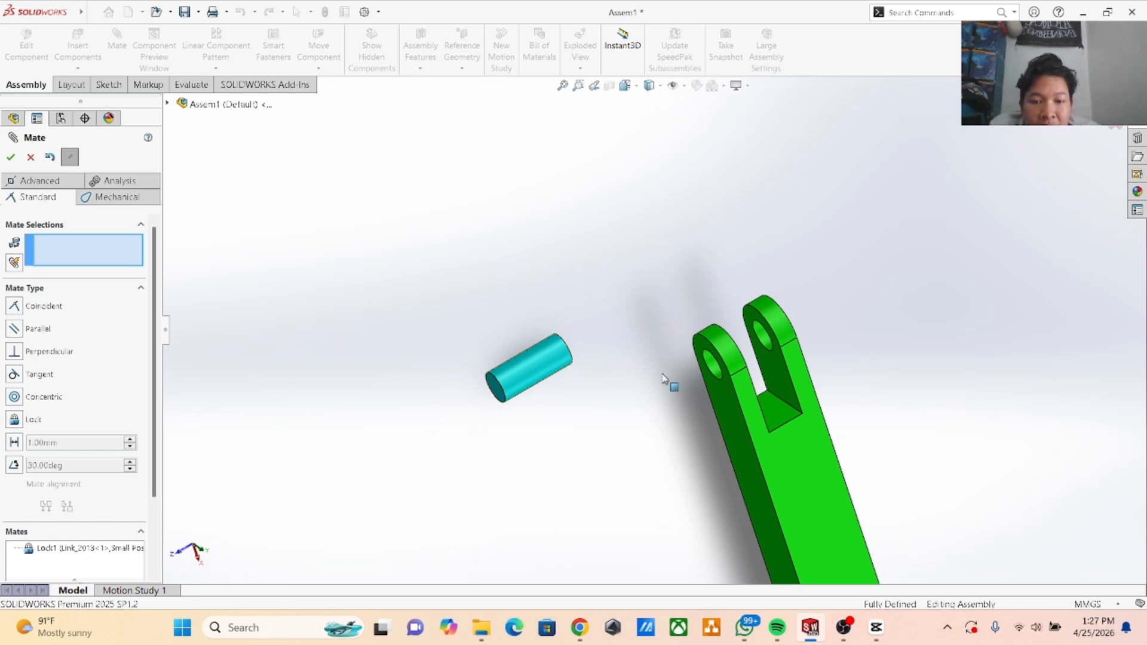
Finish the mate session and delete the Lock mate between the link and the small post.
middle_click_drag(729, 518, 899, 297)
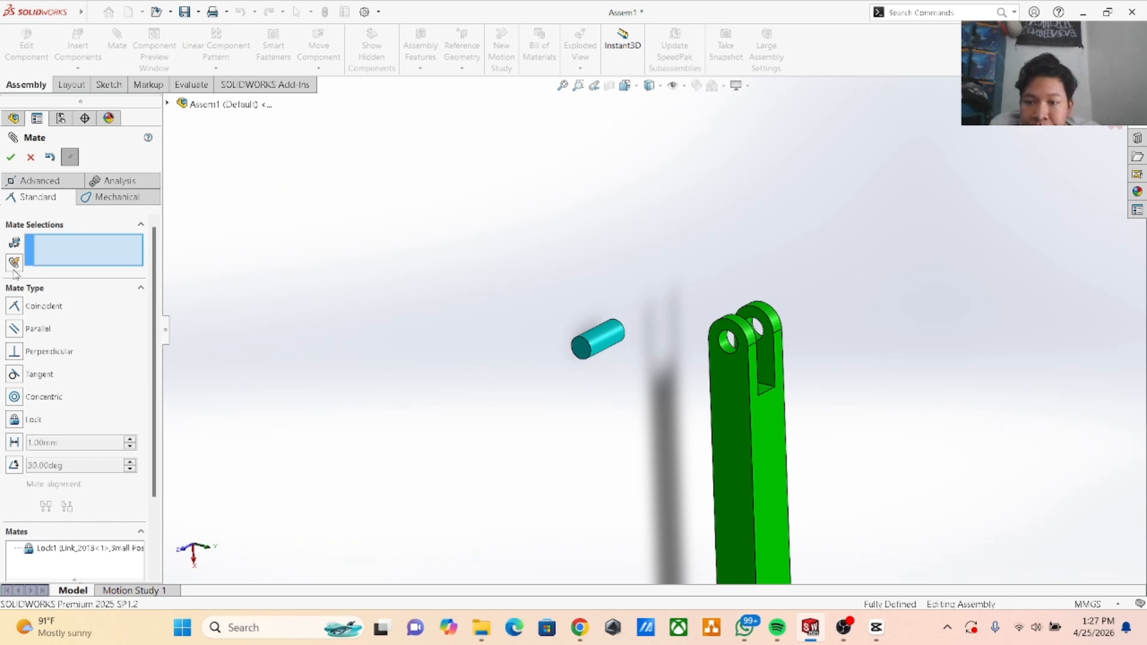
left_click(10, 157)
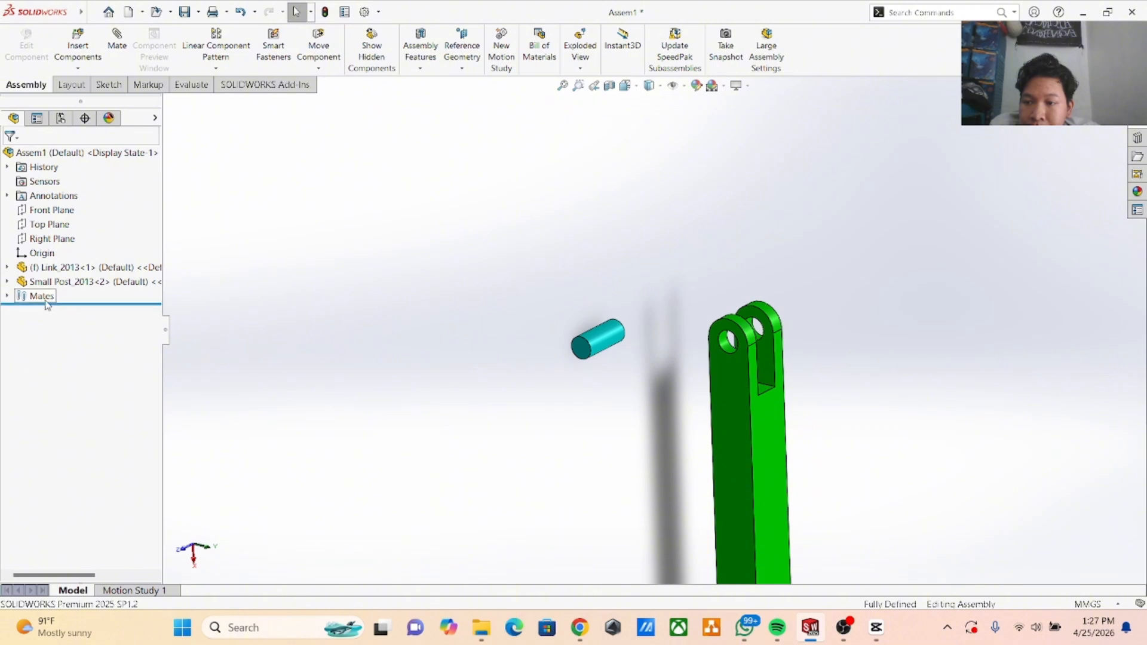
double_click(41, 297)
right_click(43, 312)
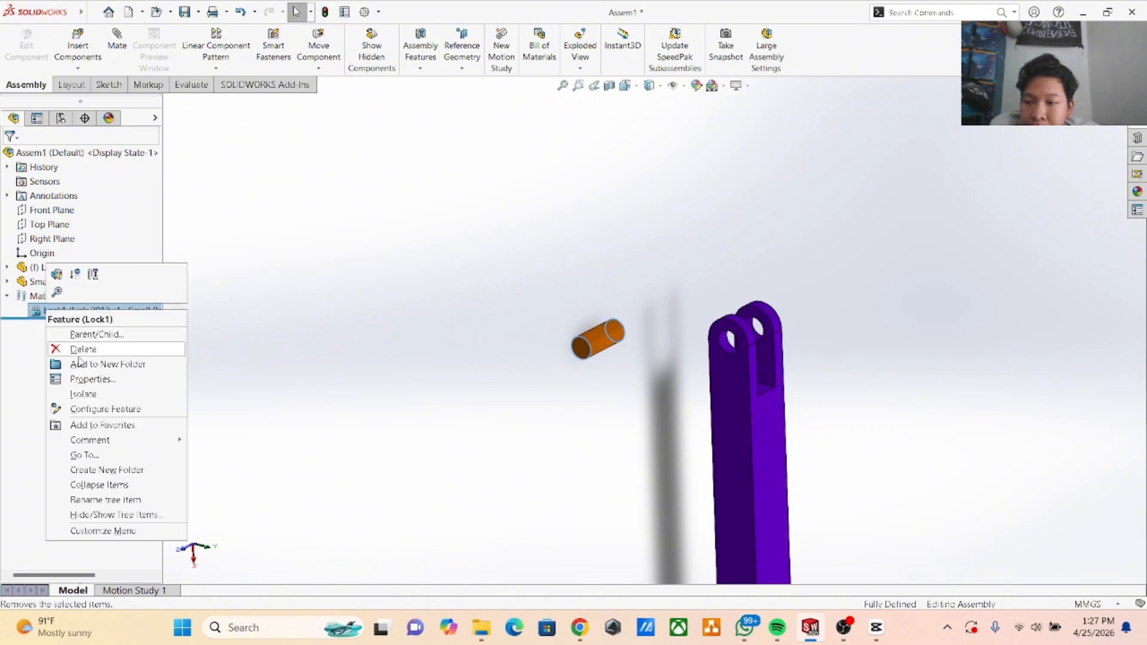
left_click(77, 347)
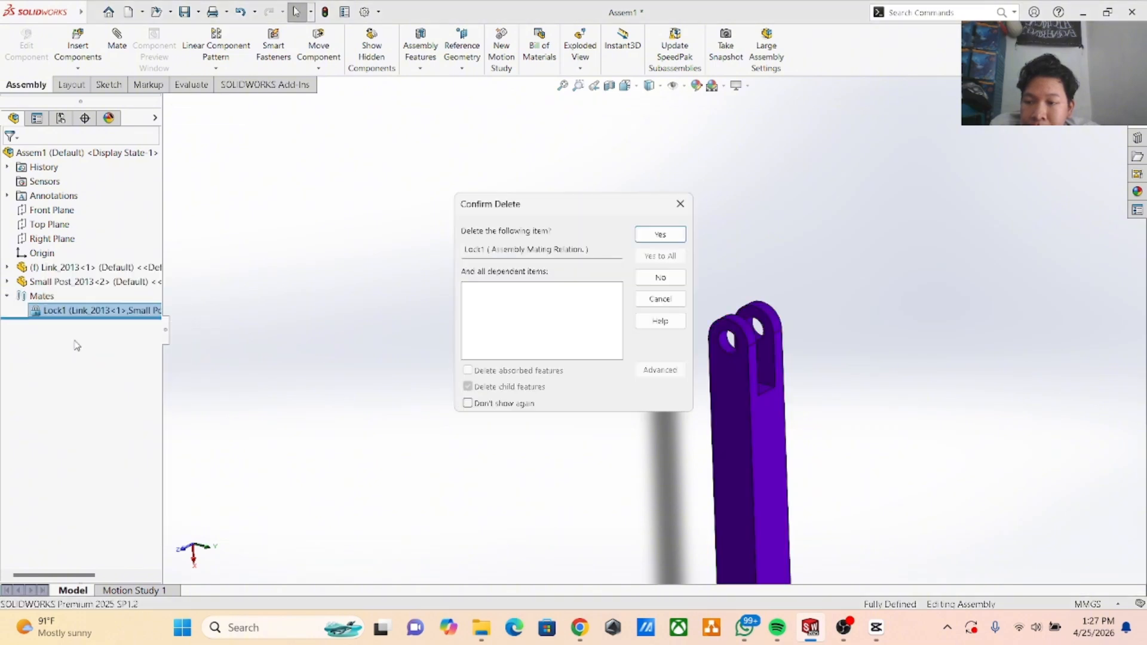
left_click(661, 235)
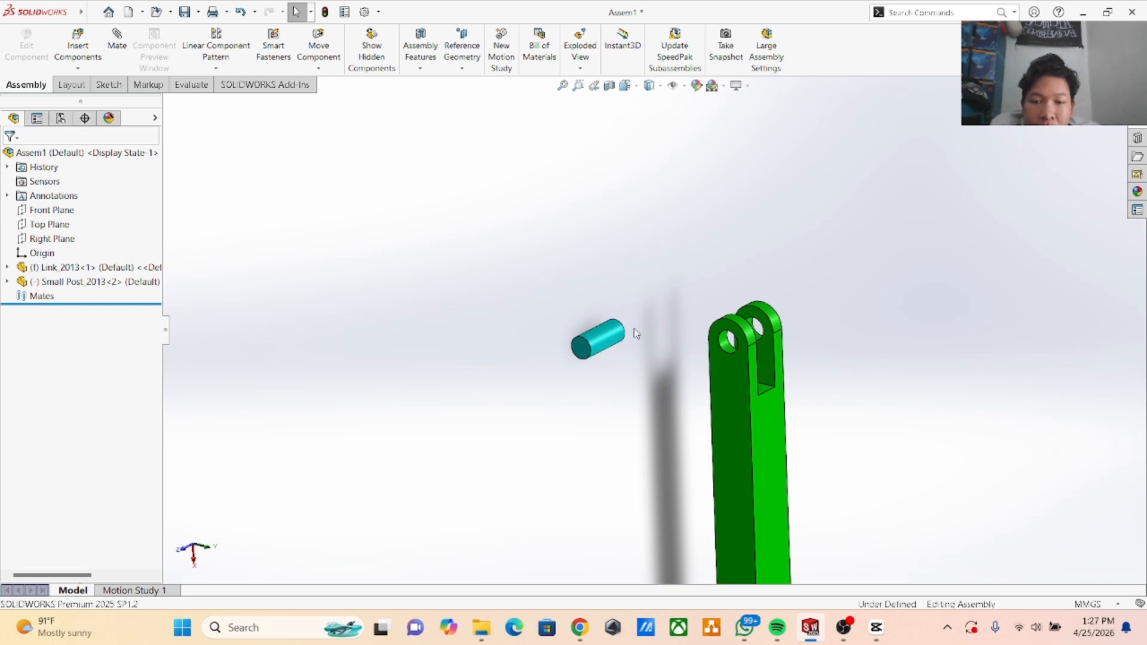
left_click(116, 42)
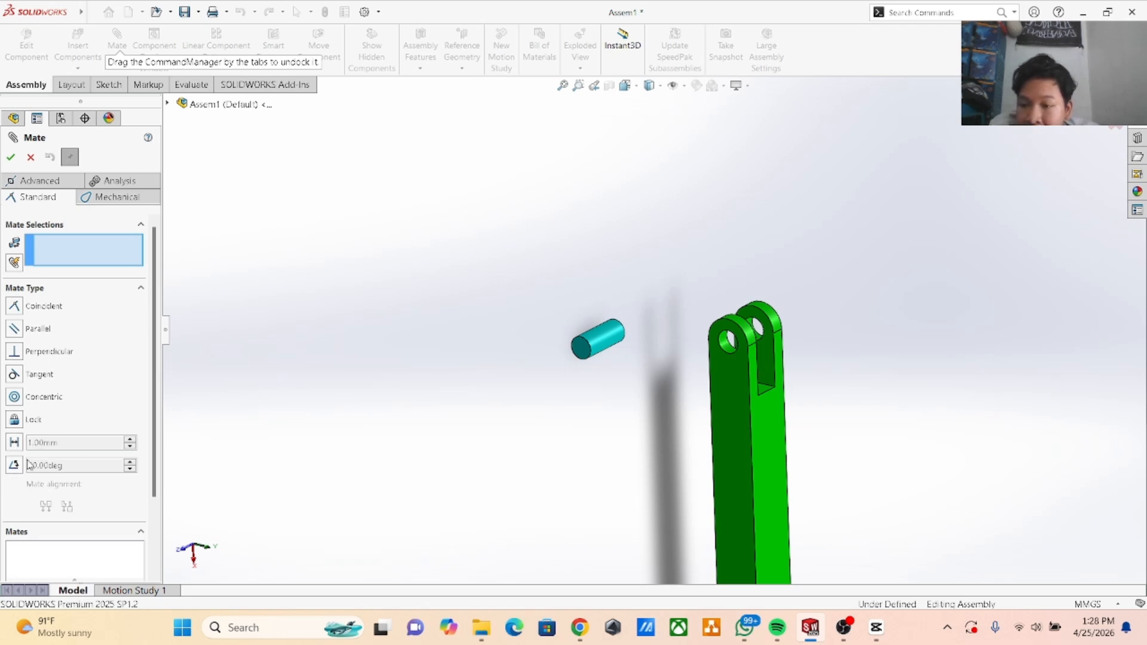
middle_click_drag(636, 351, 610, 332)
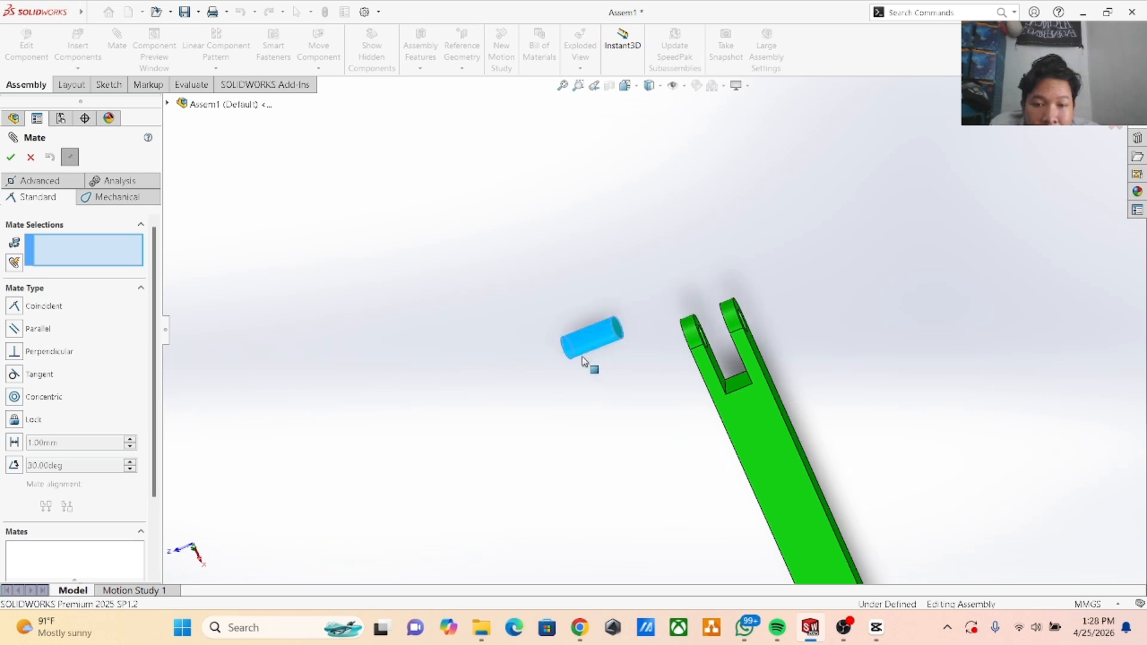
scroll(764, 422, "down", 2)
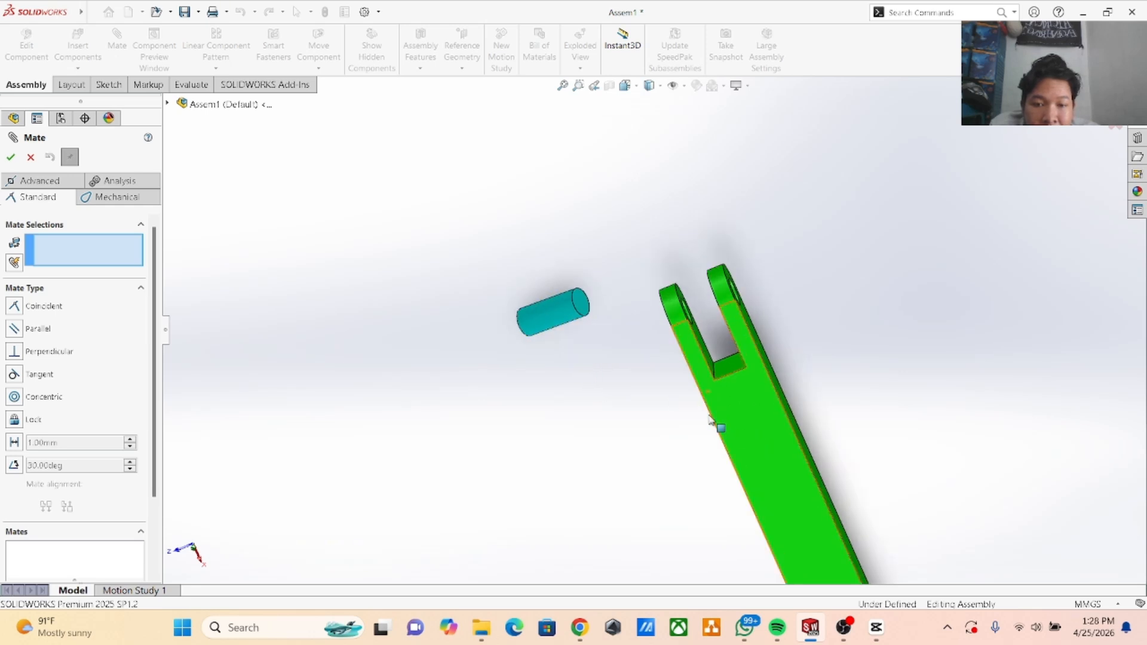
left_click(587, 304)
middle_click_drag(615, 431, 661, 410)
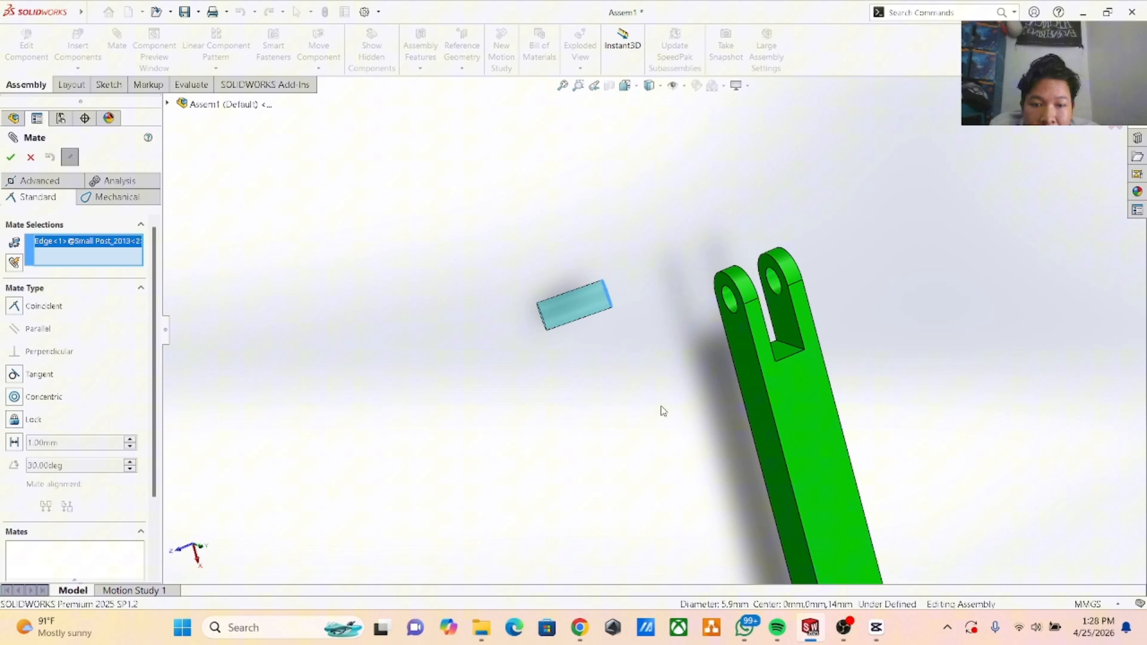
left_click(761, 402)
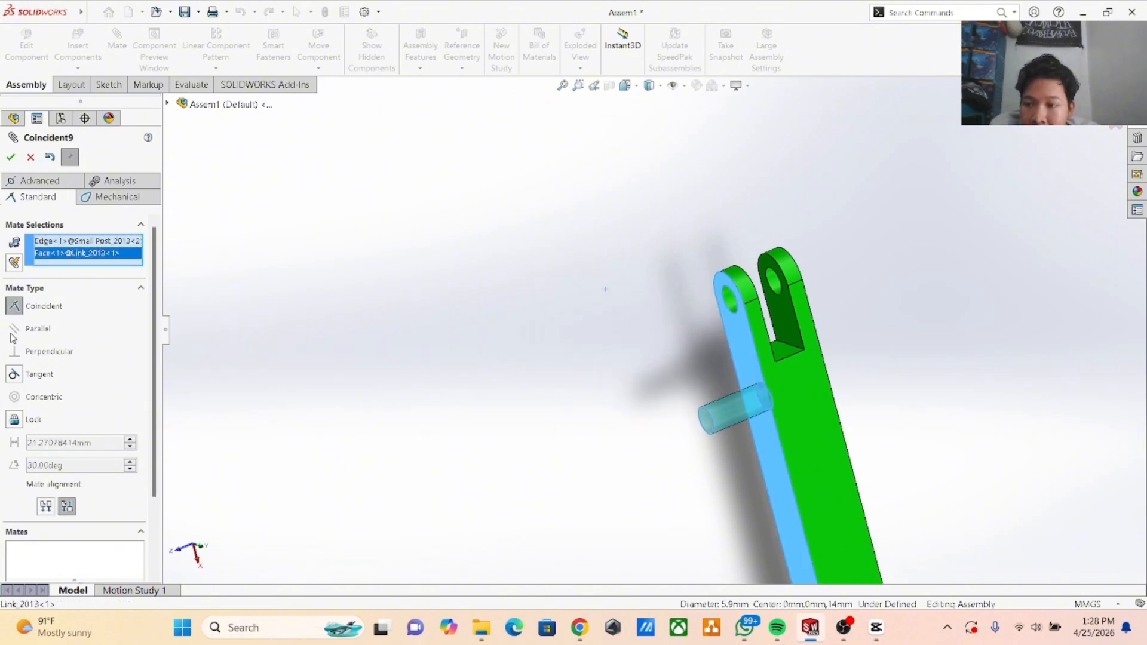
right_click(117, 243)
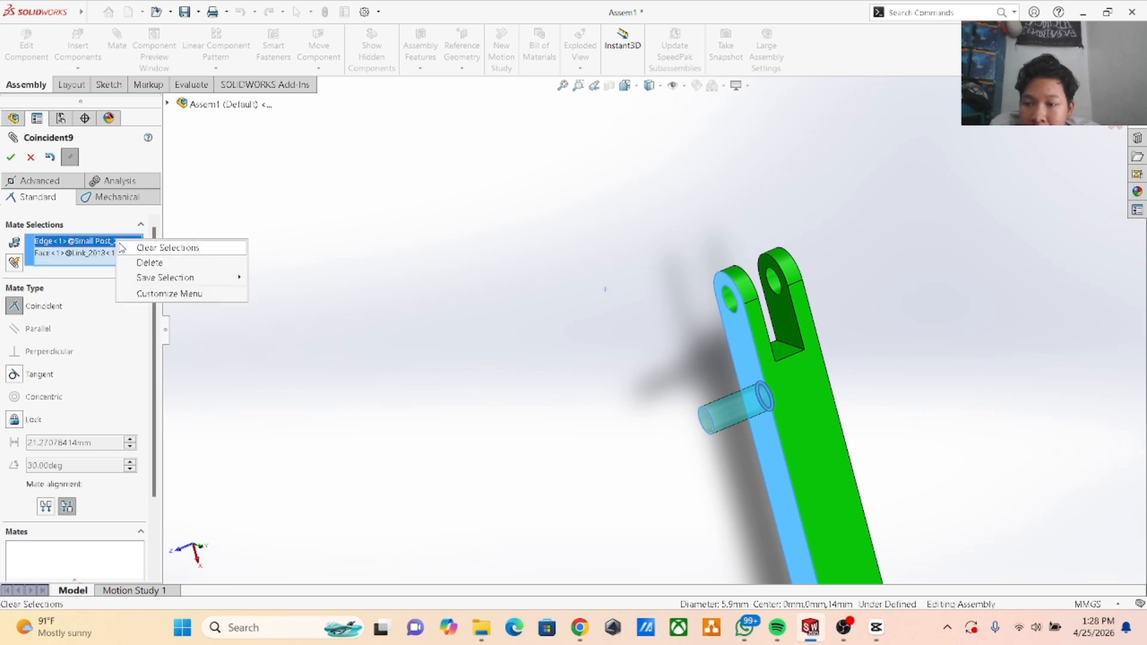
left_click(149, 246)
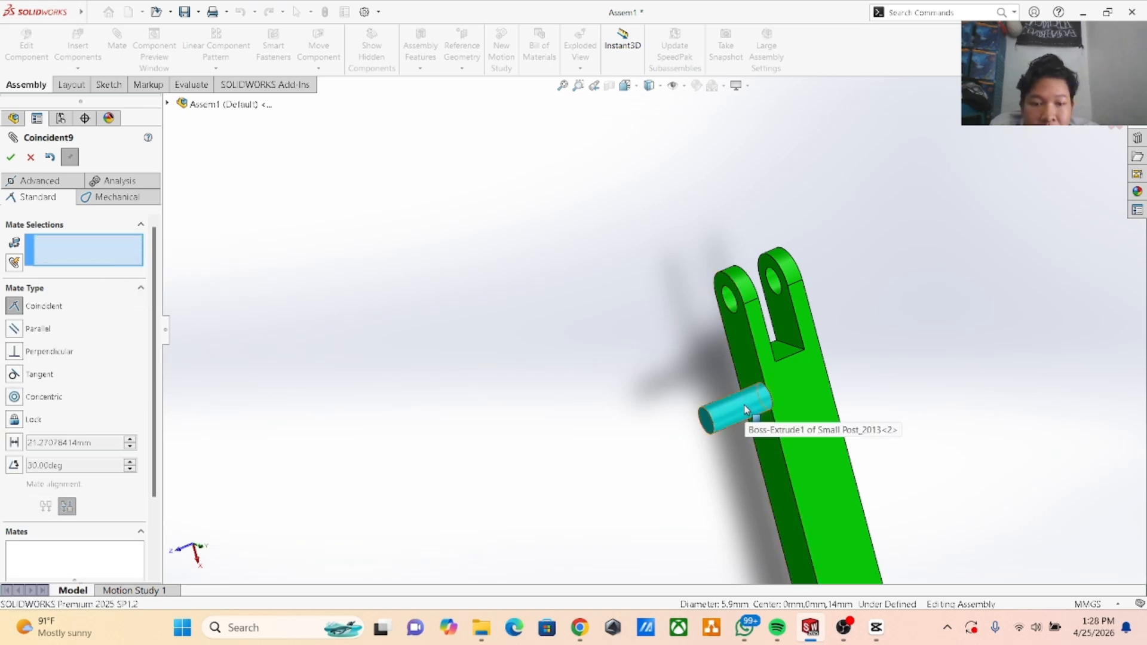
left_click_drag(752, 409, 656, 401)
left_click(653, 398)
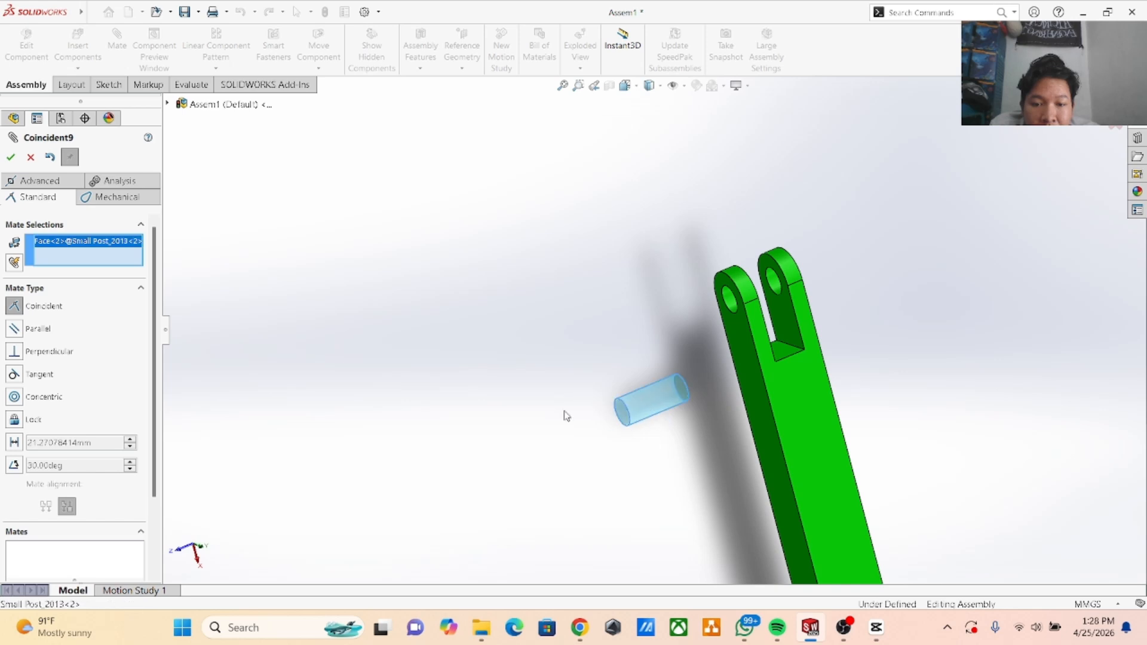
left_click(766, 441)
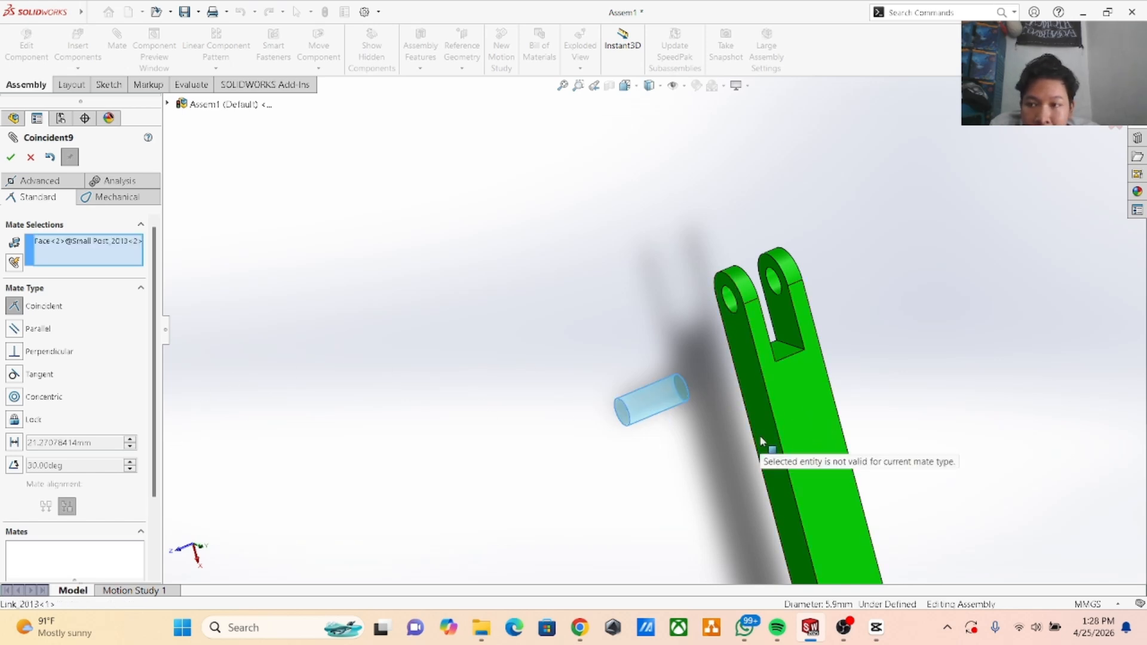
left_click(31, 157)
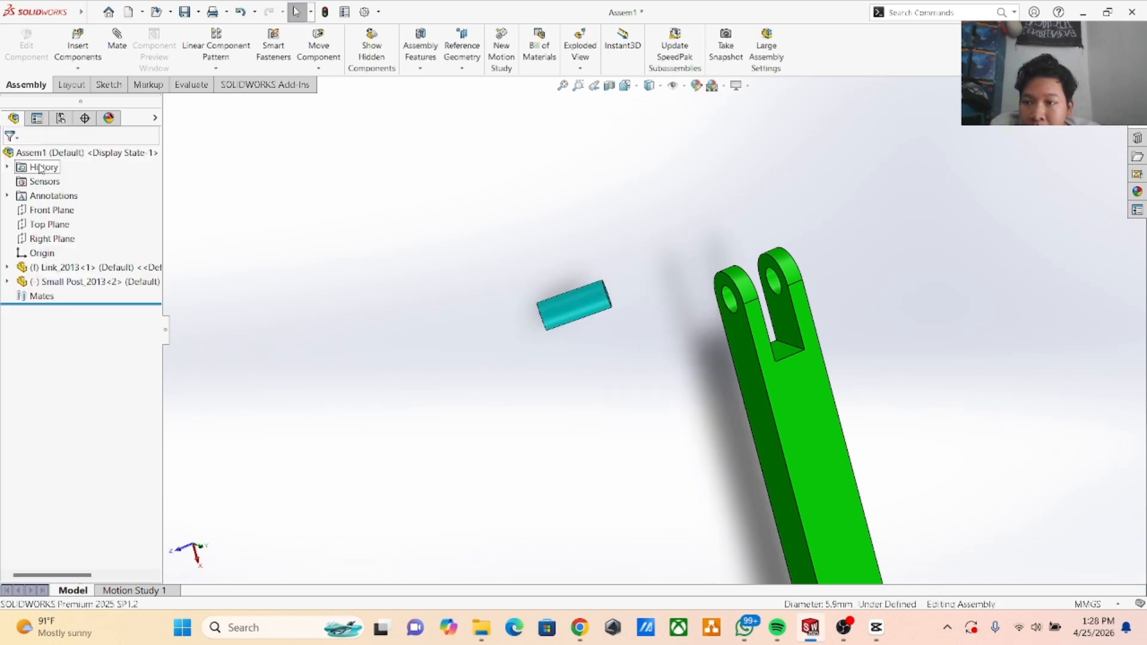
Add a 15 mm Distance mate between the small post's cylindrical face and the link's long narrow side face.
left_click(117, 55)
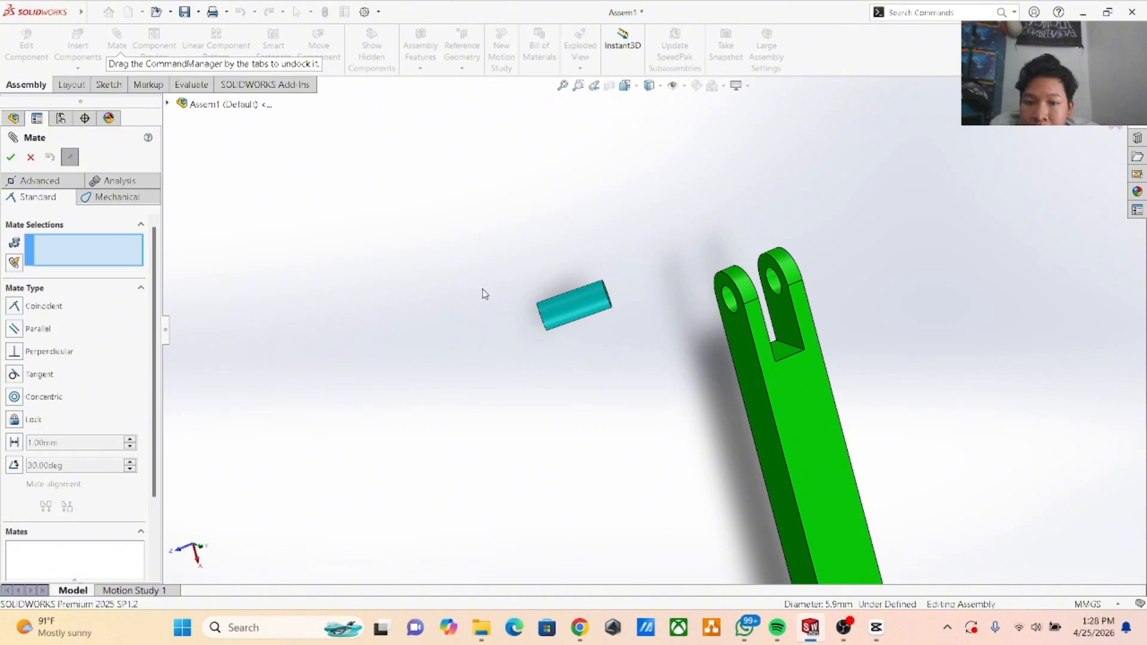
left_click(593, 313)
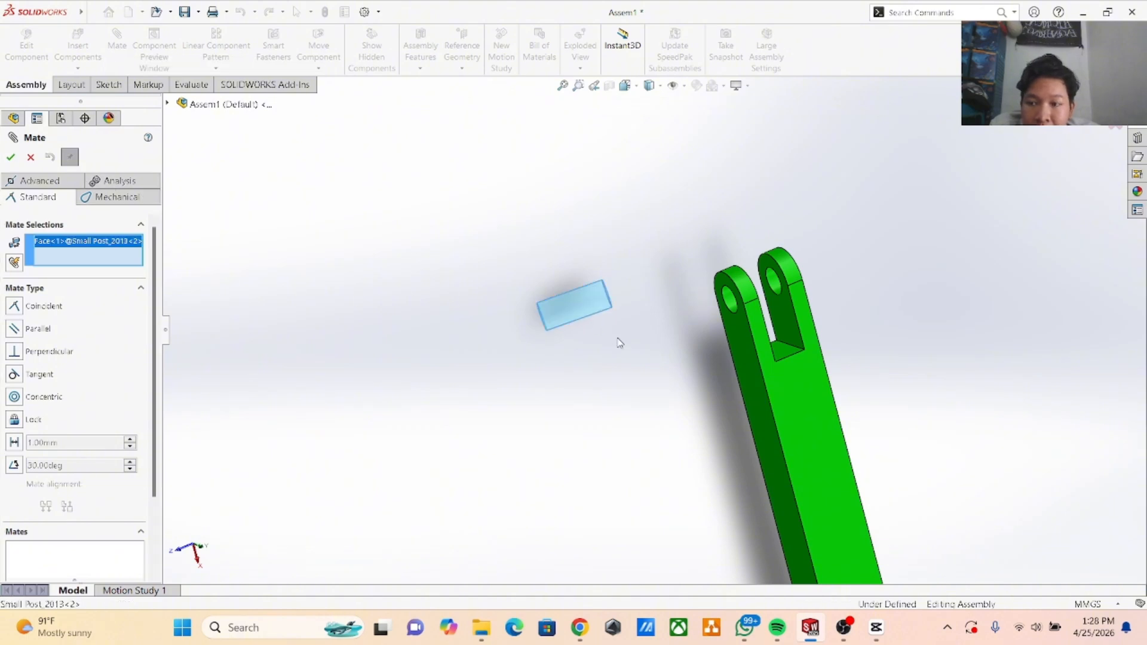
left_click(743, 393)
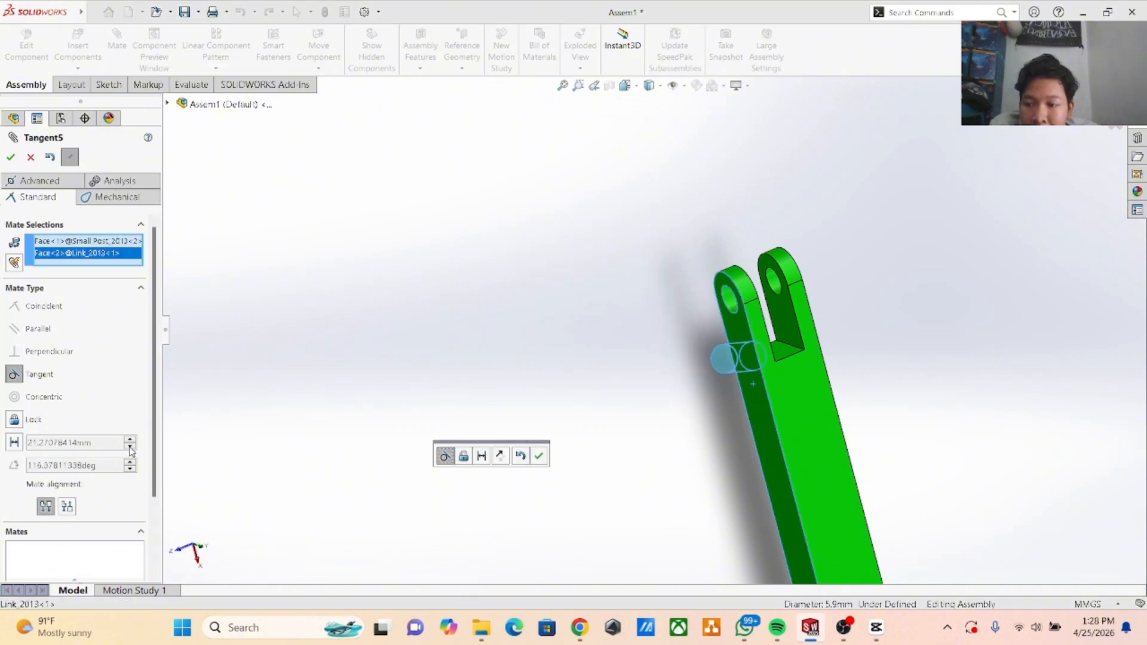
left_click(29, 443)
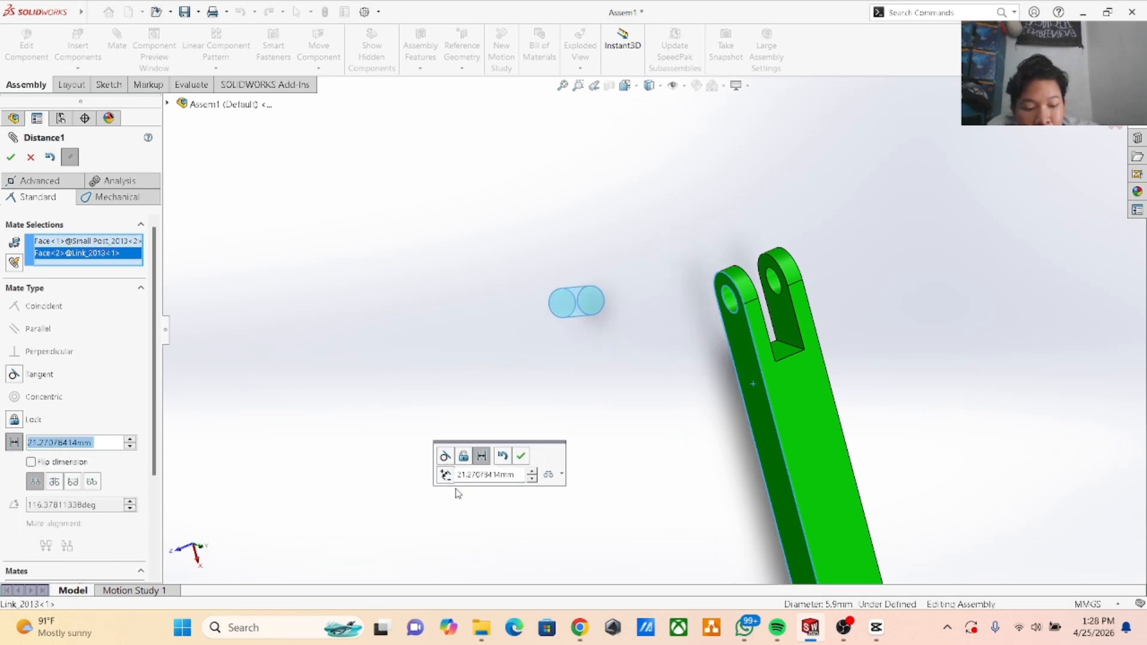
type("15")
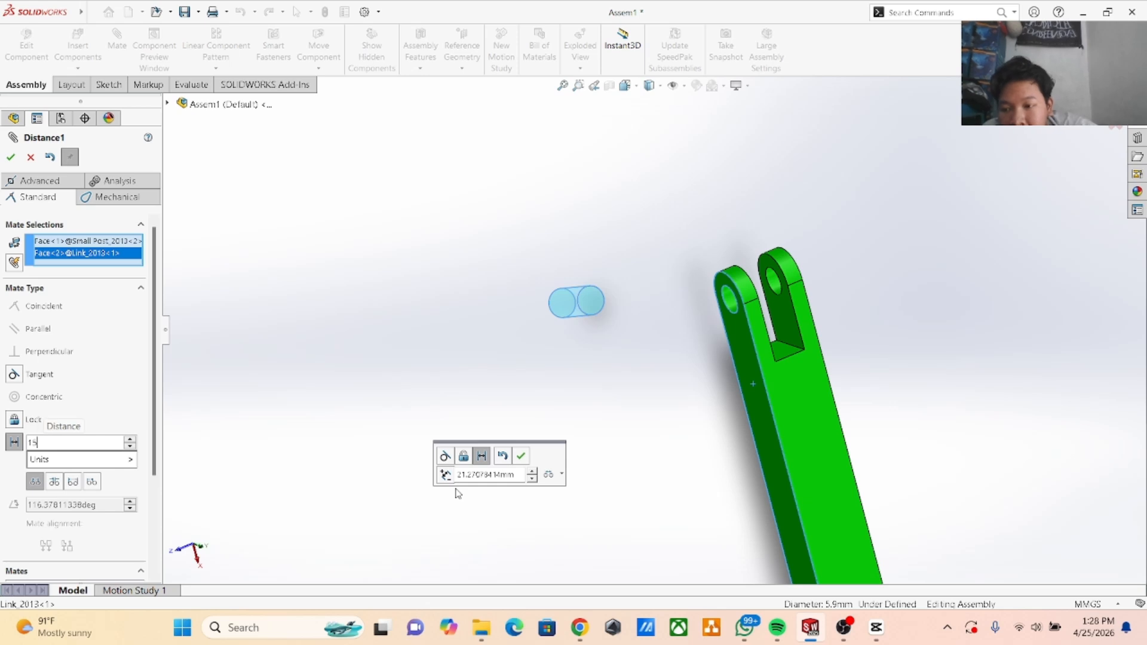
key("Return")
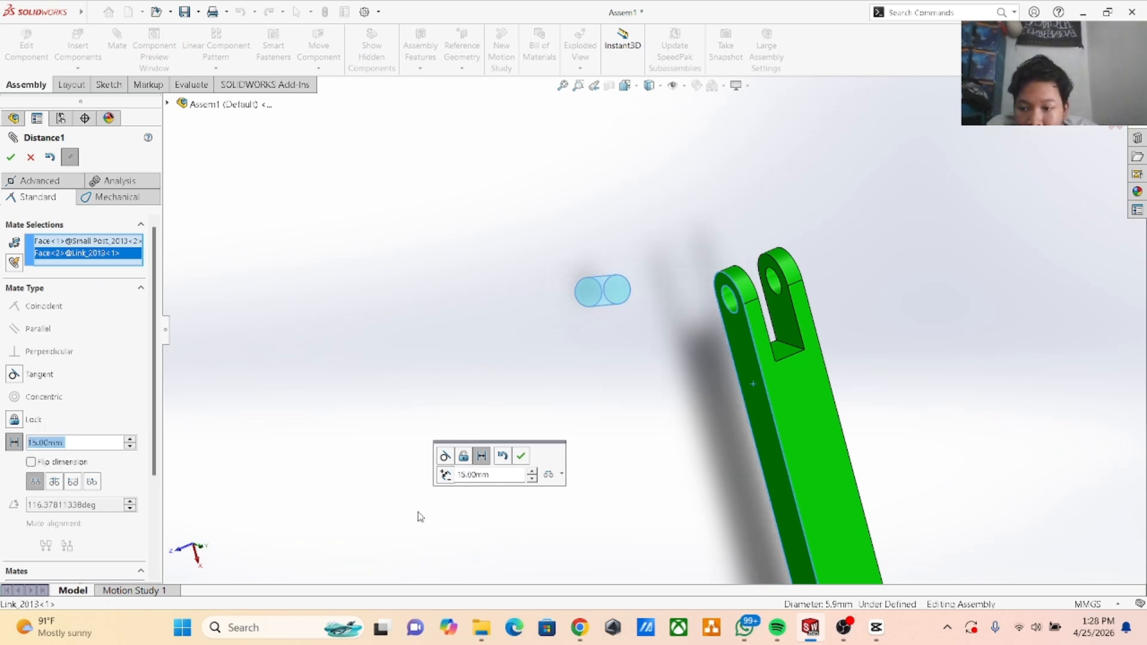
scroll(567, 354, "down", 2)
scroll(586, 348, "up", 2)
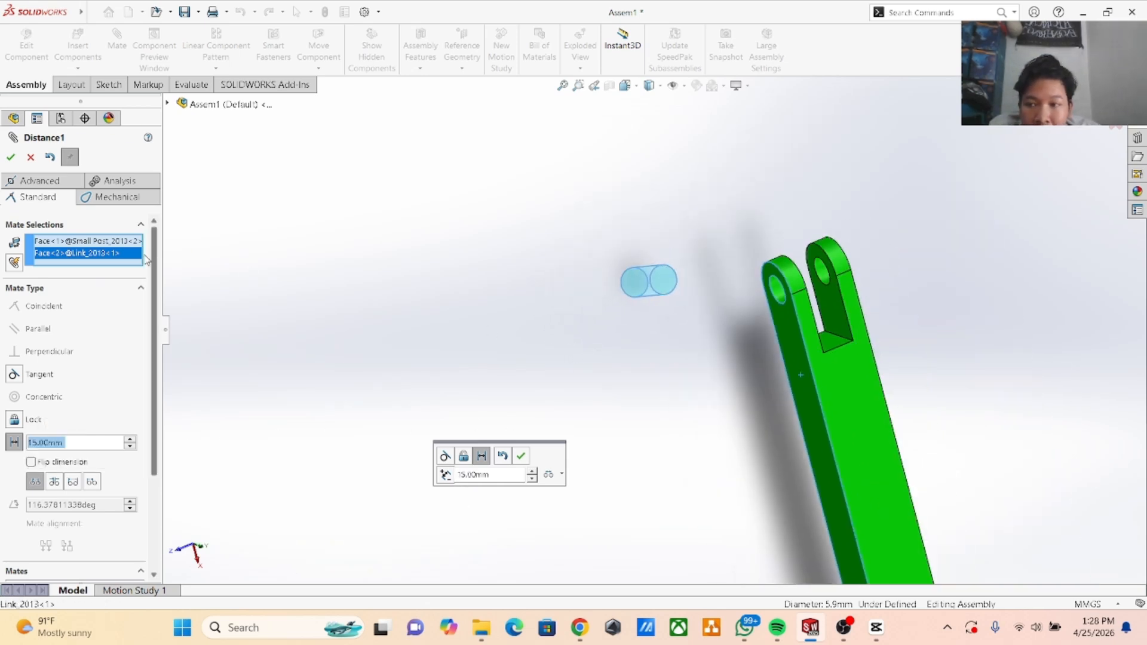
left_click(519, 458)
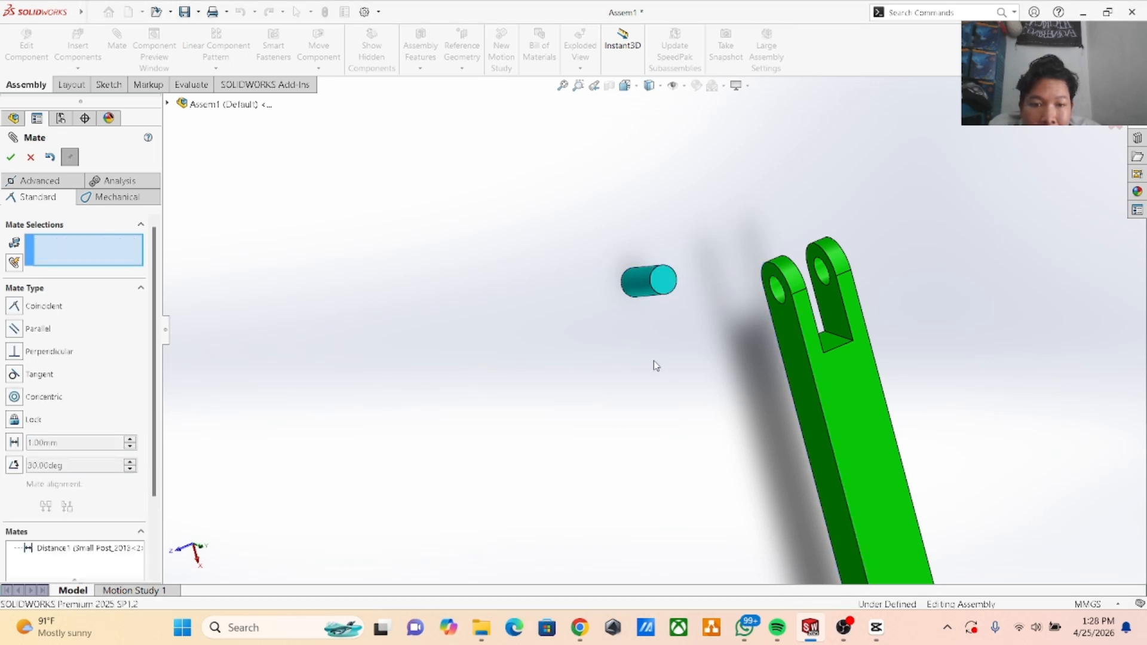
scroll(654, 363, "down", 1)
scroll(689, 340, "up", 1)
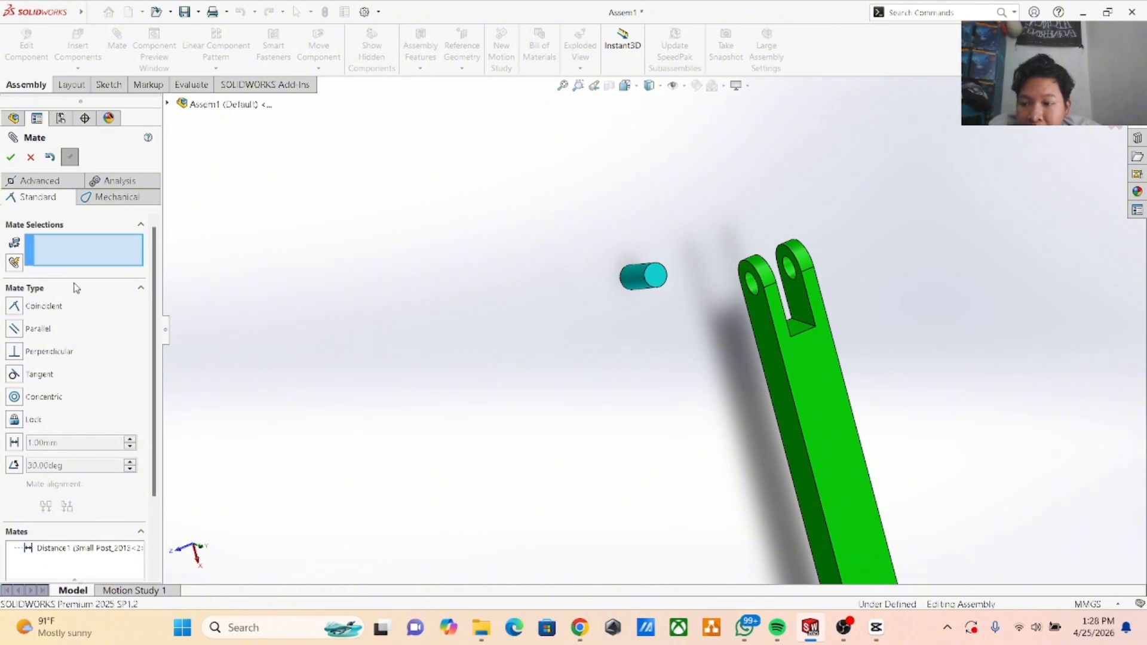
Finish the mate session and delete the Distance mate between the small post and the link.
left_click(12, 157)
double_click(41, 296)
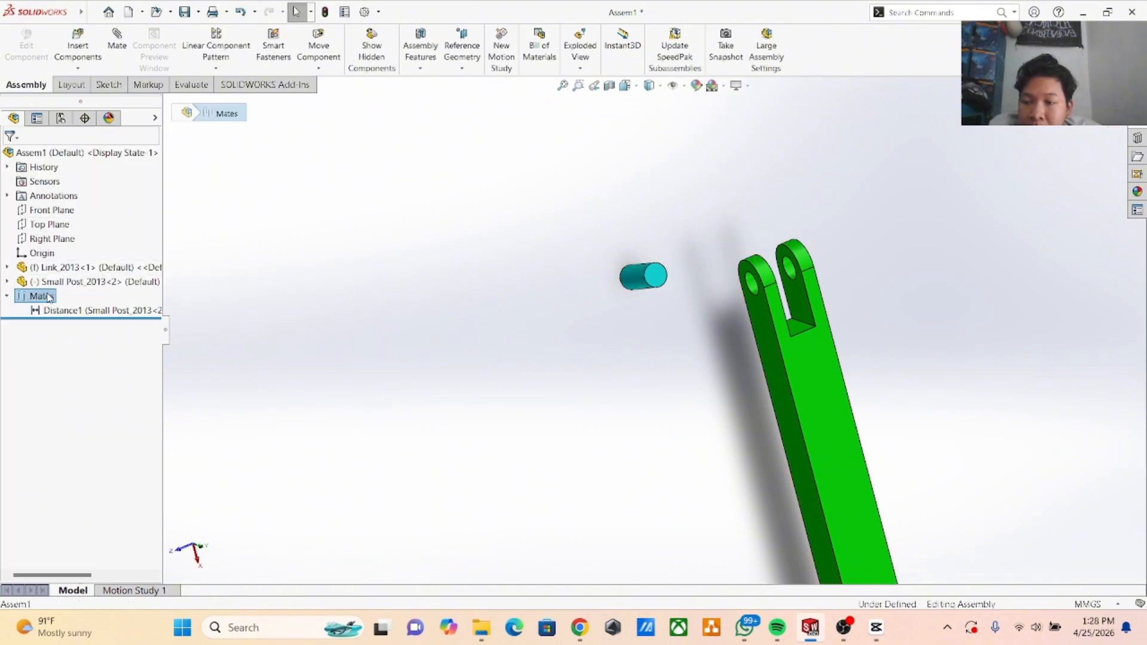
right_click(49, 312)
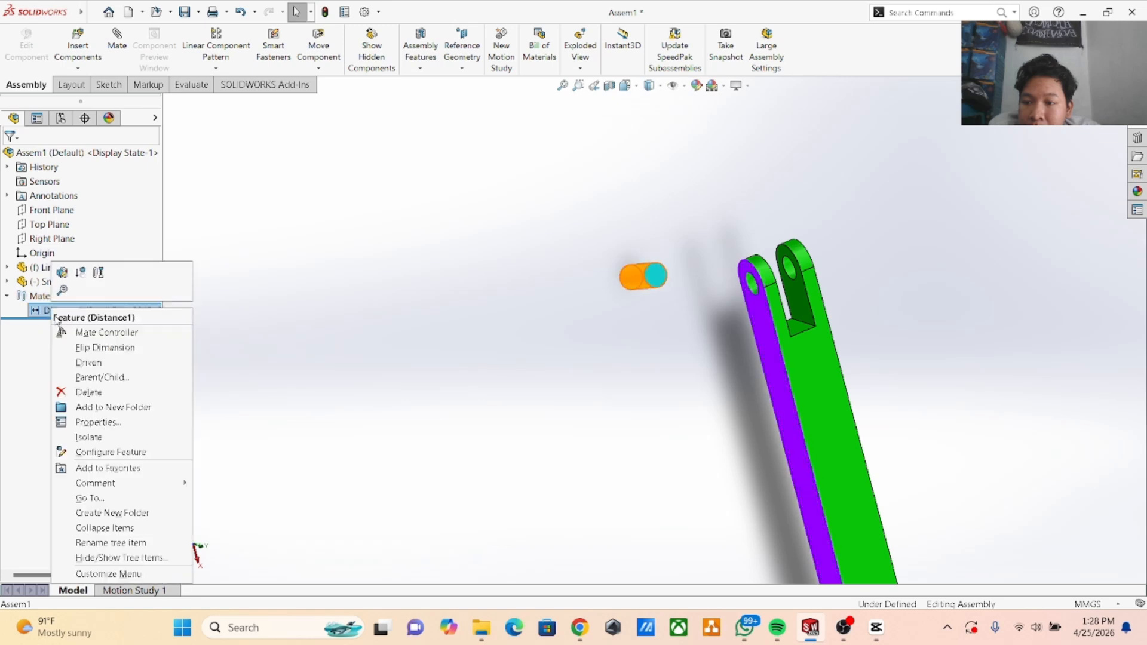
left_click(92, 390)
left_click(660, 234)
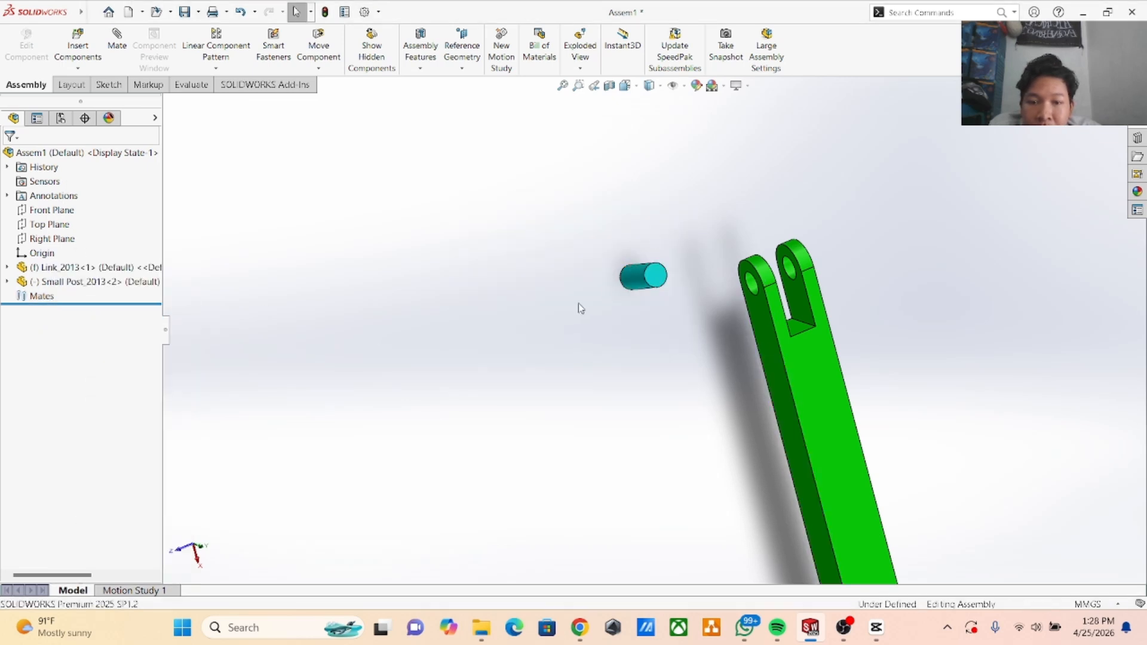
Add a 30° Angle mate between the small post's end face and the link's long narrow side face.
left_click(119, 47)
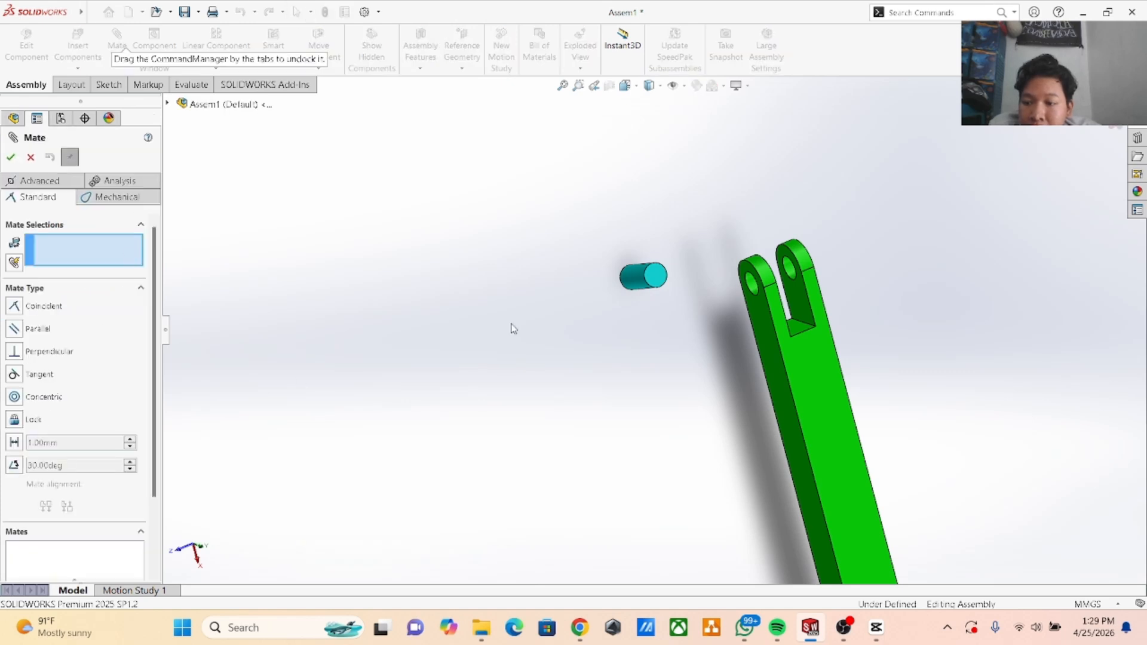
left_click(666, 286)
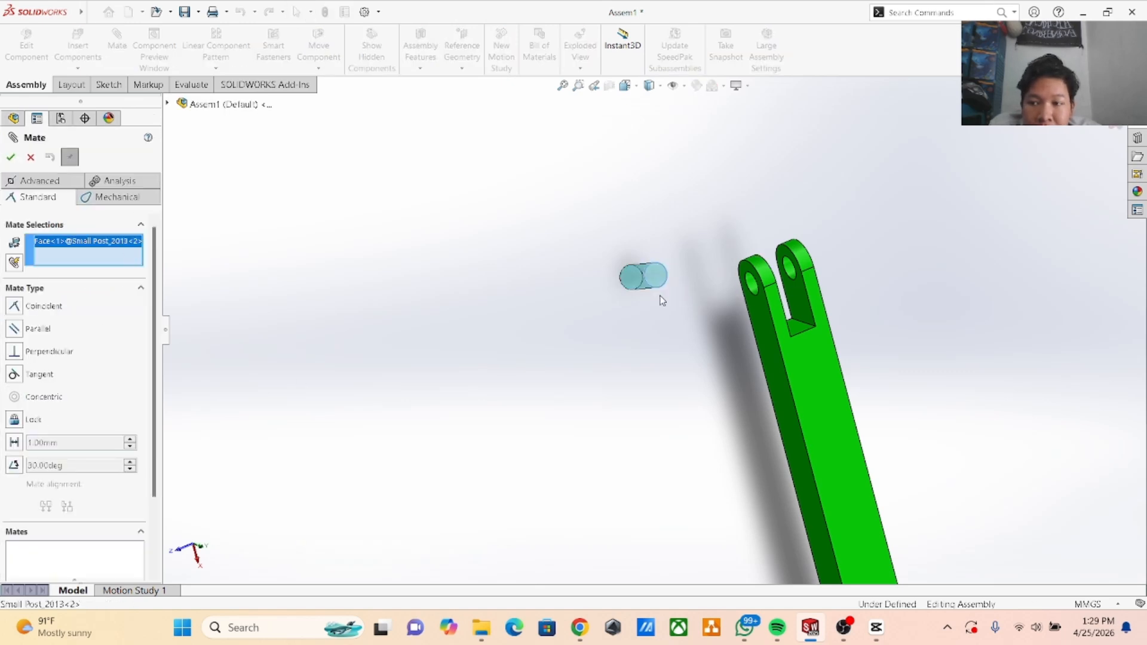
left_click(776, 375)
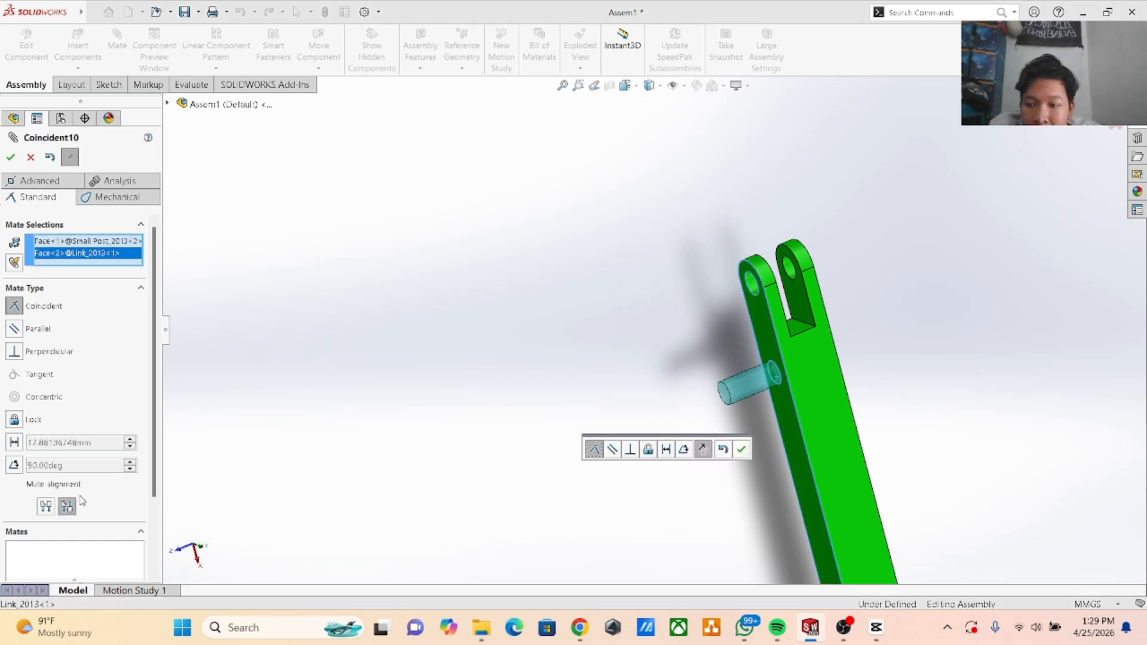
left_click(14, 465)
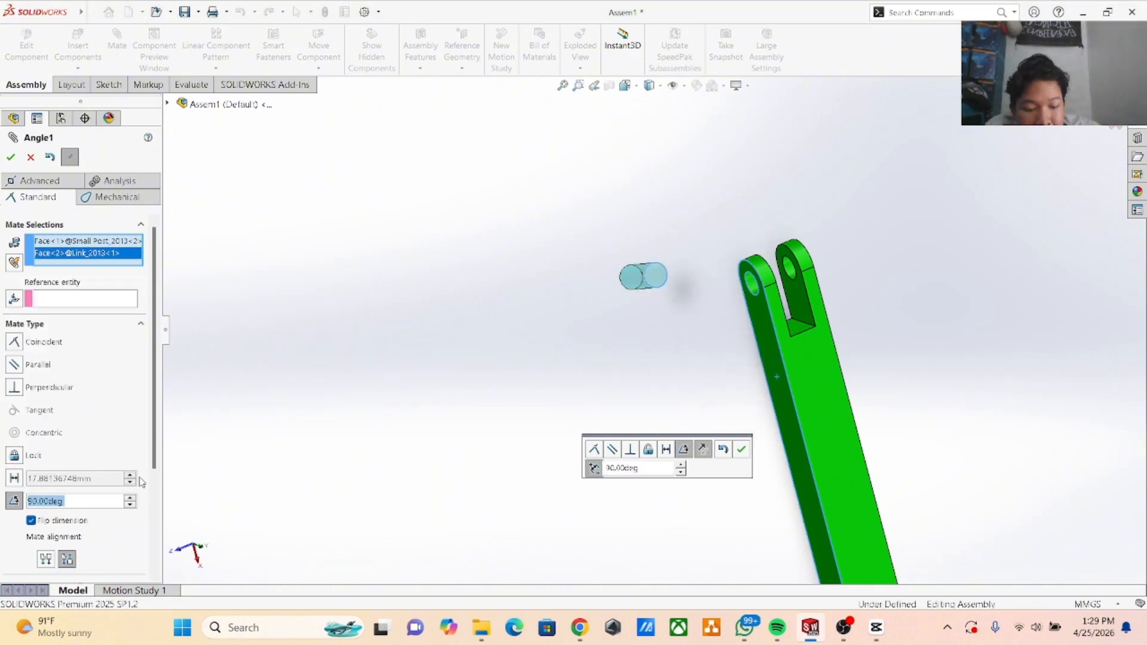
key("BackSpace")
type("1")
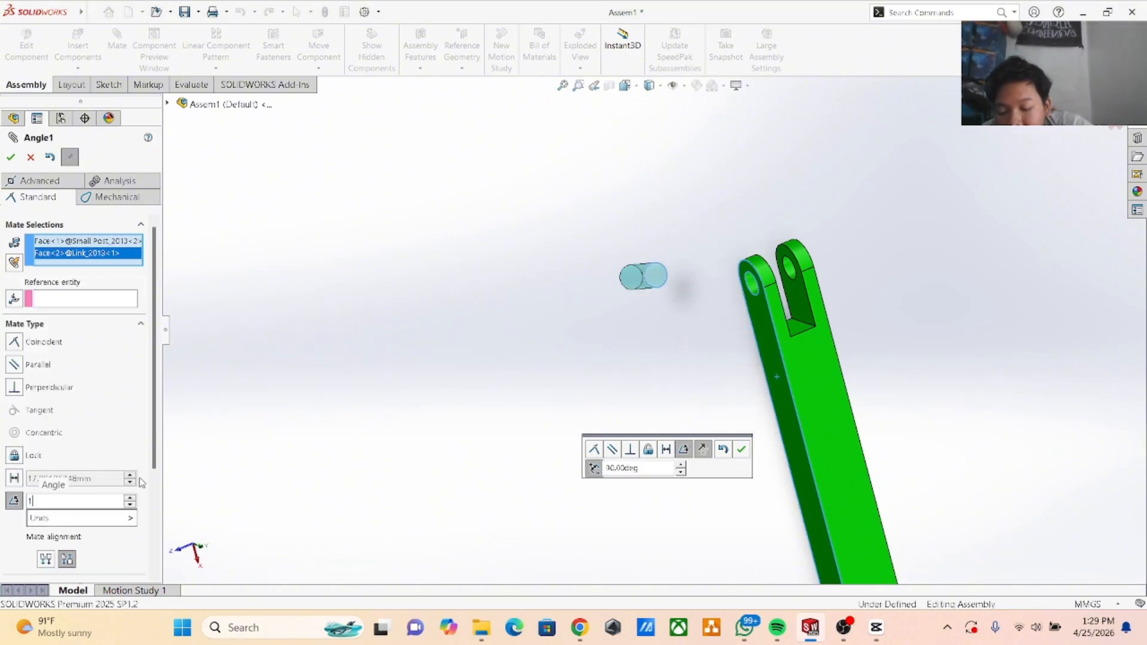
key("BackSpace")
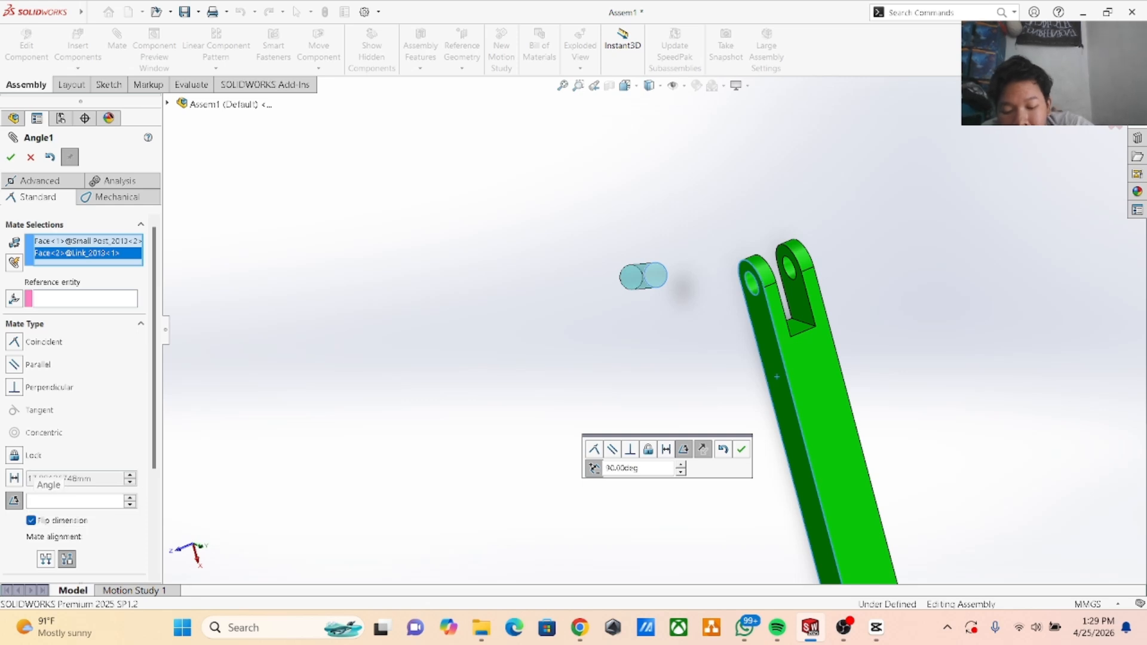
type("30")
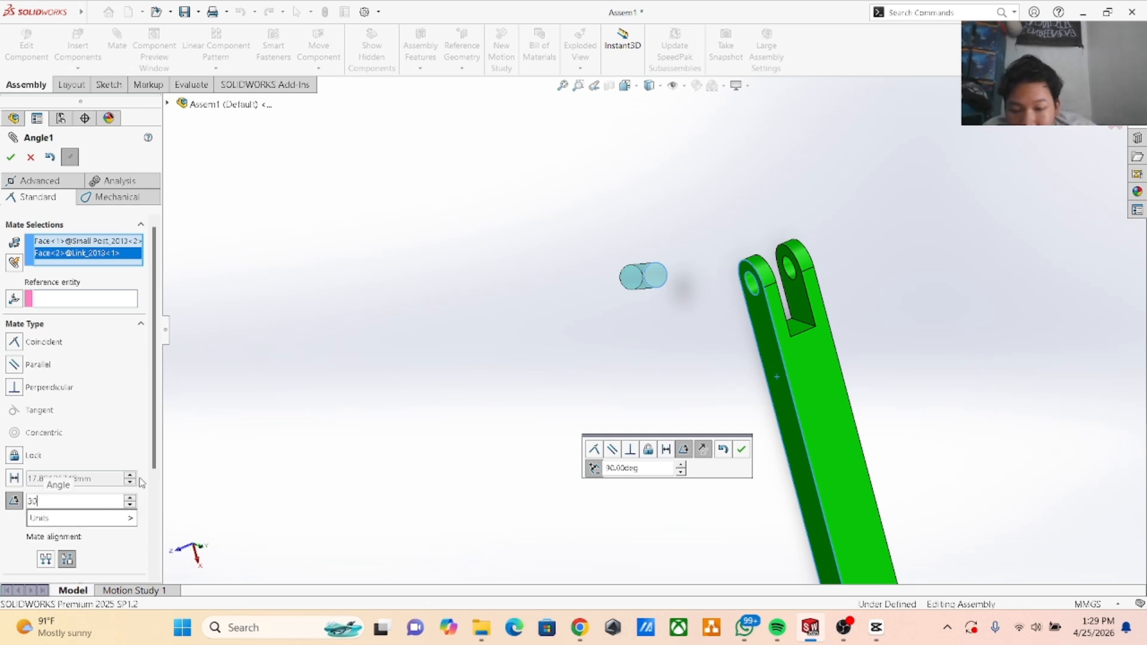
key("Return")
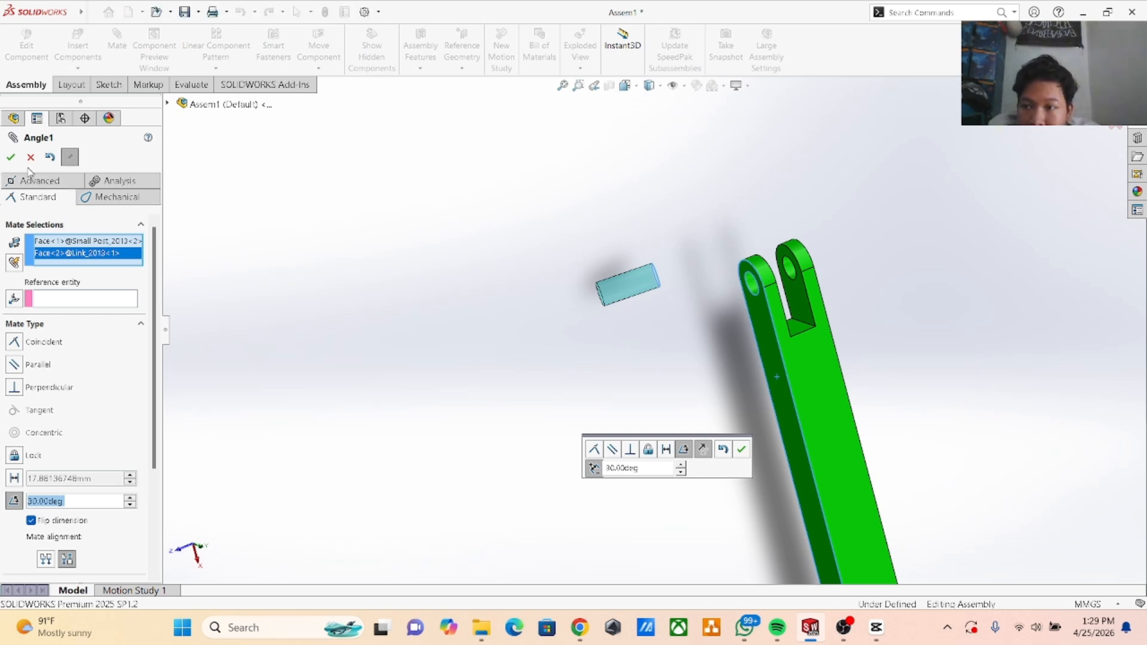
left_click(11, 158)
middle_click_drag(519, 307, 1010, 255)
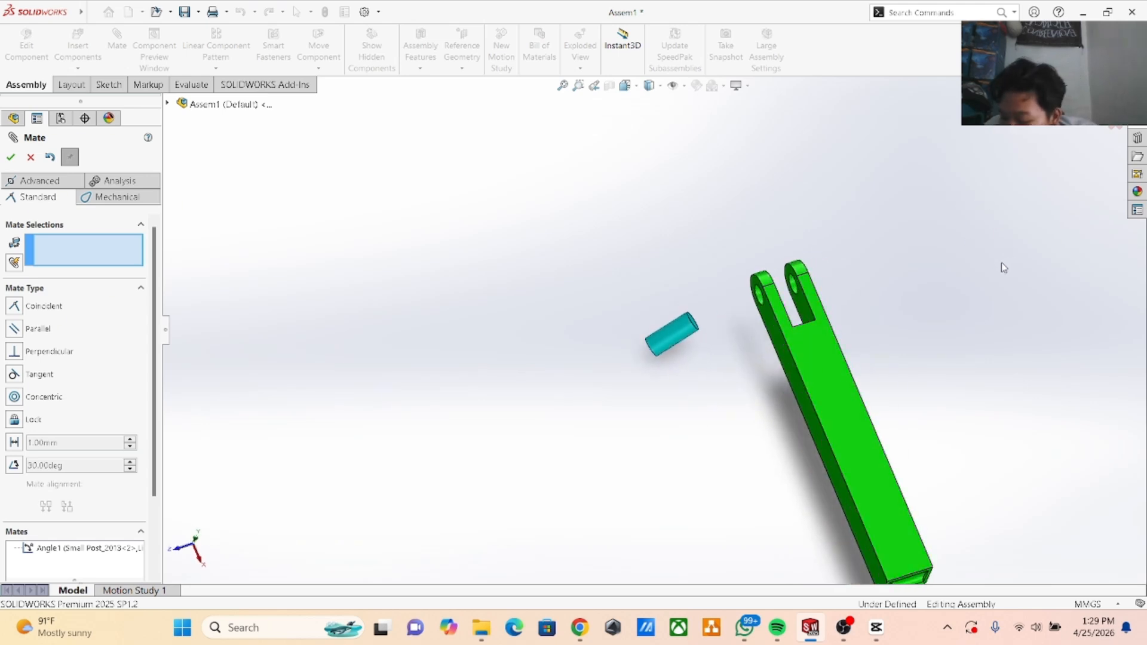
scroll(995, 295, "down", 2)
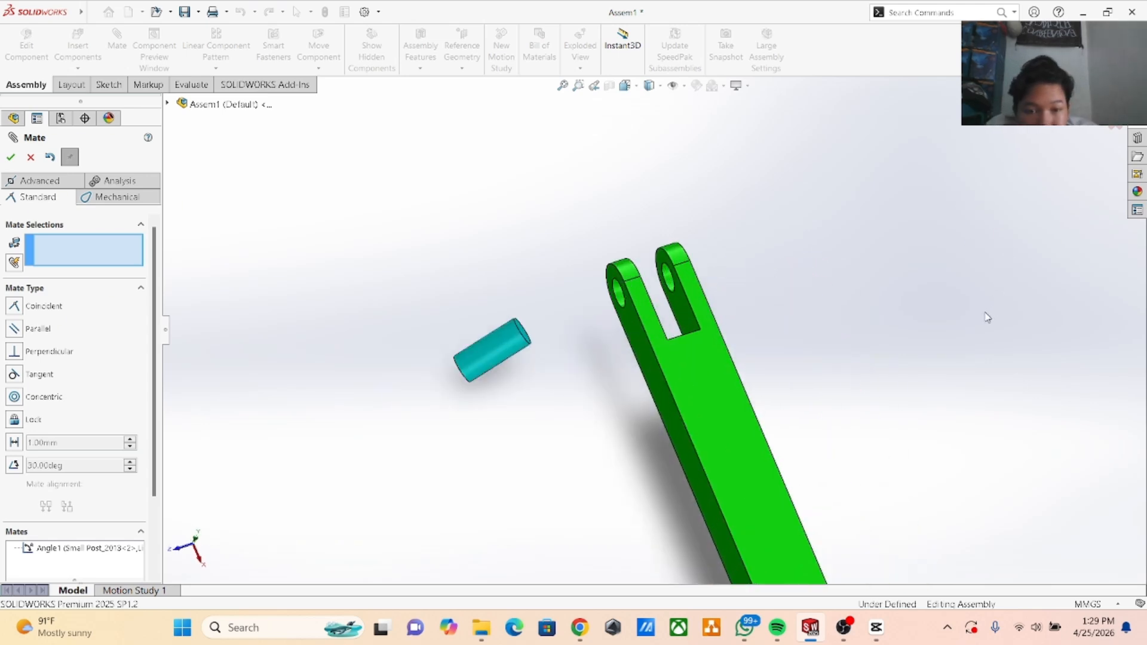
scroll(984, 317, "up", 1)
middle_click_drag(595, 394, 652, 399)
middle_click_drag(727, 350, 718, 391)
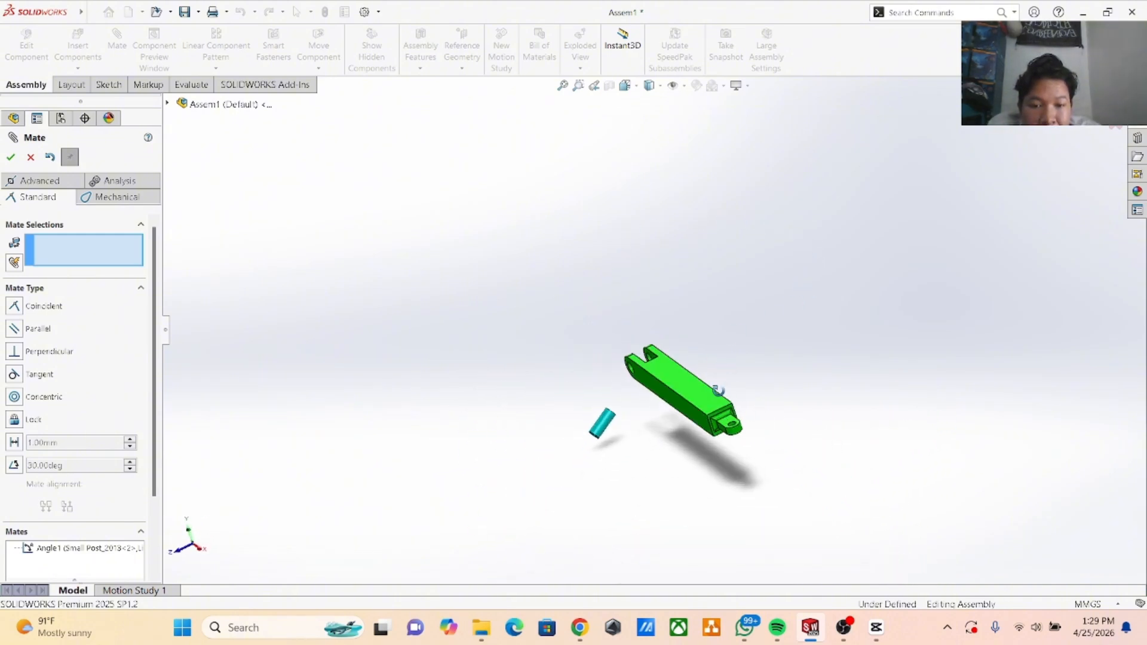
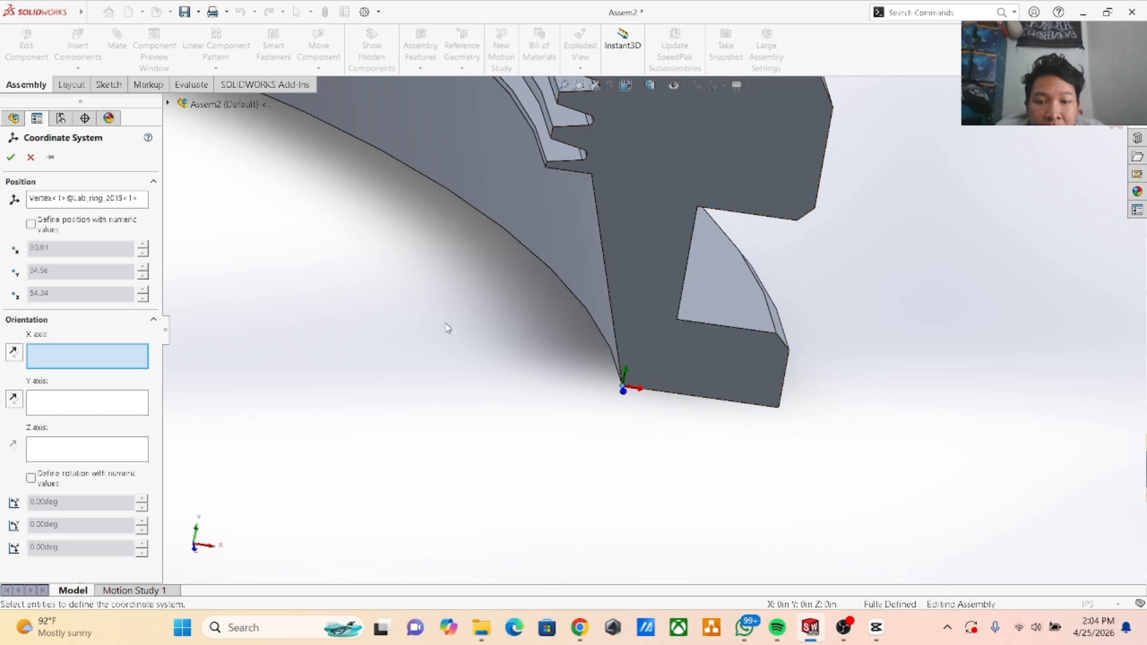
Orient the ring's coordinate system with X on the curved lower edge, Y on the bottom edge and reversed Z on the notch's upright edge.
left_click(491, 225)
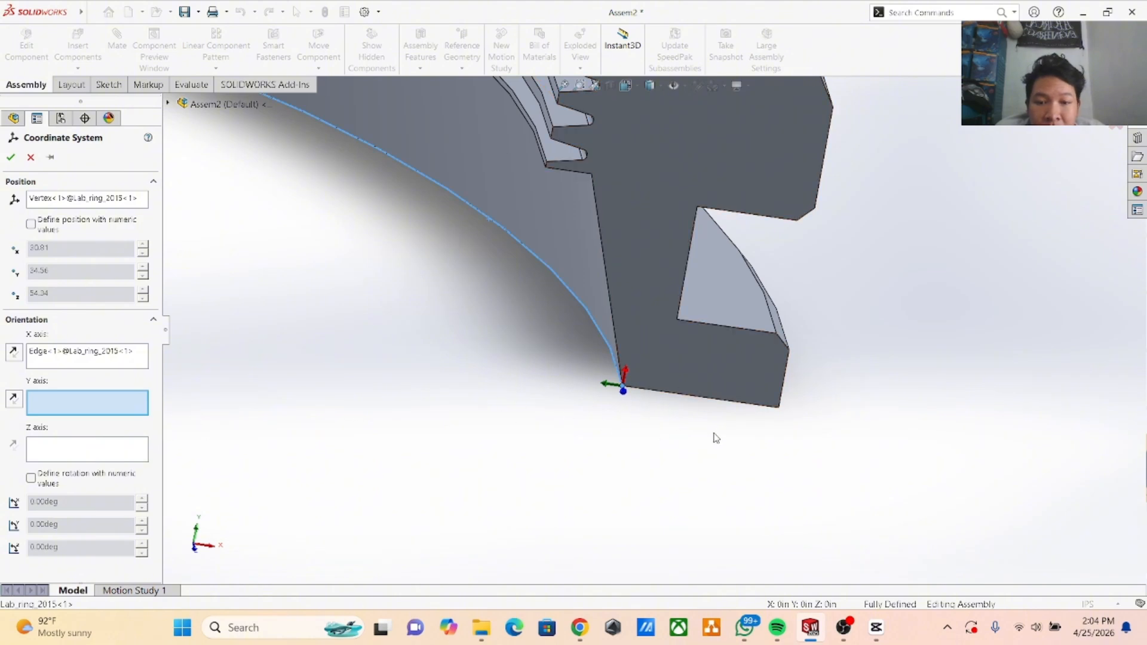
left_click(689, 399)
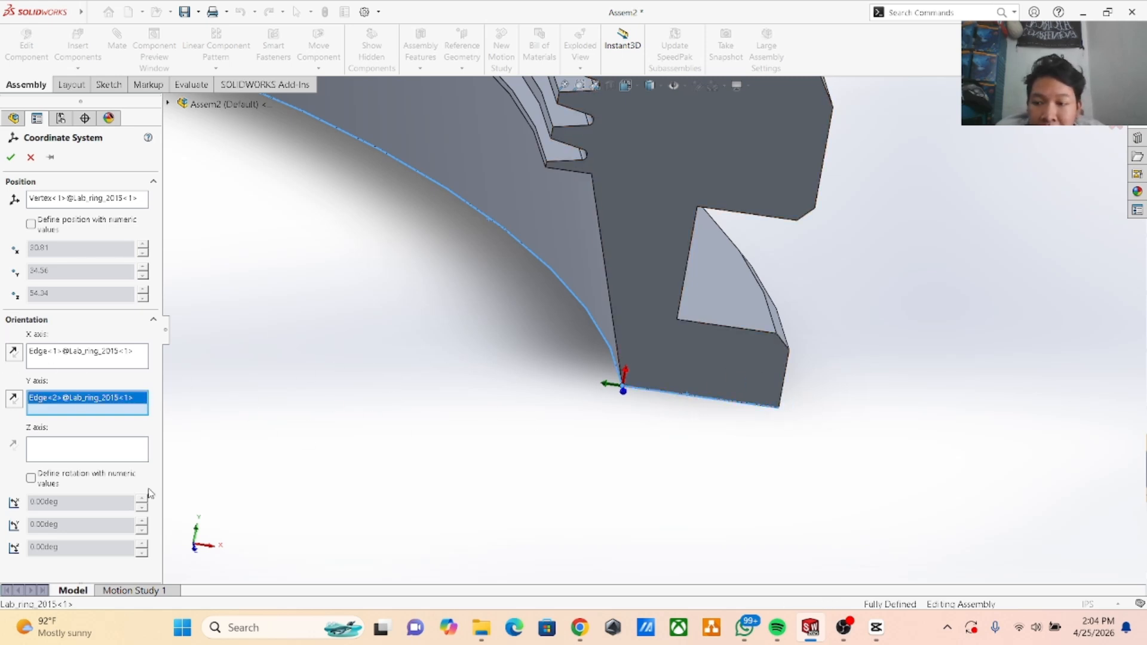
left_click(69, 457)
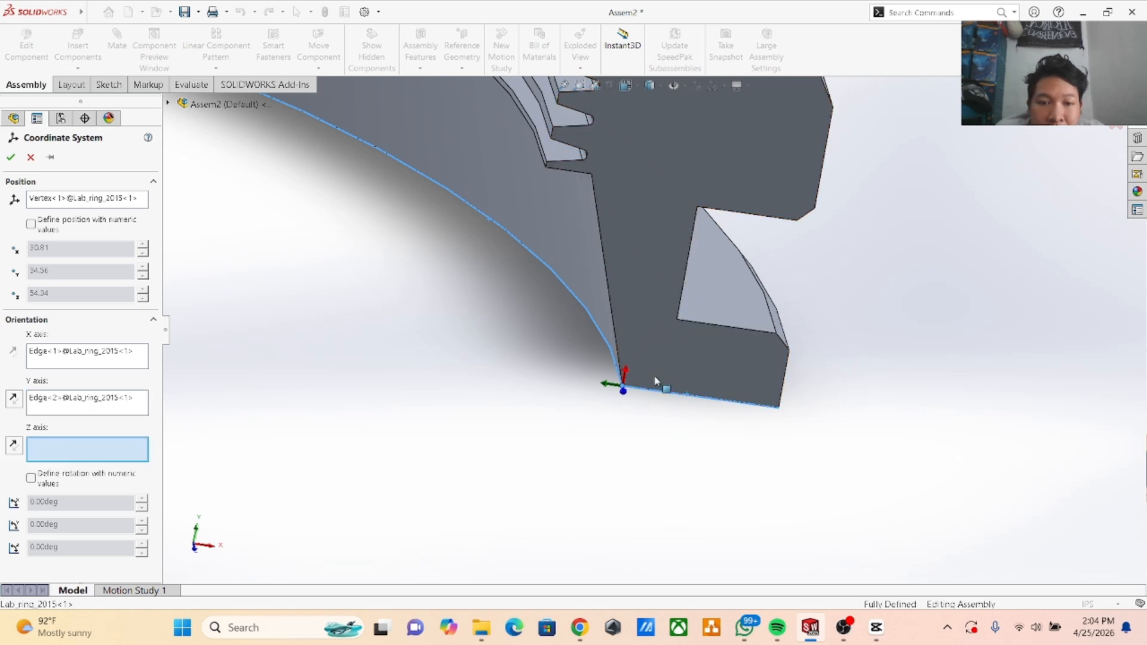
left_click(691, 245)
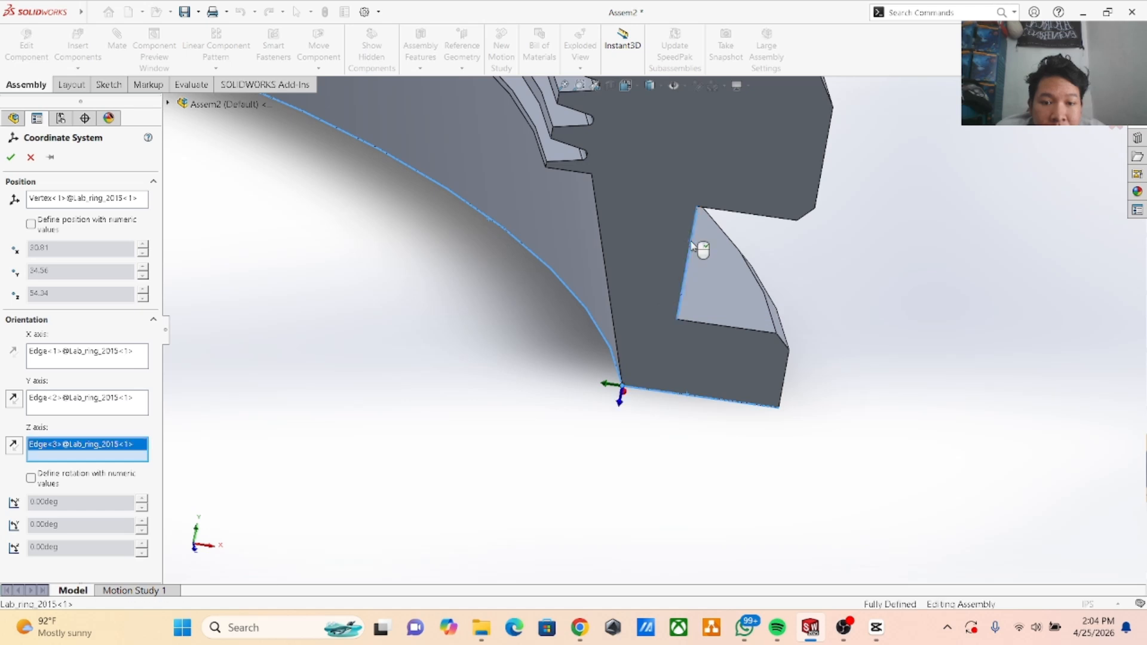
scroll(590, 428, "down", 1)
scroll(591, 427, "up", 1)
scroll(592, 427, "down", 1)
scroll(593, 425, "up", 1)
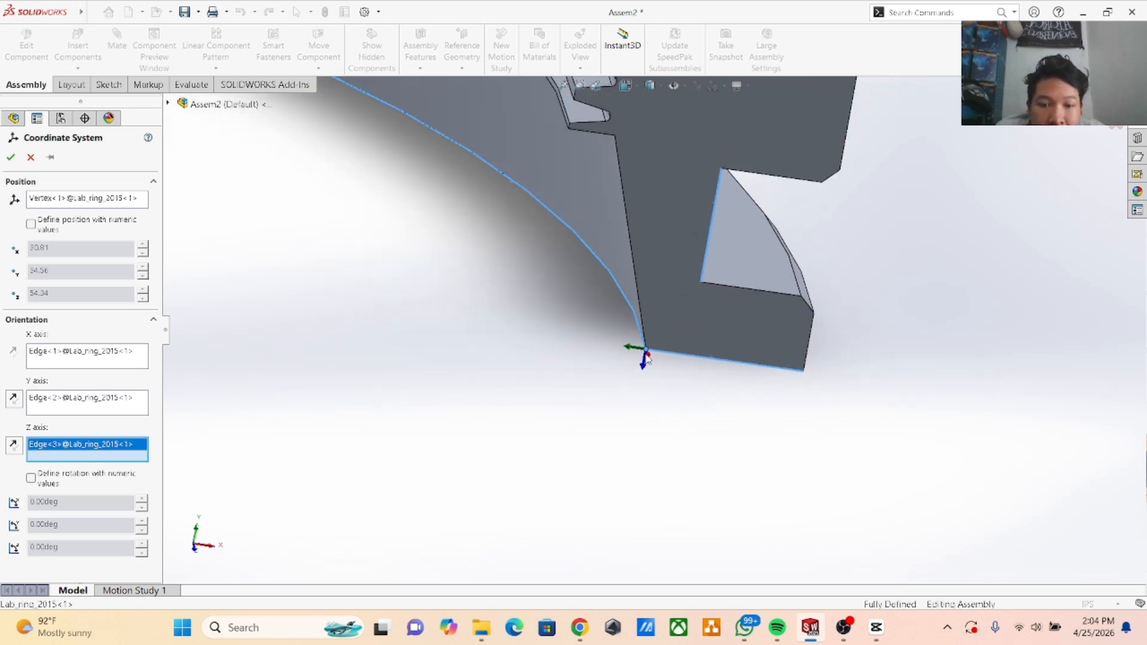
middle_click_drag(848, 289, 842, 300)
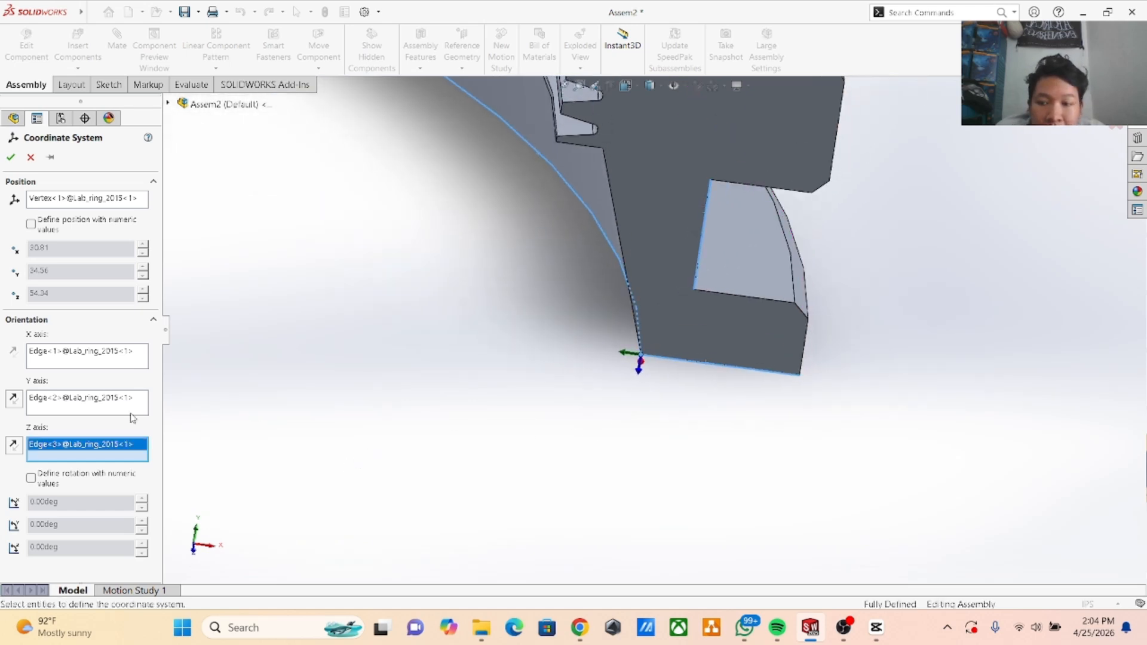
left_click(14, 445)
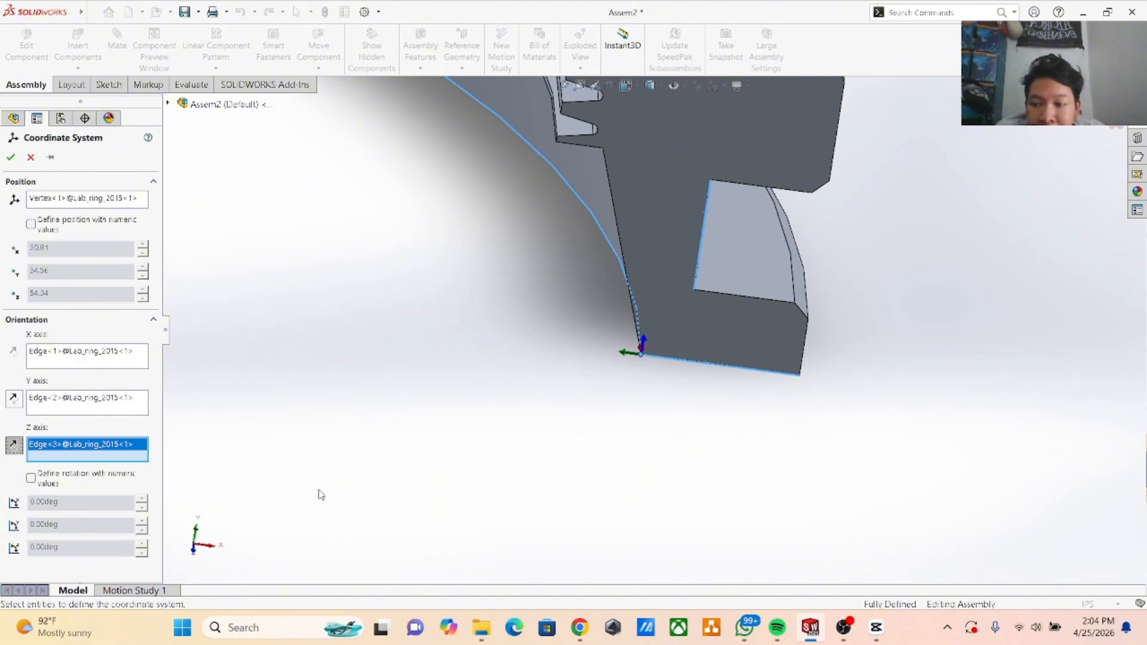
left_click(11, 158)
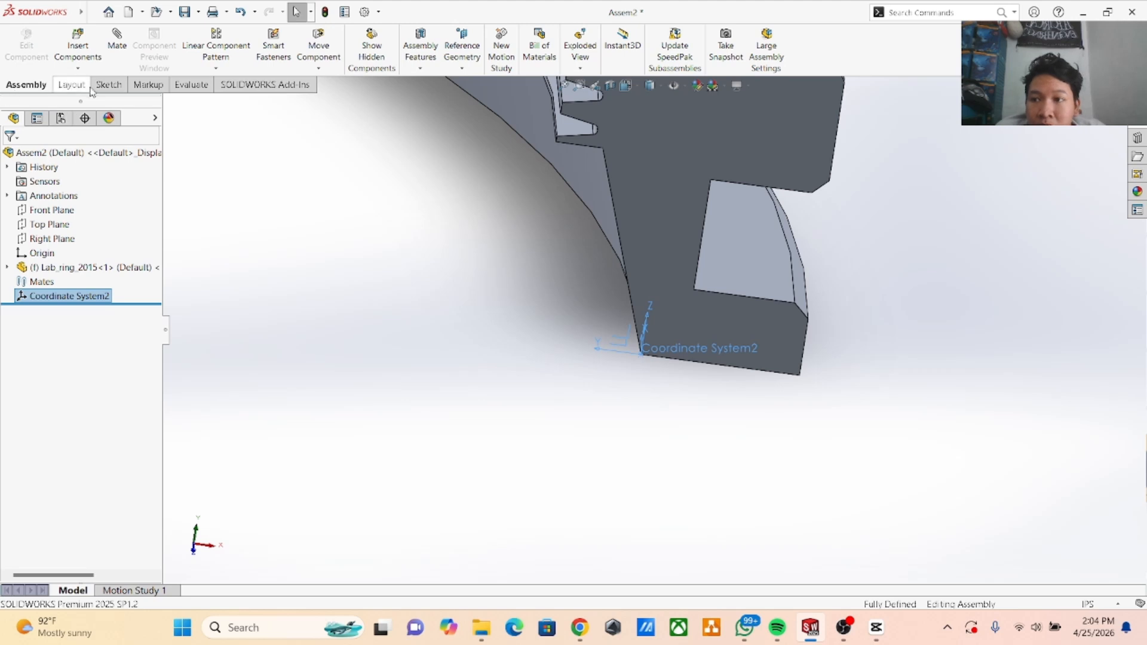
Evaluate the assembly's mass properties with coordinate values reported relative to Coordinate System2.
left_click(191, 84)
left_click(195, 44)
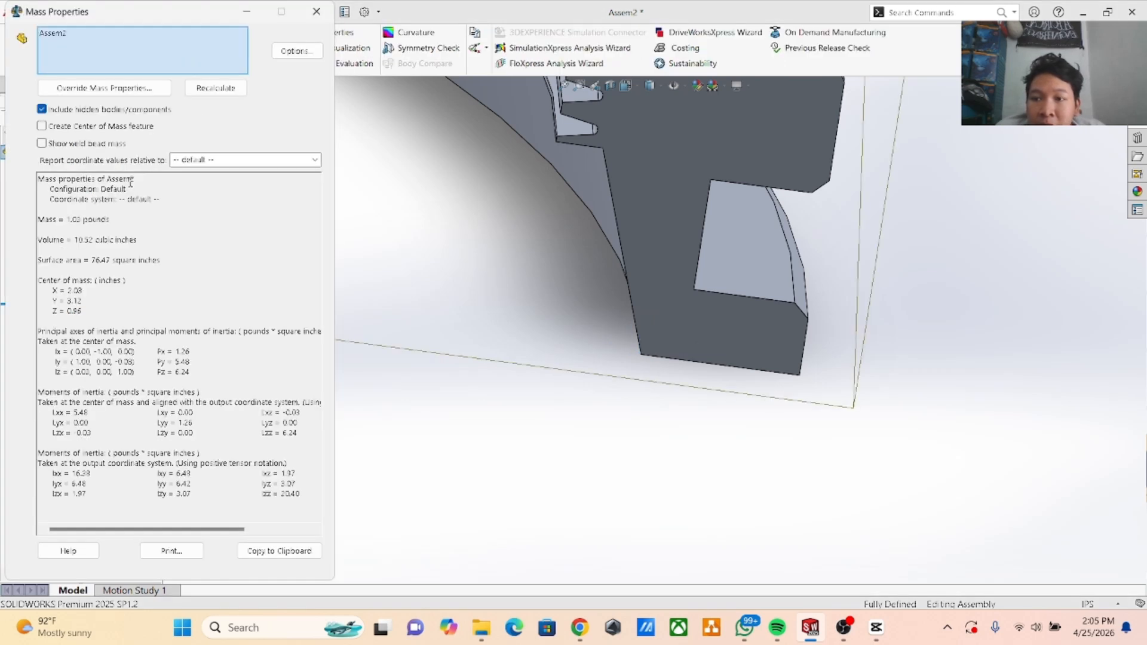
left_click(236, 159)
left_click(313, 160)
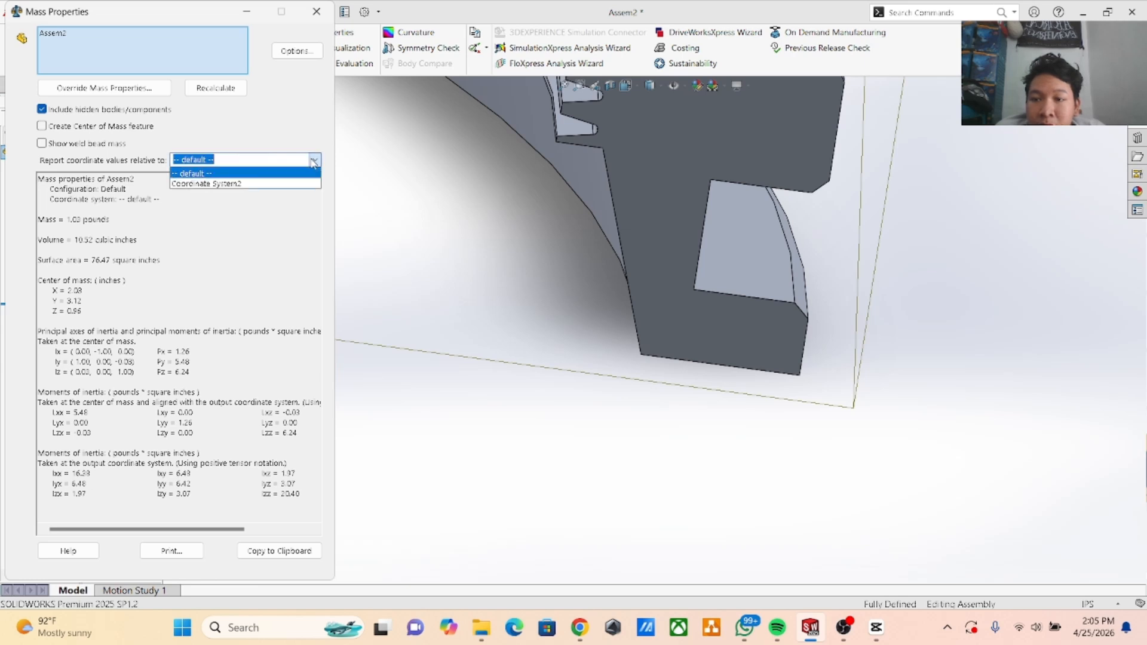
left_click(263, 182)
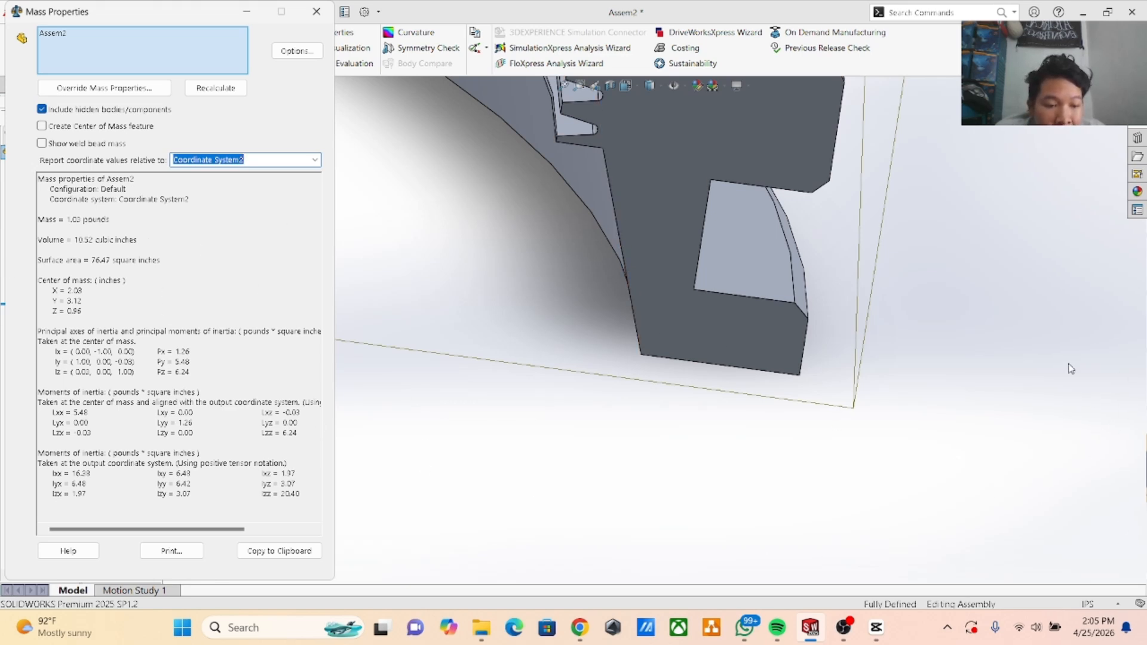
left_click(317, 11)
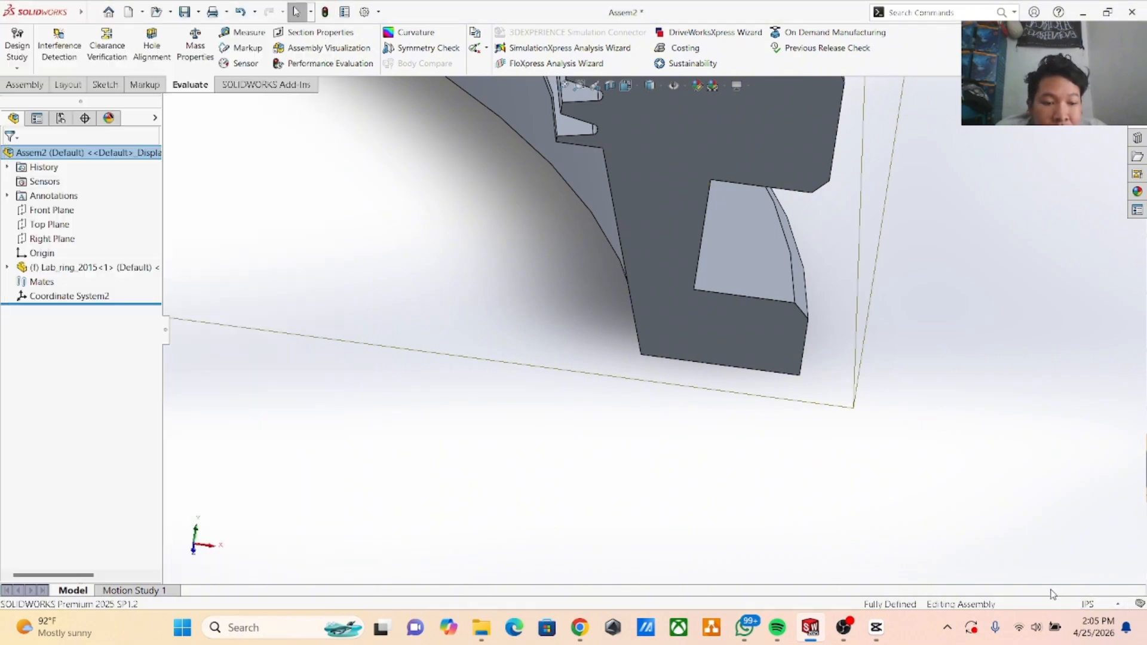
Check the document unit system and compare the reported center of mass with the answer on the Labyrinth Ring slide in Canva.
left_click(1120, 604)
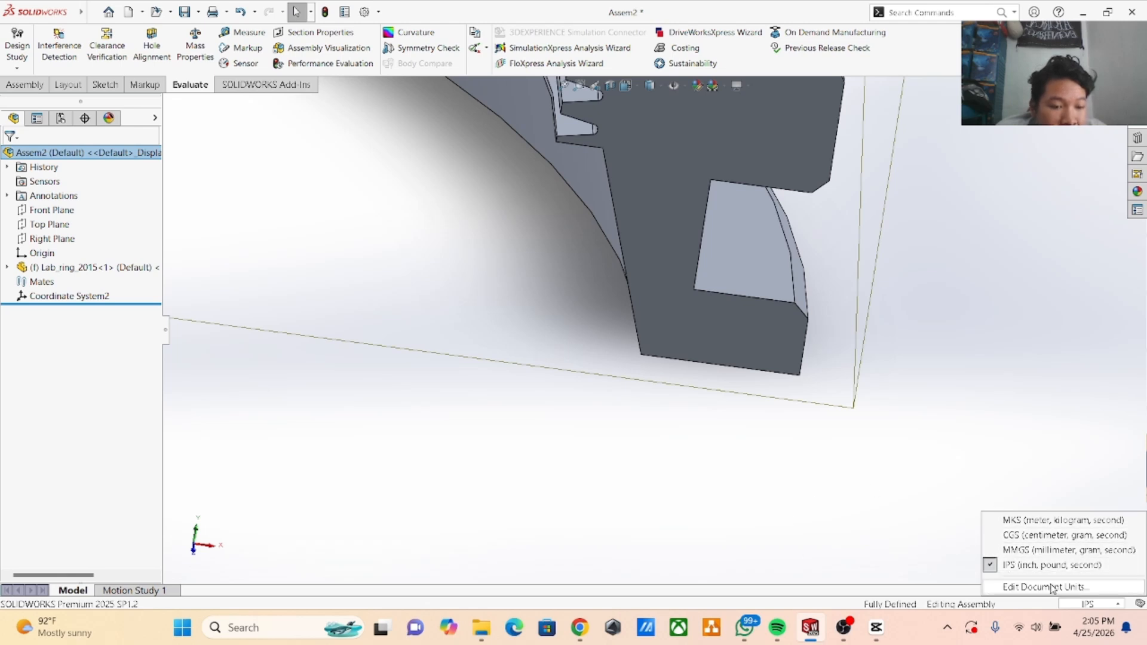
left_click(1115, 605)
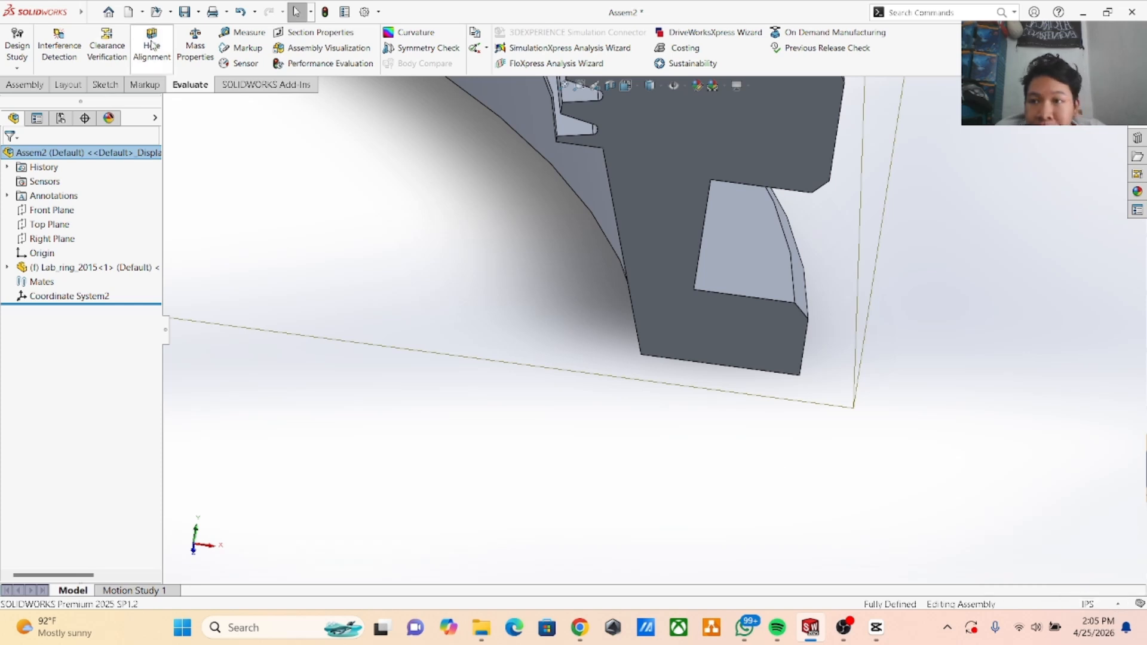
left_click(194, 46)
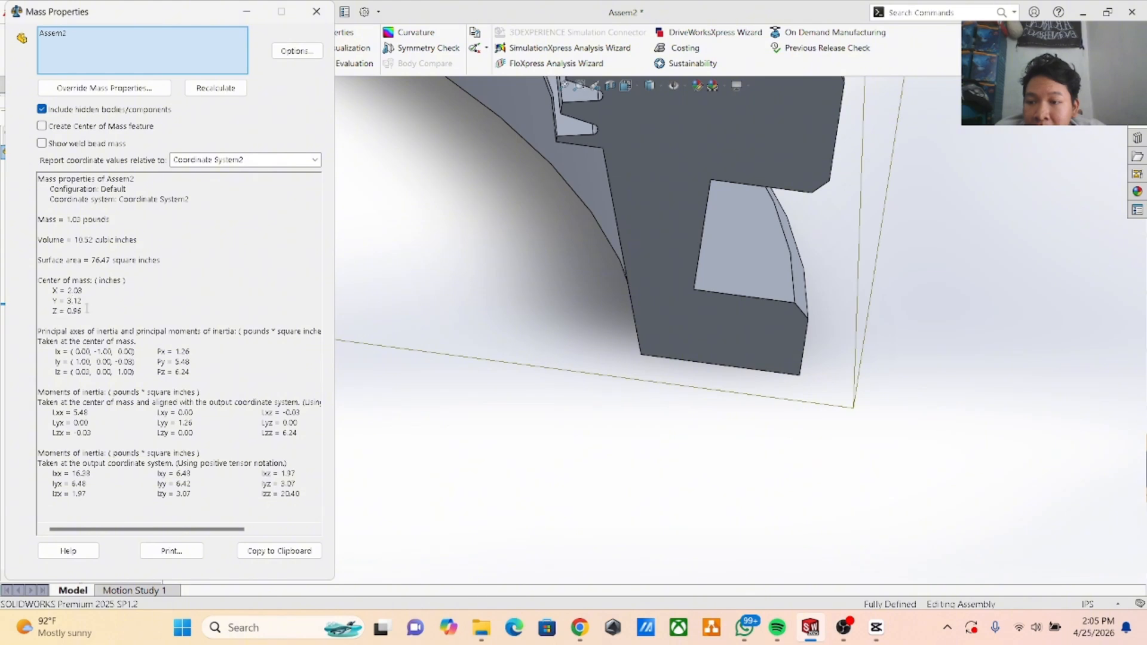
left_click(579, 628)
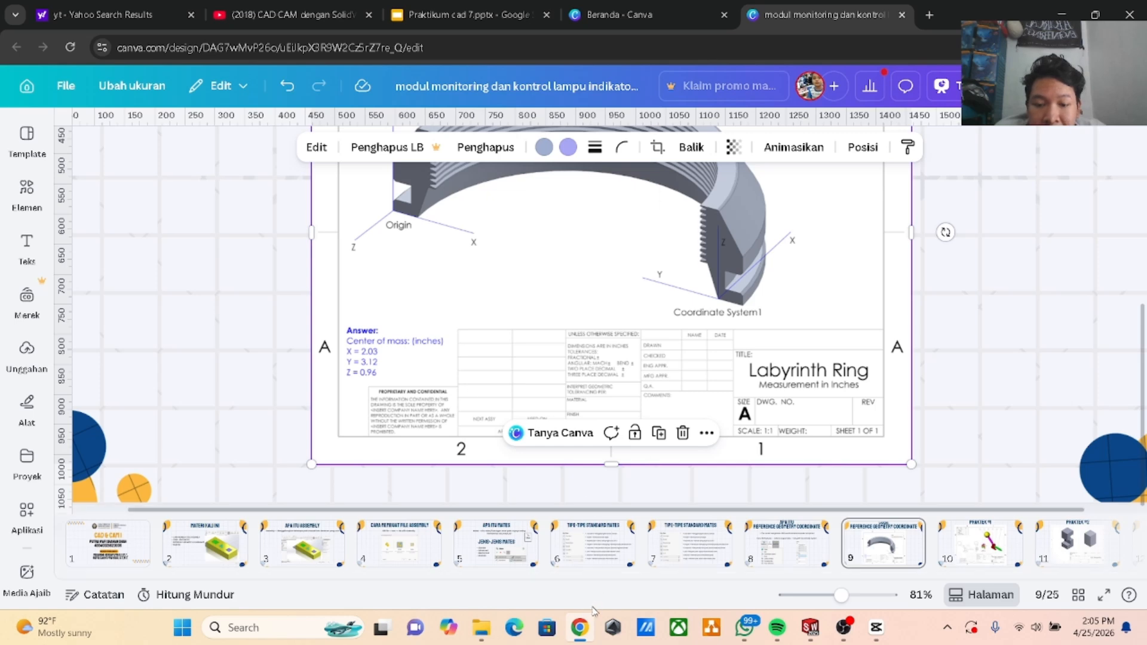
left_click(579, 626)
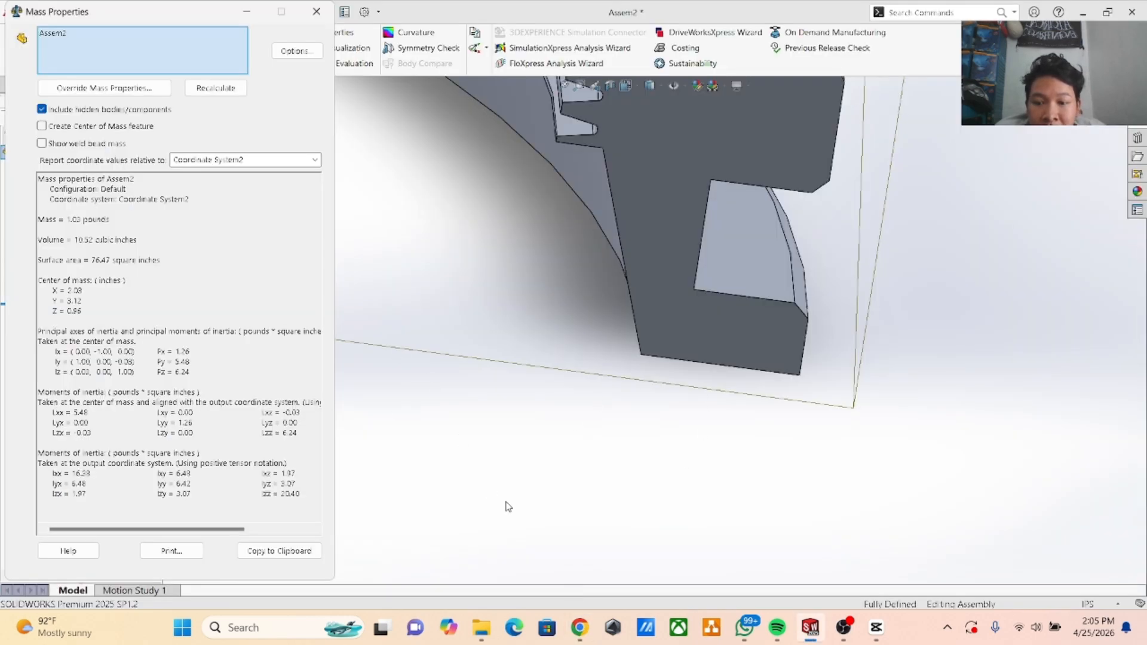
scroll(633, 244, "up", 2)
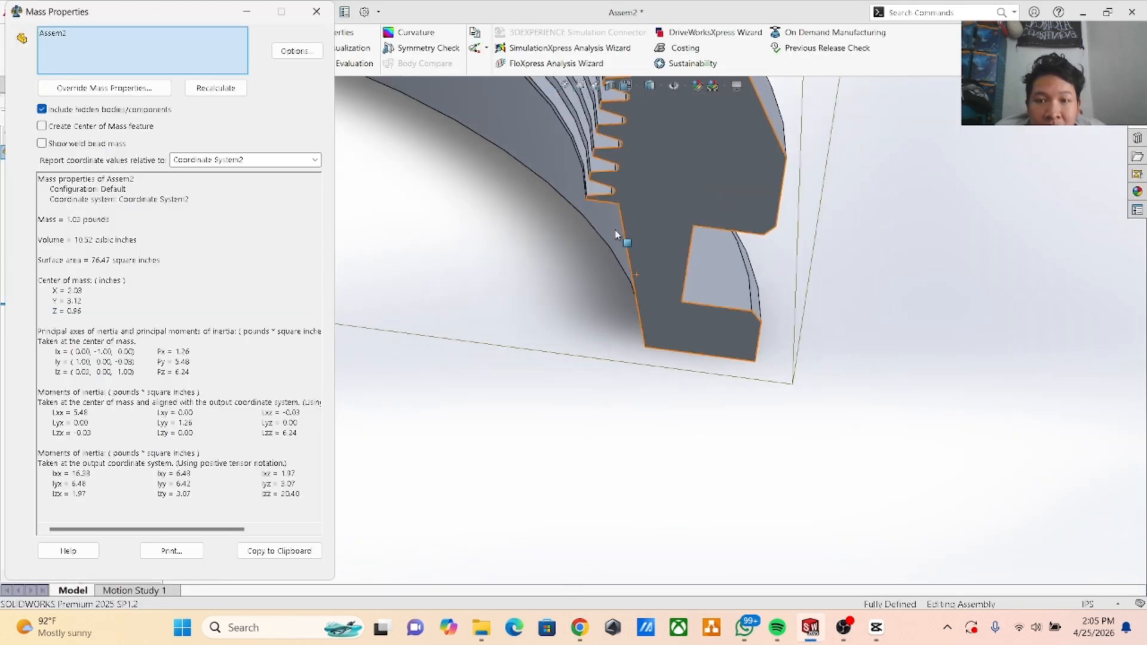
left_click(317, 11)
scroll(456, 246, "up", 4)
scroll(484, 173, "down", 3)
scroll(525, 185, "up", 3)
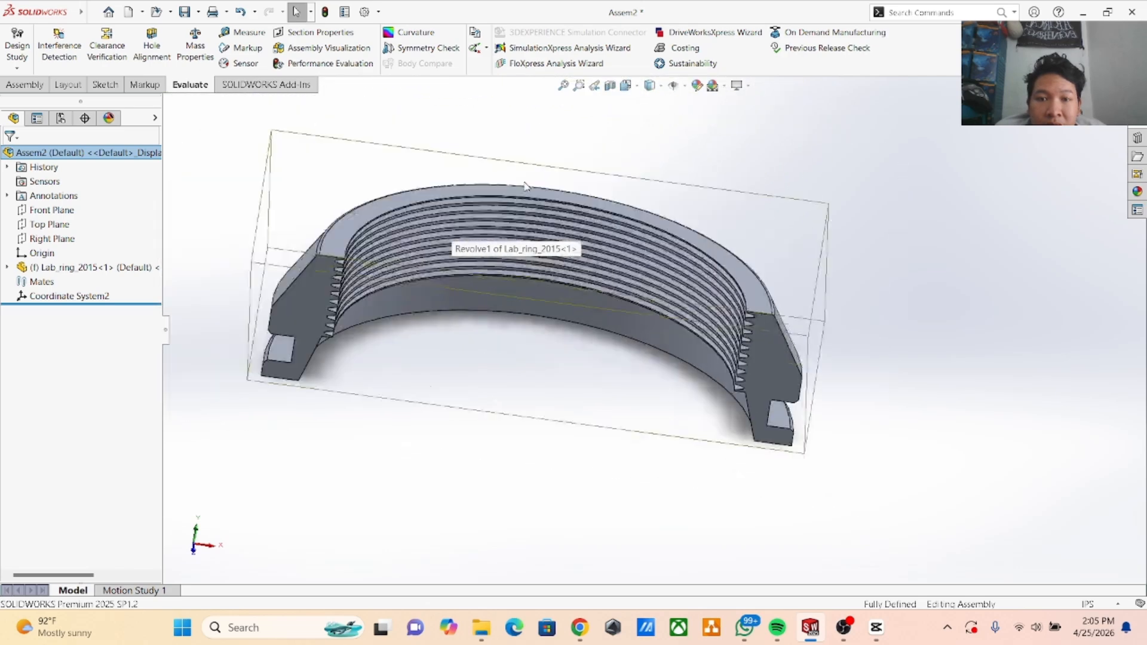
scroll(727, 254, "down", 2)
scroll(771, 350, "up", 2)
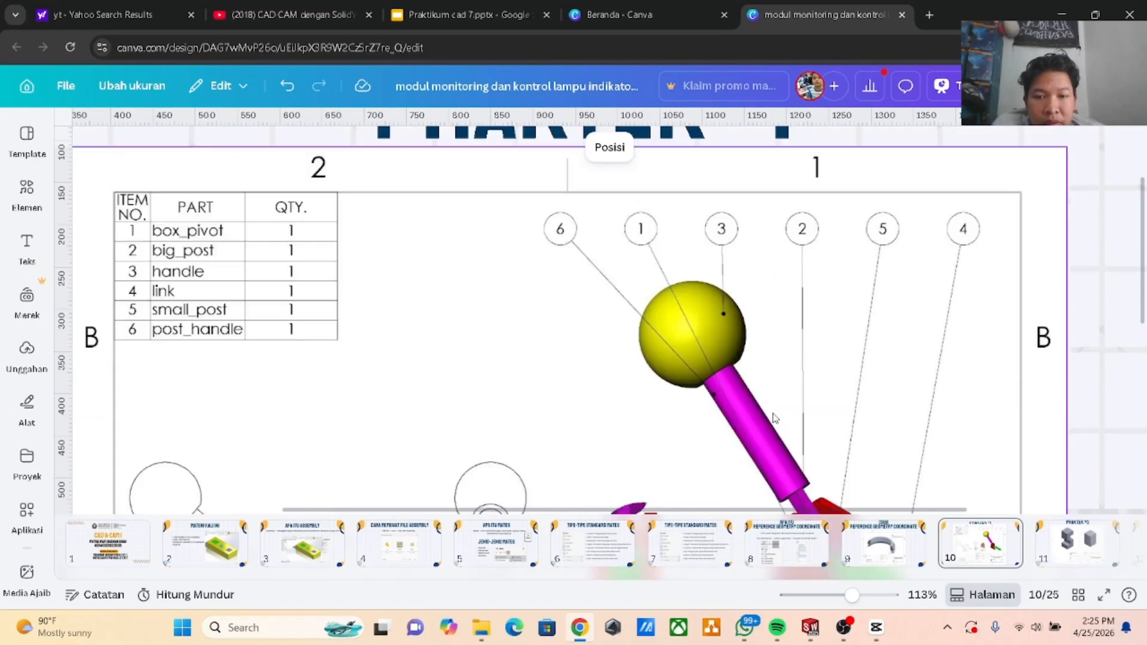
Review the Practice_Assembly_1 drawing and its parts list on the Praktek #1 slide in Canva.
scroll(774, 417, "down", 5, "ctrl")
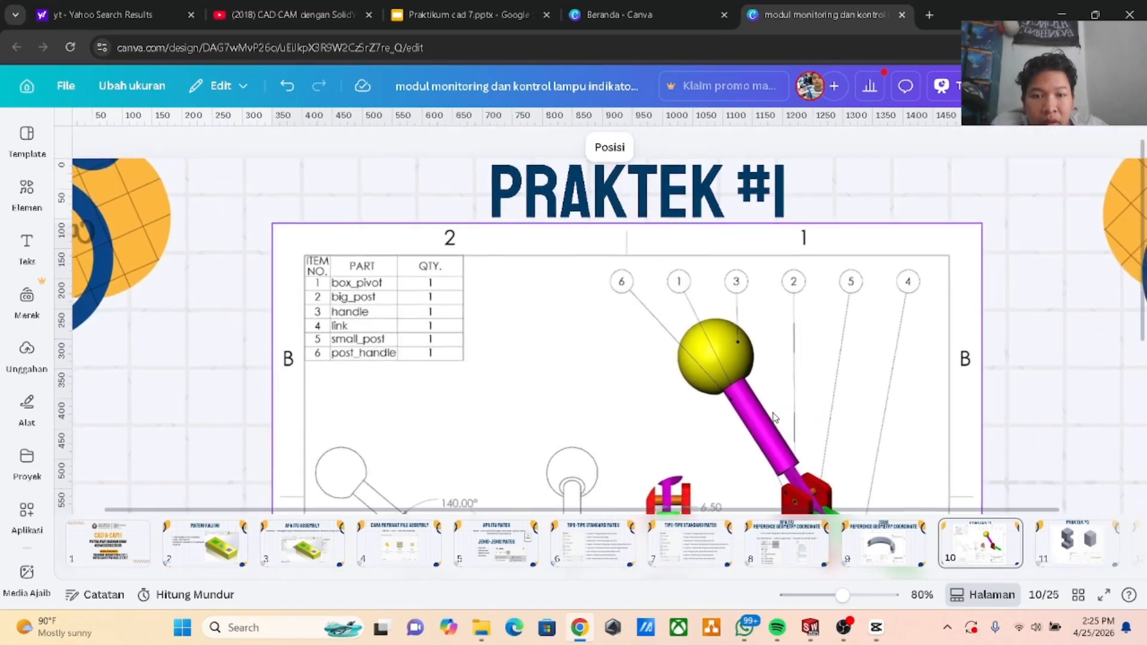
scroll(774, 417, "down", 3, "ctrl")
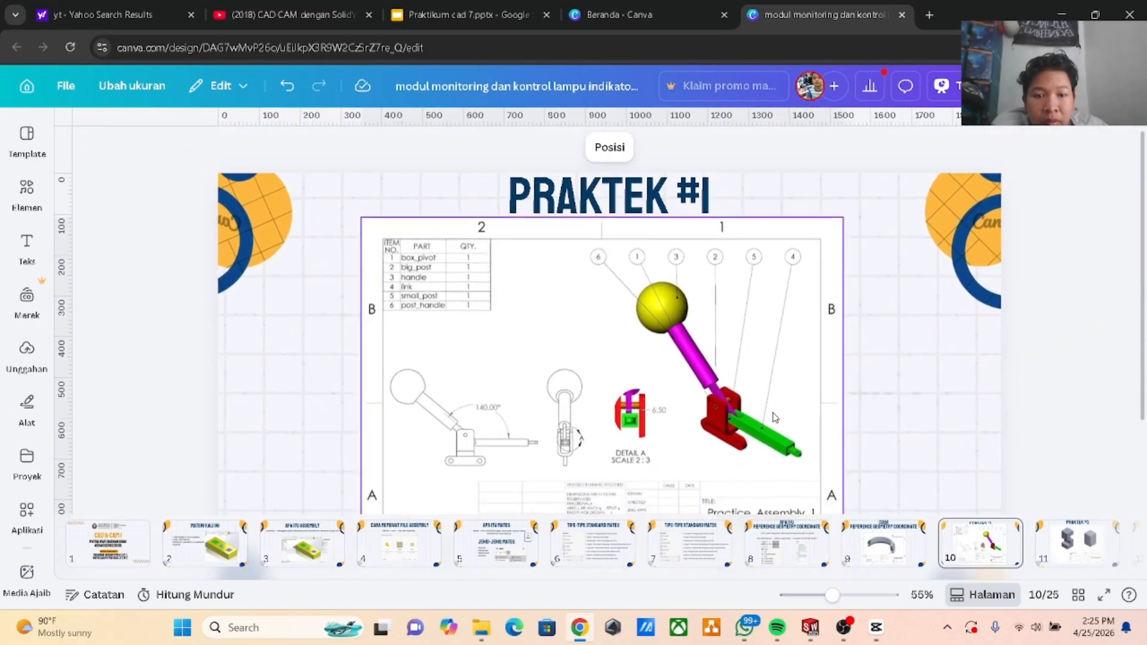
scroll(774, 417, "down", 1)
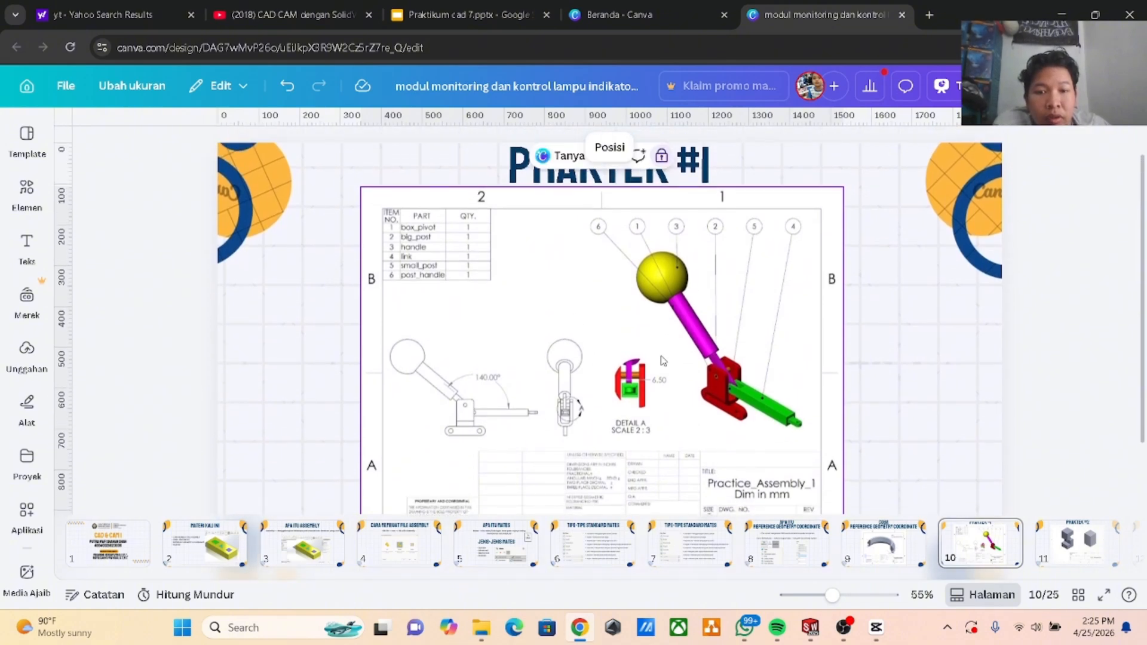
Switch to the empty Assem4 assembly in SOLIDWORKS and place Box_Pivot_2013 as its first component.
scroll(684, 343, "down", 2)
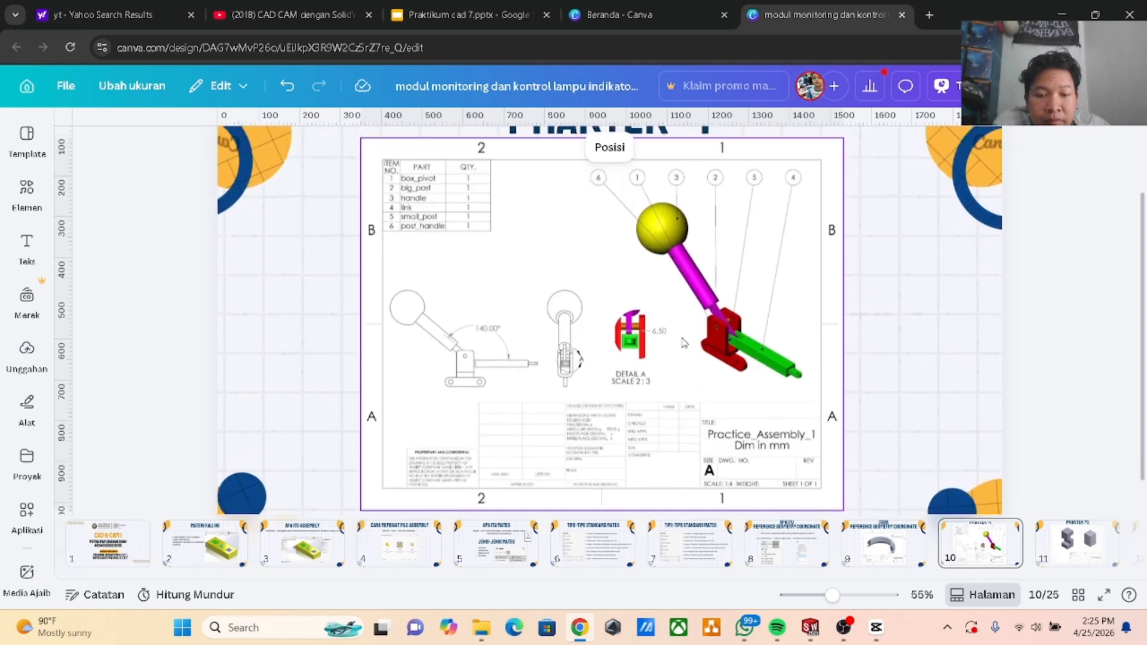
mouse_move(798, 633)
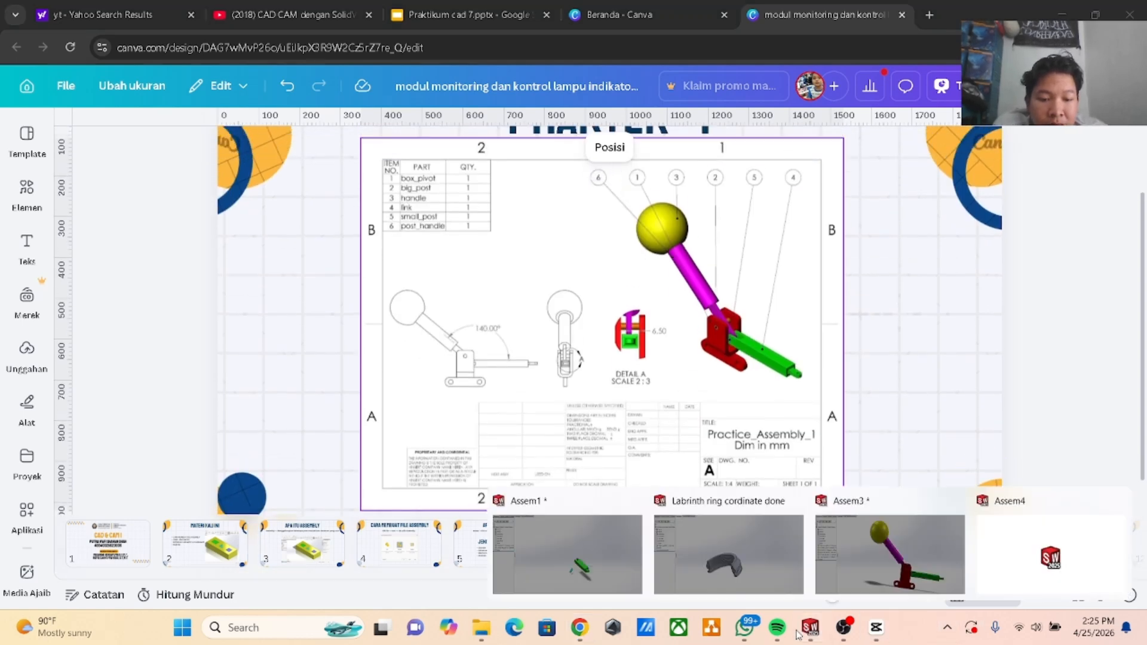
left_click(1005, 564)
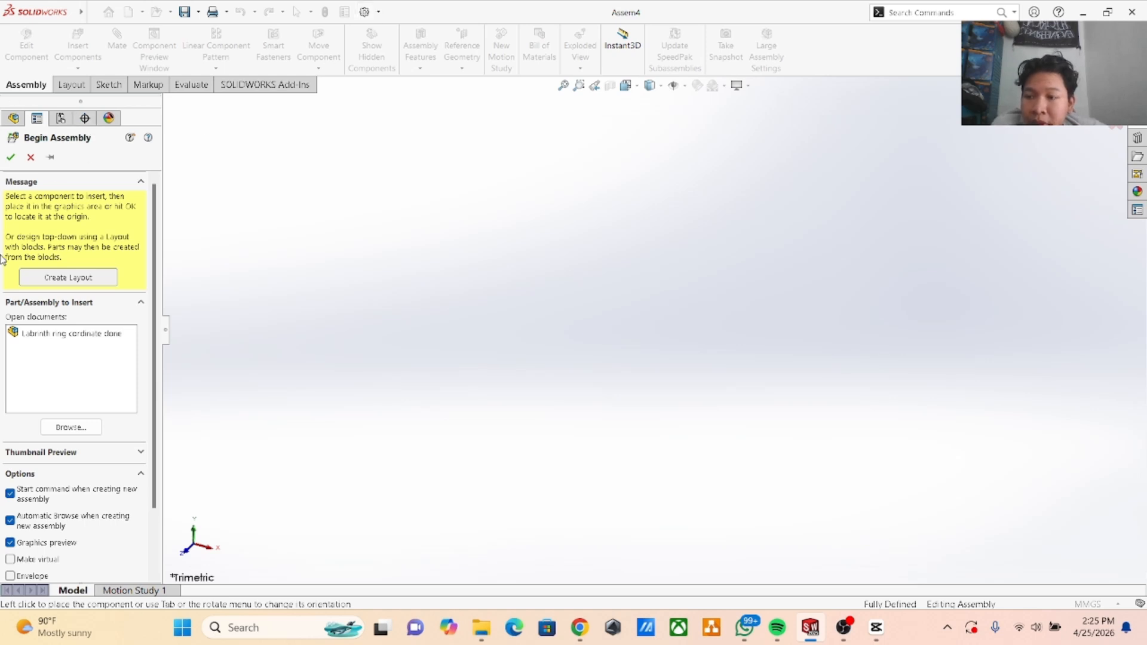
left_click(59, 426)
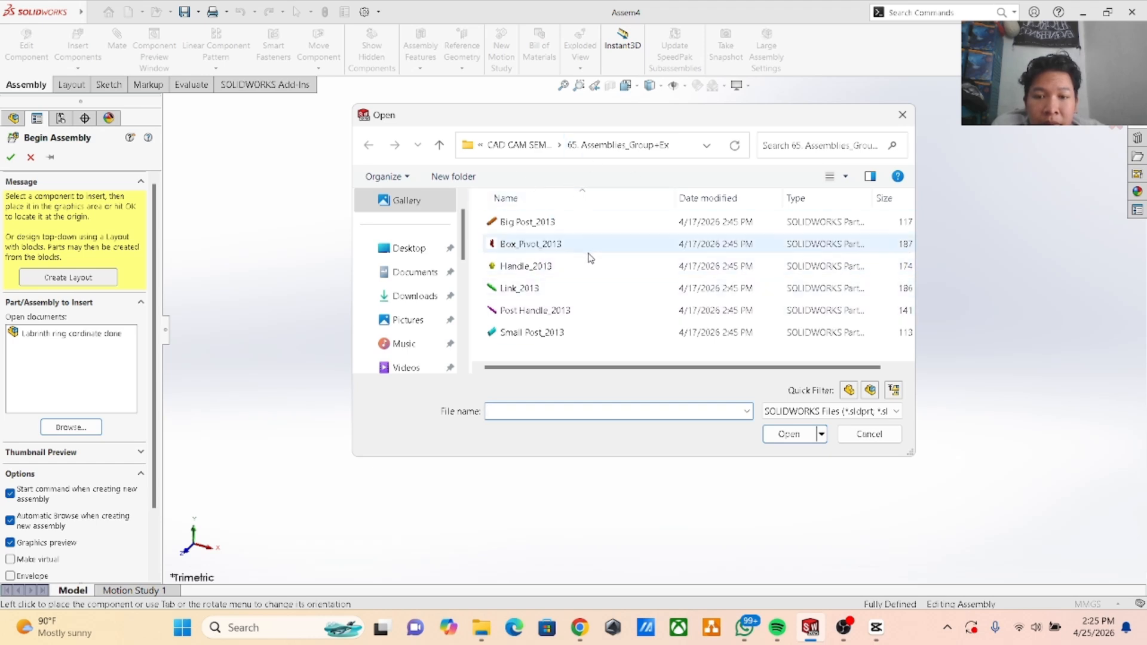
left_click(559, 244)
left_click(788, 433)
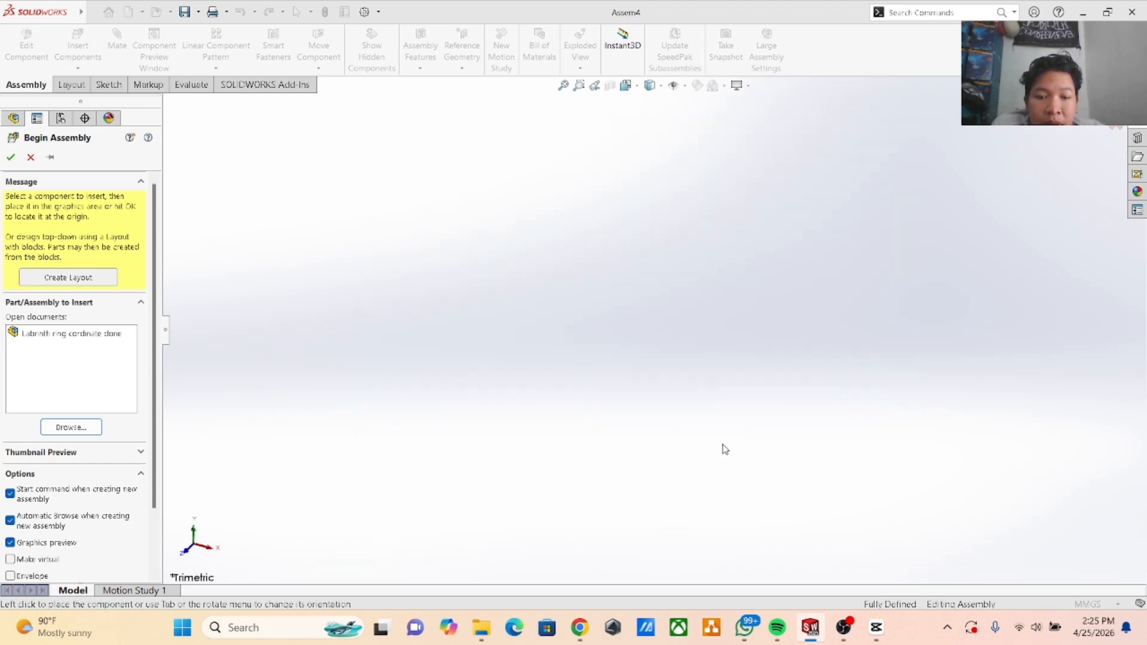
left_click(615, 375)
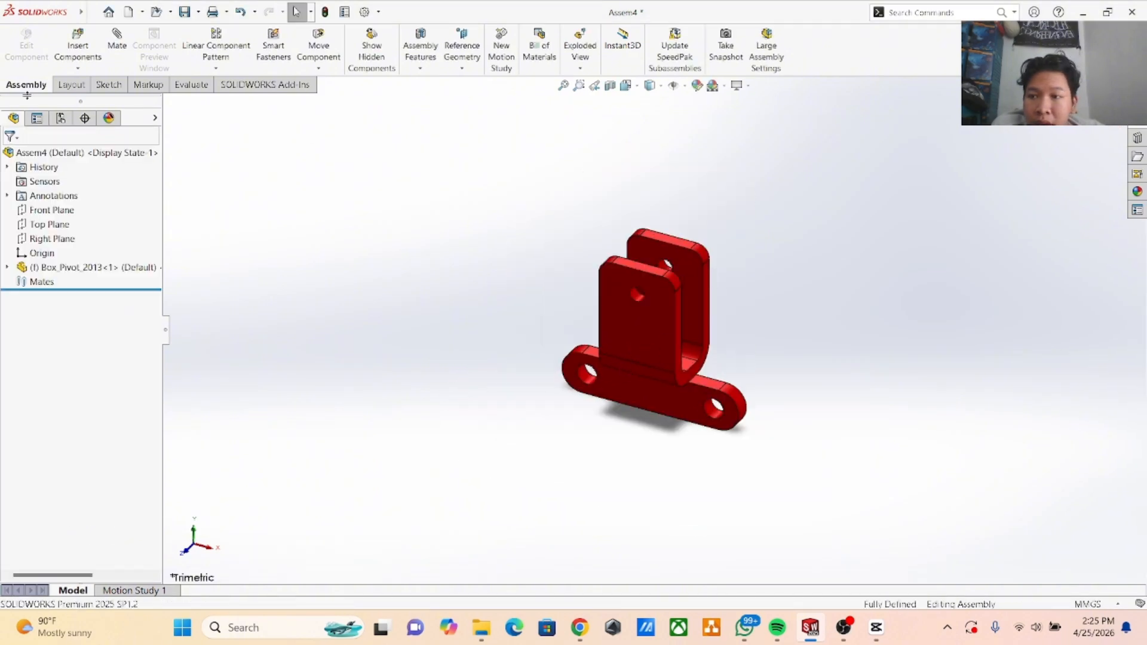
Start inserting further components and browse the 65. Assemblies_Group+Ex folder for their part files.
left_click(78, 68)
left_click(105, 84)
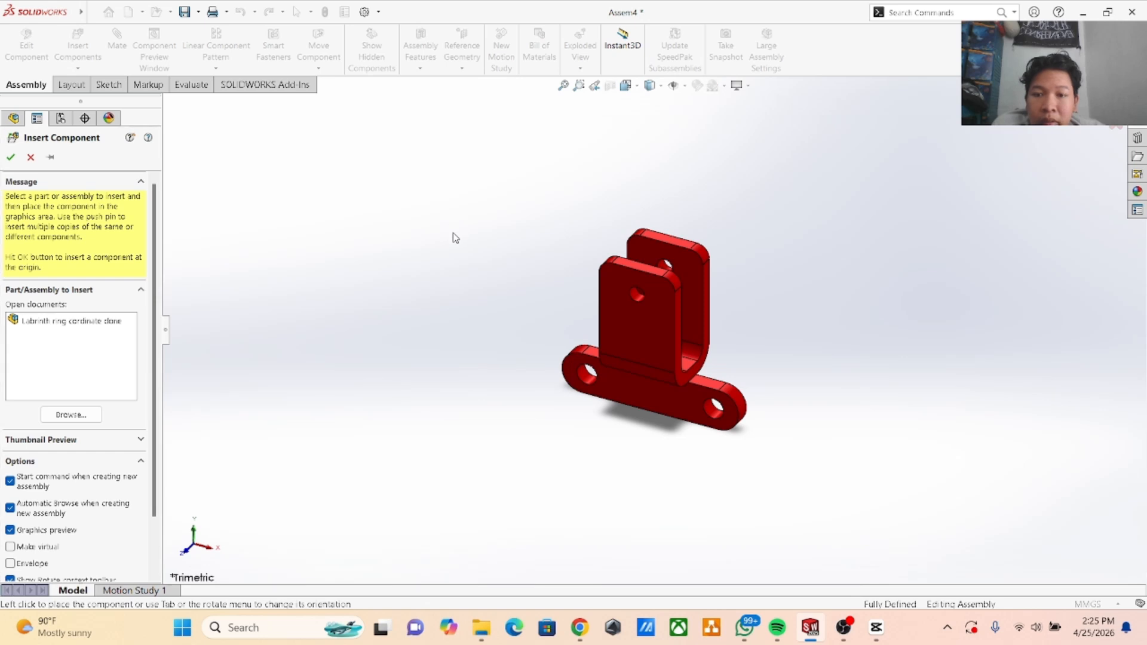
left_click(84, 414)
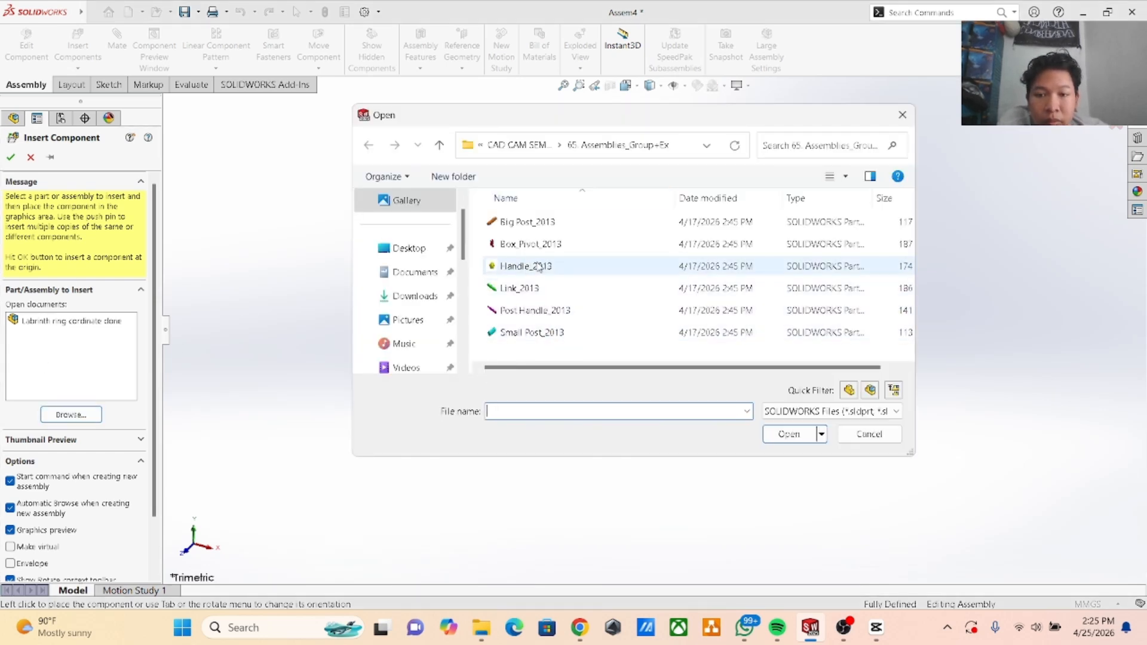
left_click(526, 266)
scroll(551, 294, "down", 2, "ctrl")
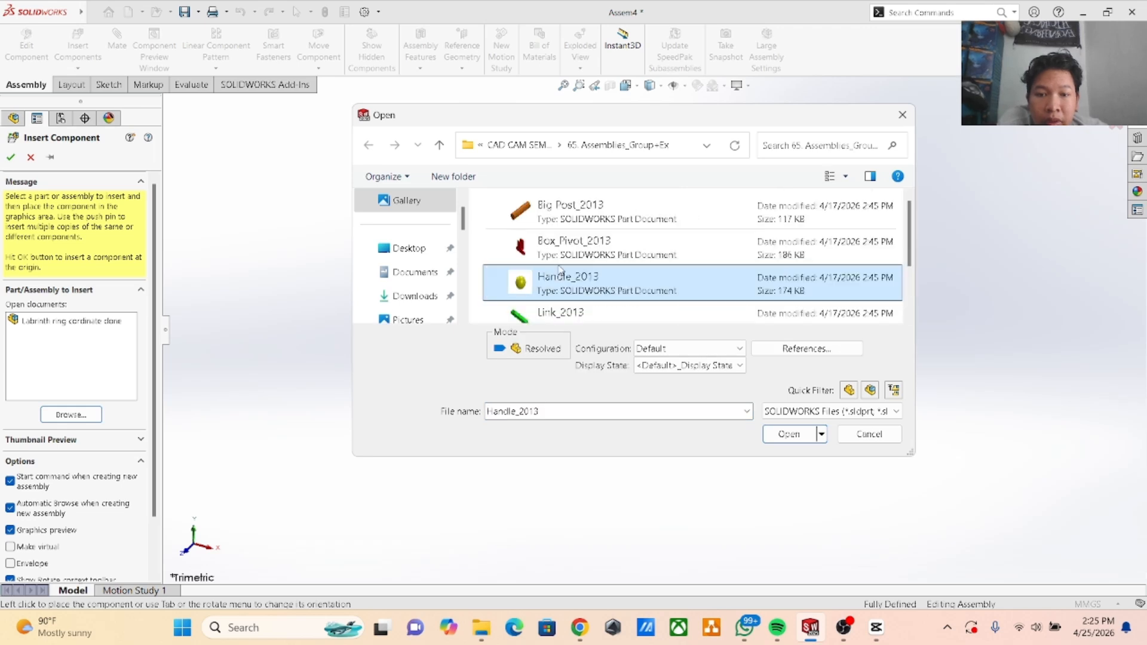
left_click(562, 288, "shift")
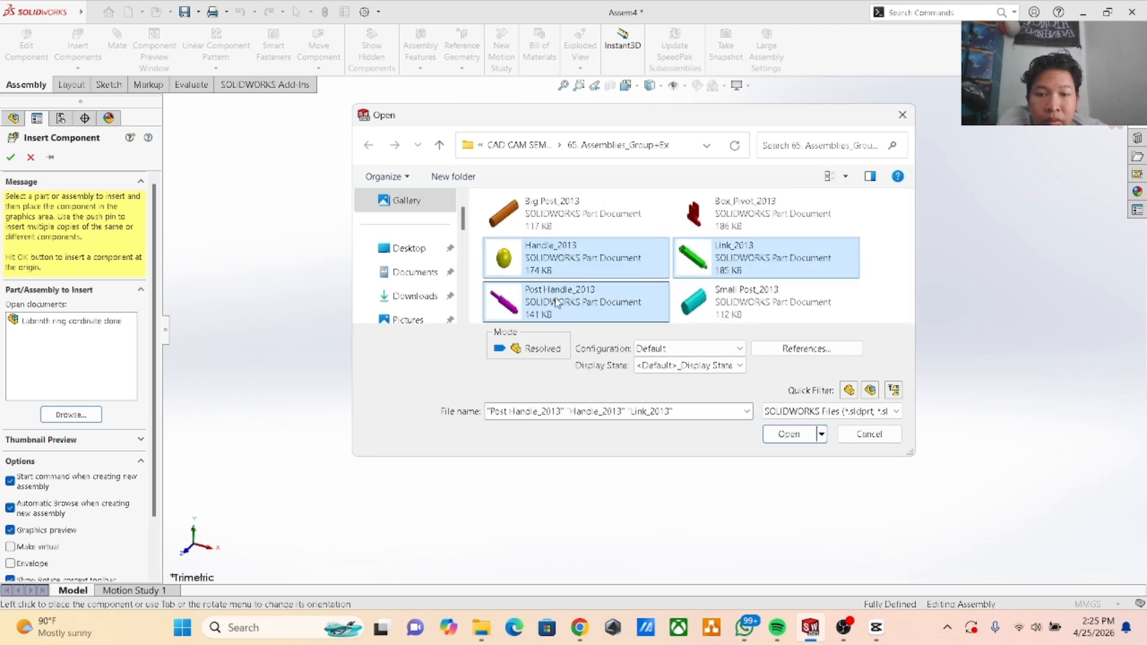
left_click(695, 299, "shift")
left_click(577, 225, "shift")
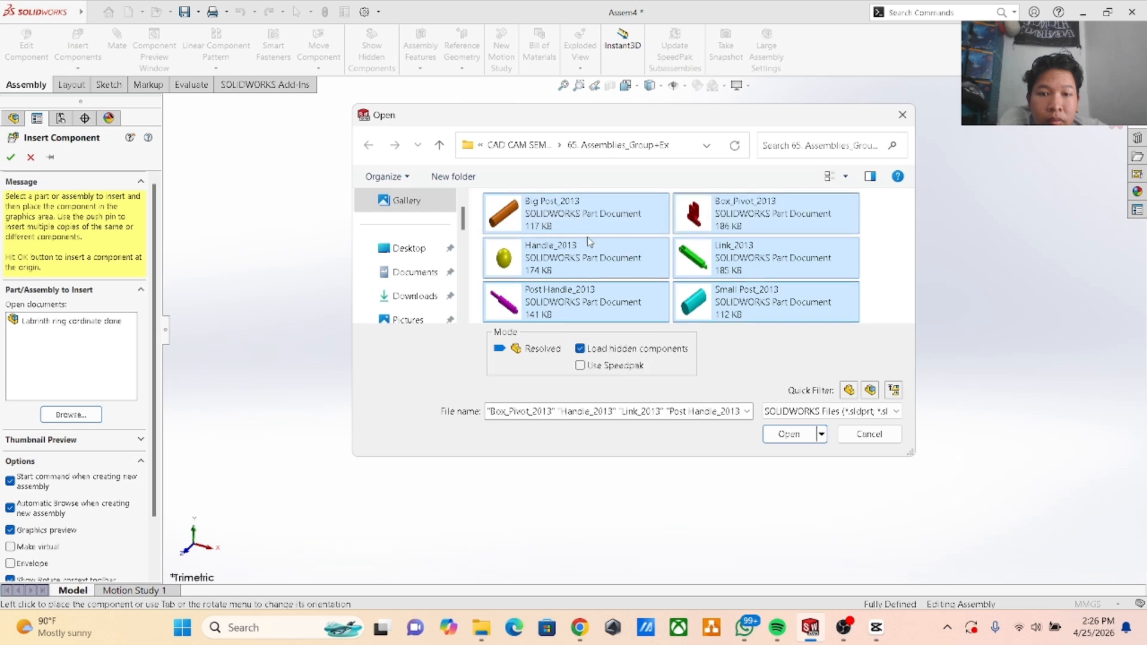
left_click(543, 216)
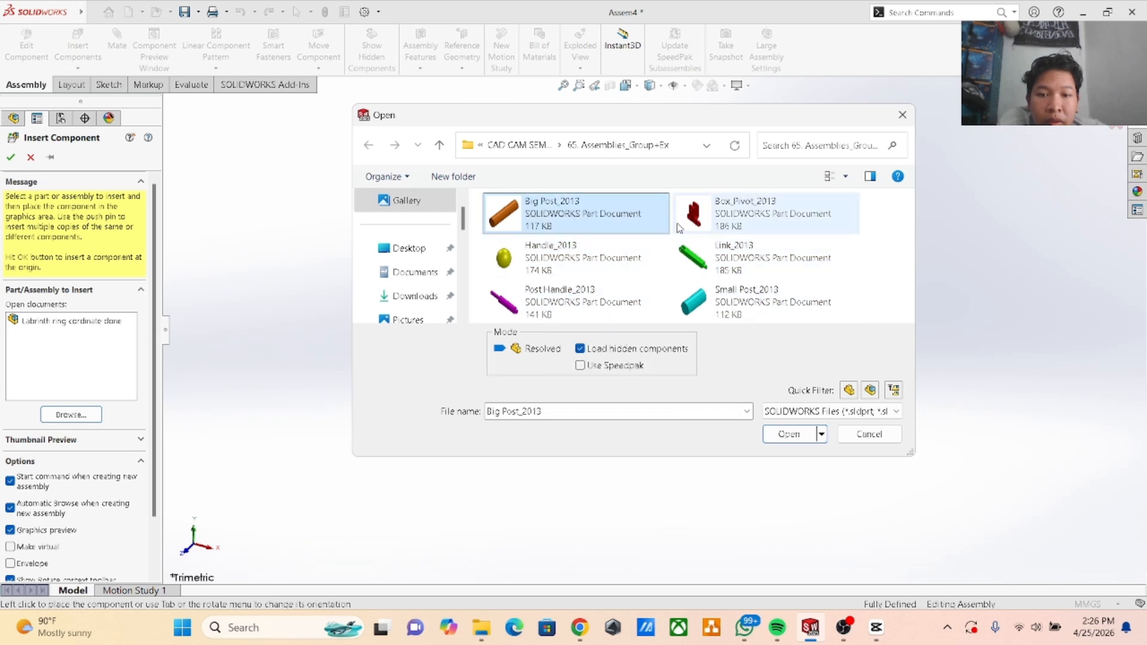
left_click(584, 258, "ctrl")
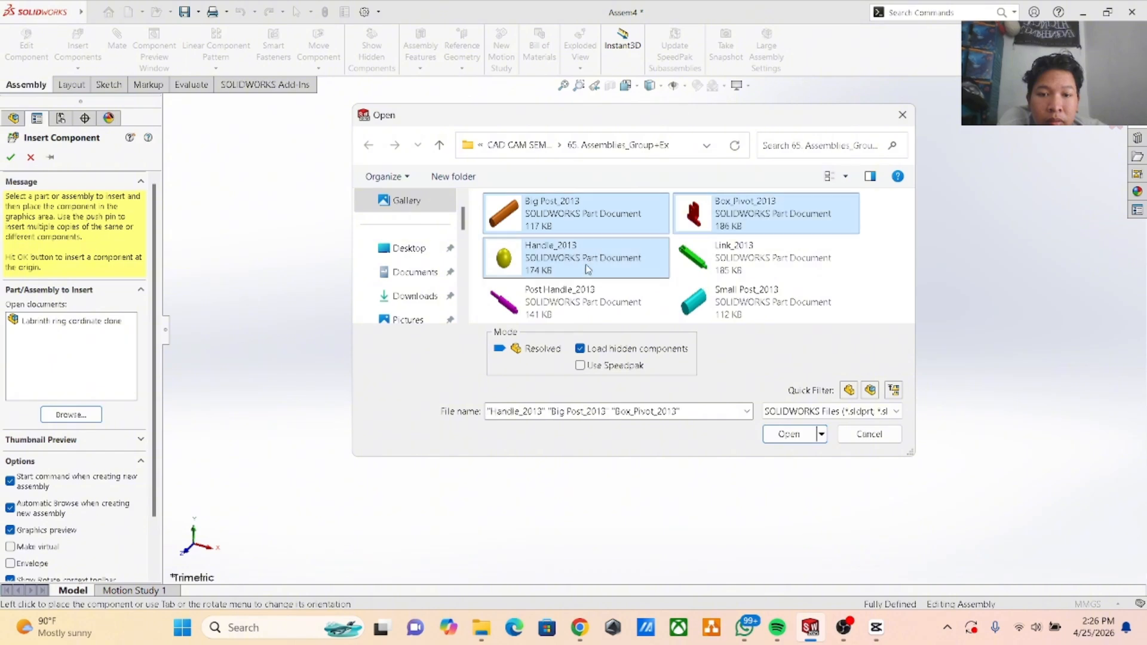
left_click(646, 229)
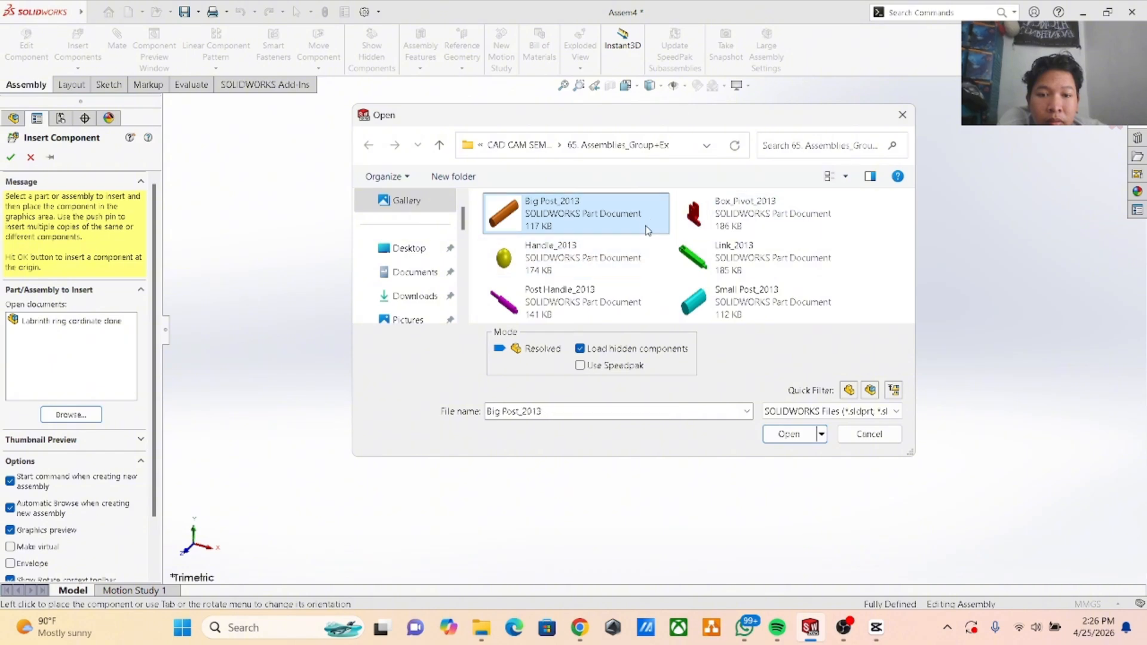
Load Handle_2013, Link_2013, Post Handle_2013 and Small Post_2013 together for insertion into the assembly.
left_click(687, 265)
left_click(576, 264, "ctrl")
left_click(584, 292, "ctrl")
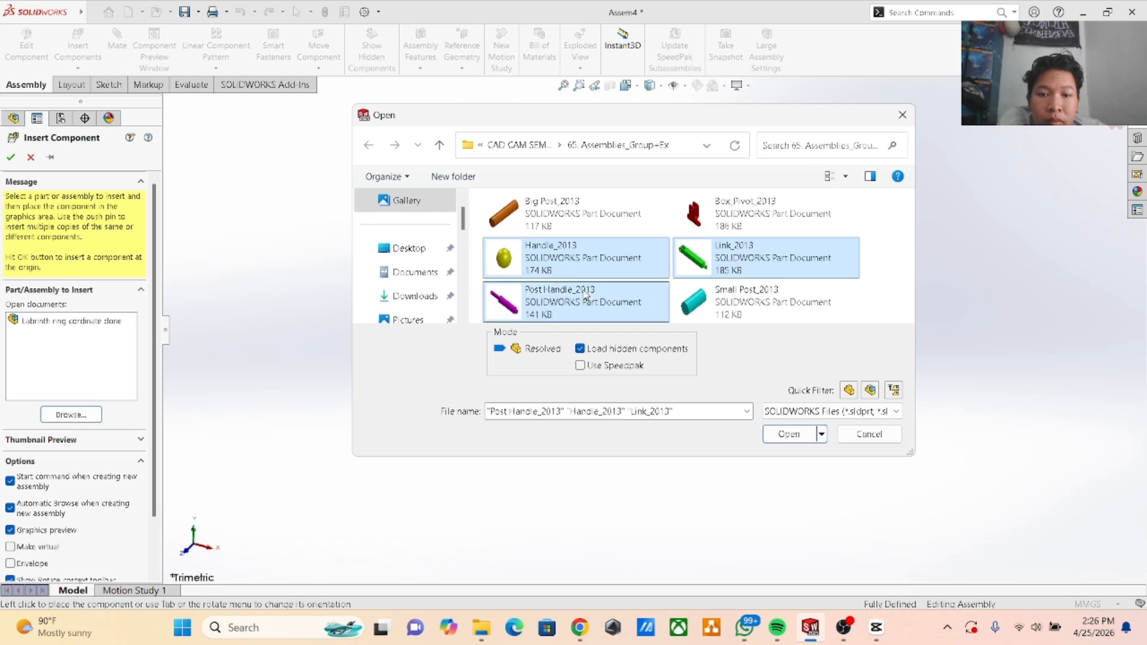
left_click(711, 292, "ctrl")
left_click(796, 432)
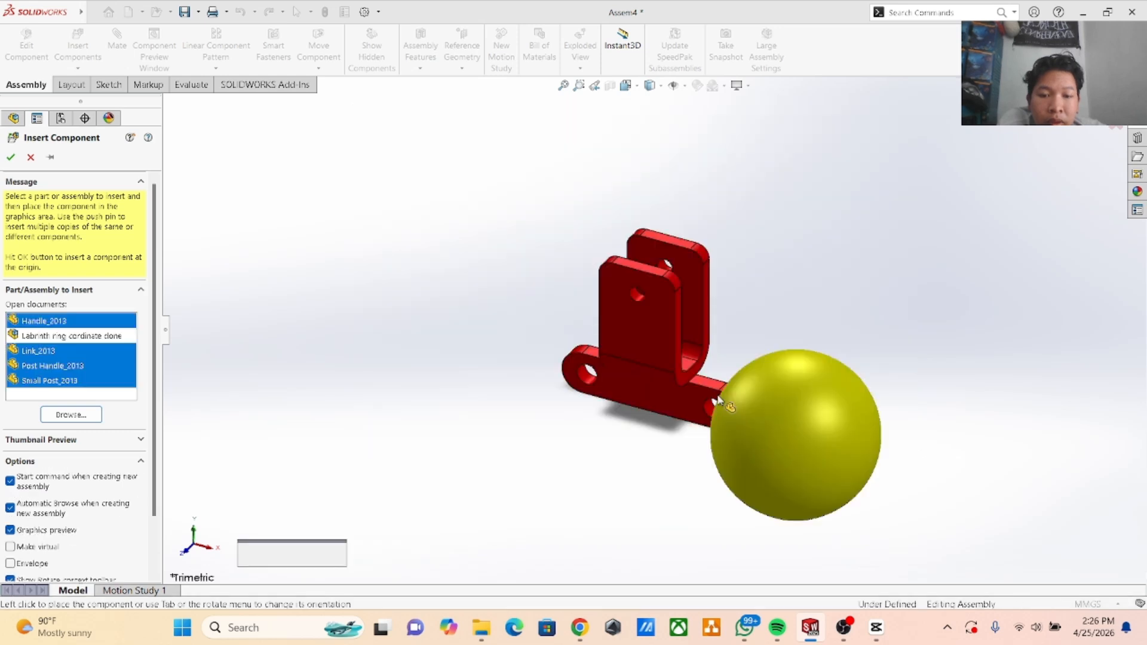
Place the yellow handle, the green link and the magenta post handle in free space around the box pivot.
left_click(835, 279)
left_click(538, 251)
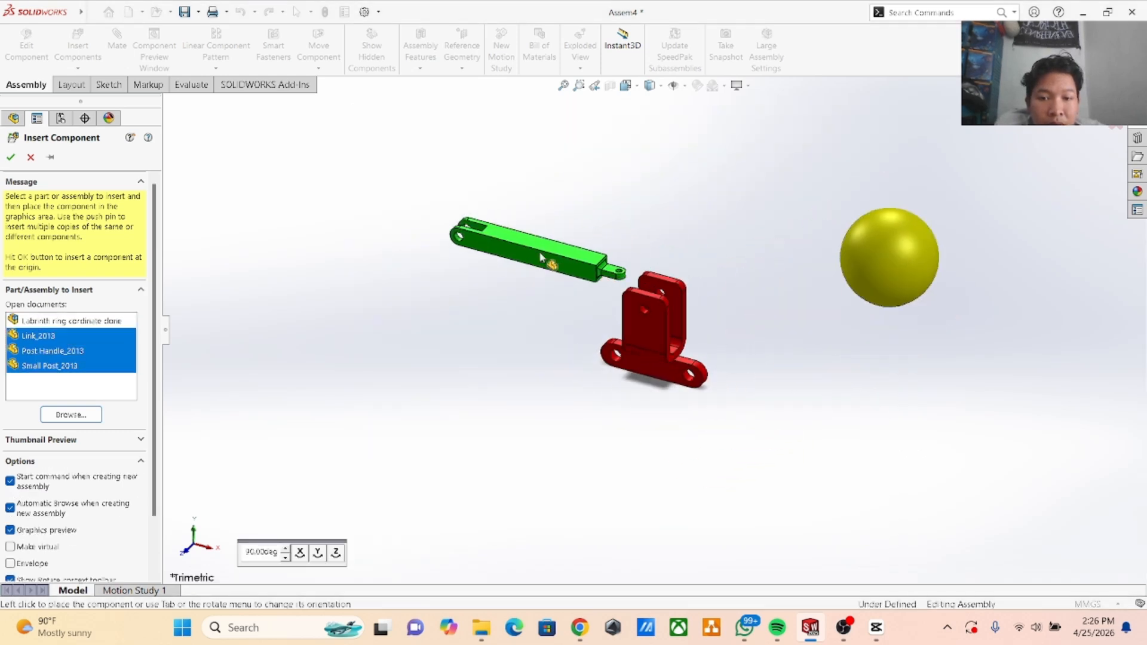
left_click(466, 389)
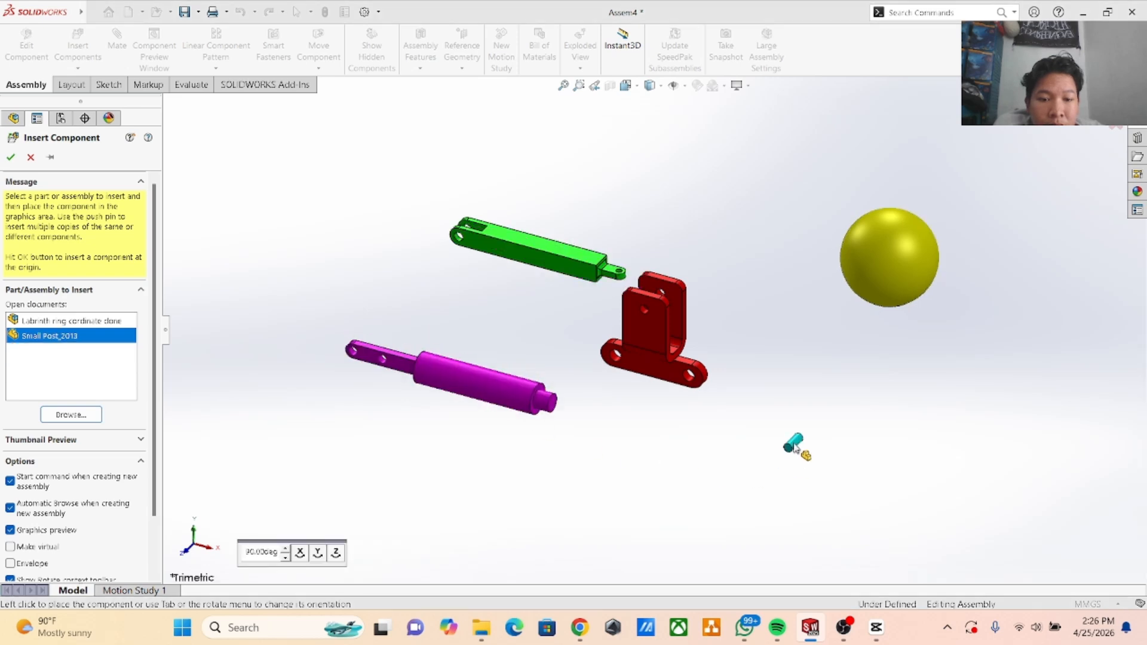
Place the Small Post_2013 part in the assembly, and insert the Big Post_2013 part near the other components.
left_click(795, 444)
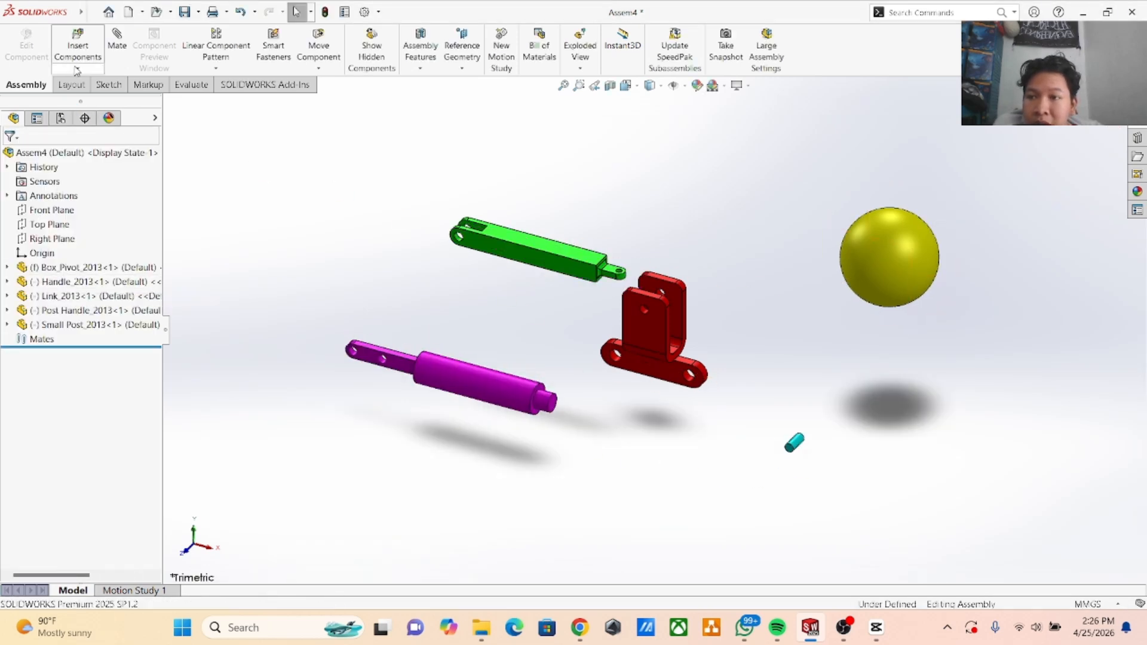
left_click(78, 68)
left_click(89, 83)
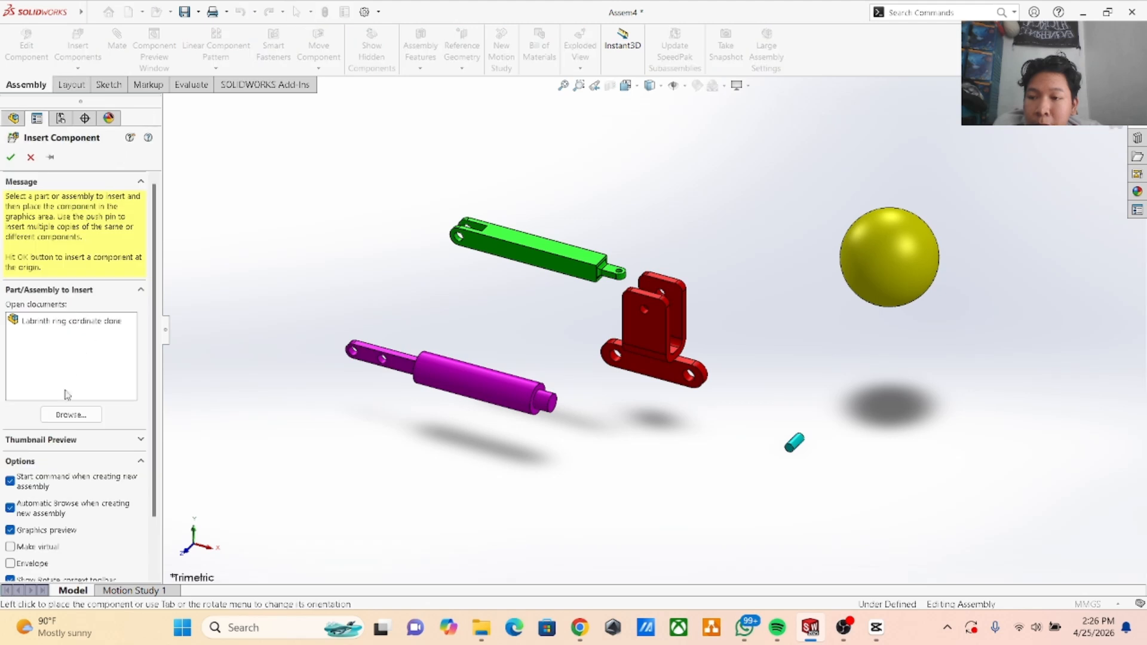
left_click(62, 418)
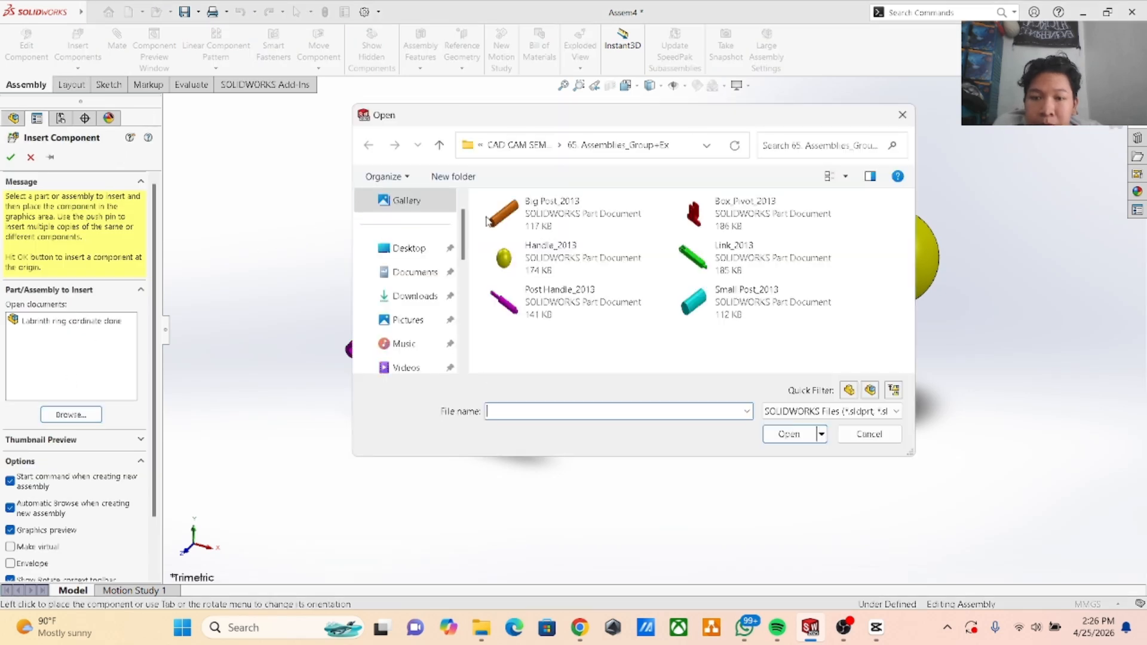
left_click(489, 222)
left_click(788, 434)
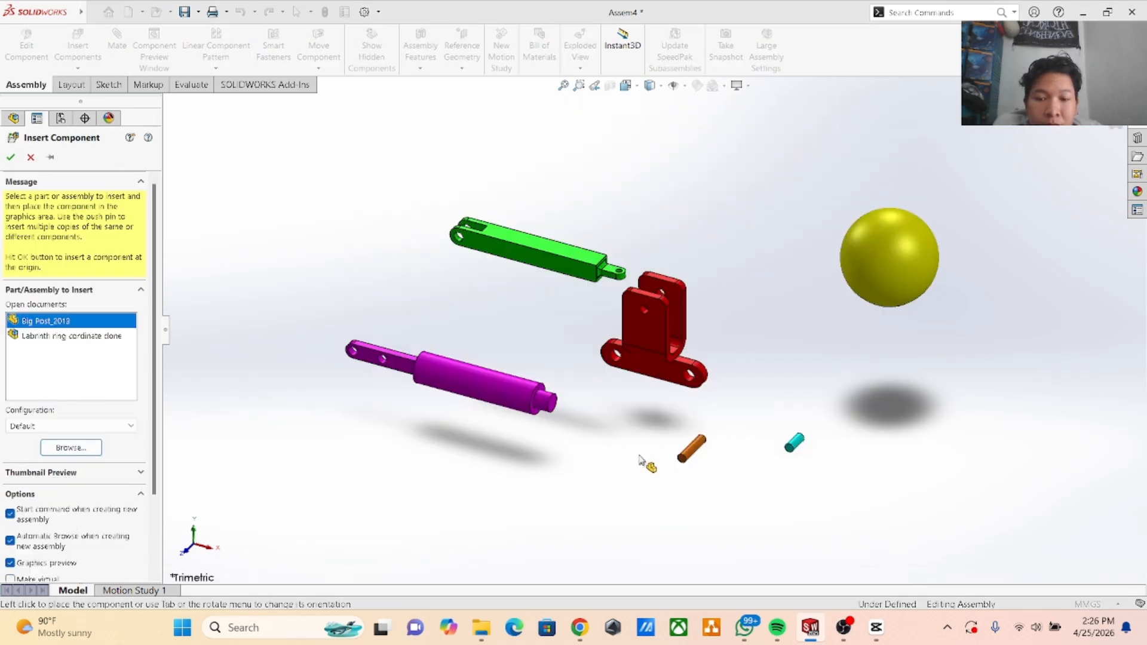
left_click(650, 252)
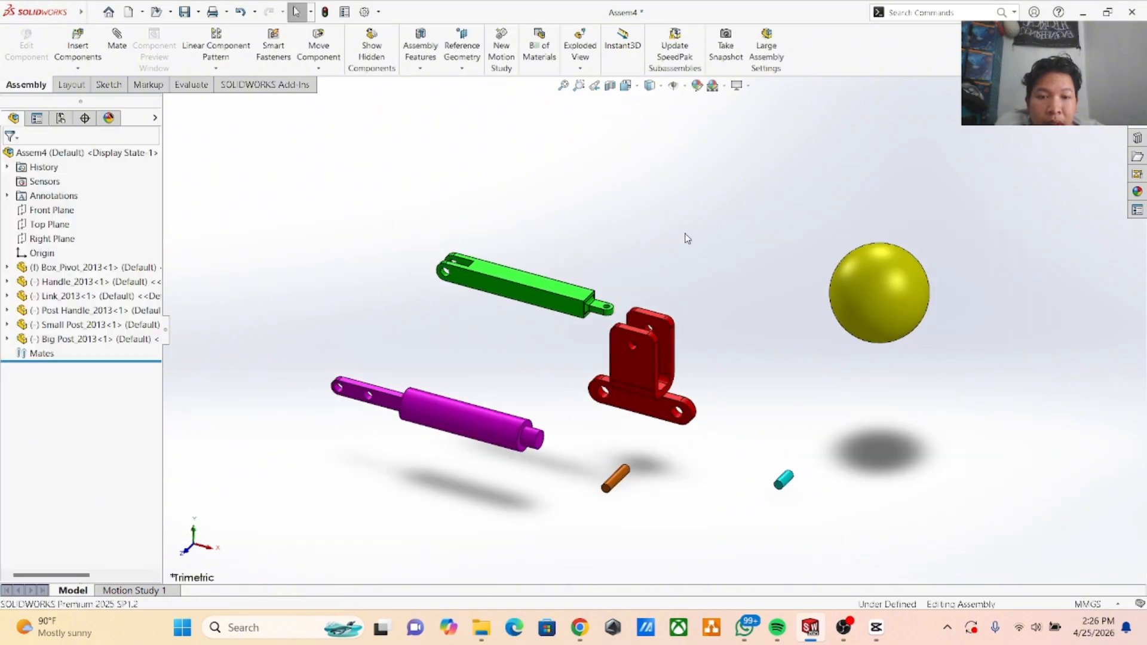
Switch to the browser and enlarge the Practice_Assembly_1 drawing to read its part list, views and dimensions.
left_click(580, 628)
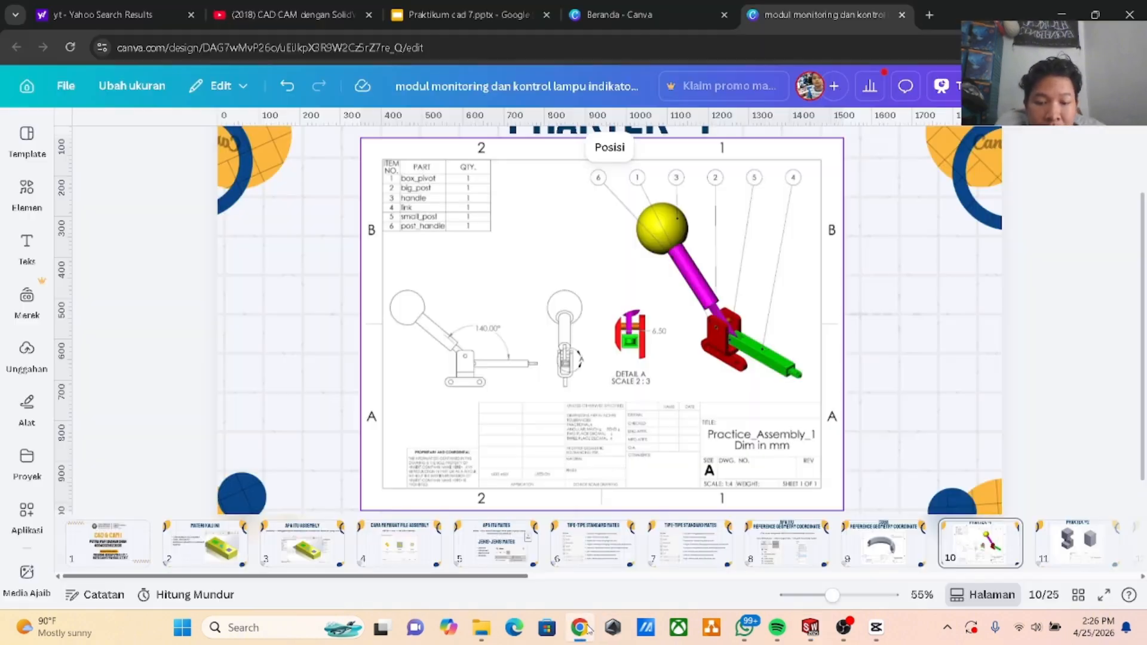
scroll(699, 395, "up", 3, "ctrl")
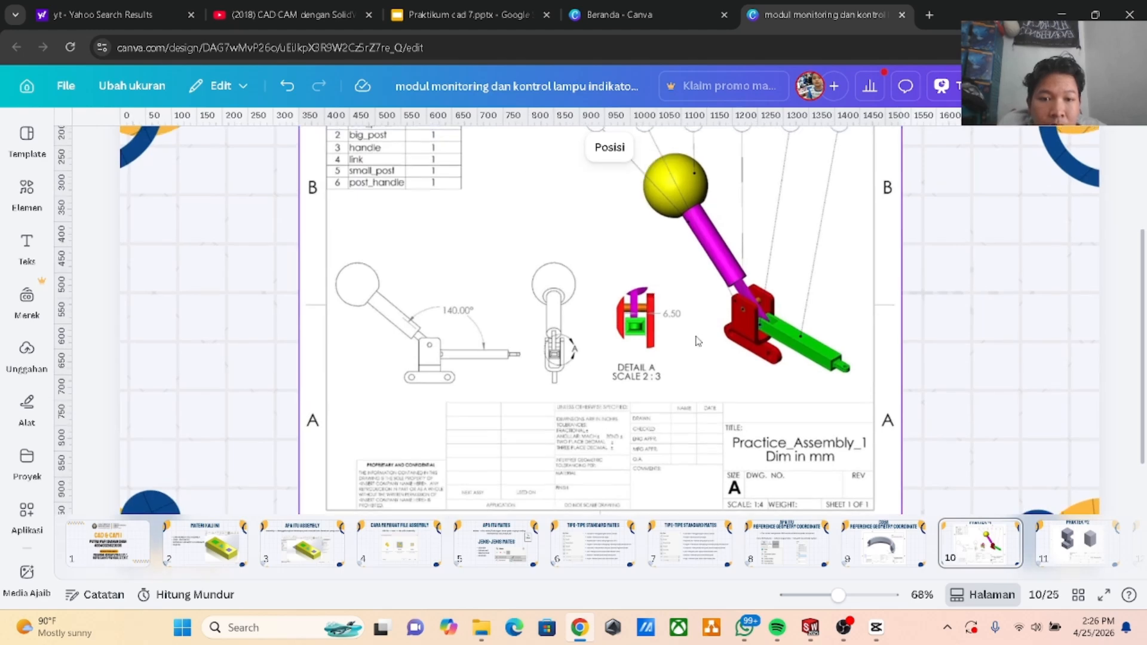
scroll(717, 299, "up", 1)
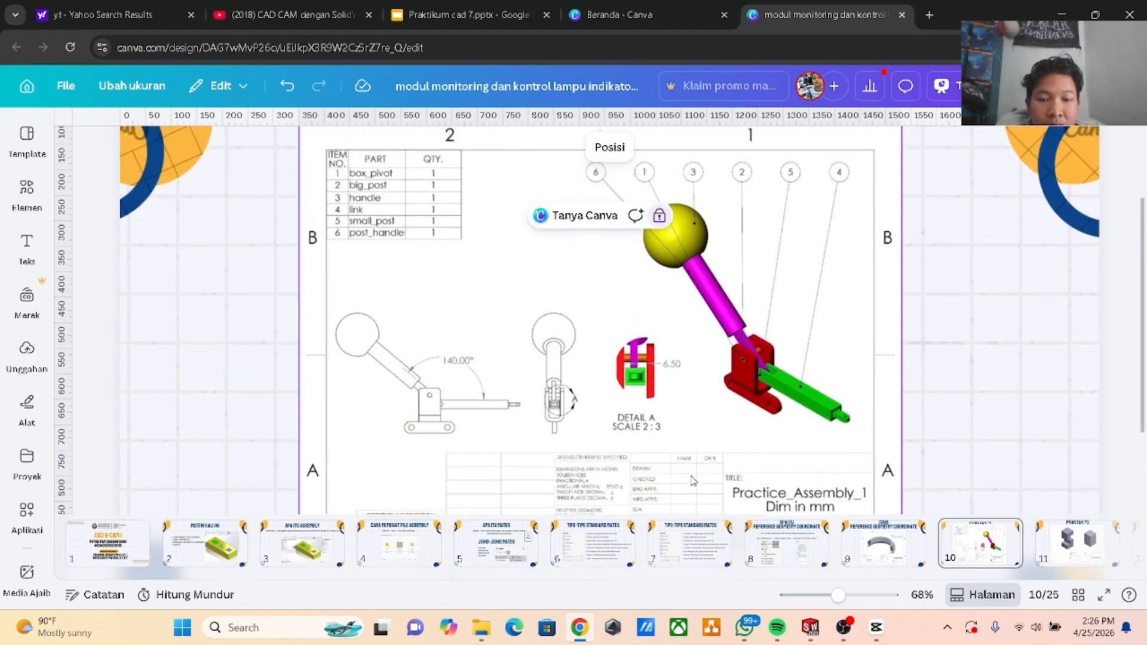
Close the Assem3 assembly in SOLIDWORKS without saving it, and return to Assem4.
mouse_move(811, 630)
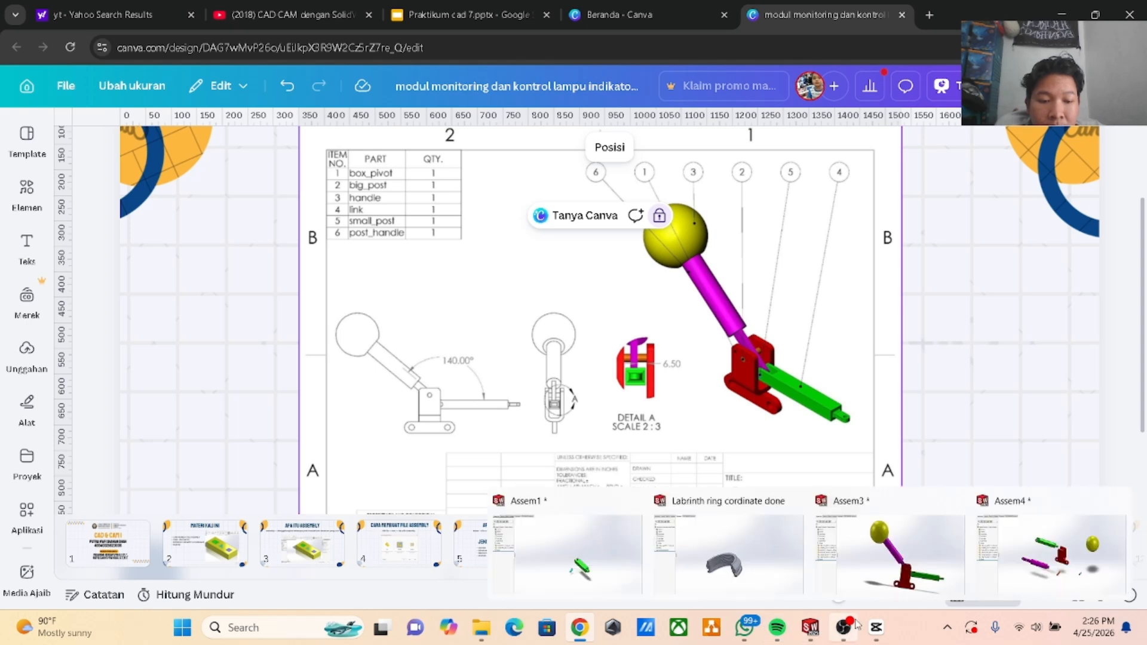
left_click(957, 501)
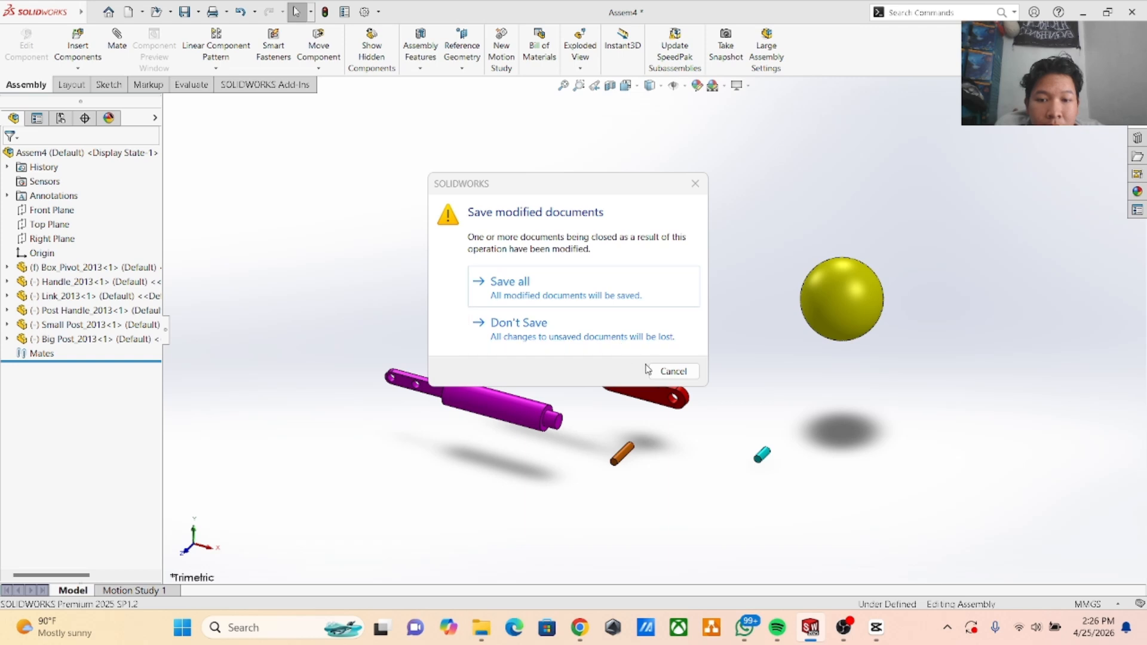
left_click(638, 338)
mouse_move(834, 628)
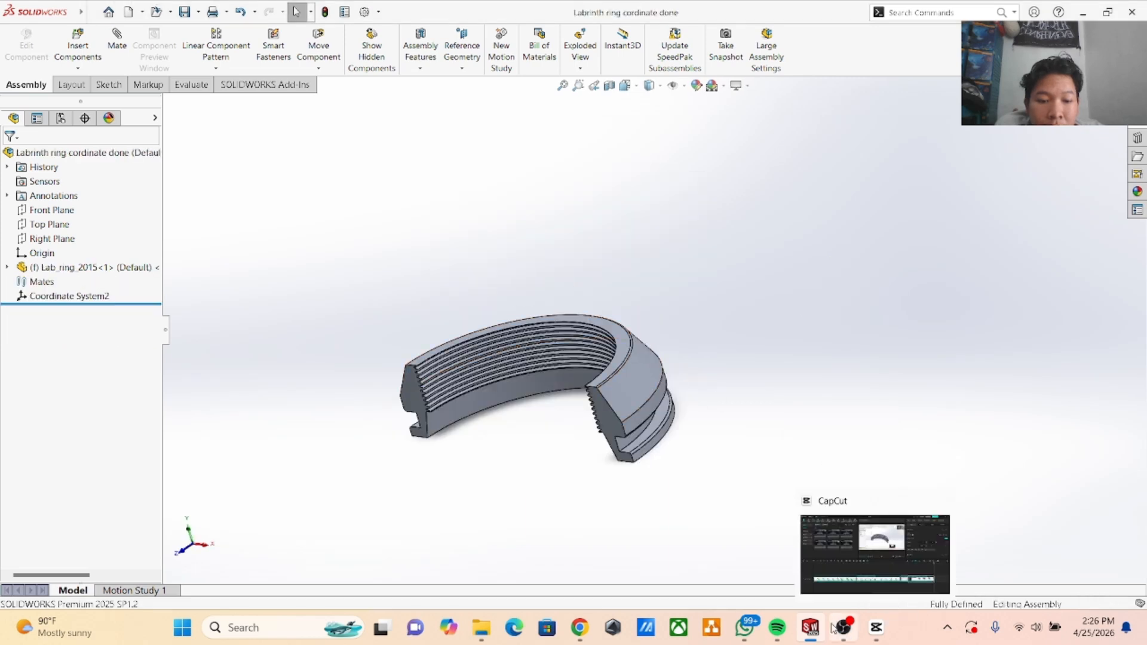
left_click(915, 546)
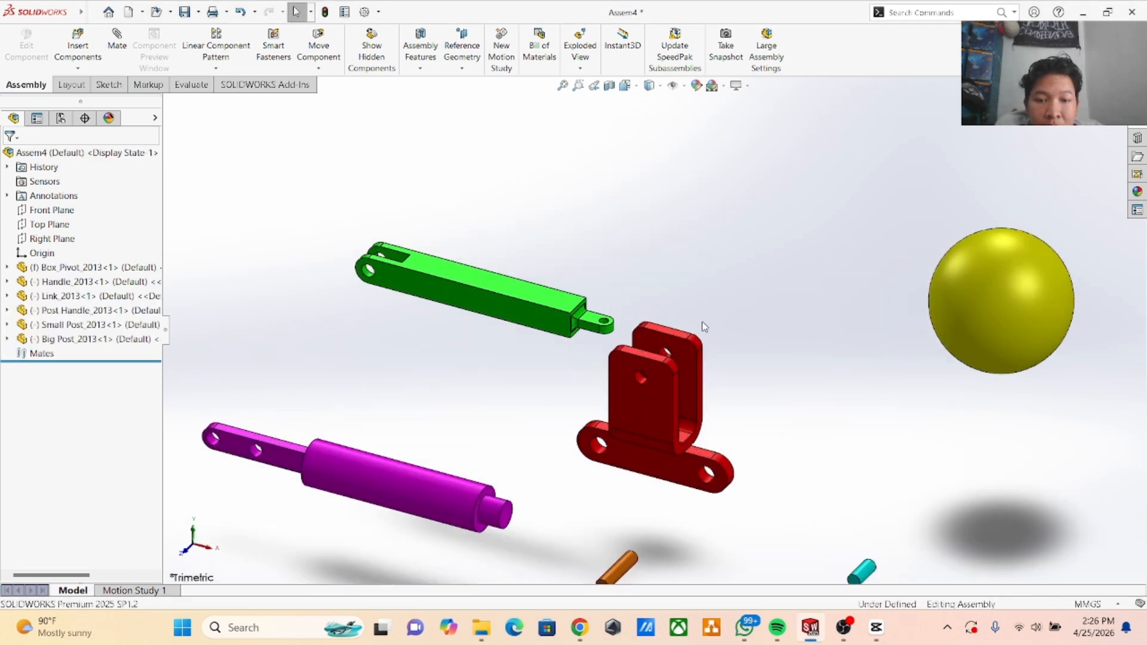
Move the link, small post and post handle away from the box pivot, and bring the big post beside the pivot's upper holes.
scroll(702, 322, "up", 1)
left_click_drag(558, 301, 836, 263)
scroll(836, 281, "up", 2)
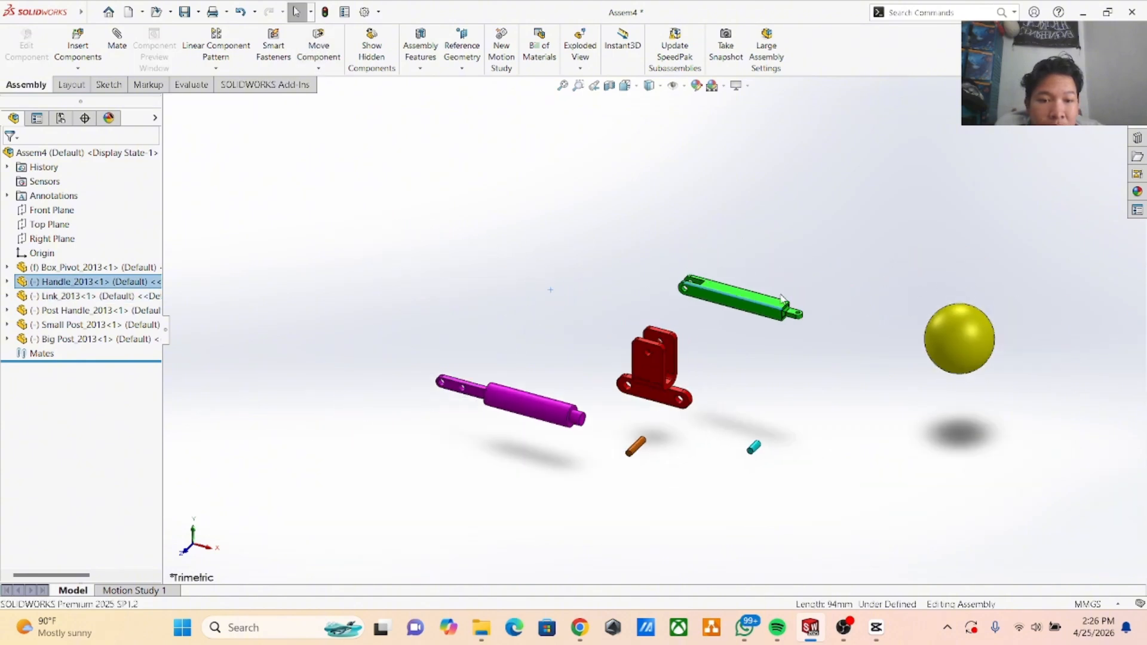
left_click_drag(782, 299, 935, 253)
left_click_drag(752, 451, 907, 446)
scroll(711, 375, "down", 3)
left_click_drag(388, 426, 862, 528)
left_click_drag(589, 501, 538, 311)
scroll(596, 315, "down", 3)
left_click(680, 253)
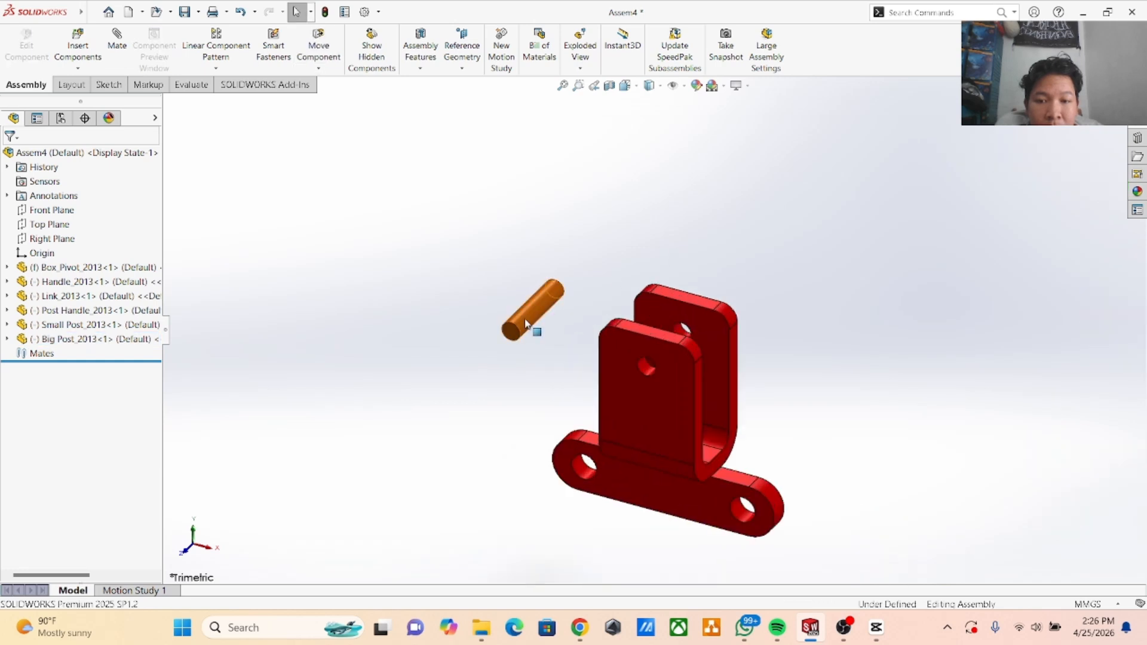
Add a concentric mate between the big post's cylindrical face and the upper hole of the box pivot.
left_click(526, 315)
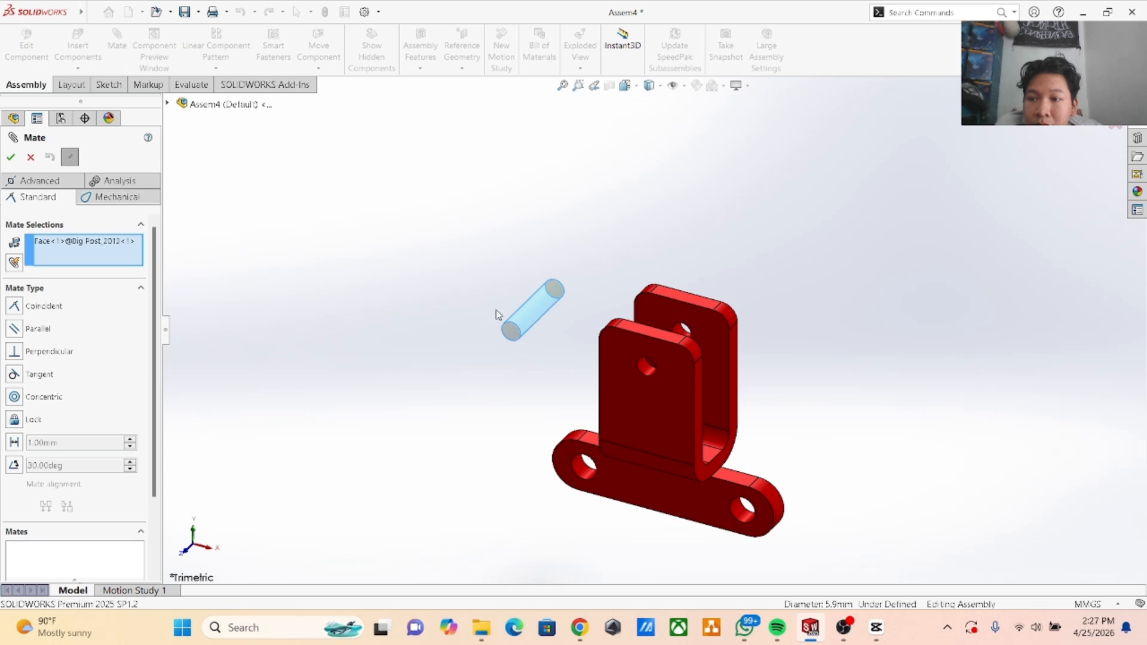
left_click(682, 328)
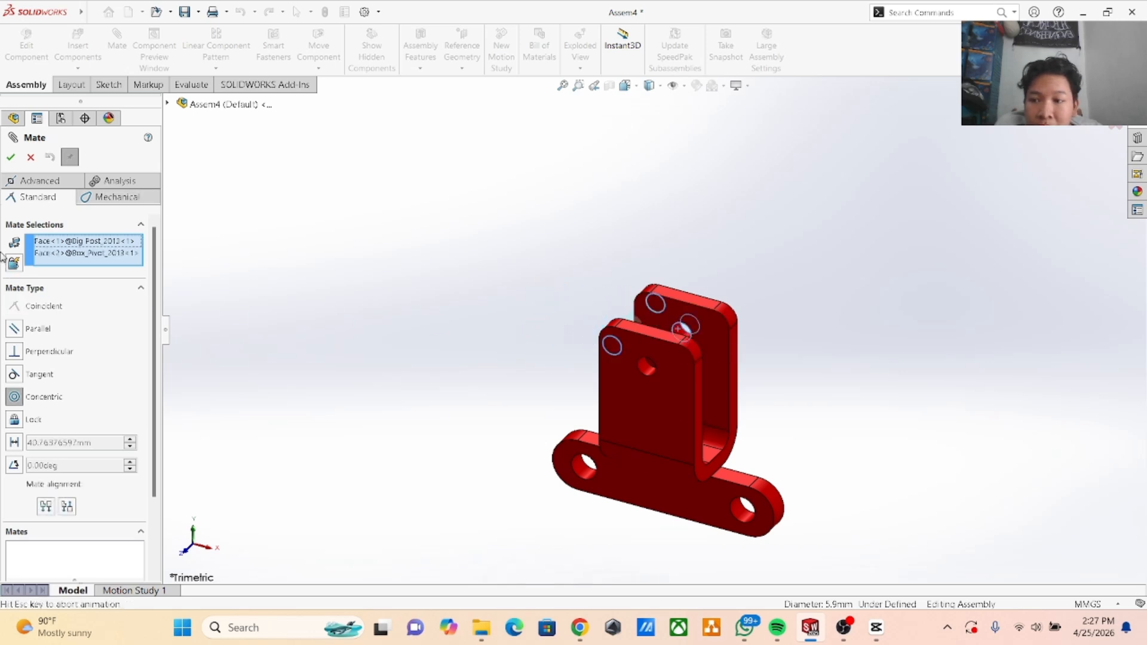
left_click(11, 157)
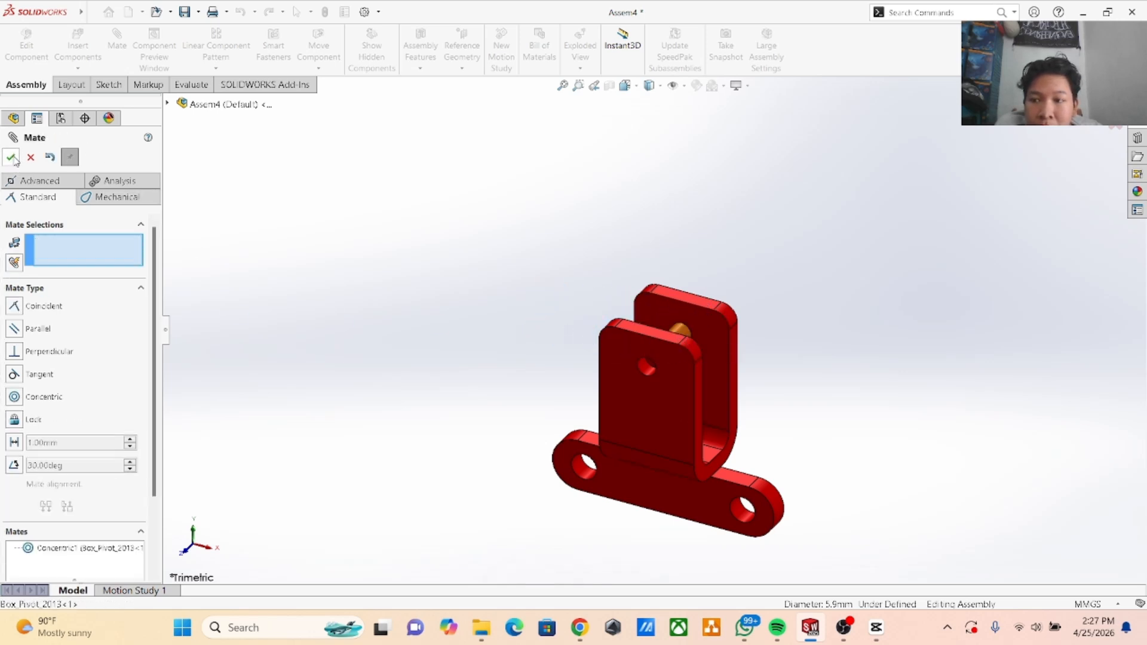
Add a coincident mate that sets the big post's end face flush with the box pivot's outer face at the hole.
middle_click_drag(715, 226, 760, 236)
scroll(747, 114, "up", 3)
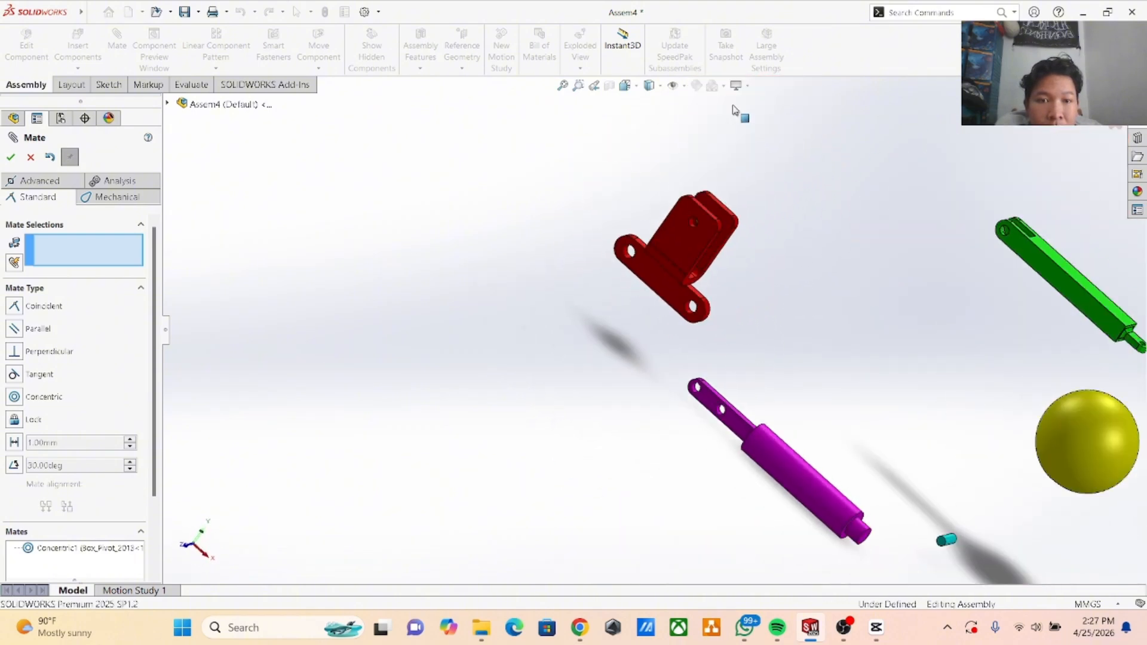
middle_click_drag(731, 147, 709, 272)
scroll(720, 260, "down", 3)
middle_click_drag(743, 221, 789, 223)
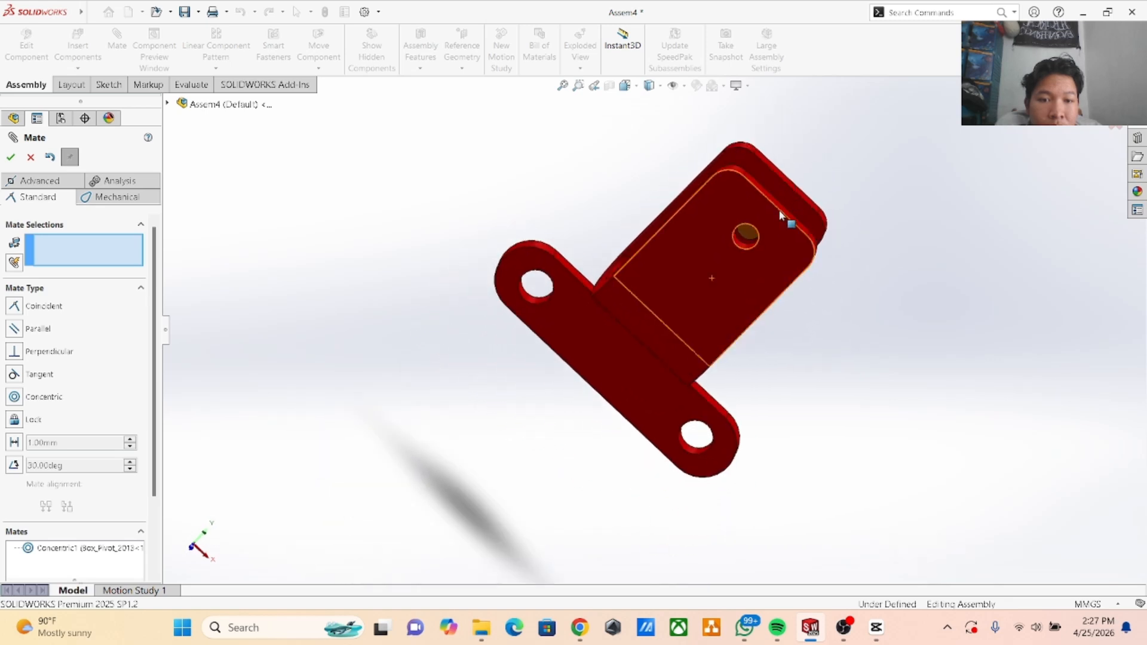
left_click(748, 227)
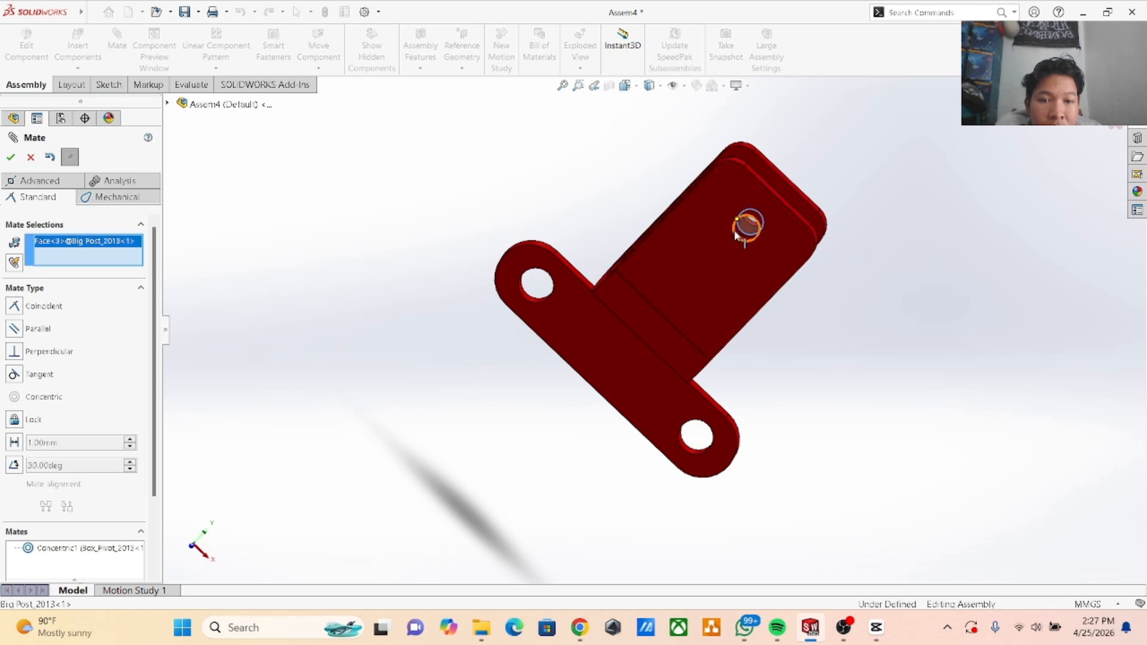
left_click(747, 227)
left_click(10, 157)
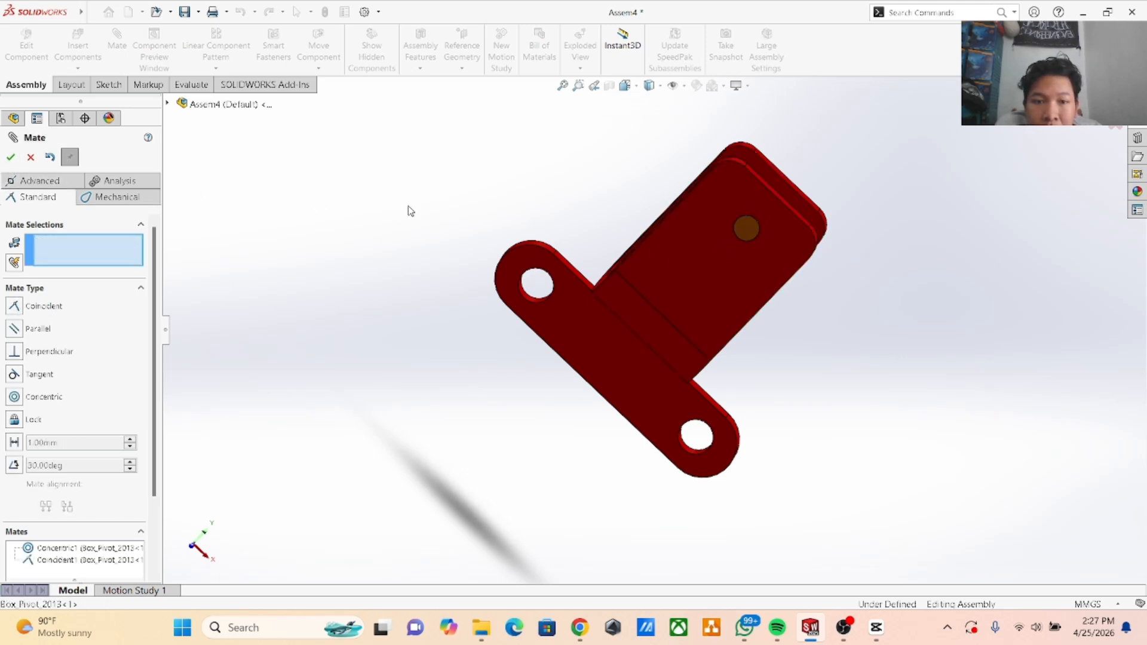
Bring the post handle close to the box pivot and mate its inner hole concentric with the big post.
middle_click_drag(474, 200, 398, 239)
scroll(630, 290, "up", 1)
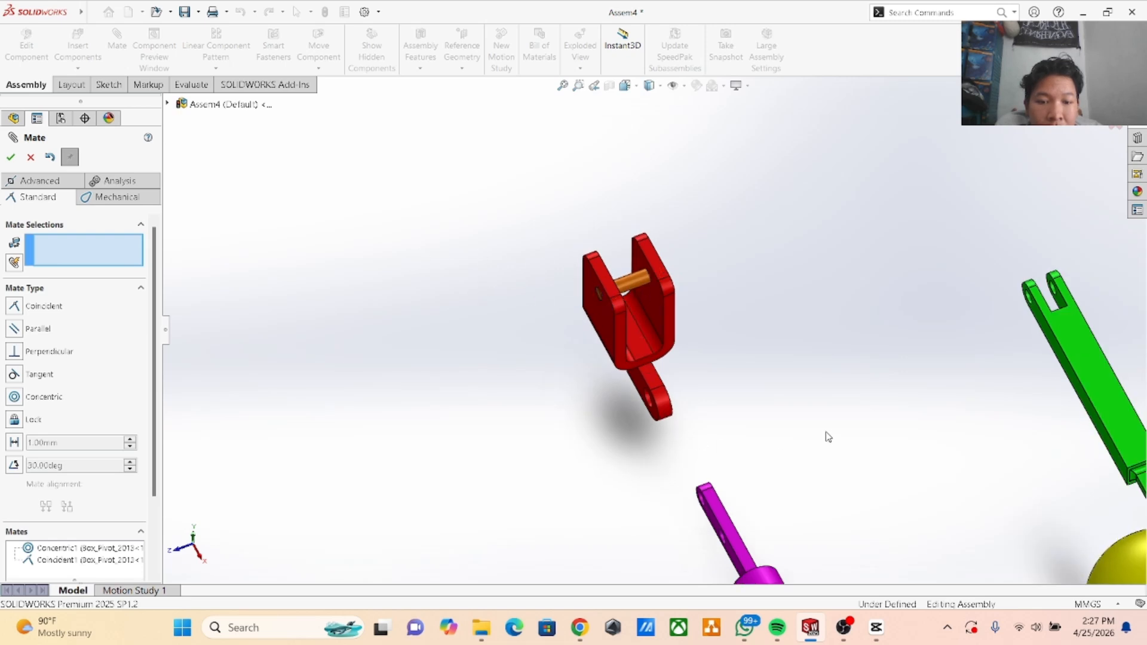
middle_click_drag(828, 437, 767, 492)
left_click_drag(739, 561, 754, 206)
scroll(794, 244, "down", 2)
middle_click_drag(794, 244, 799, 267)
left_click(625, 282)
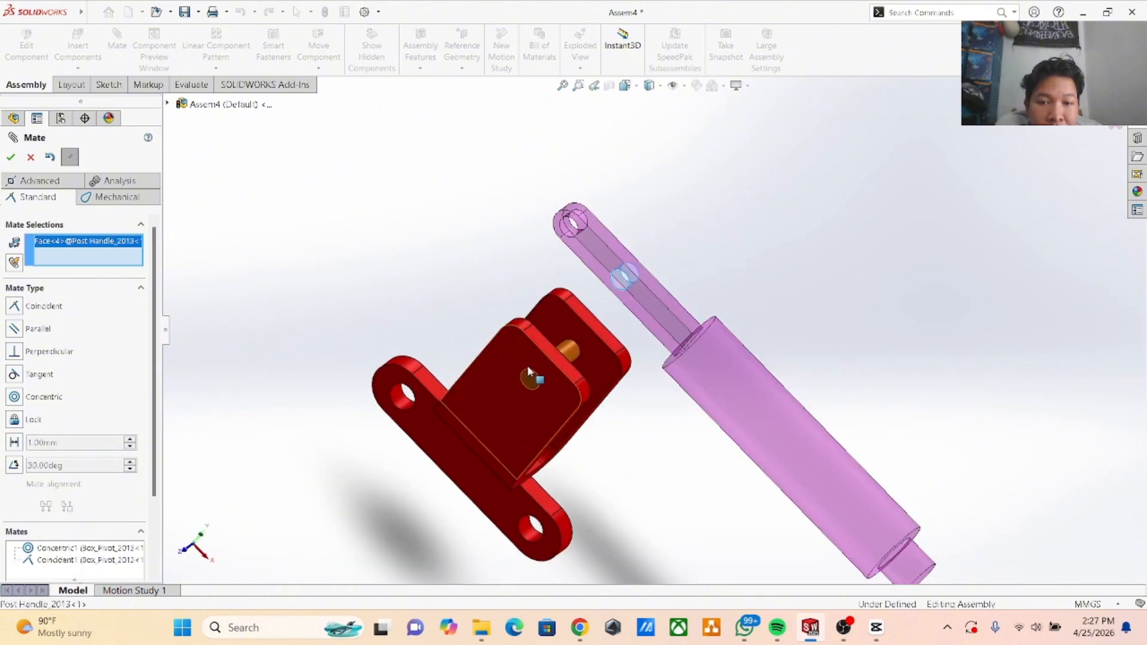
left_click(568, 355)
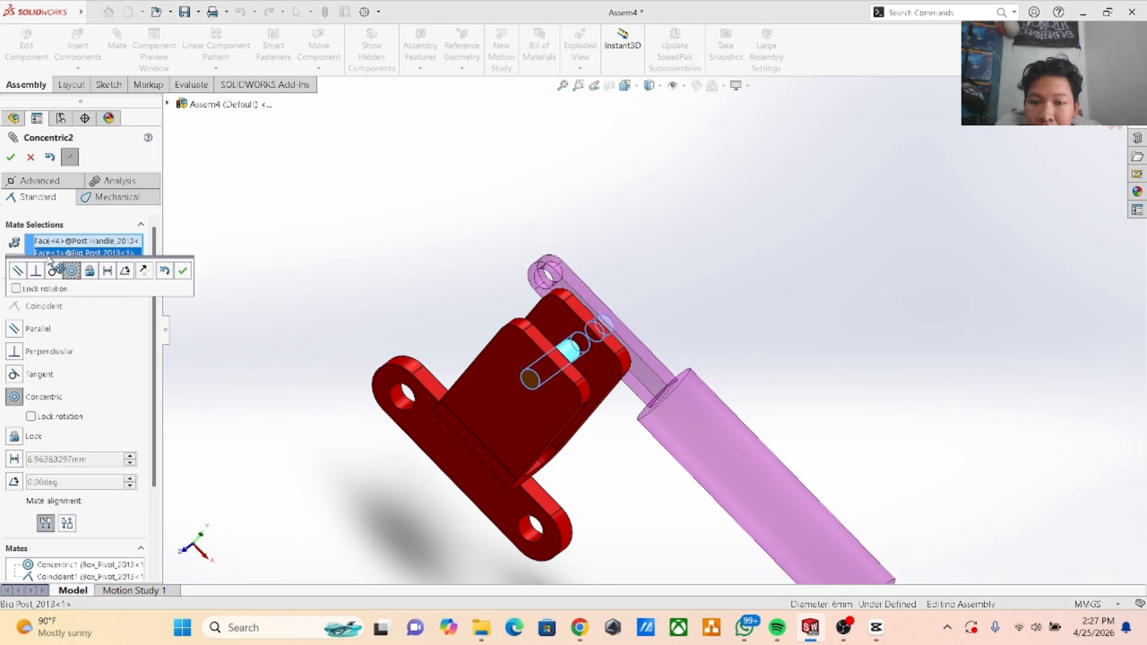
left_click(10, 158)
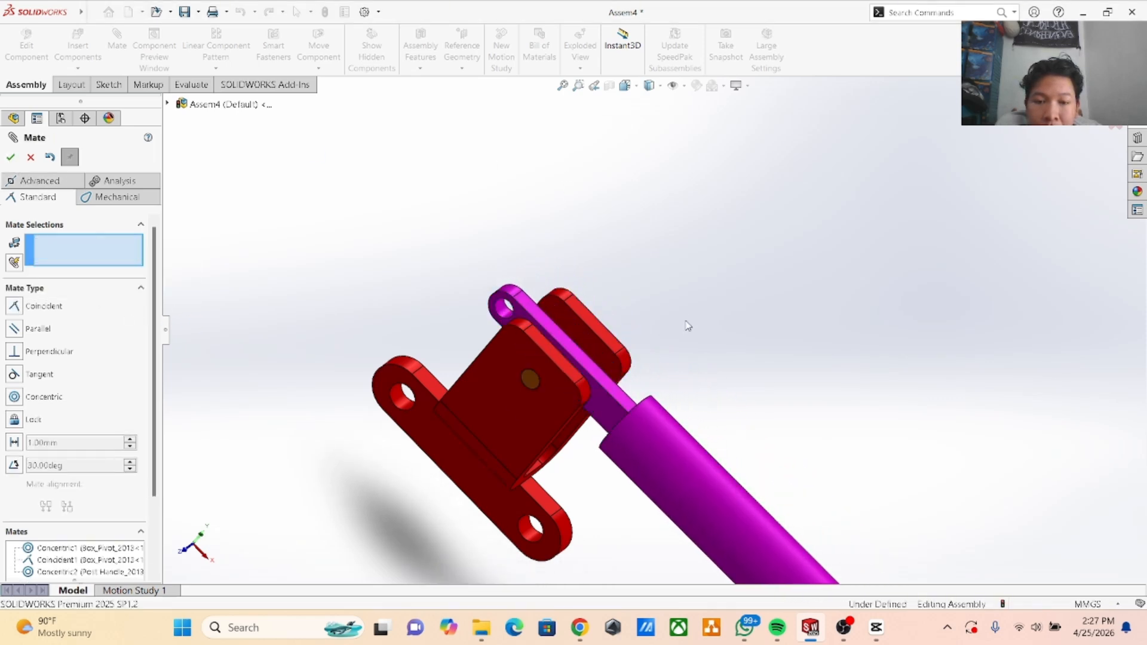
Swing the post handle around the big post so that its thick shaft points upward from the box pivot.
middle_click_drag(687, 325, 636, 366)
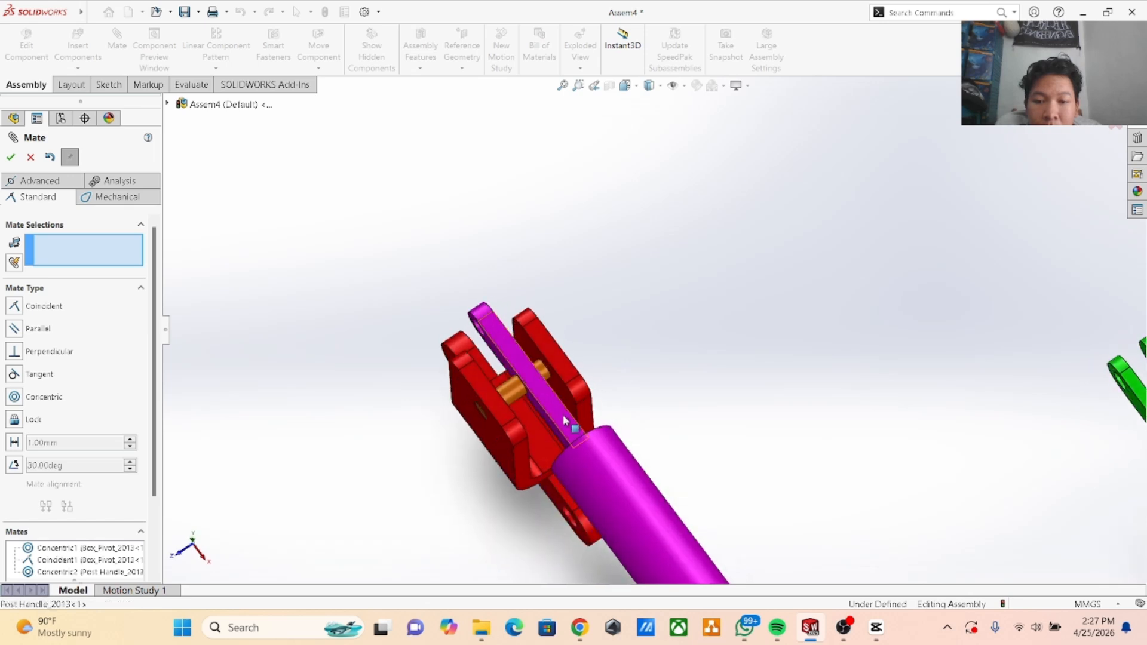
middle_click_drag(575, 400, 666, 302)
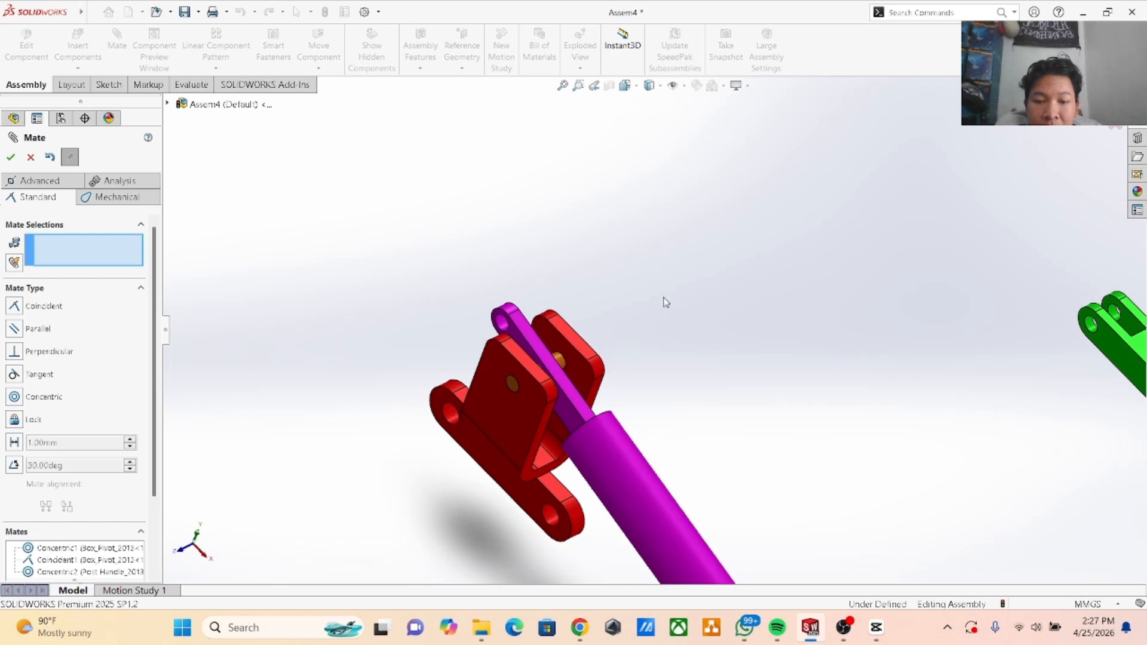
left_click_drag(687, 538, 432, 135)
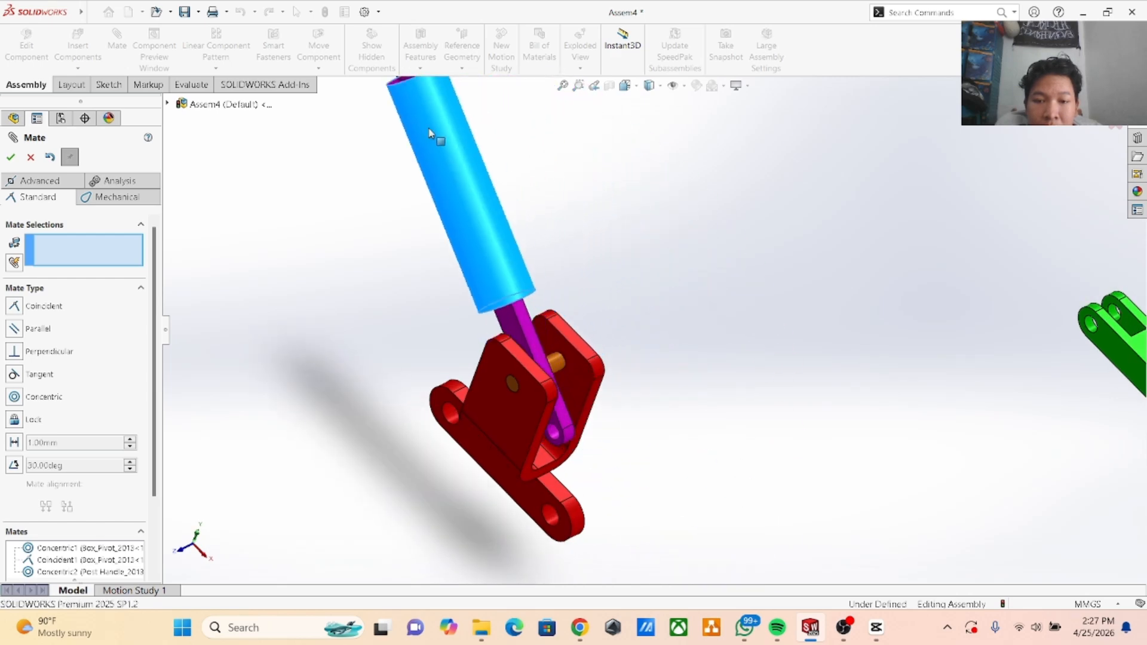
Start a distance mate between the box pivot's inner side wall and the facing flat side of the post handle's thin arm.
middle_click_drag(690, 295, 723, 300)
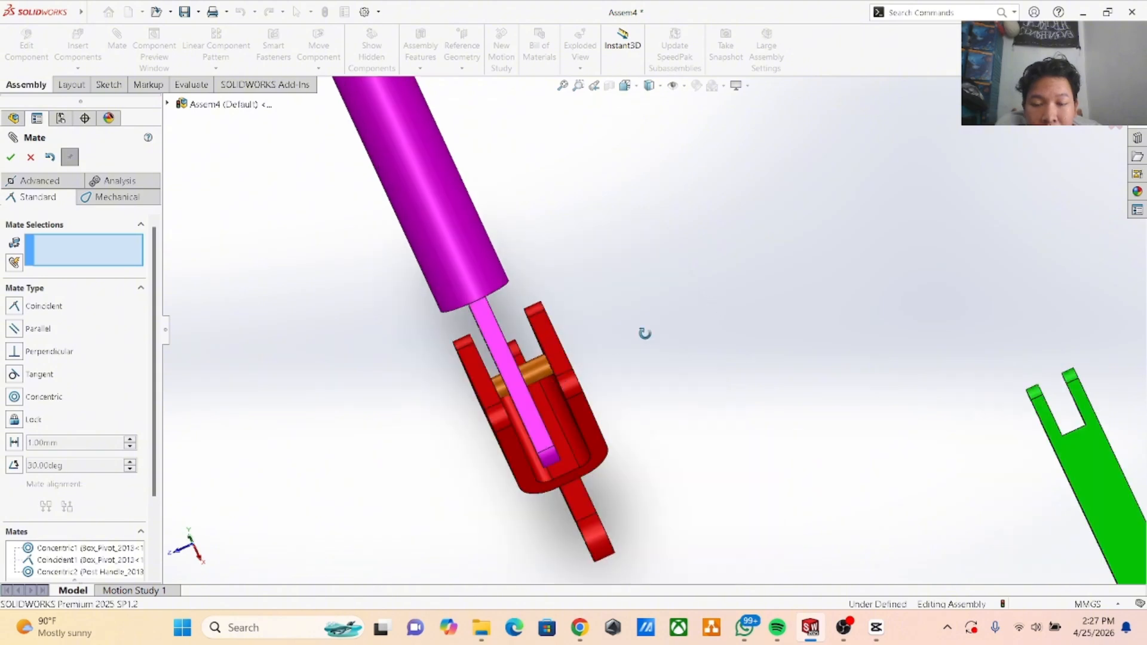
middle_click_drag(645, 333, 633, 340)
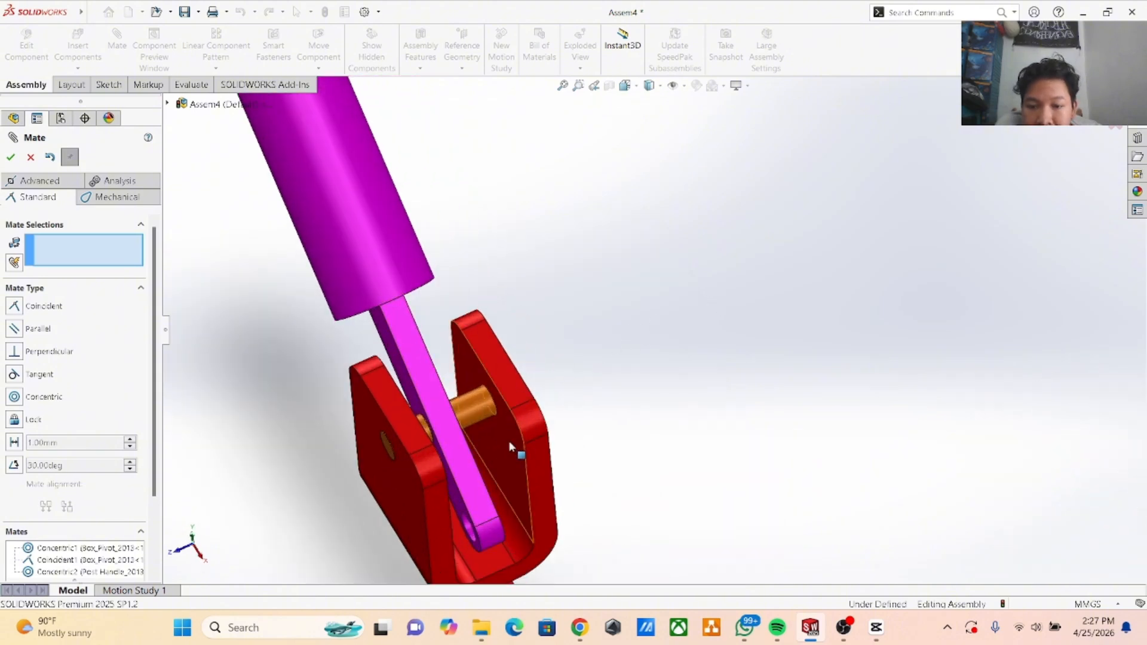
left_click(497, 430)
middle_click_drag(584, 358, 563, 409)
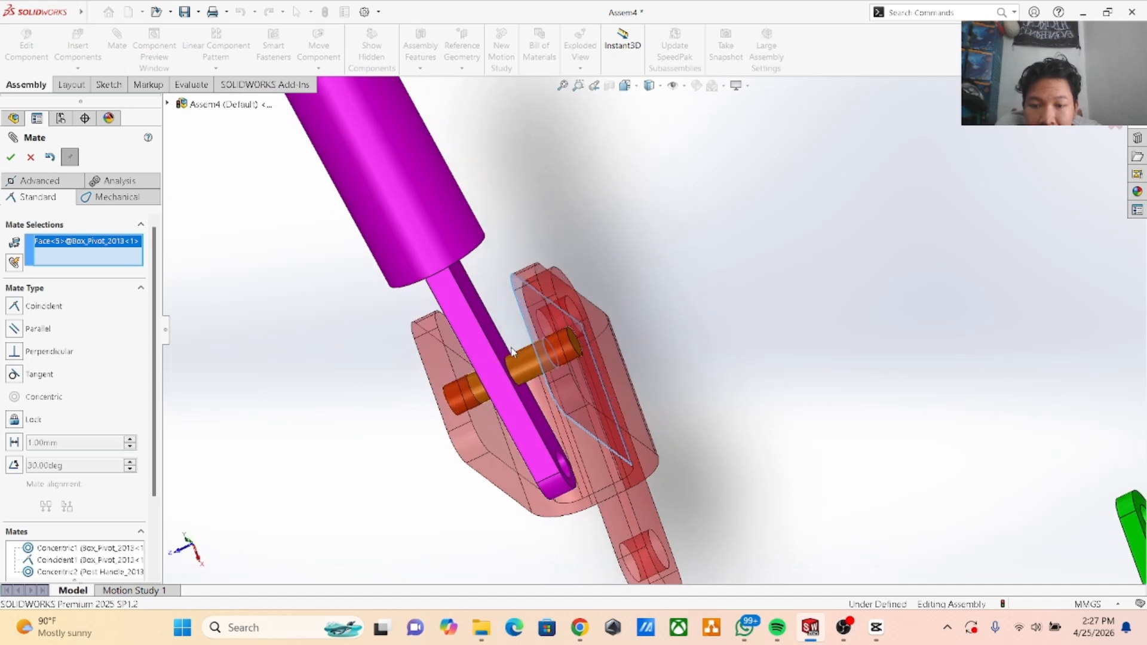
left_click(505, 352)
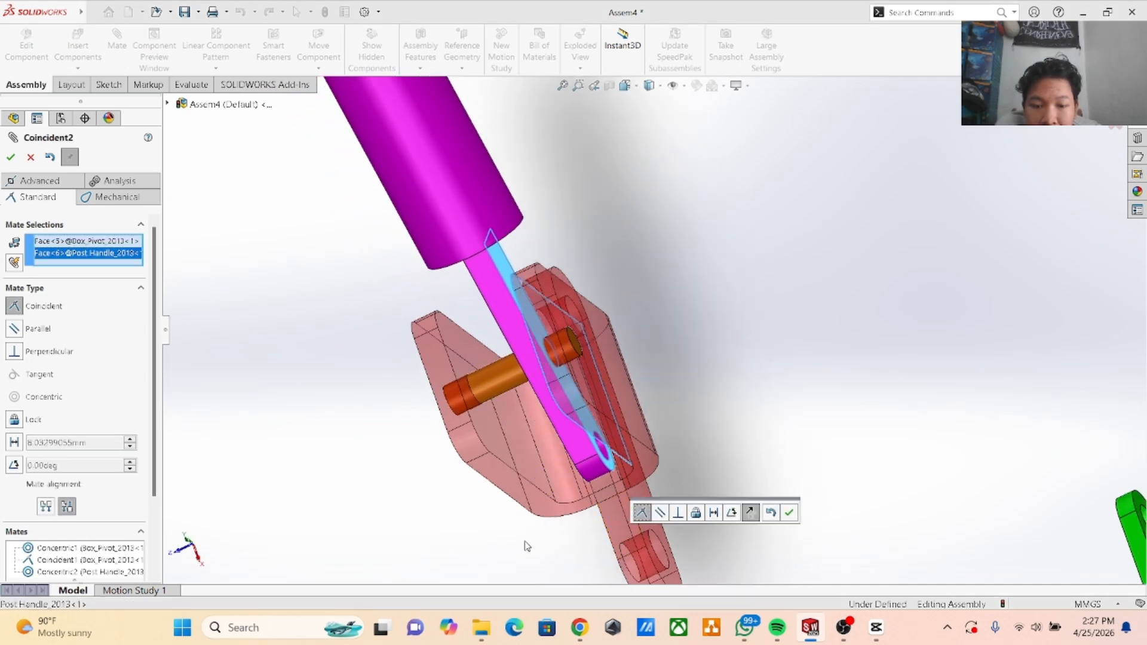
left_click(14, 442)
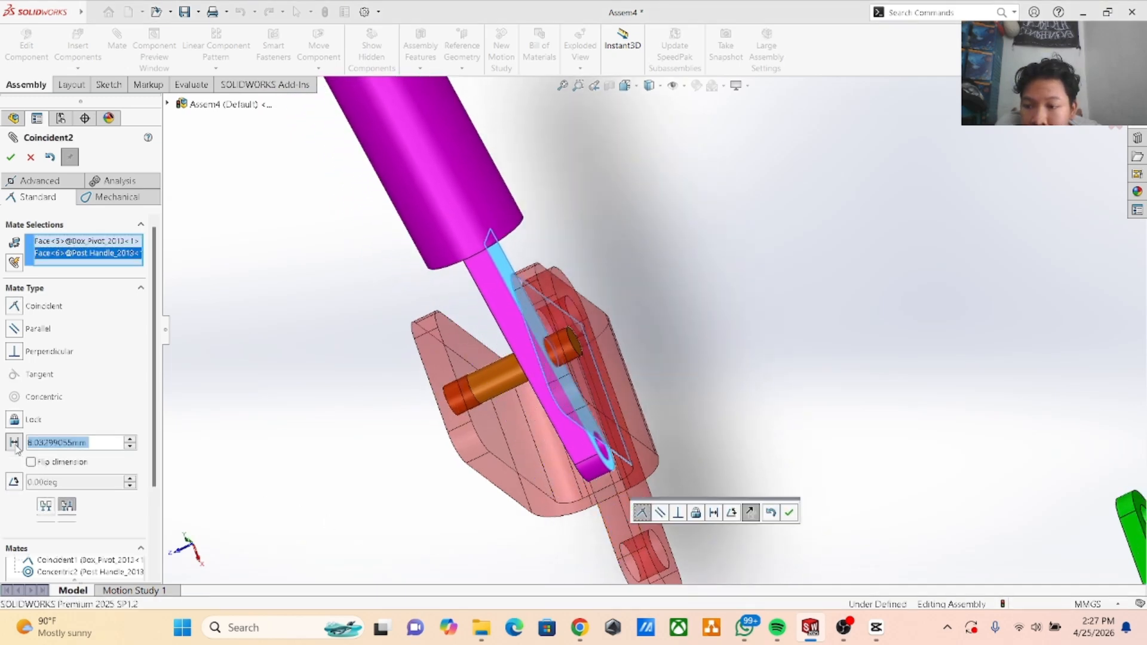
Look up the offset in Detail A of the Canva drawing and apply the SOLIDWORKS distance mate at 6.5 mm.
left_click(578, 628)
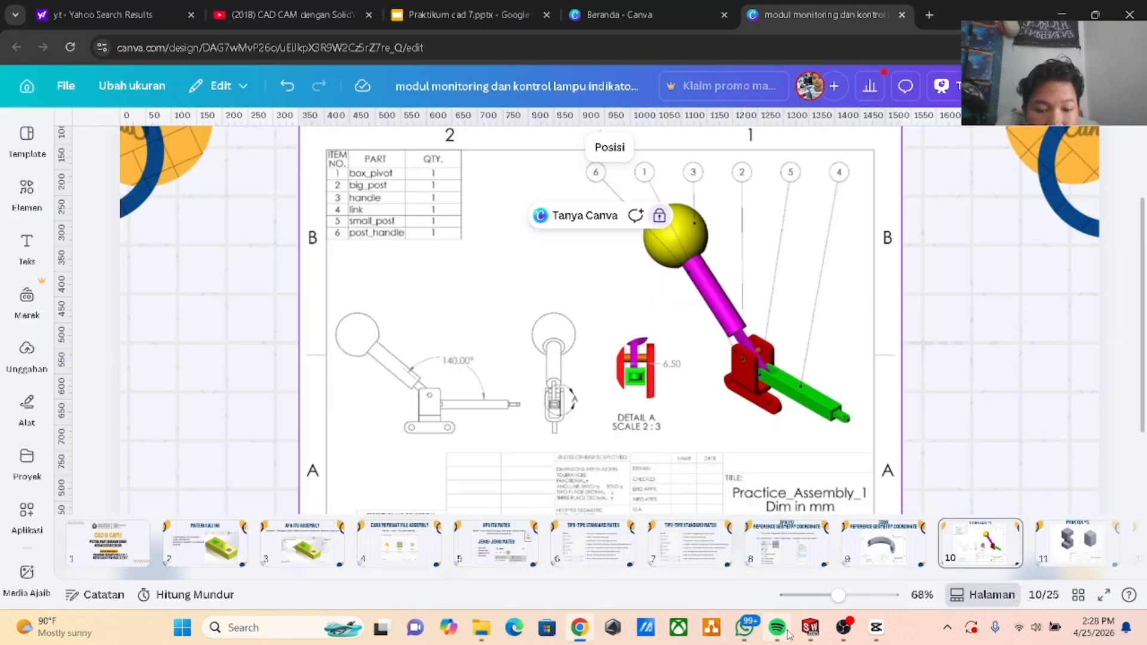
mouse_move(809, 632)
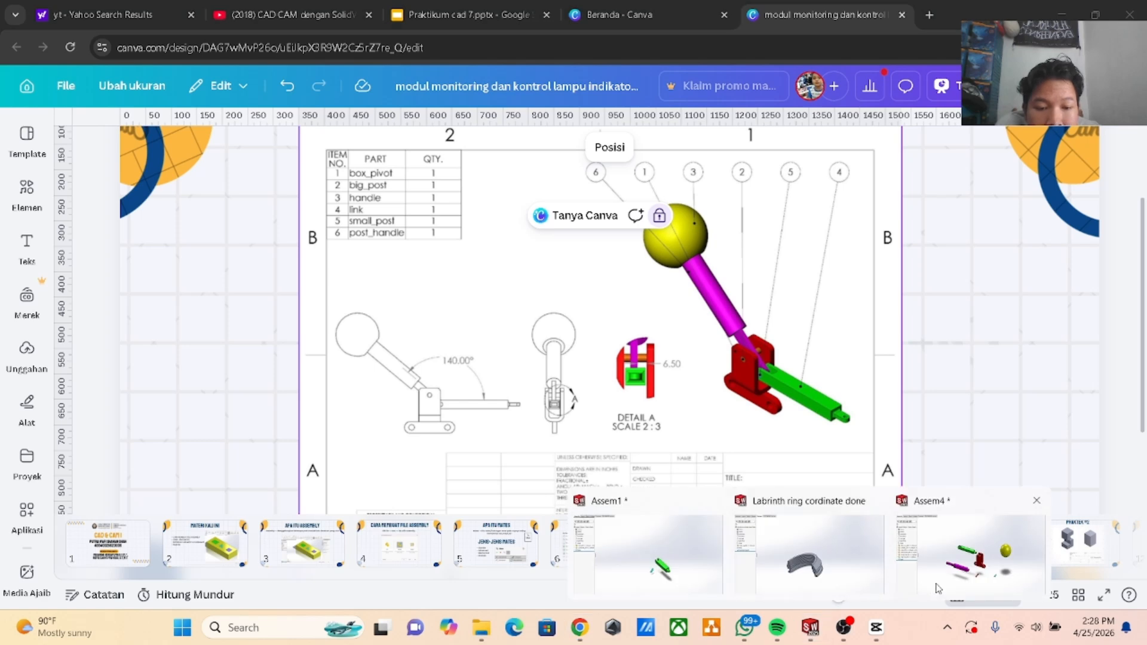
left_click(938, 589)
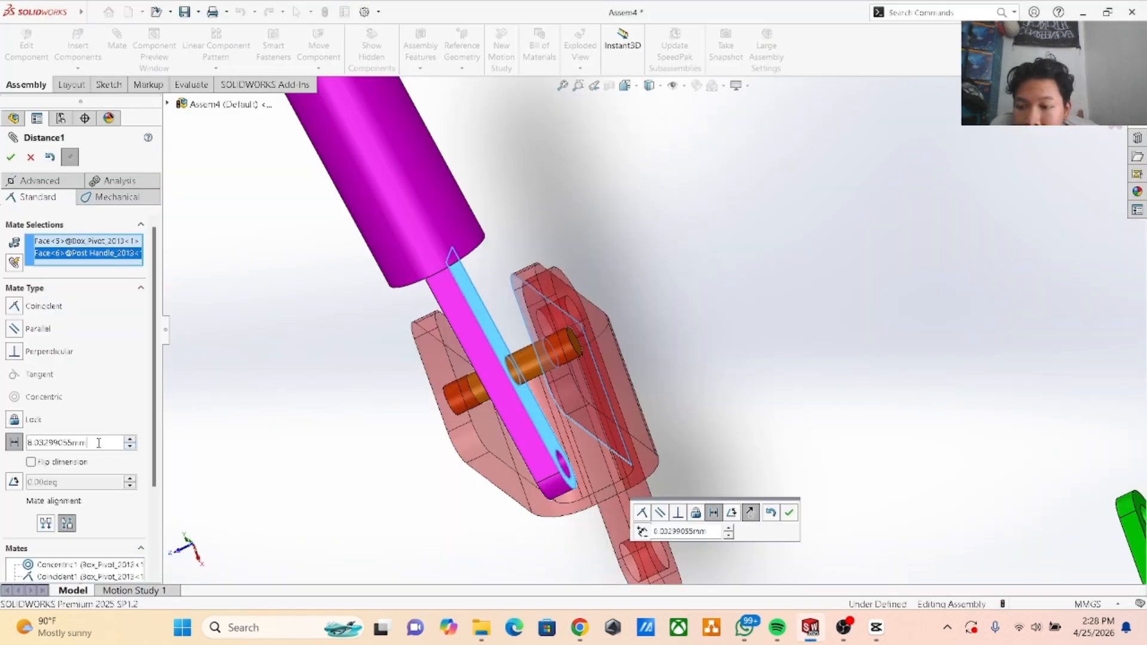
key("BackSpace")
key("BackSpace")
key("BackSpace")
key("BackSpace")
key("BackSpace")
key("BackSpace")
key("BackSpace")
key("BackSpace")
key("BackSpace")
key("BackSpace")
key("BackSpace")
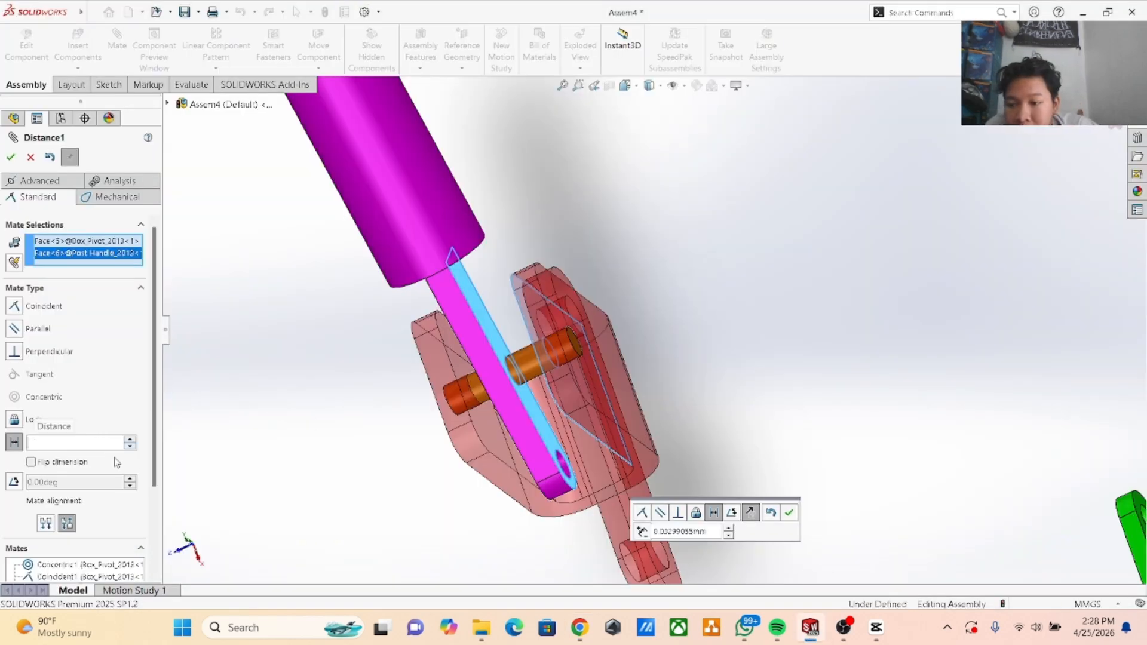
type("6")
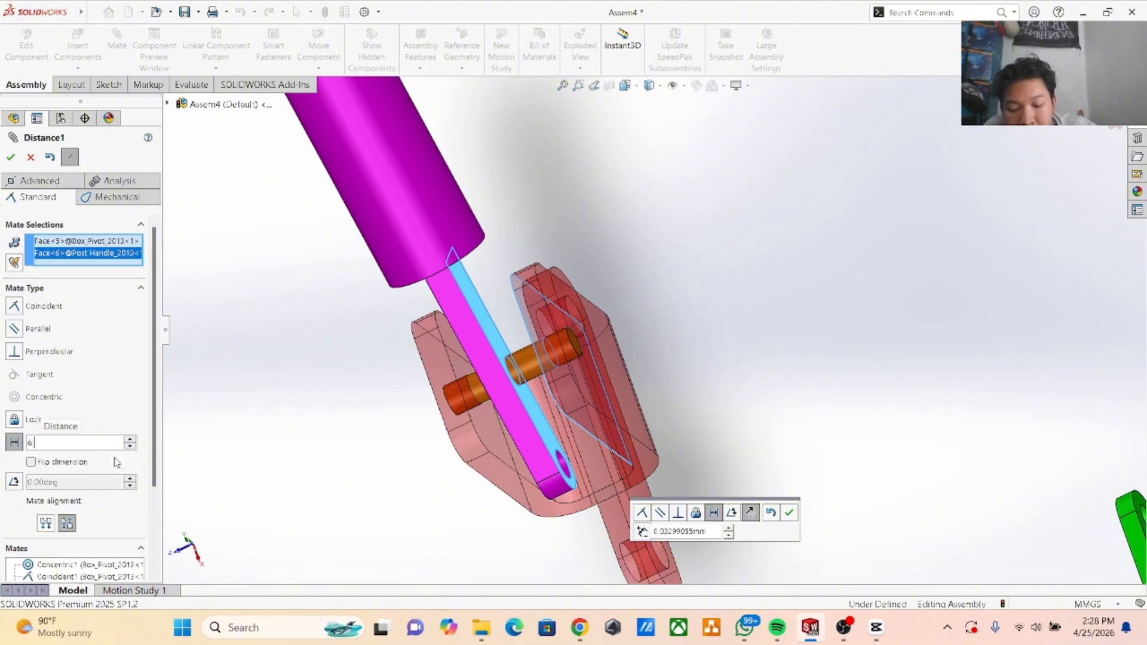
type(".5")
key("Return")
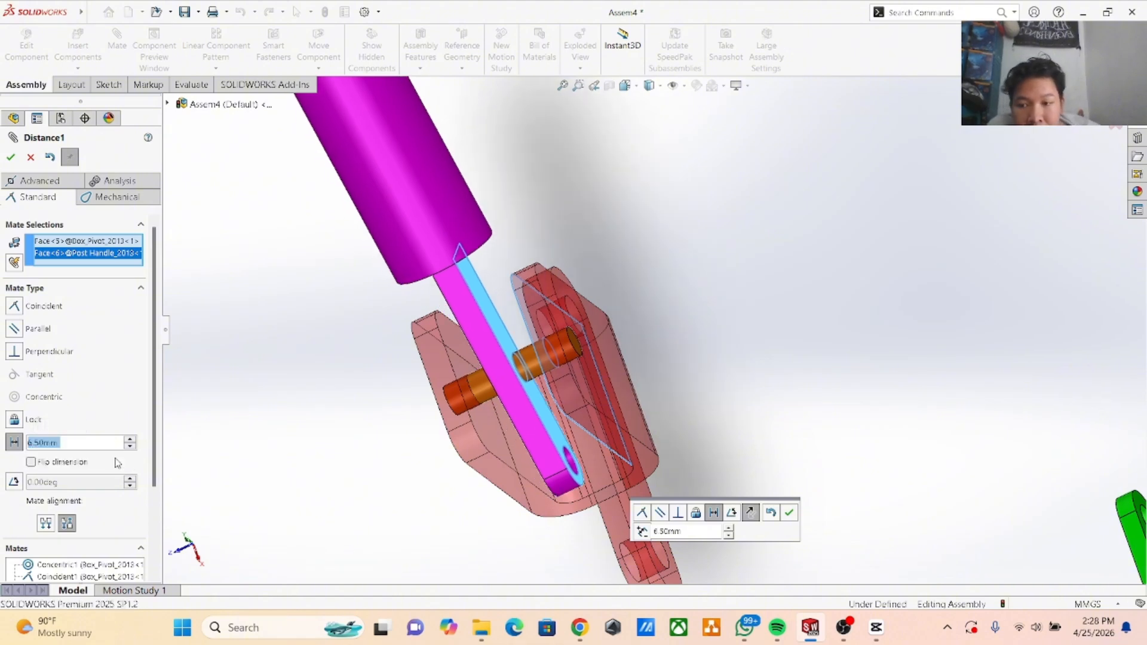
left_click(10, 158)
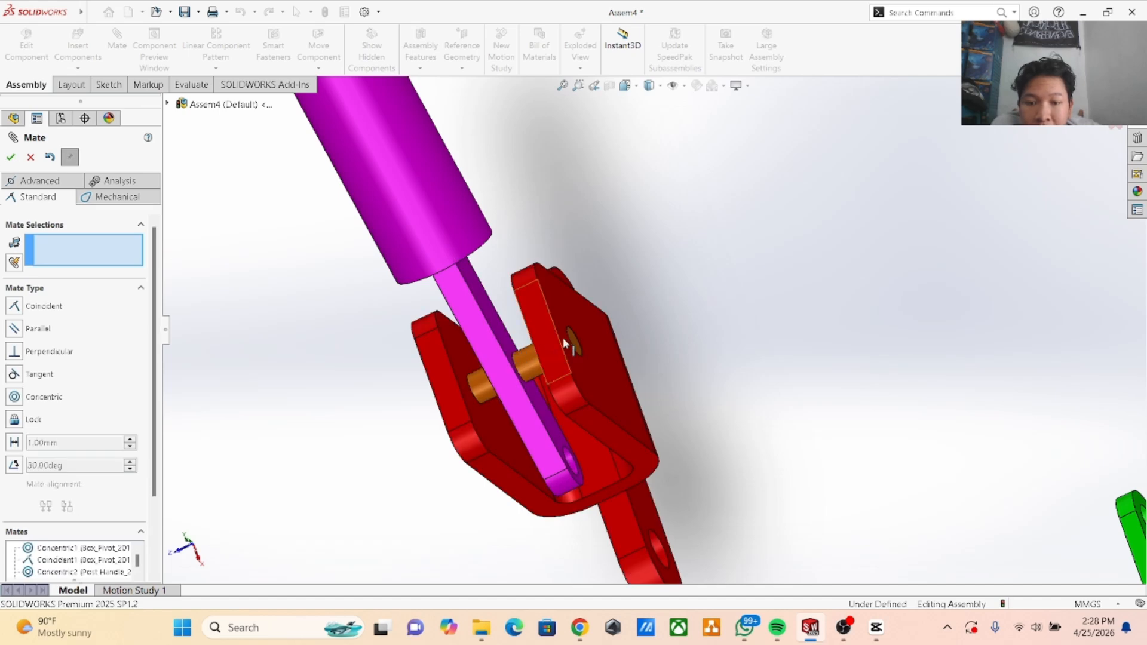
Swing the post handle slightly around the big post to try its motion inside the box pivot.
middle_click_drag(682, 262, 624, 277)
scroll(625, 300, "down", 2)
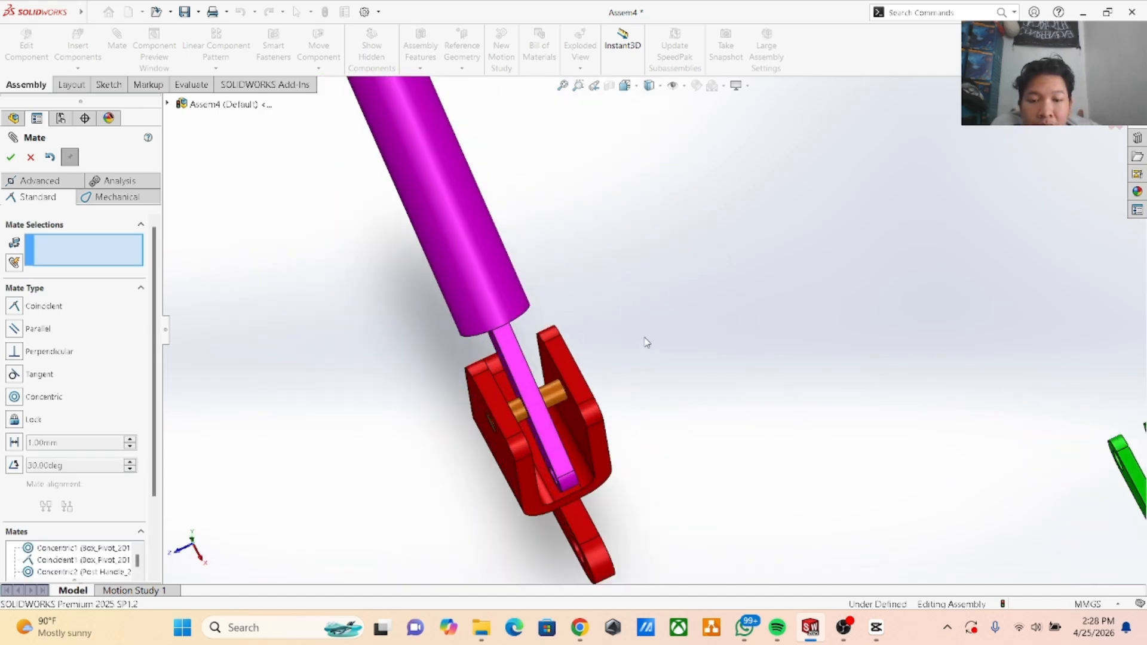
left_click_drag(479, 250, 418, 145)
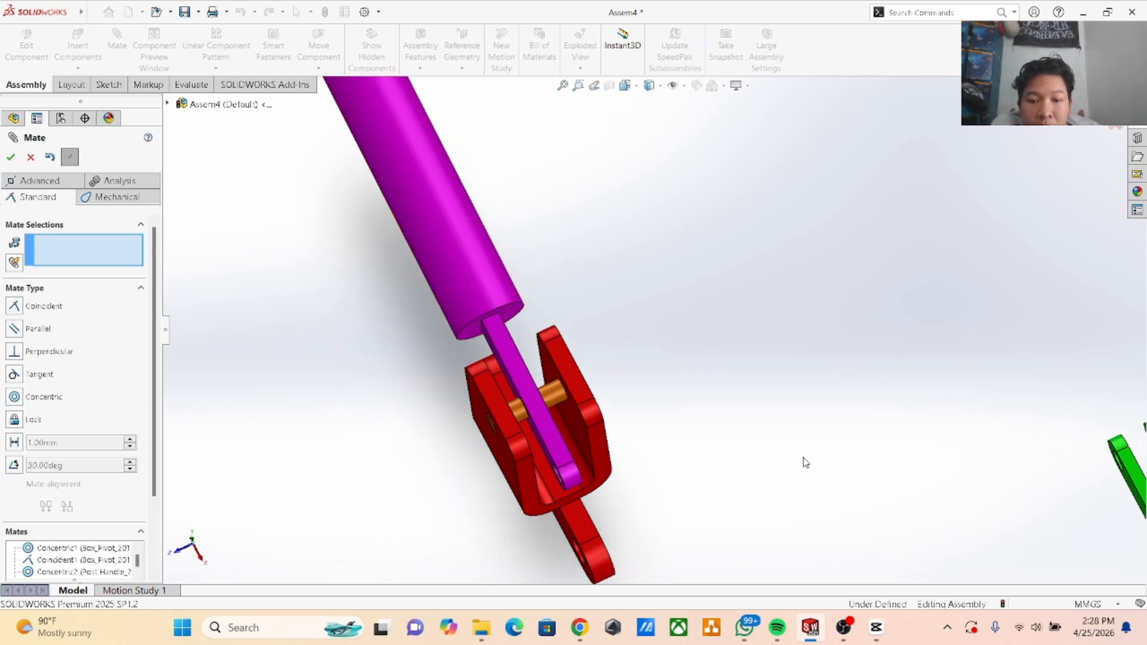
Move the link closer to the box pivot and place the small post near the link's forked end.
scroll(850, 361, "up", 3)
middle_click_drag(865, 400, 847, 284)
scroll(868, 412, "down", 1)
middle_click_drag(777, 406, 870, 438)
scroll(871, 440, "up", 2)
scroll(871, 439, "up", 1)
left_click_drag(888, 331, 770, 462)
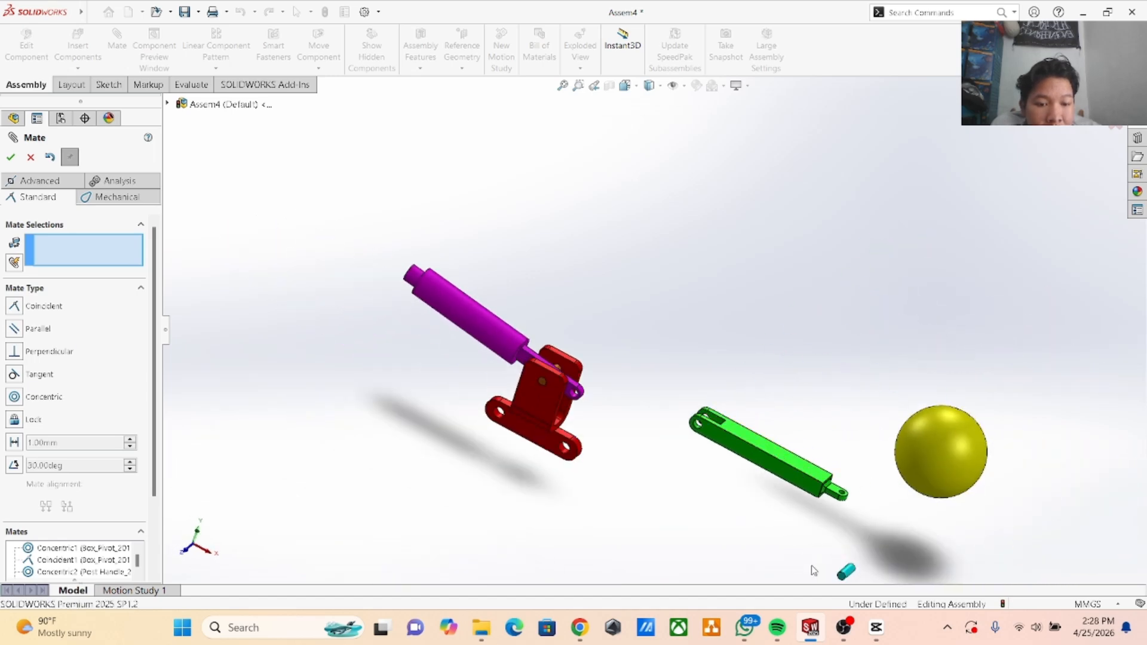
left_click_drag(853, 577, 692, 478)
Add a concentric mate between the small post's cylindrical face and the hole in the link's forked end.
scroll(768, 389, "down", 3)
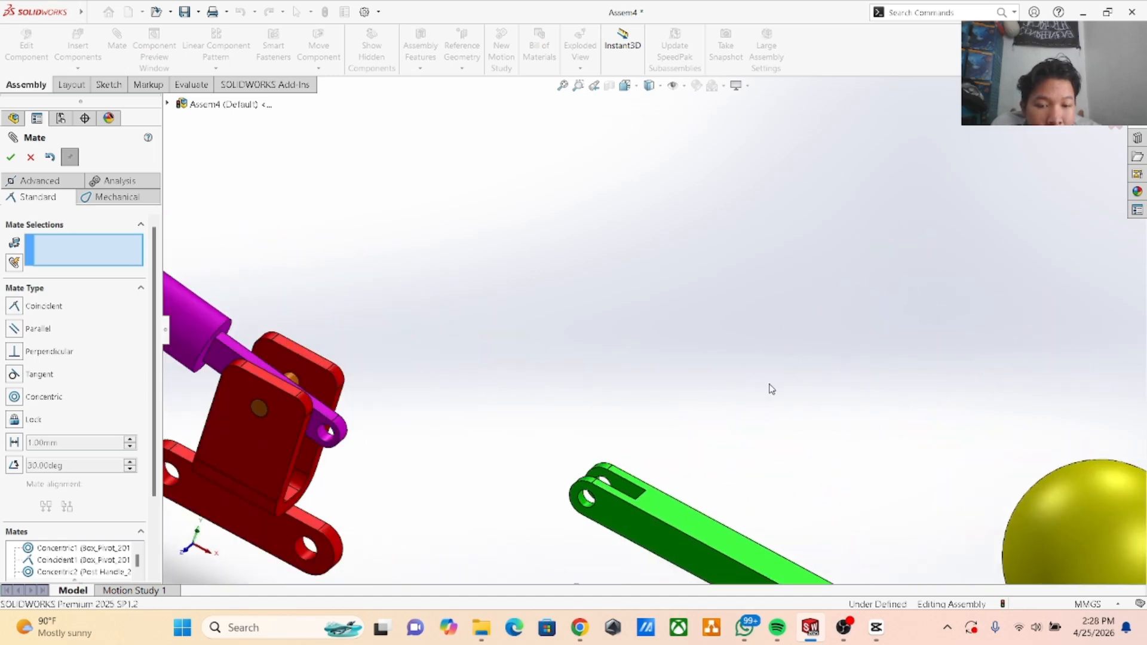
middle_click_drag(768, 389, 754, 478)
left_click(594, 518)
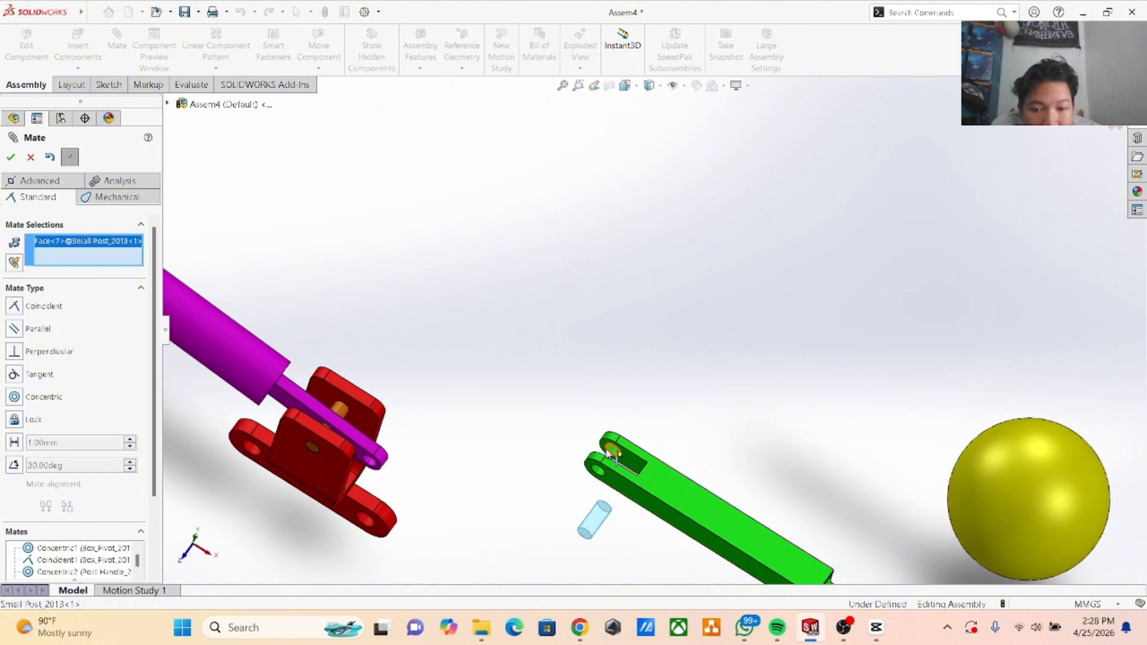
left_click(608, 465)
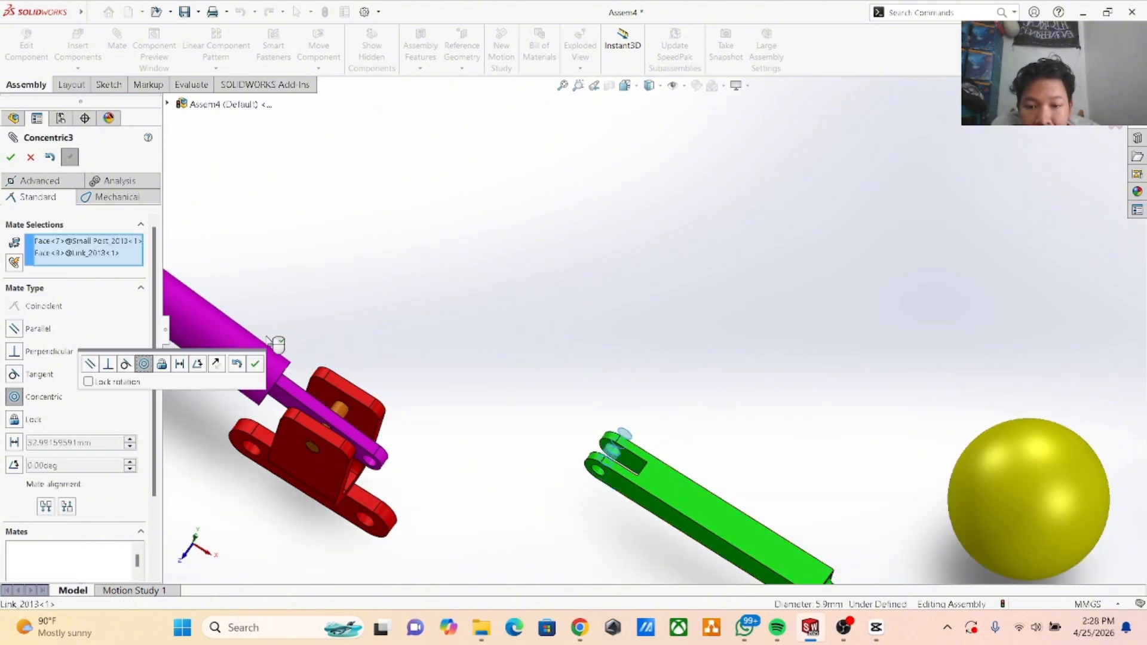
left_click(10, 157)
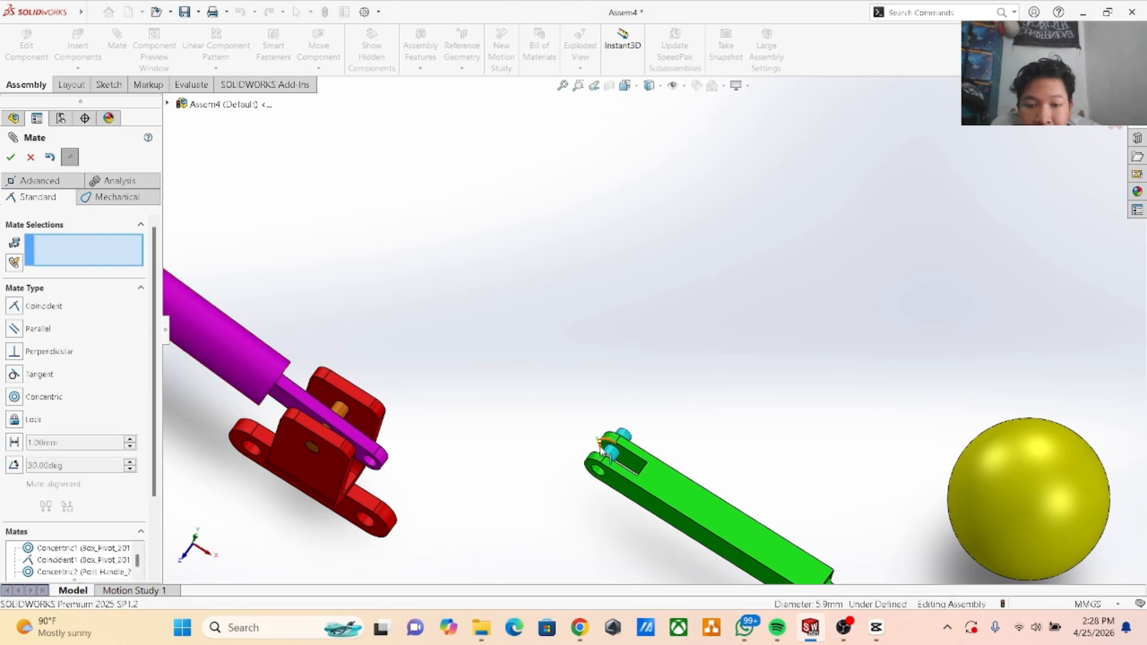
Add a coincident mate that sets the small post's end face flush with the outer edge of the link's fork hole.
mouse_move(643, 436)
middle_mouse_down()
mouse_move(668, 435)
mouse_move(627, 439)
mouse_move(633, 452)
middle_mouse_up()
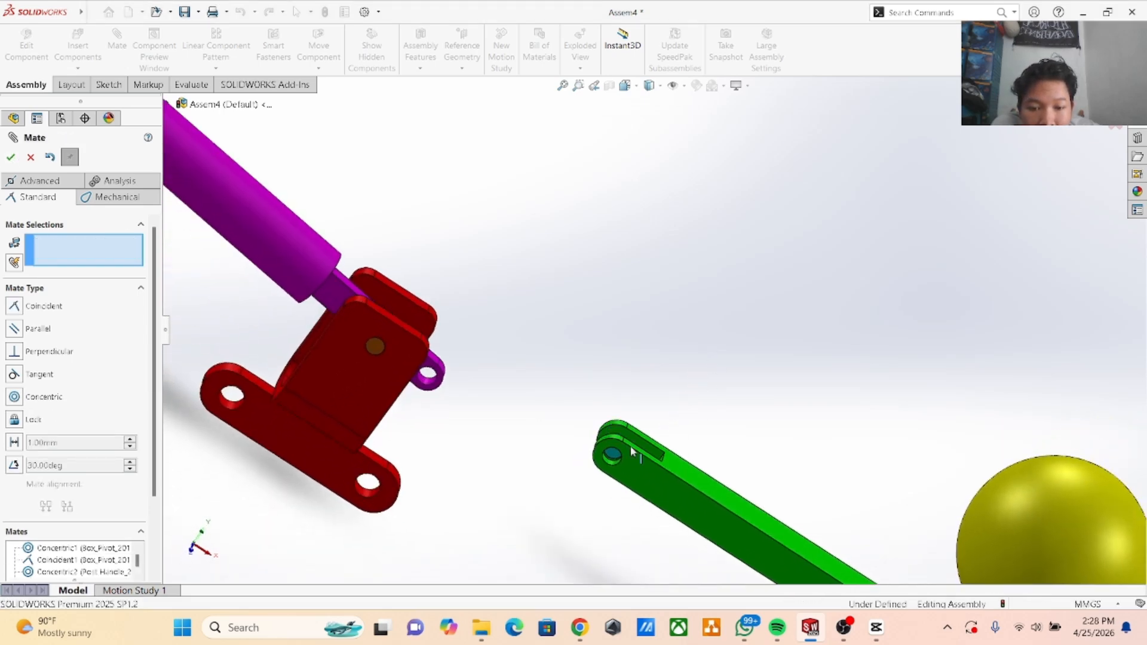
left_click(610, 457)
scroll(667, 426, "down", 4)
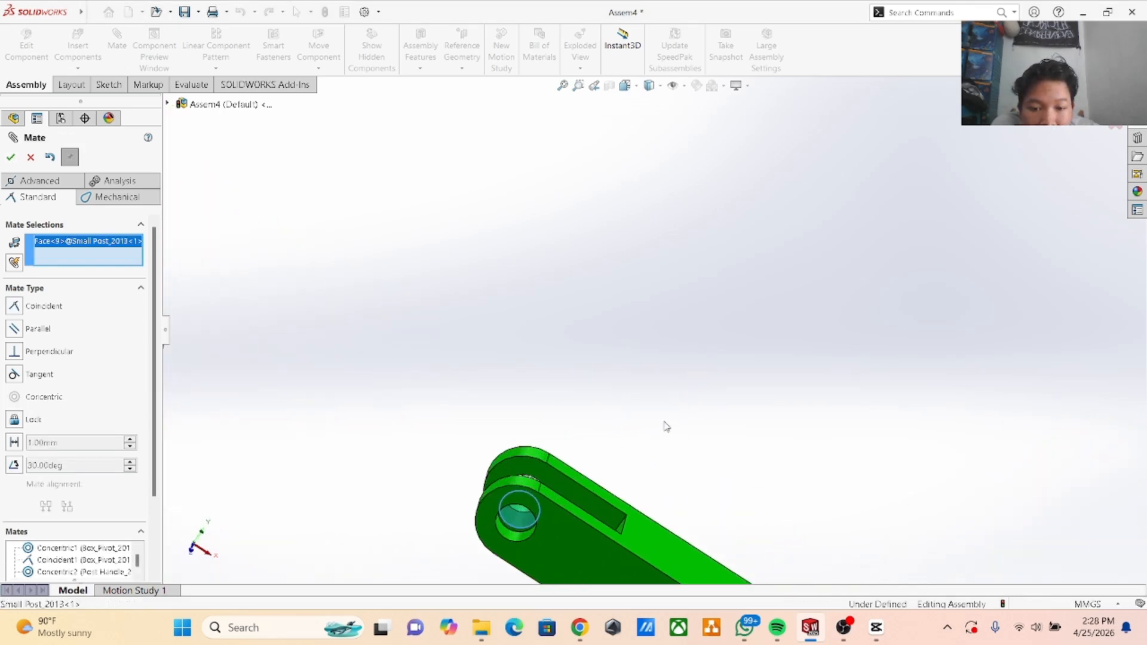
left_click(517, 540)
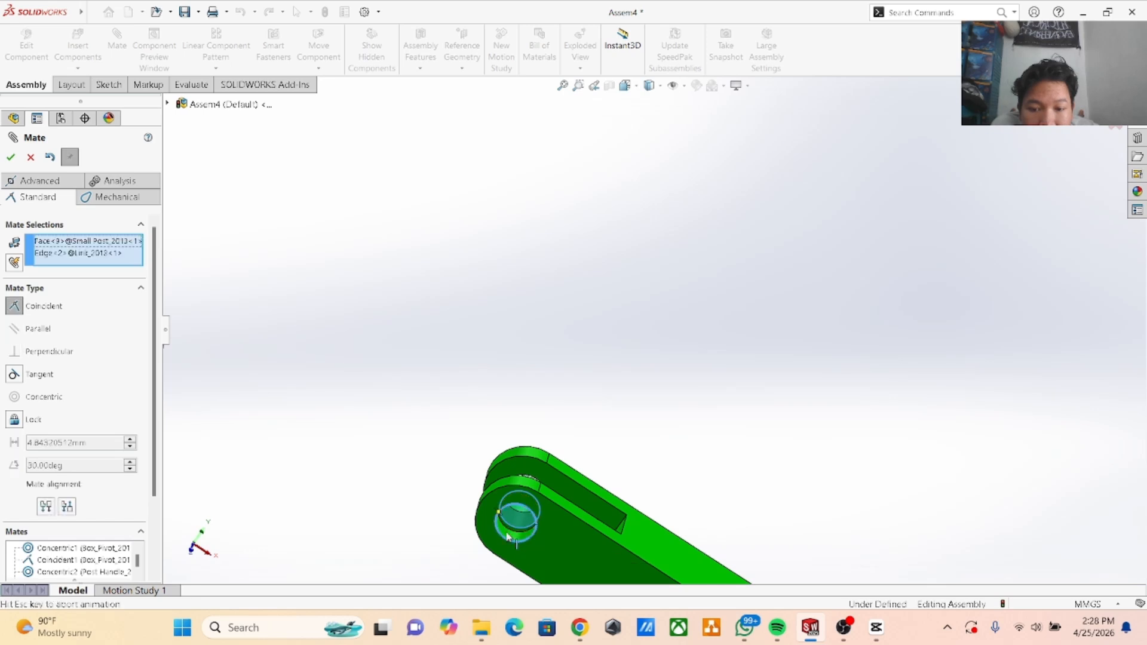
left_click(11, 157)
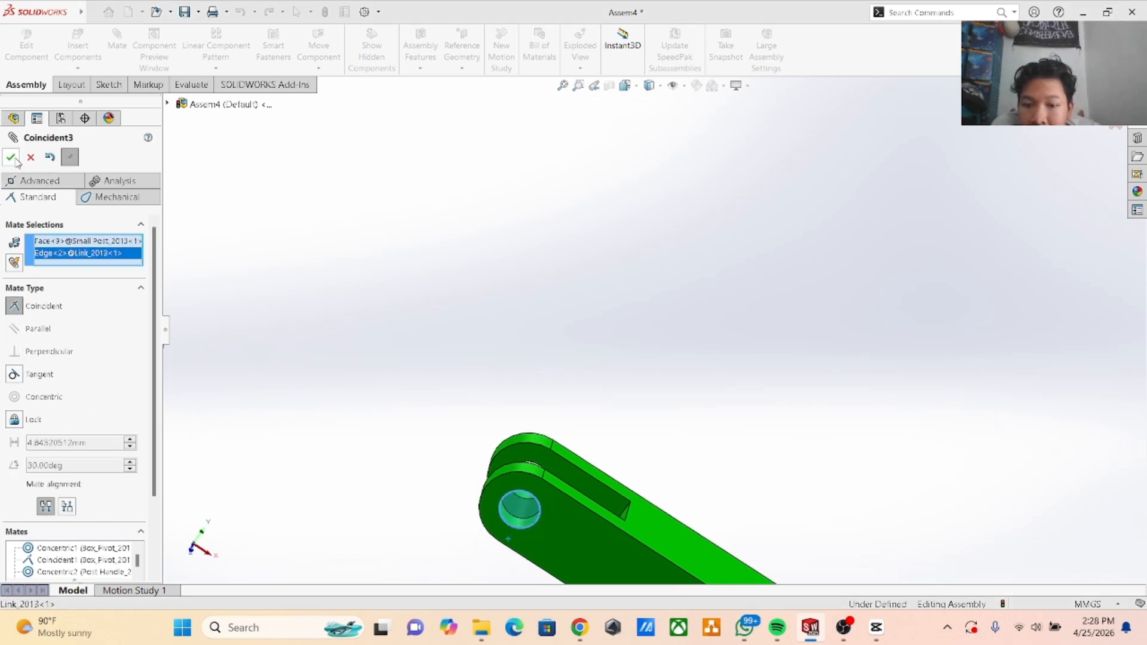
Bring the link with its small post next to the free end of the post handle's thin arm.
middle_click_drag(582, 315, 521, 348)
scroll(530, 394, "up", 5)
left_click_drag(645, 504, 420, 502)
scroll(356, 382, "up", 1)
scroll(352, 340, "down", 4)
scroll(352, 340, "up", 3)
Add a concentric mate between the small post's cylindrical face and the end hole of the post handle's thin arm.
mouse_move(524, 263)
middle_mouse_down()
mouse_move(530, 279)
mouse_move(541, 270)
middle_mouse_up()
scroll(577, 347, "down", 3)
left_click(539, 450)
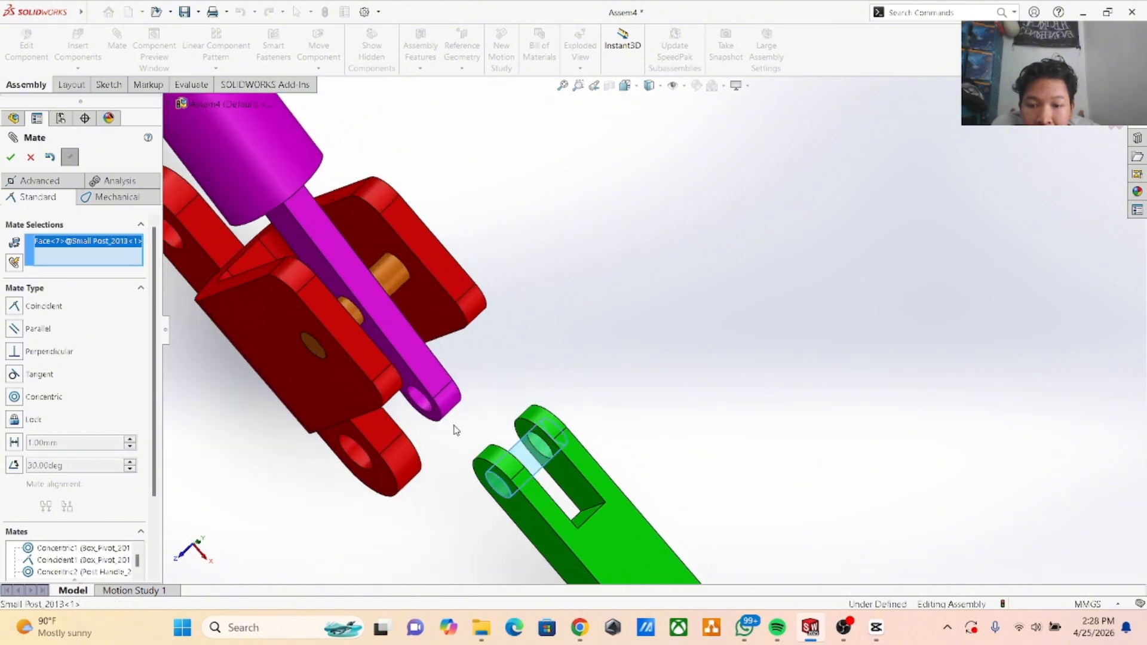
left_click(531, 425)
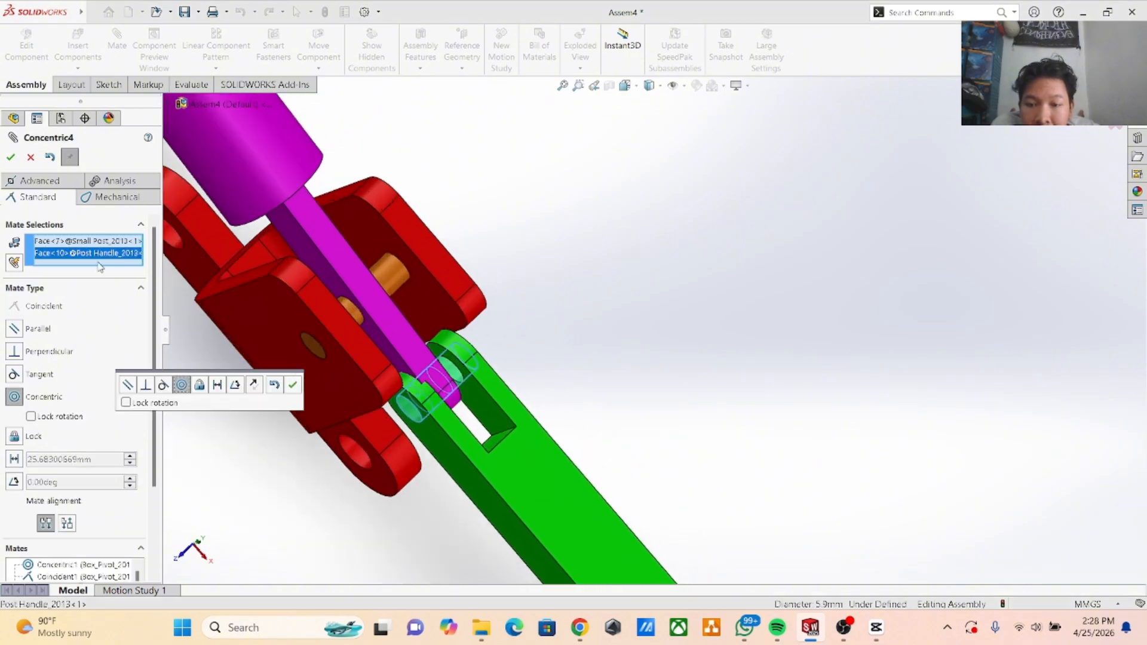
left_click(11, 156)
Swing the link slightly around the small post and inspect how its fork fits over the post handle's end.
scroll(638, 260, "up", 2)
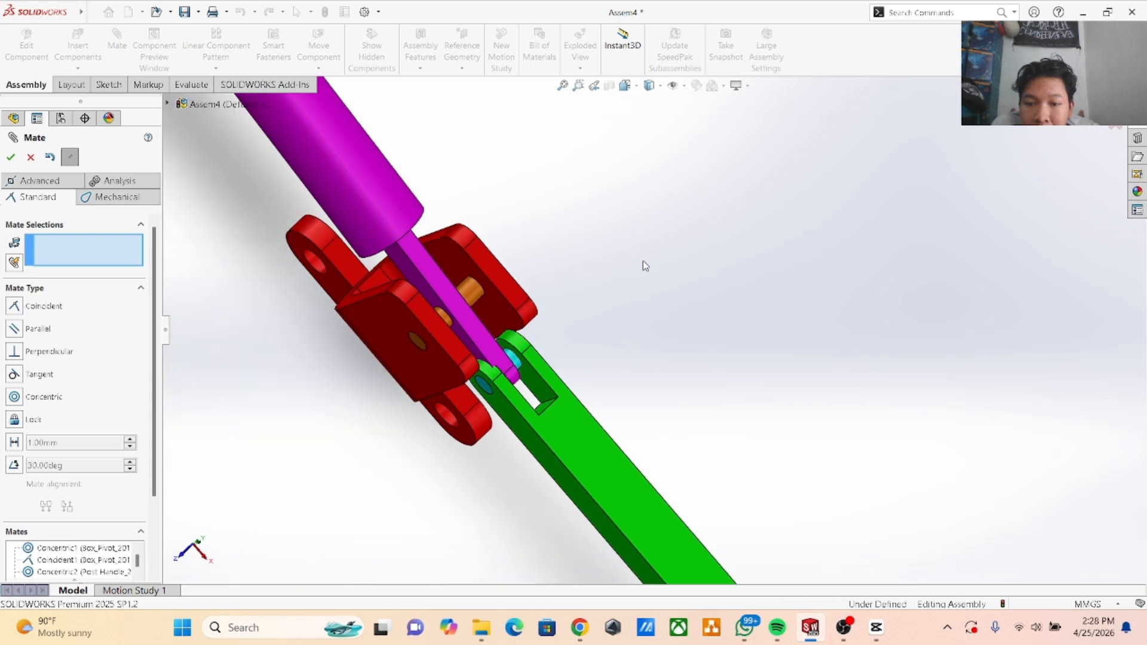
middle_click_drag(643, 261, 637, 370)
left_click_drag(576, 481, 559, 503)
middle_click_drag(586, 366, 545, 335)
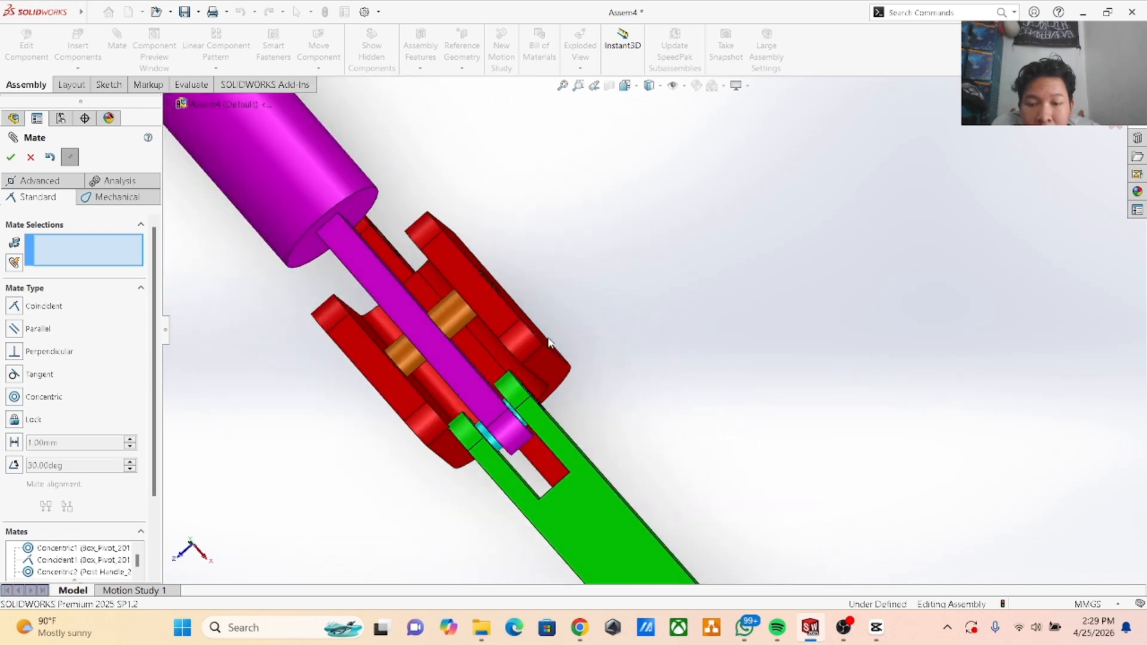
scroll(607, 303, "down", 4)
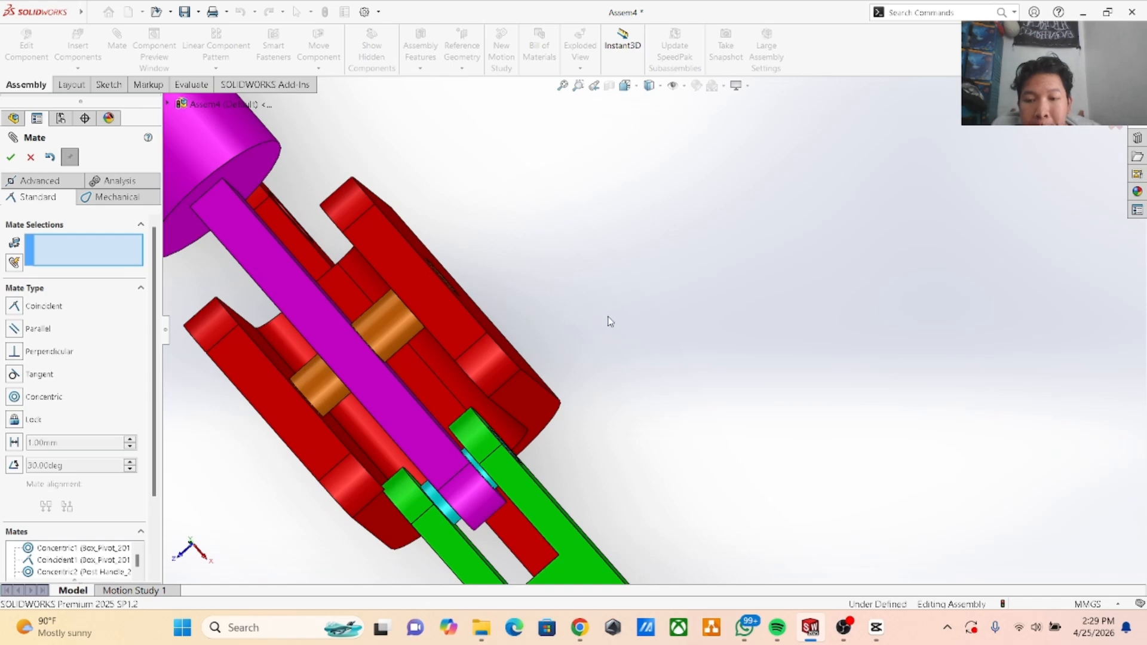
middle_click_drag(615, 323, 620, 303)
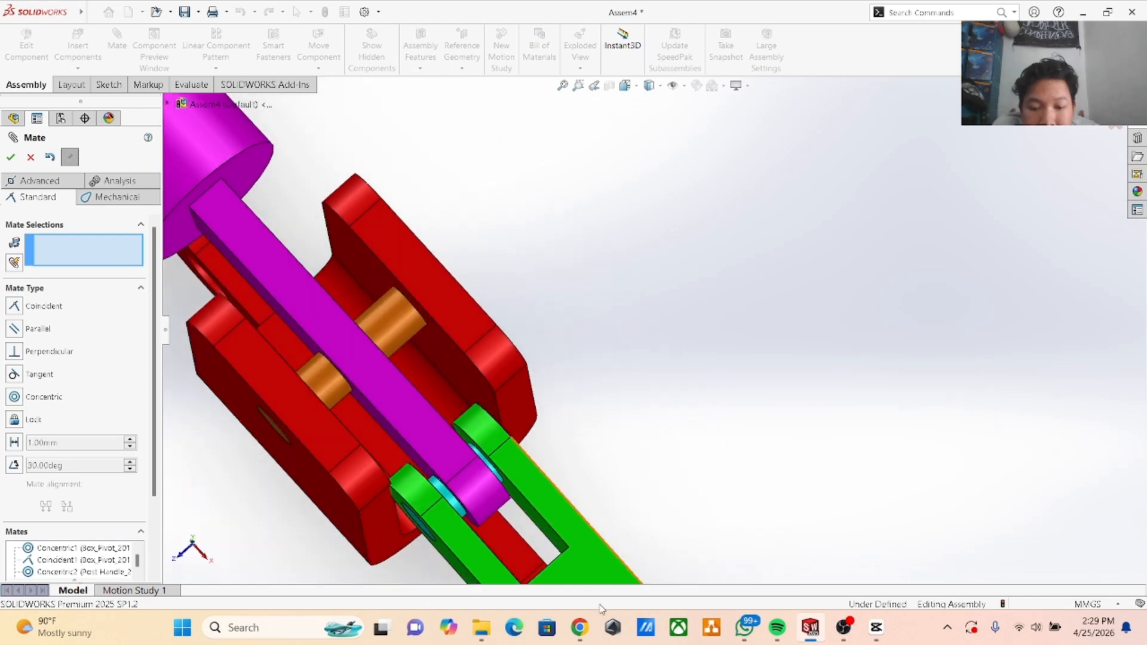
Consult the Practice_Assembly_1 drawing in Chrome, and in SOLIDWORKS add a coincident mate between the link's inner fork face and the post handle's thin-arm side face.
left_click(580, 628)
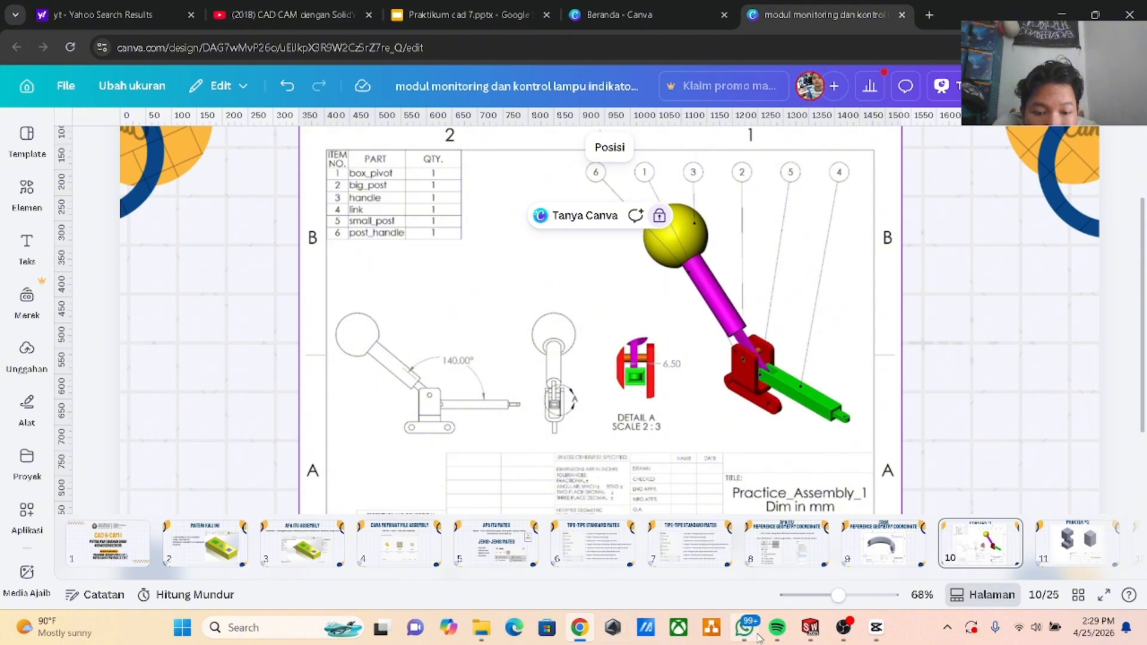
mouse_move(812, 628)
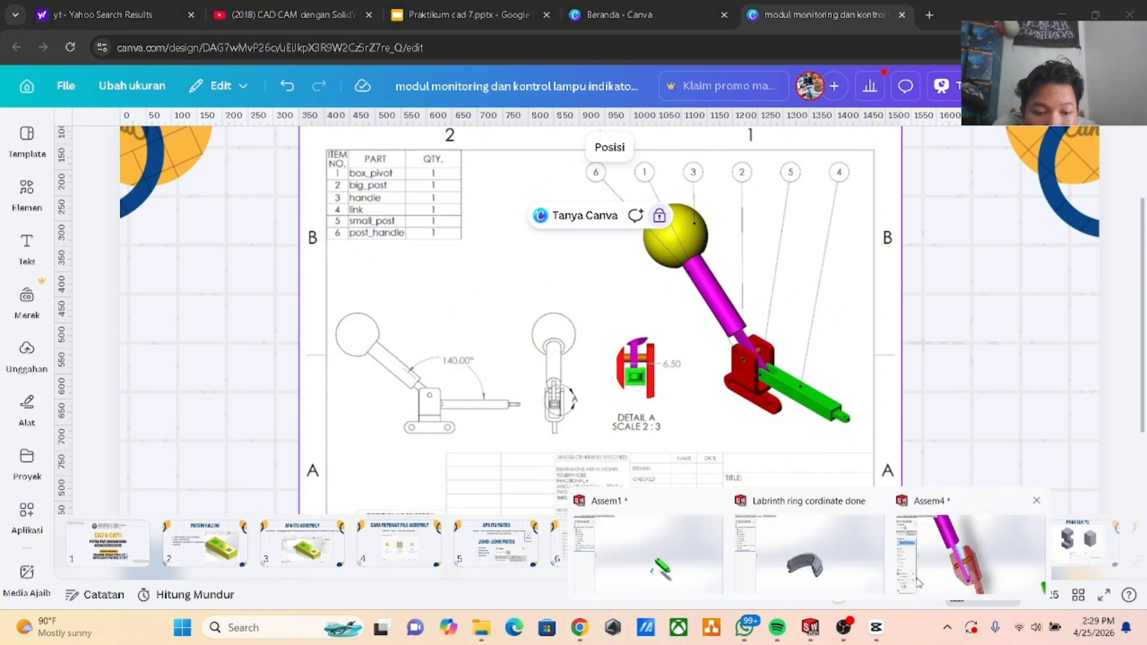
left_click(920, 583)
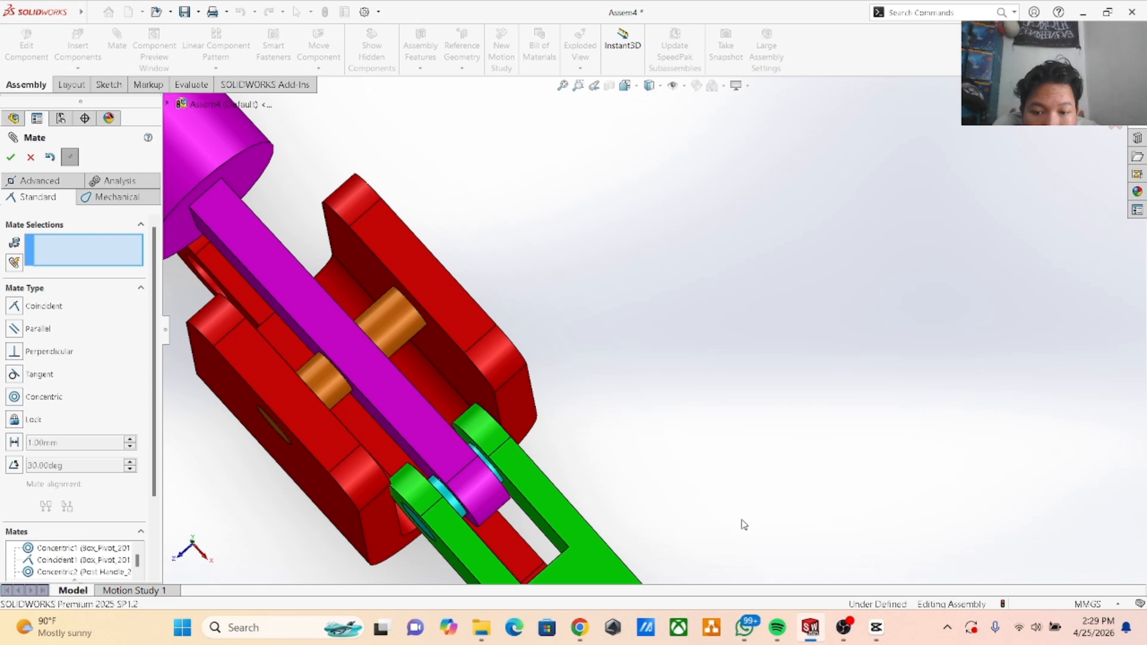
scroll(669, 388, "up", 2)
middle_click_drag(676, 382, 653, 408)
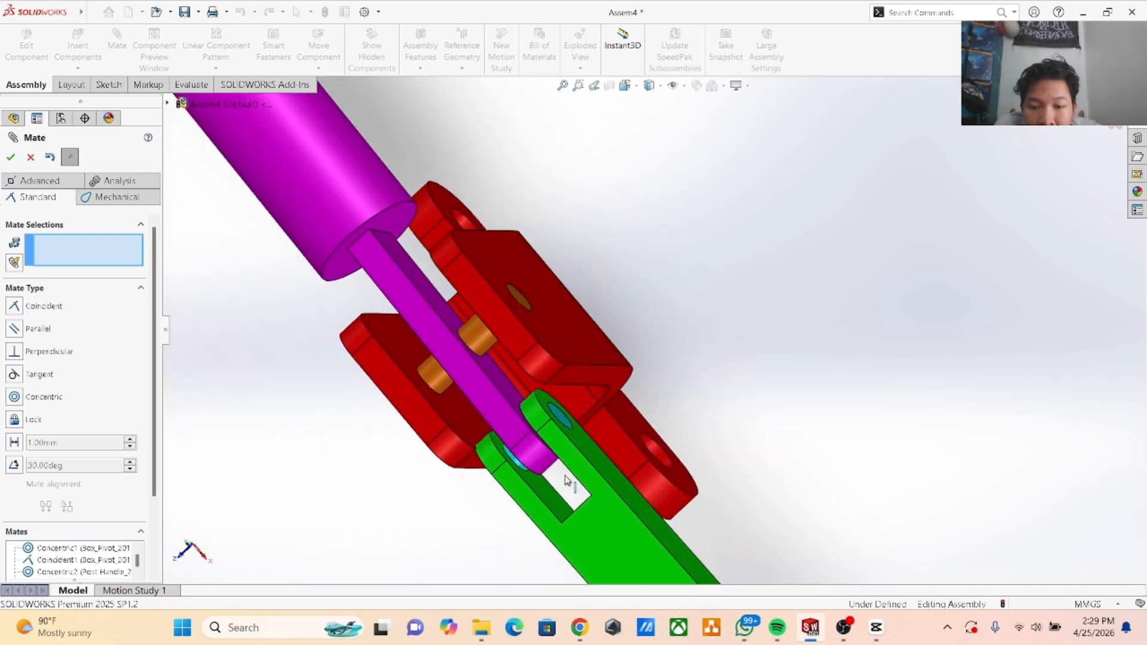
left_click(545, 487)
middle_click_drag(751, 398, 793, 338)
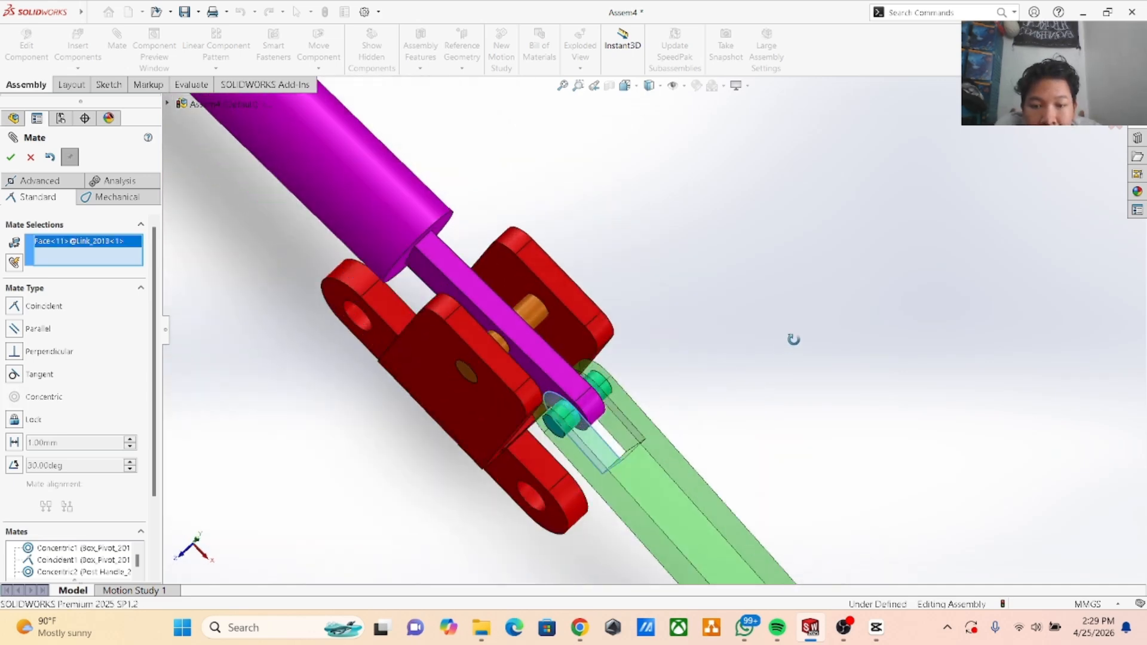
left_click(537, 366)
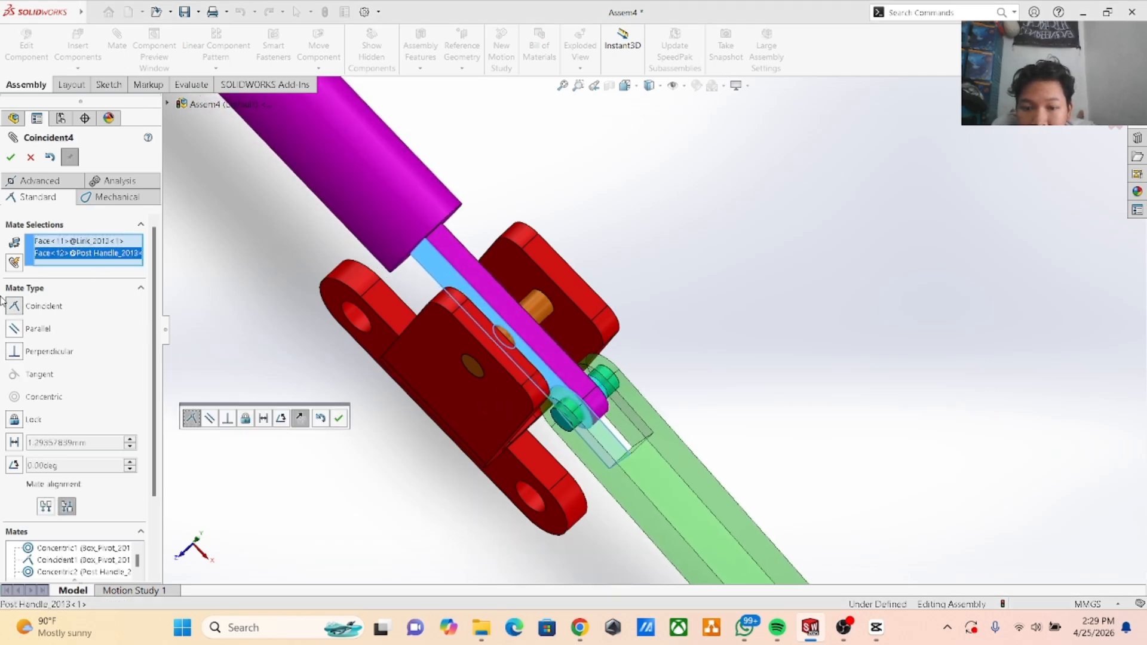
left_click(10, 157)
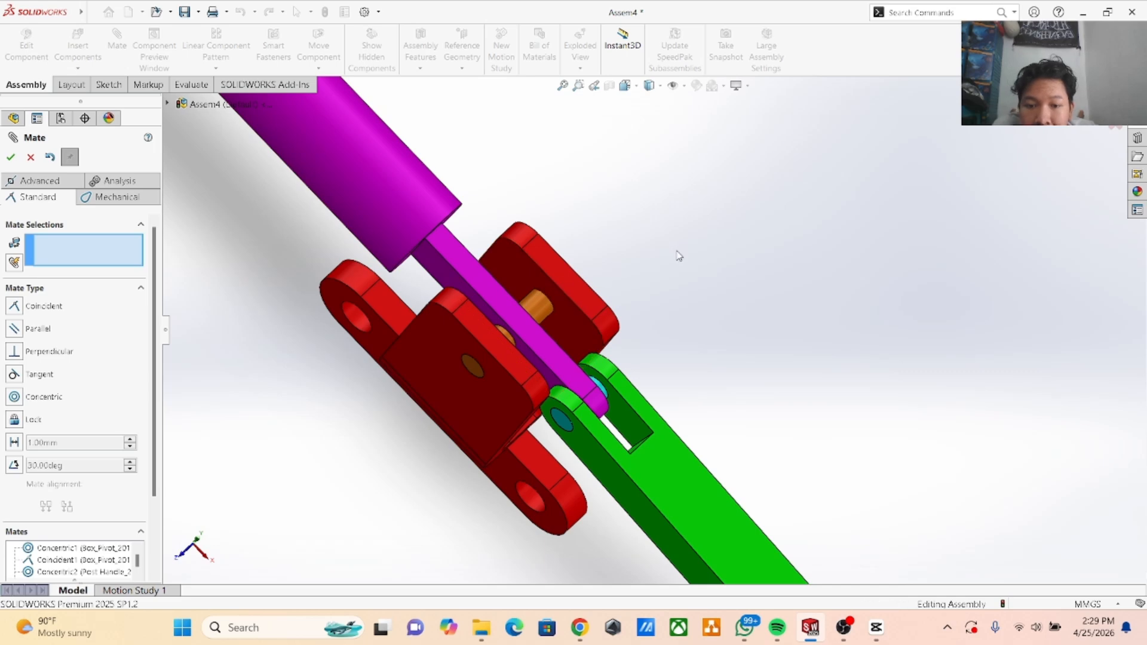
Look up the angle between the post handle and the link on the assembly drawing in Chrome and return to Assem4 in SOLIDWORKS.
scroll(658, 269, "up", 3)
scroll(681, 287, "down", 2)
scroll(678, 281, "up", 5)
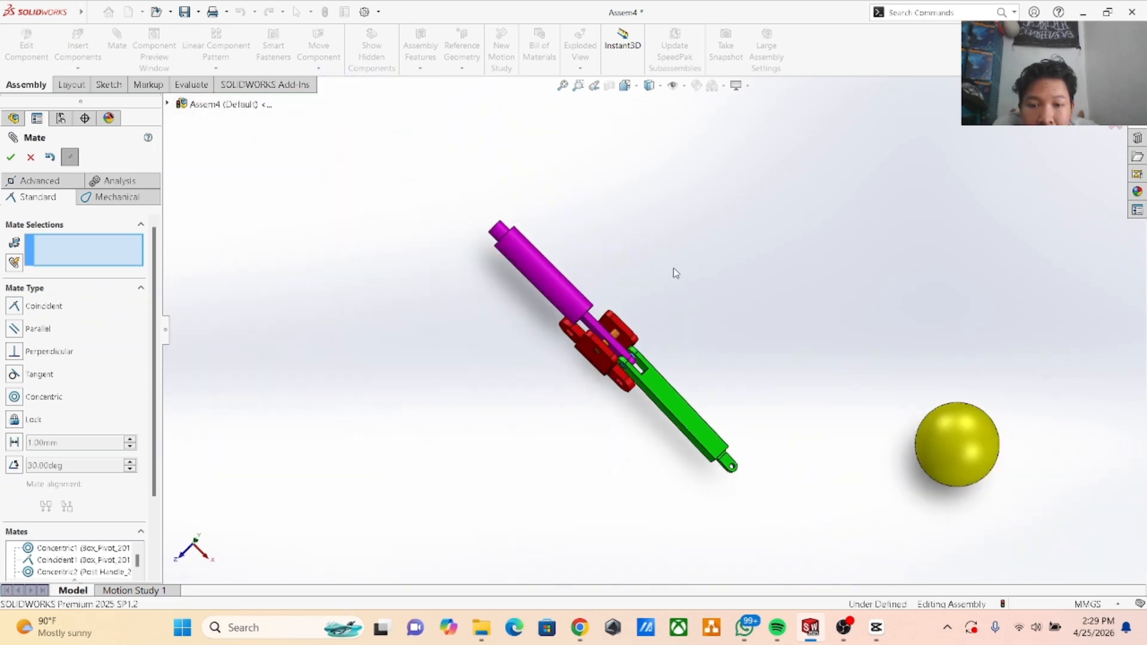
scroll(673, 268, "down", 2)
left_click(580, 627)
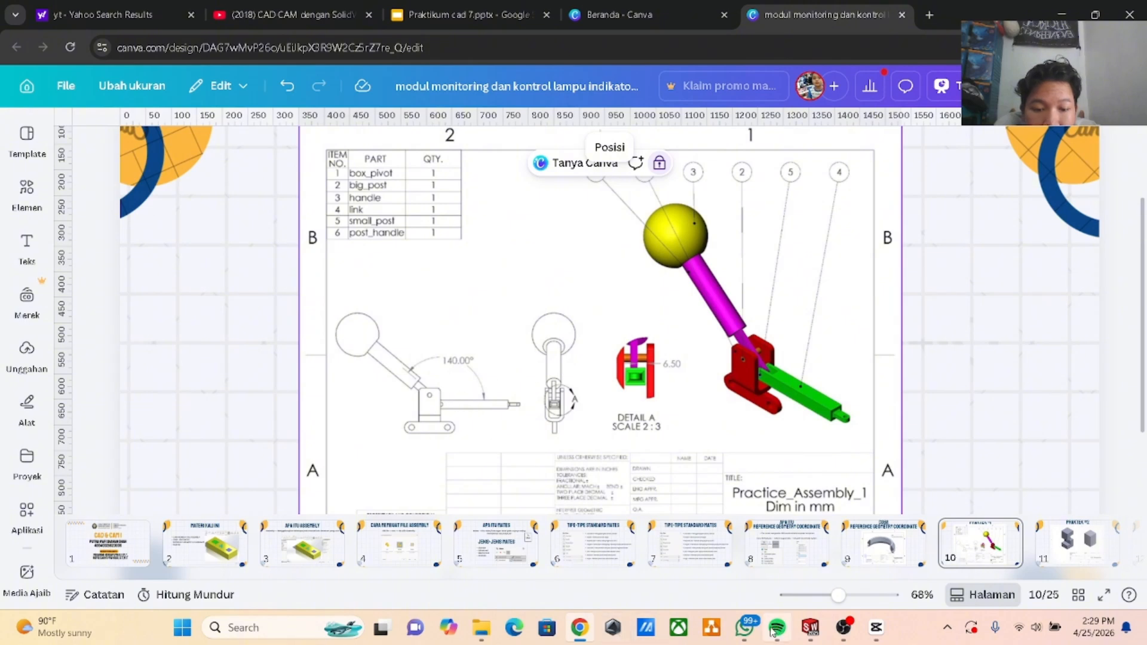
mouse_move(810, 628)
left_click(968, 556)
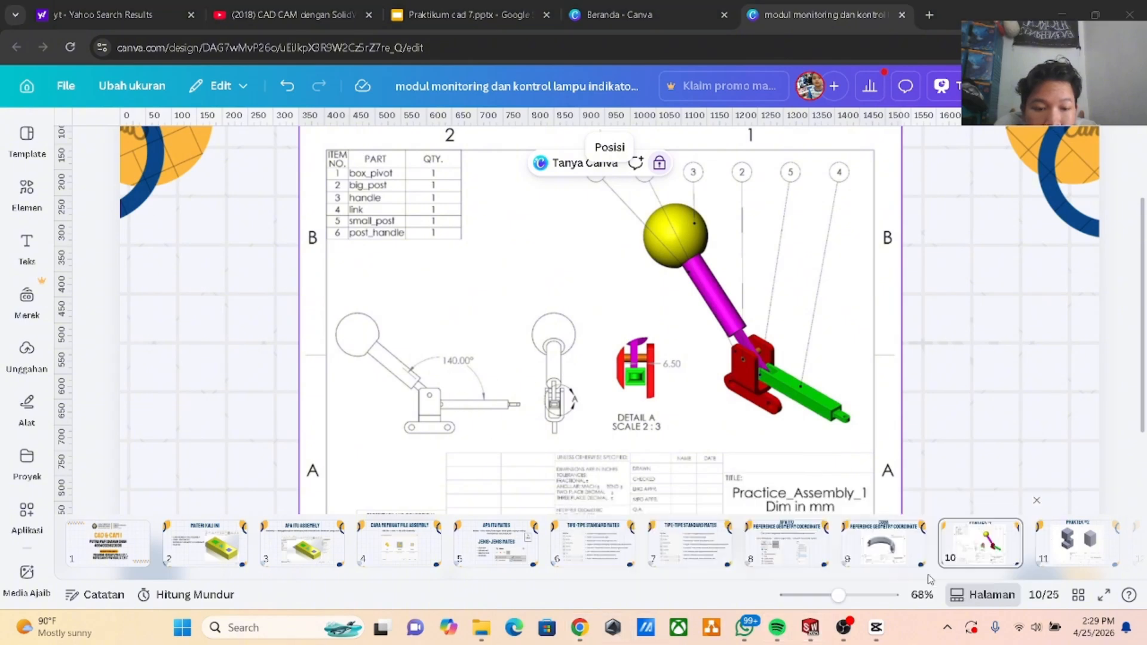
Add a 140° angle mate between the post handle's thin-arm face and the link's broad upper face, with the flip dimension option off.
left_click(617, 401)
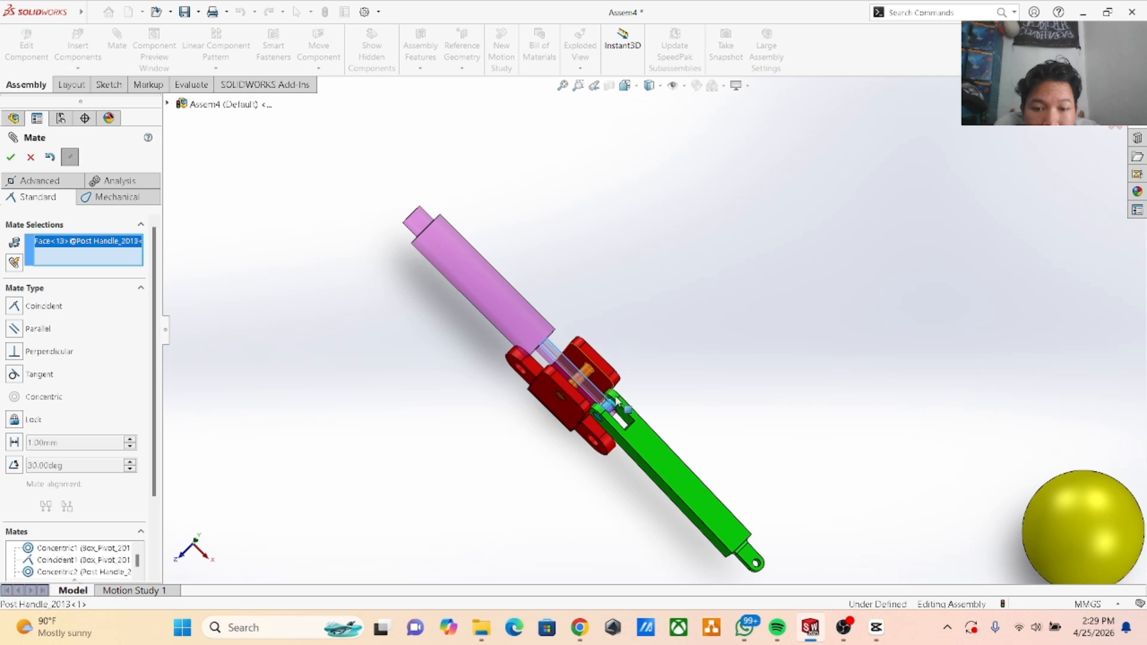
left_click(686, 477)
left_click(14, 465)
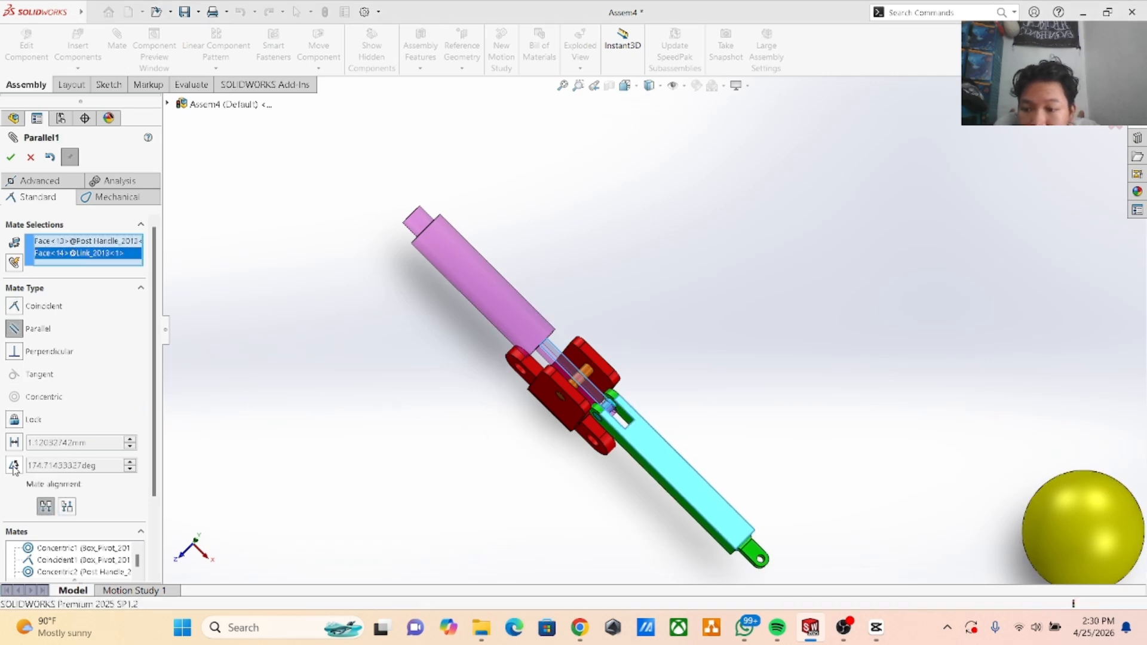
type("140")
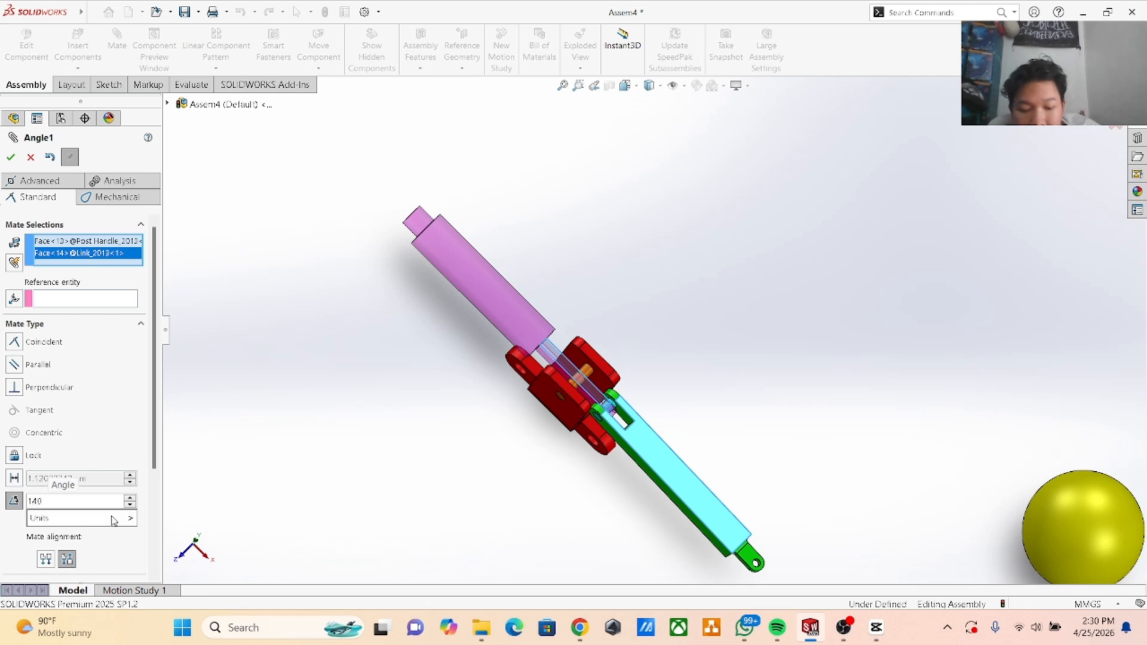
key("Return")
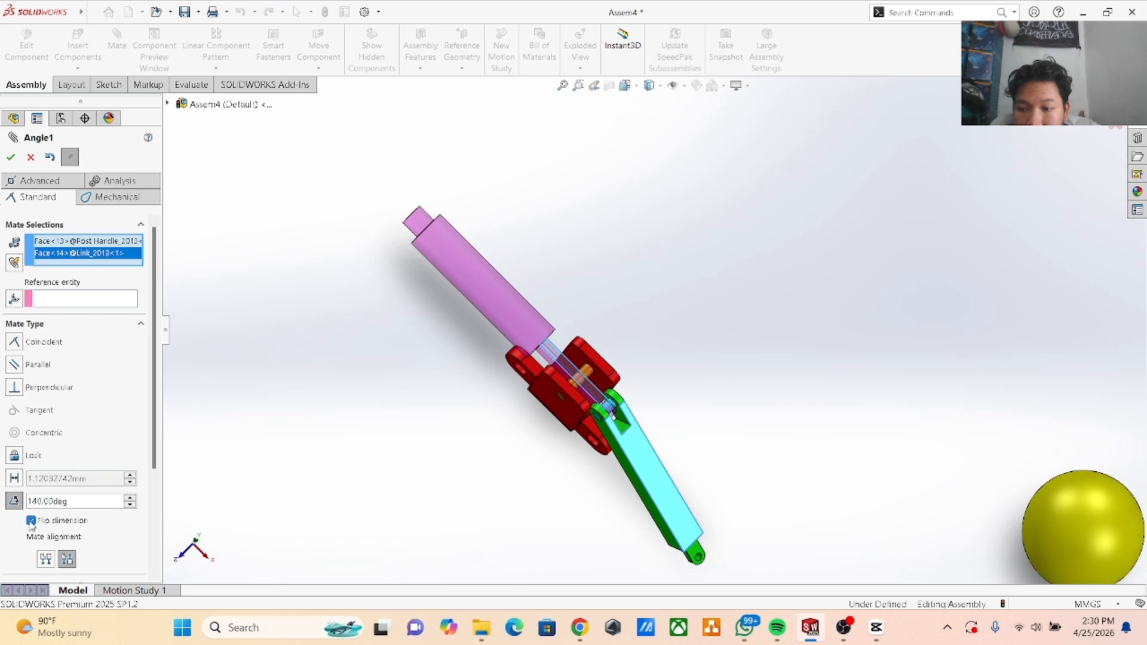
left_click(31, 521)
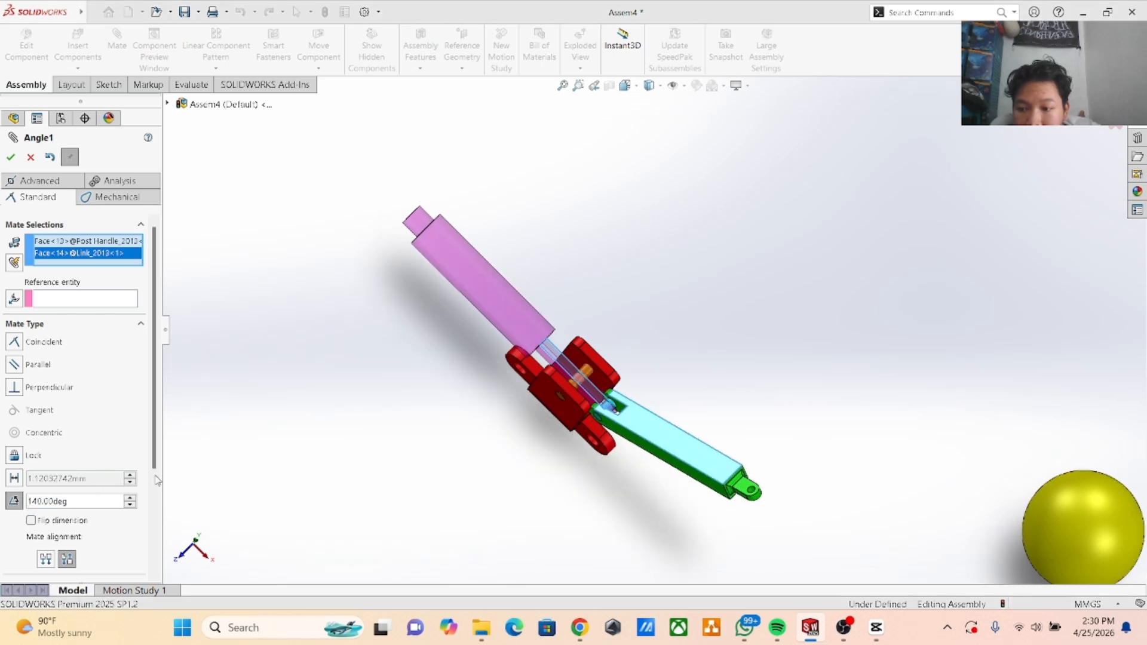
middle_click_drag(350, 413, 382, 335)
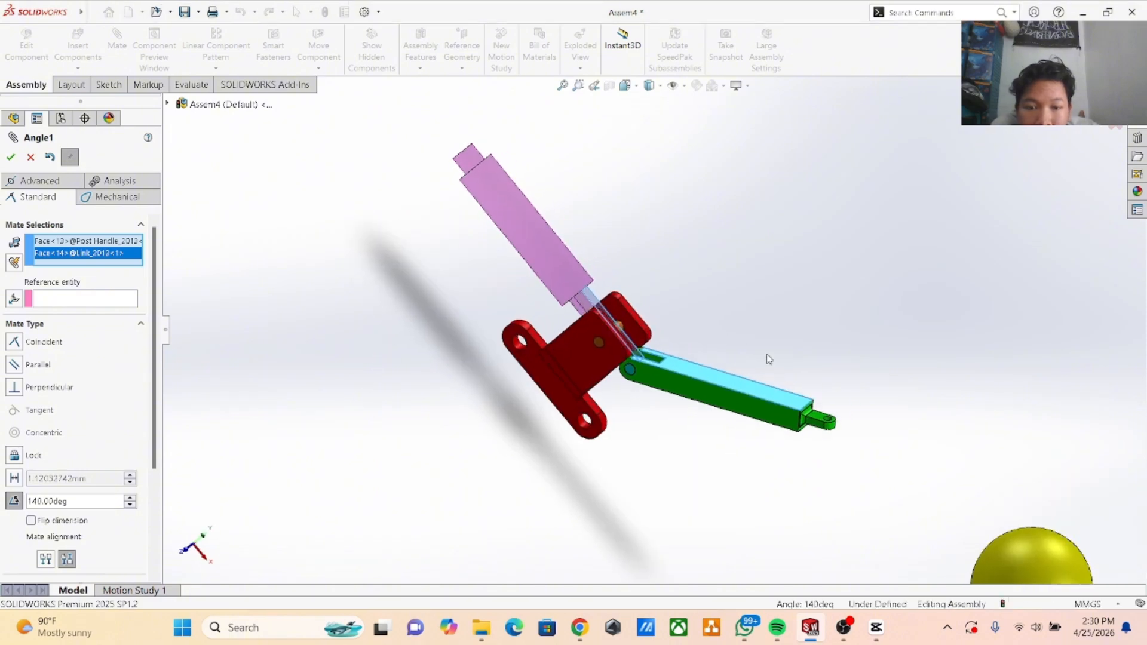
left_click_drag(759, 412, 710, 543)
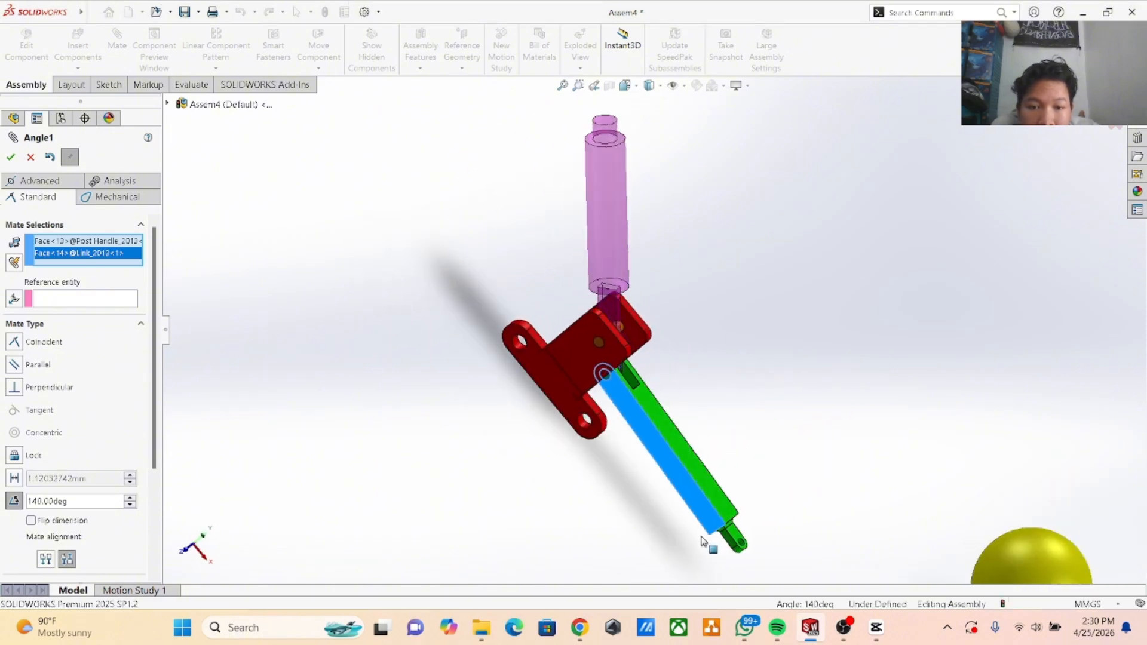
left_click(10, 157)
Try to add a second angle mate of 90° between the post handle's thin-arm face and the link's upper face.
middle_click_drag(638, 225, 570, 366)
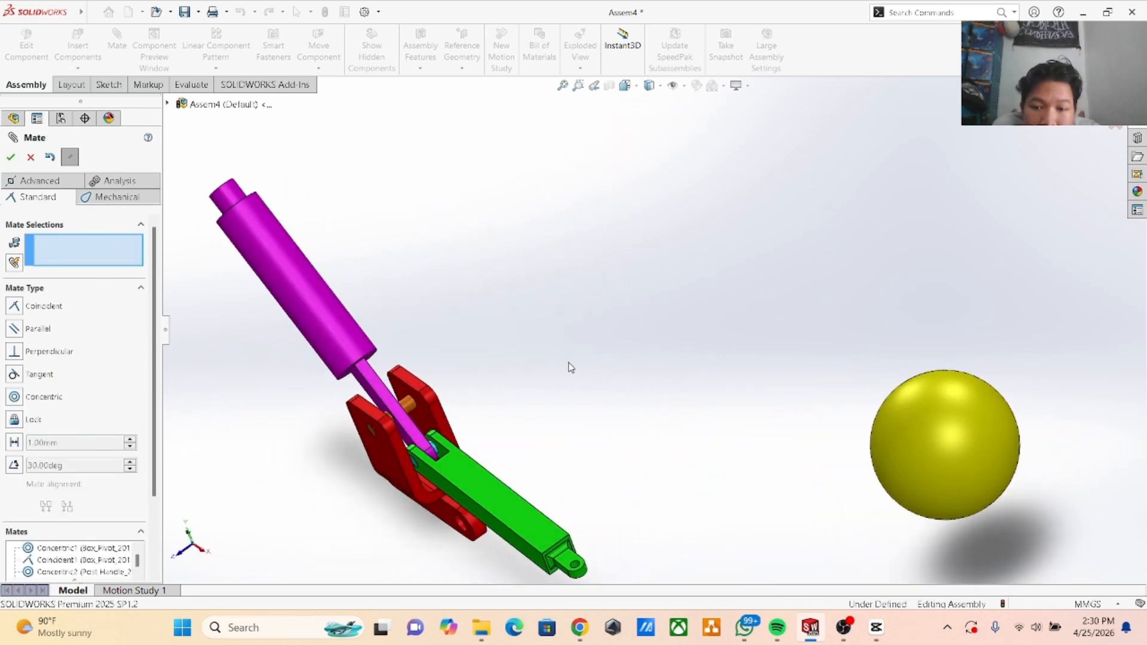
scroll(570, 366, "up", 2)
scroll(491, 342, "down", 4)
scroll(488, 337, "up", 2)
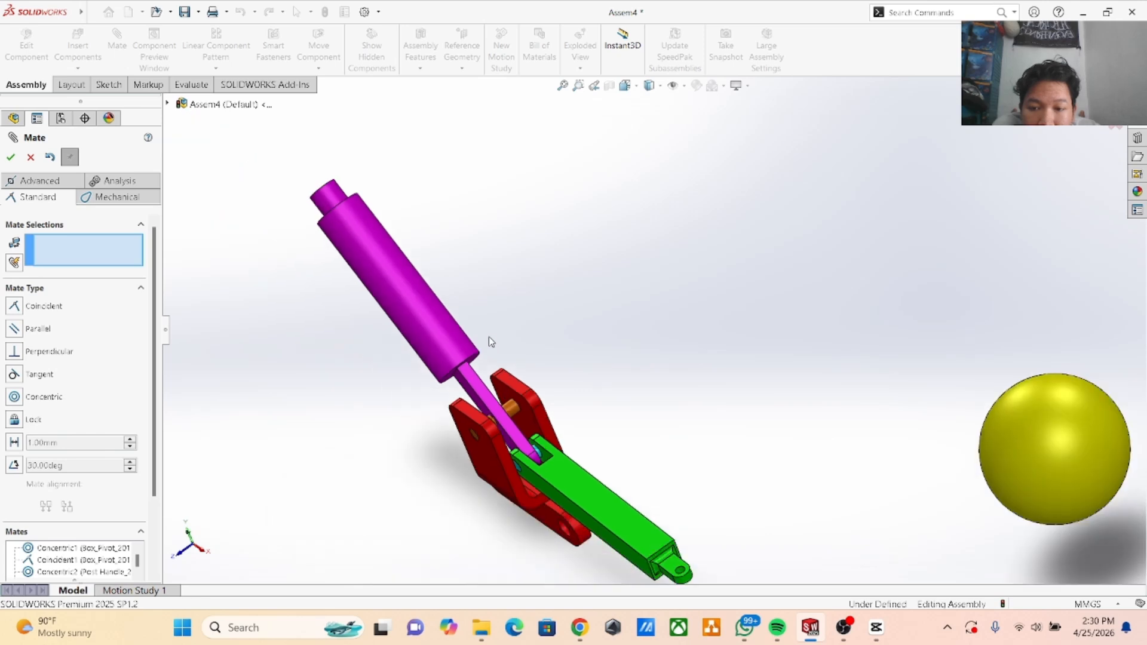
left_click(487, 399)
left_click(597, 496)
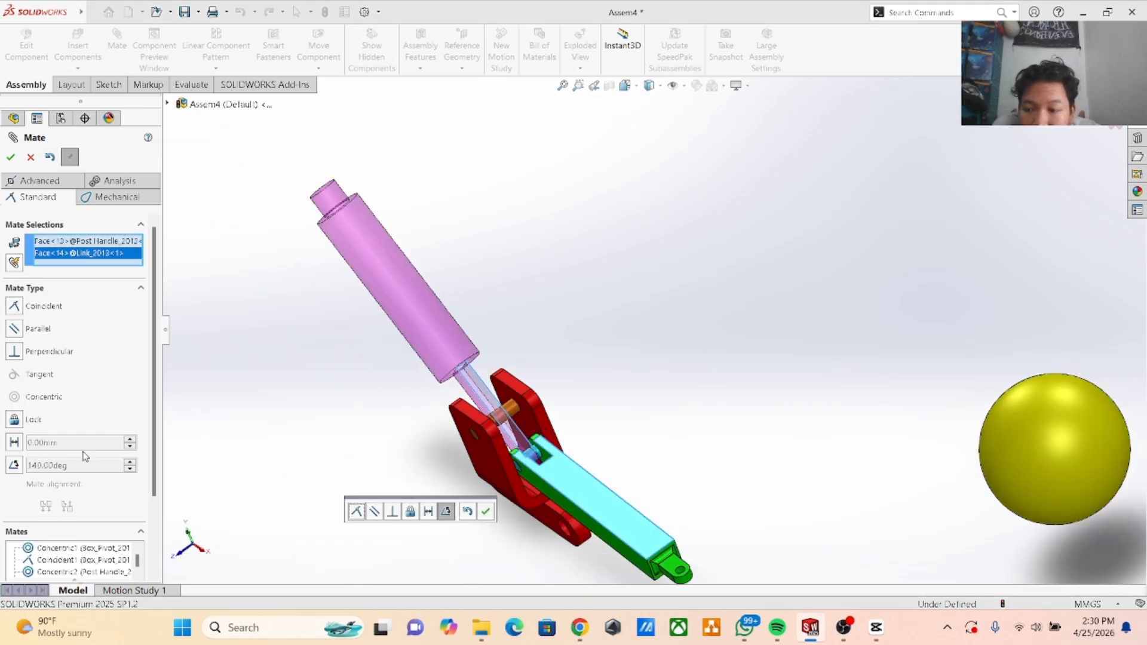
left_click(14, 465)
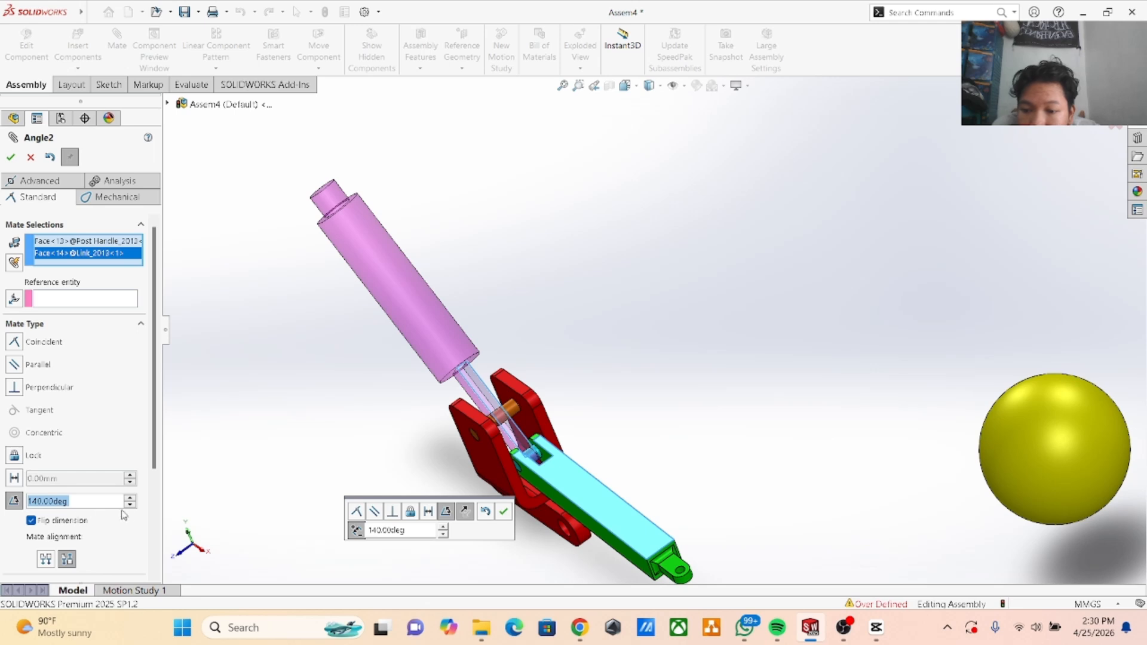
type("90")
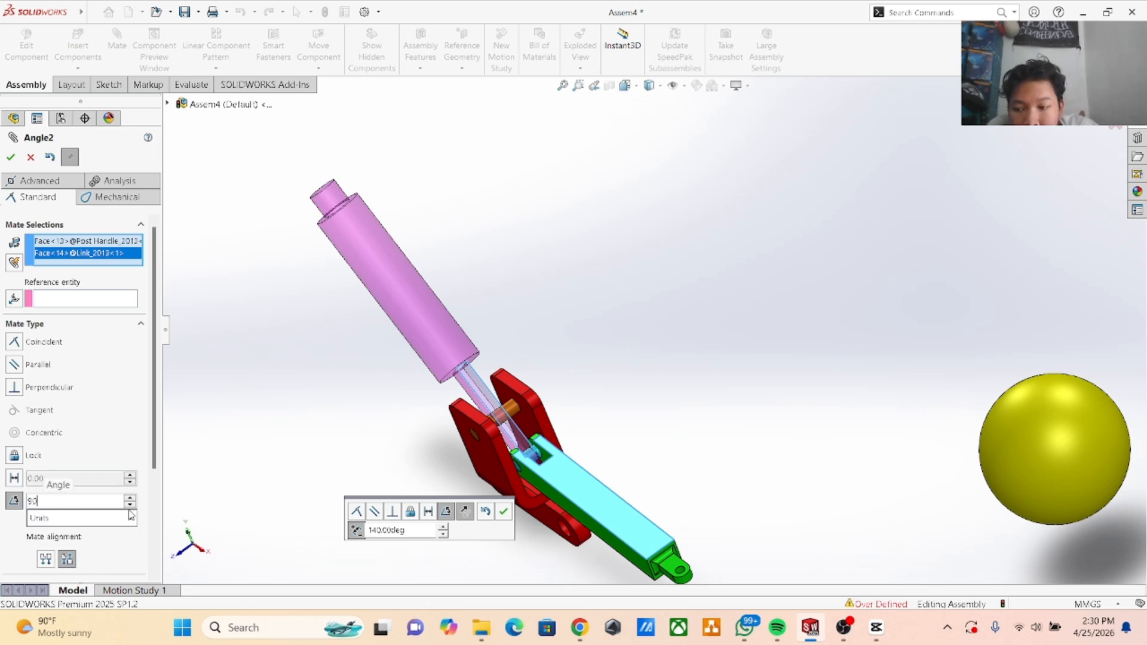
key("Return")
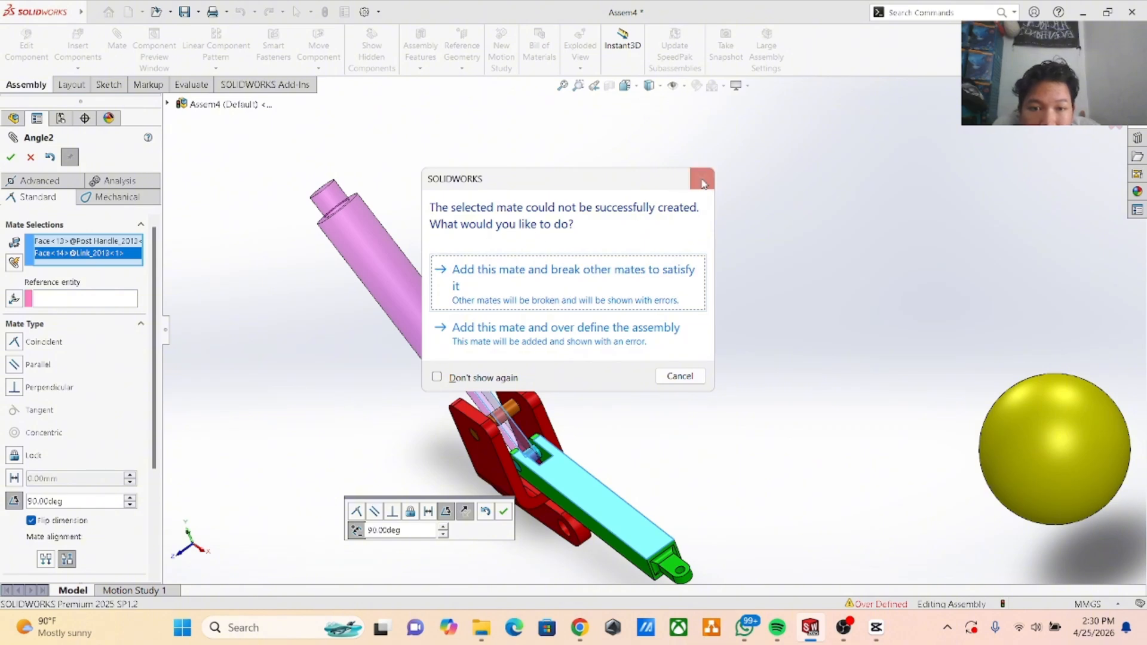
left_click(702, 179)
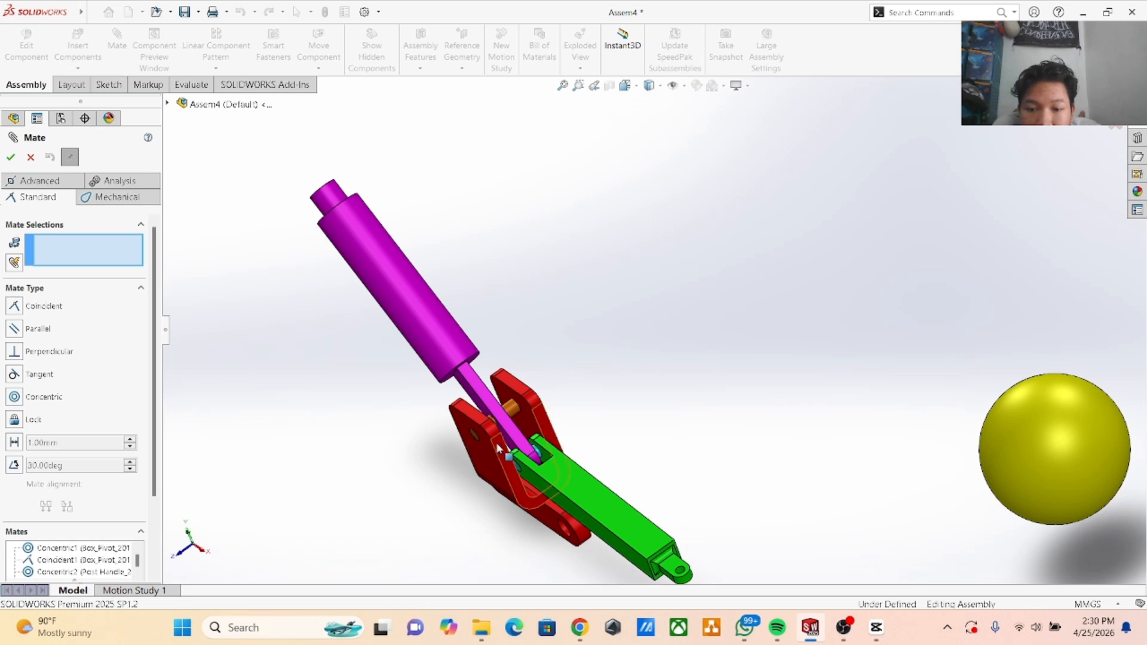
Add another 140° angle mate between the same post handle and link faces, keeping the flip dimension option on.
left_click(509, 428)
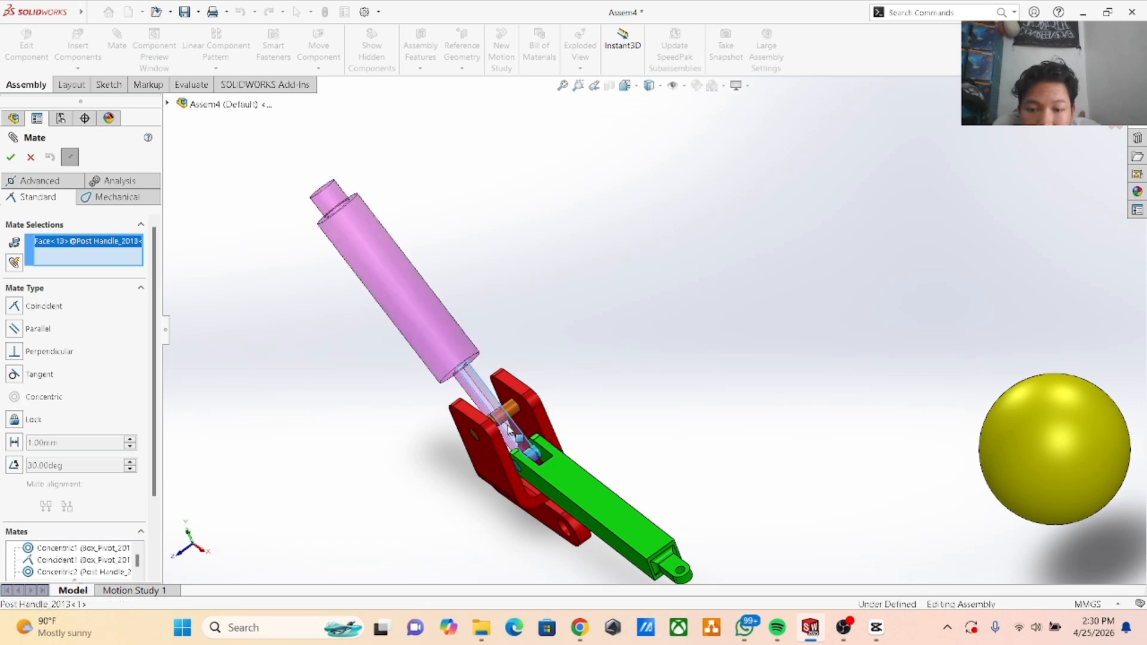
left_click(585, 498)
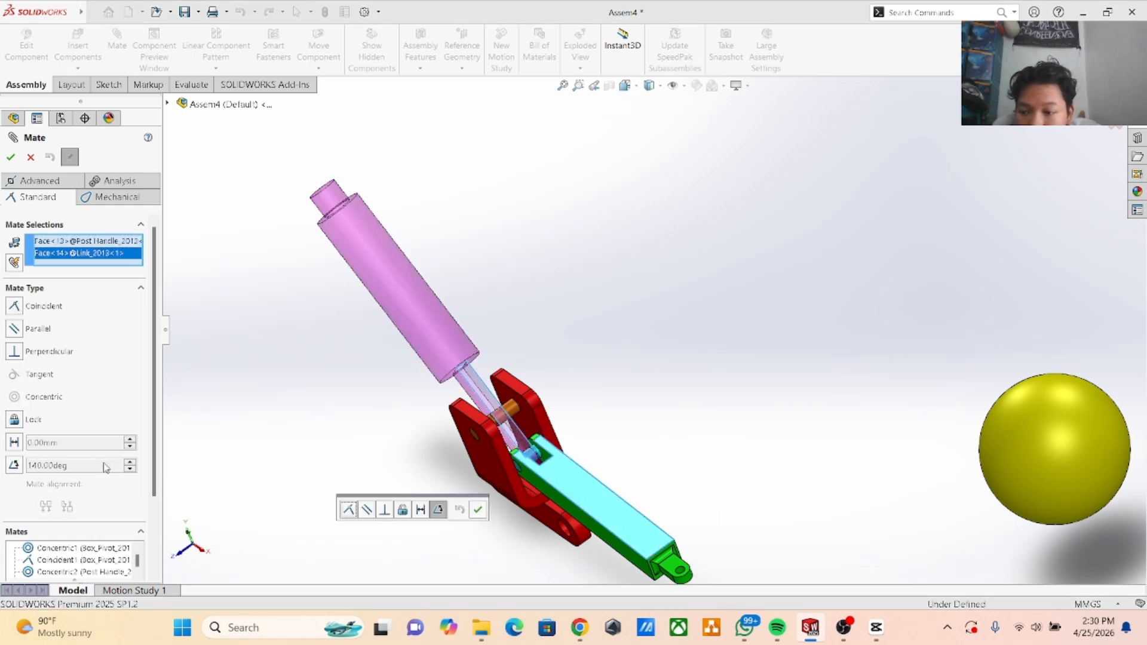
left_click(11, 467)
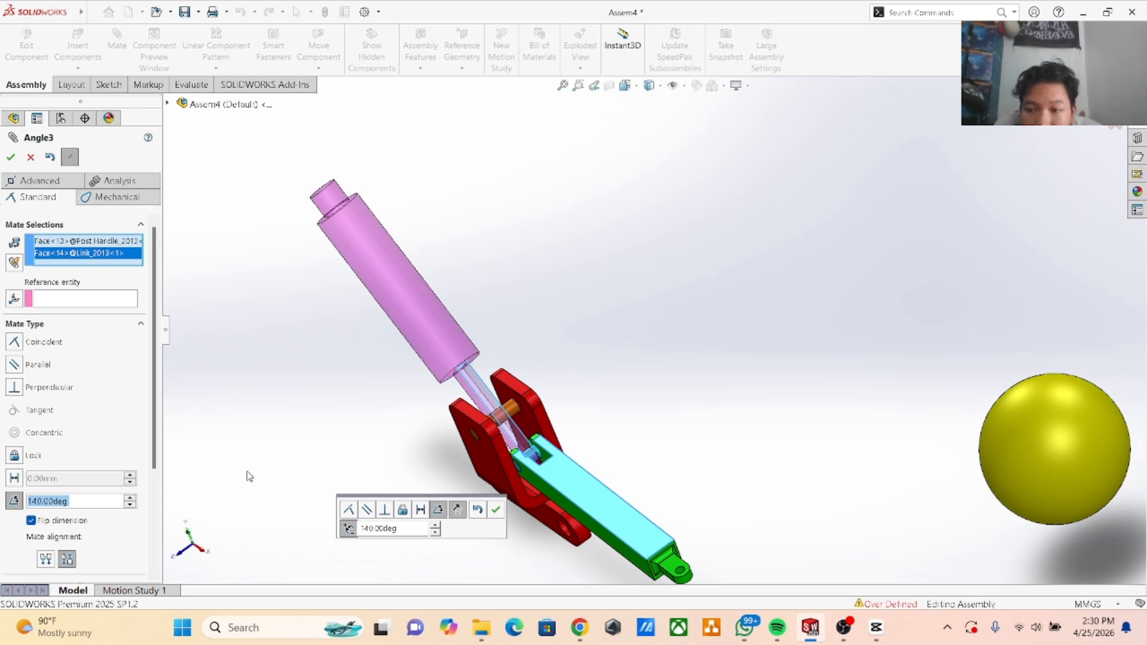
left_click(495, 510)
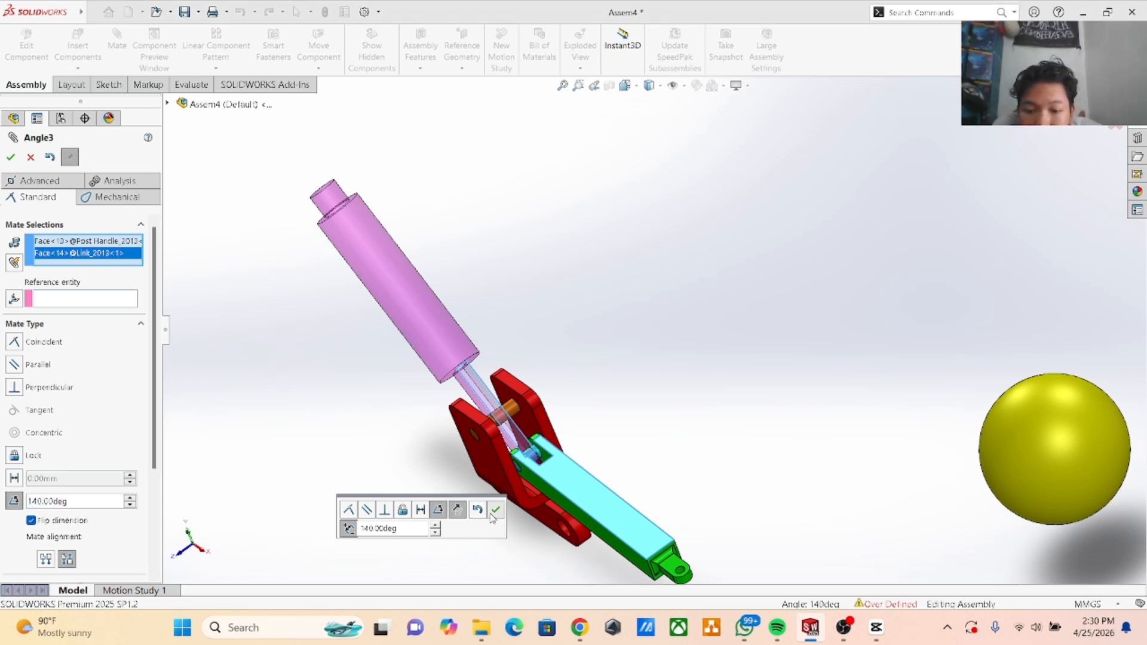
scroll(644, 410, "down", 3)
left_click(453, 473)
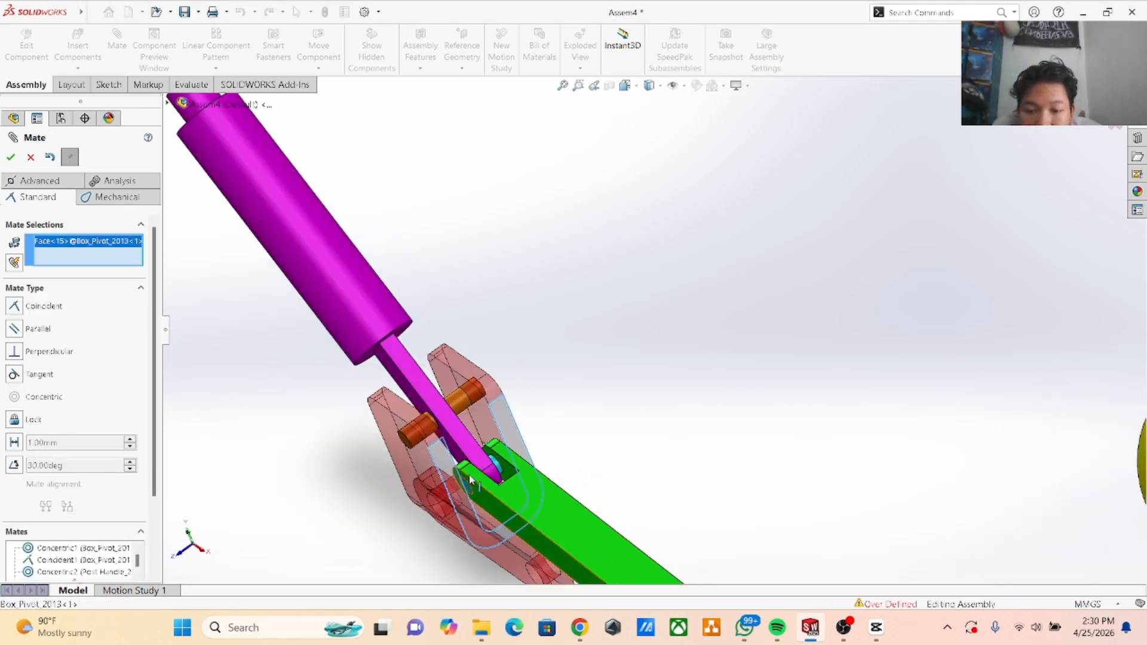
left_click(551, 507)
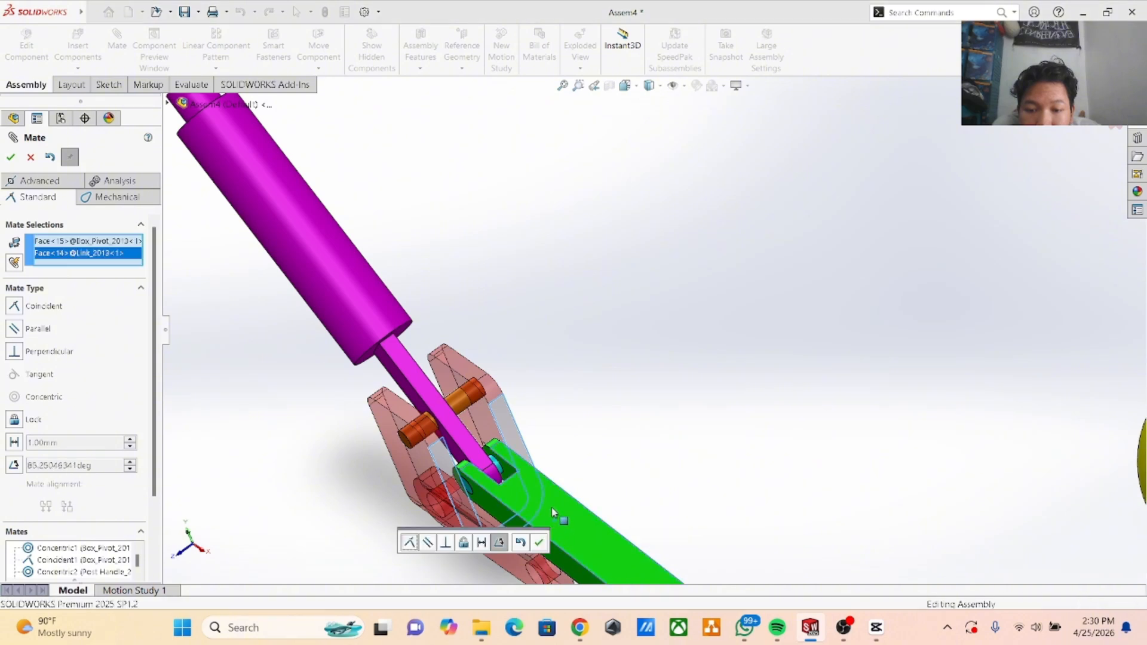
left_click(551, 508)
scroll(613, 443, "up", 2)
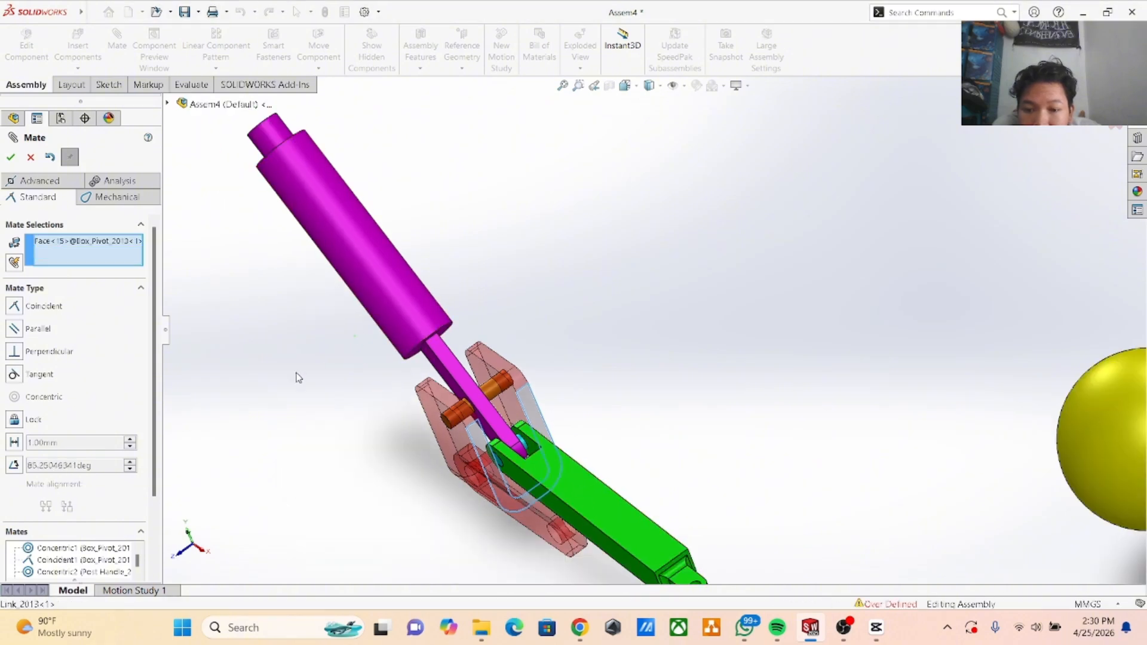
right_click(98, 251)
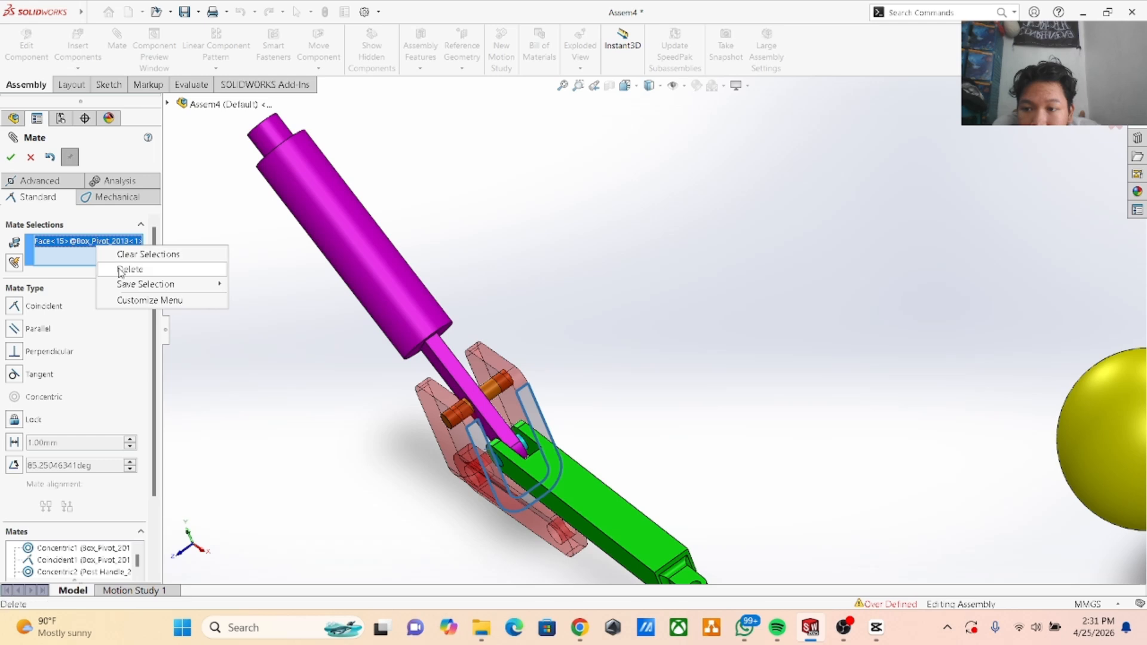
left_click(123, 270)
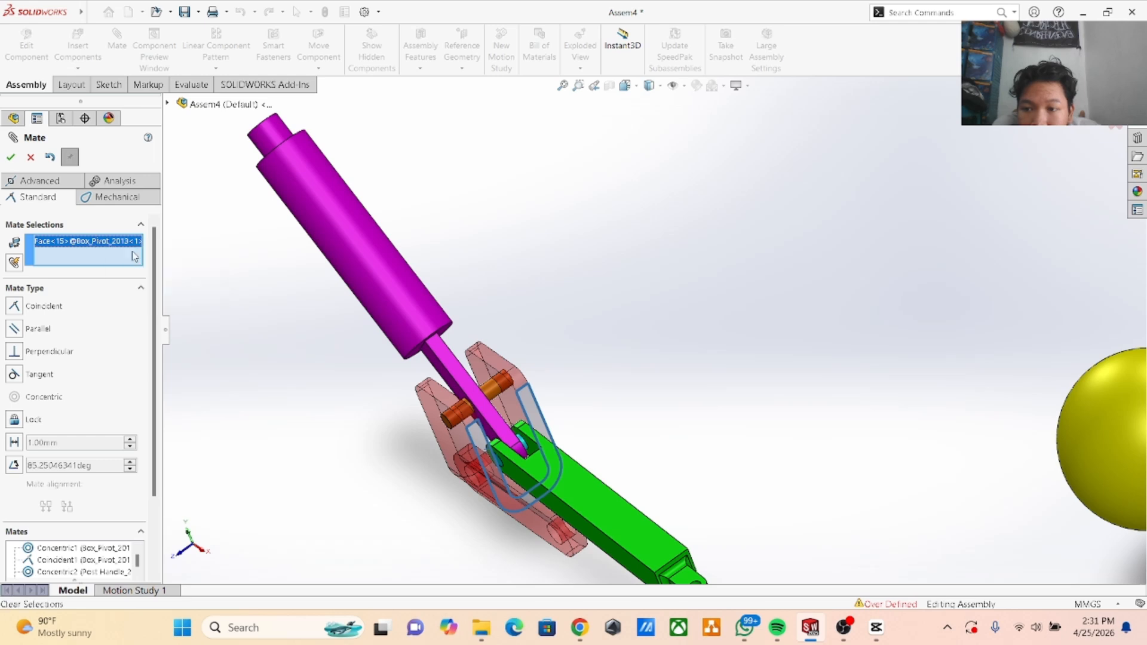
left_click(495, 426)
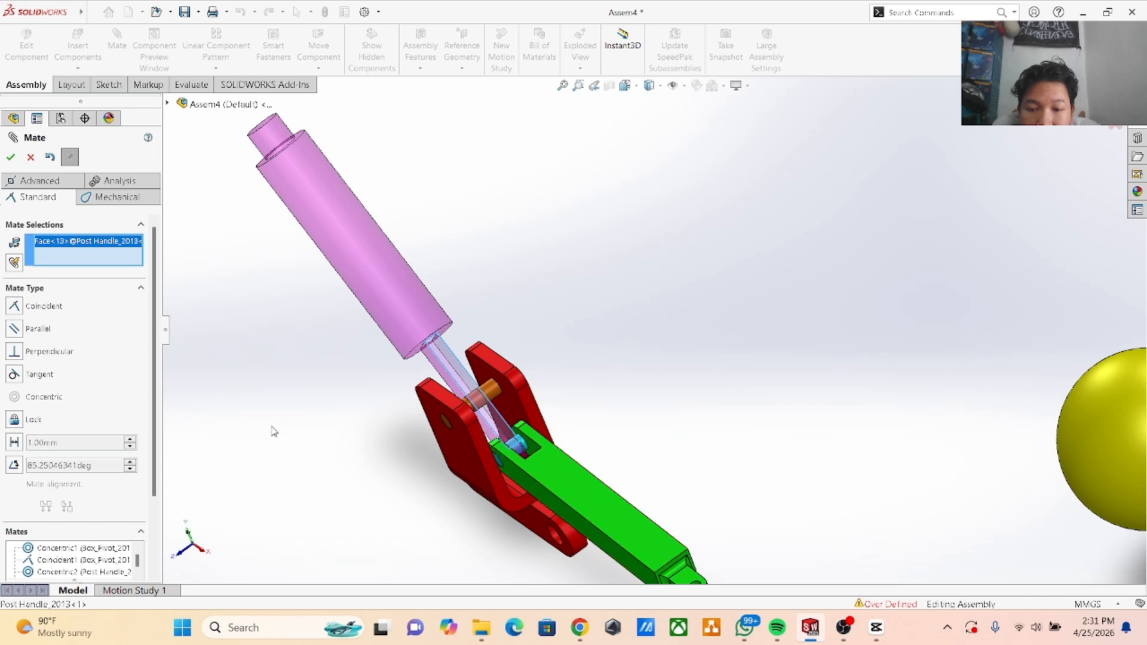
scroll(272, 428, "down", 4)
scroll(801, 316, "up", 3)
middle_click_drag(824, 312, 868, 279)
scroll(861, 335, "up", 1)
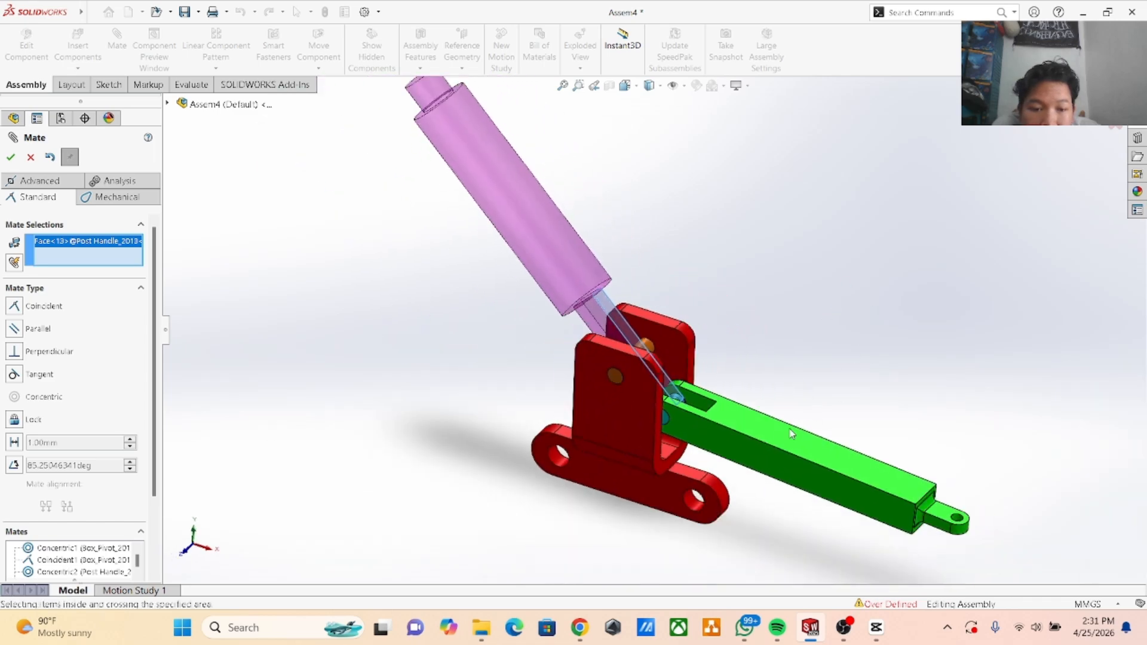
left_click(792, 434)
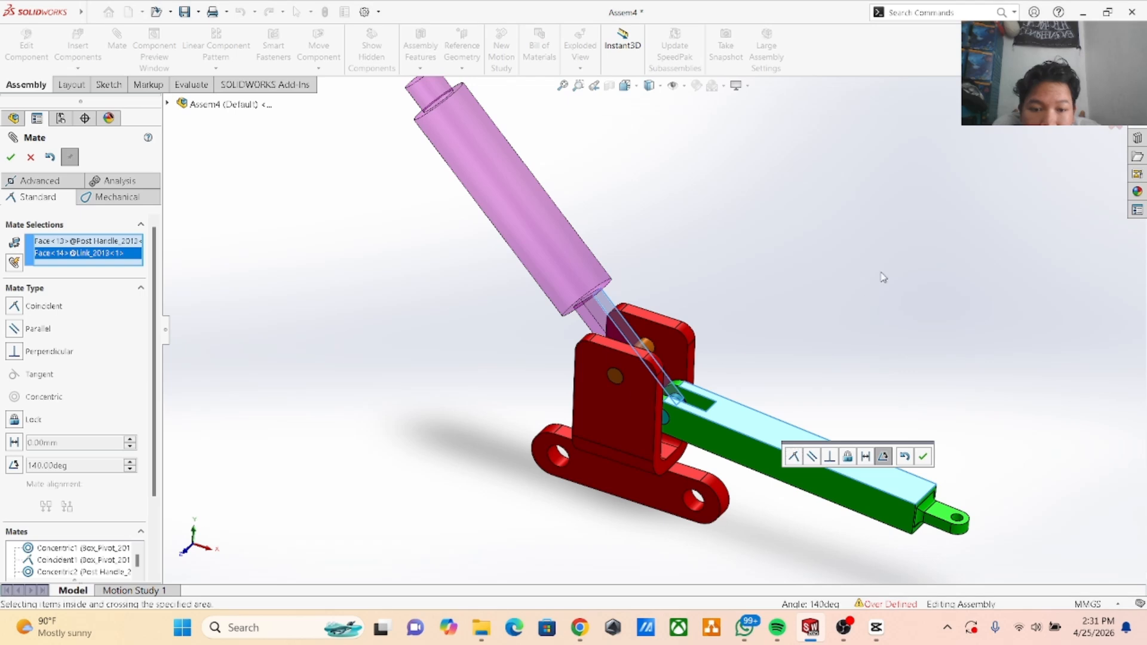
scroll(832, 345, "down", 2)
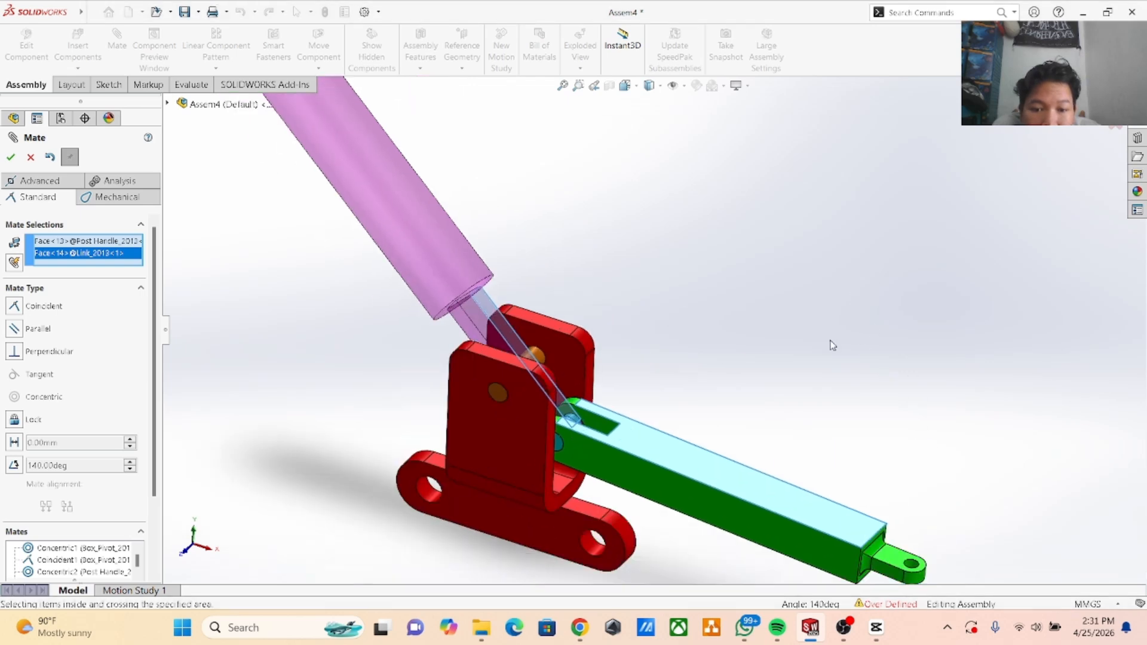
right_click(71, 241)
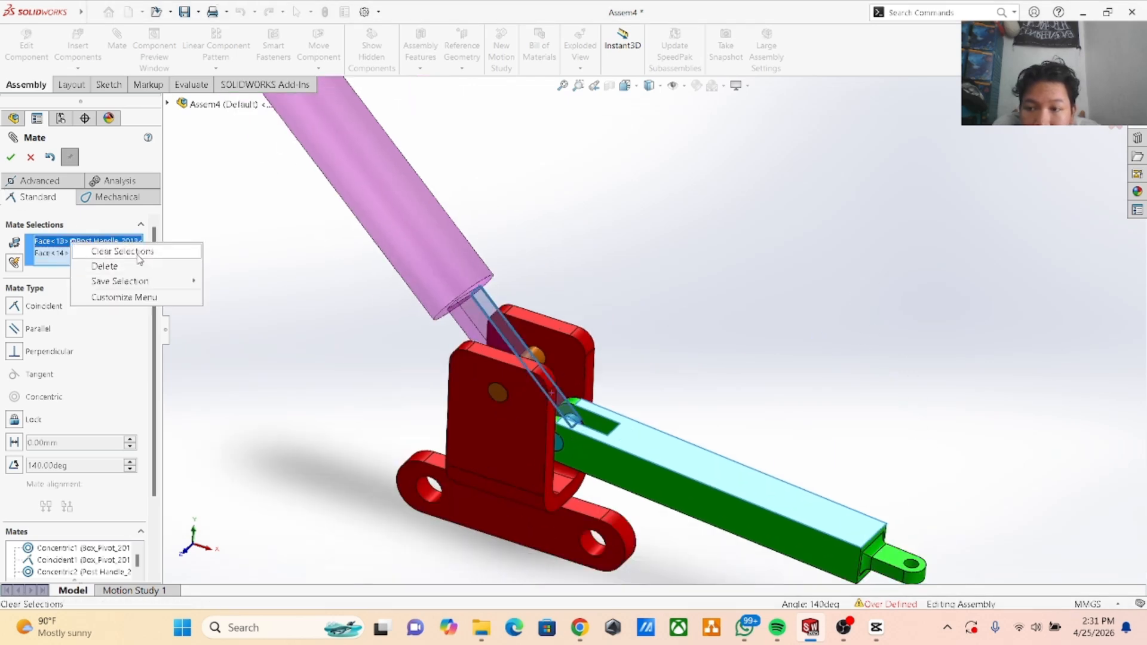
left_click(99, 249)
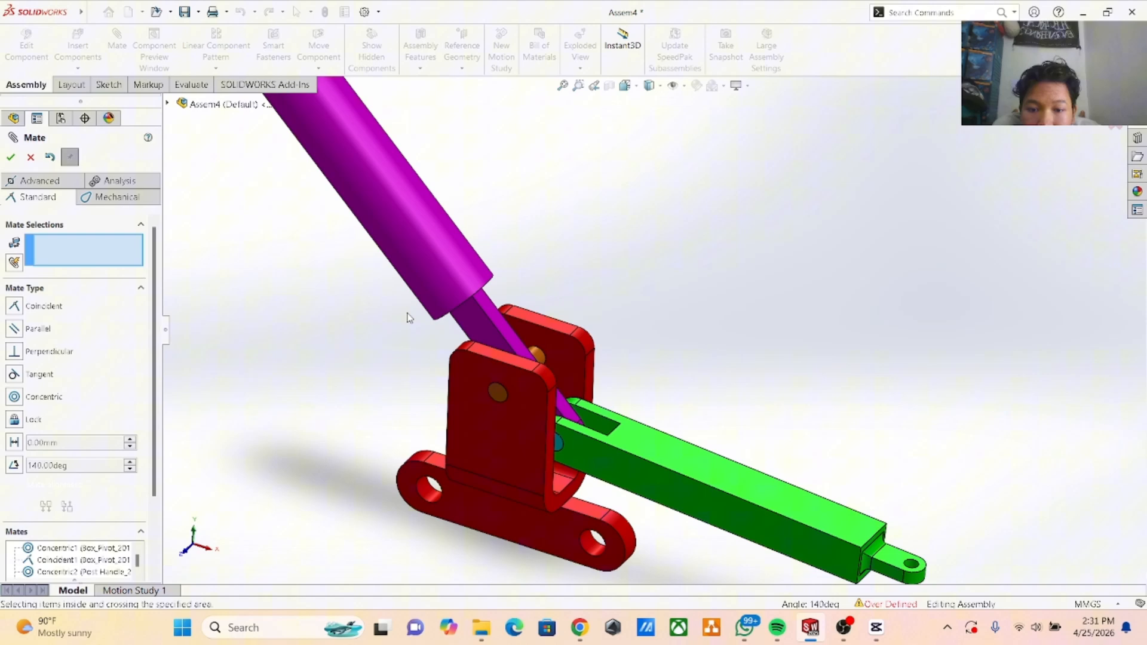
Add a 90° angle mate between the box pivot's U-shaped end face and the link's broad upper face, with the flip dimension option on.
left_click(546, 422)
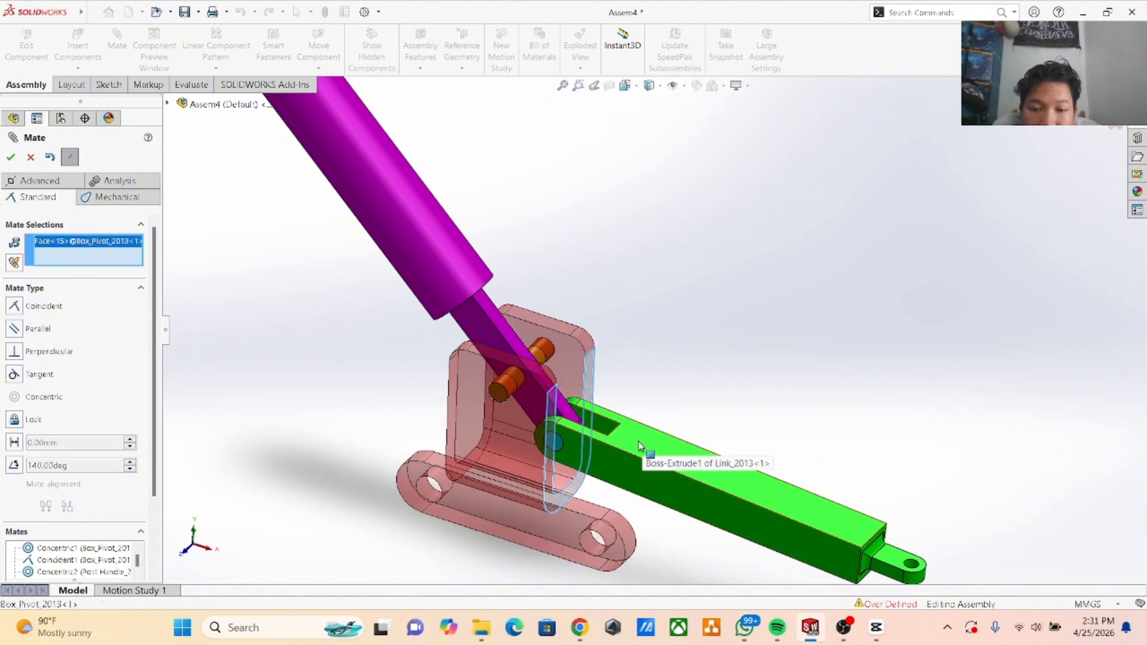
left_click(640, 445)
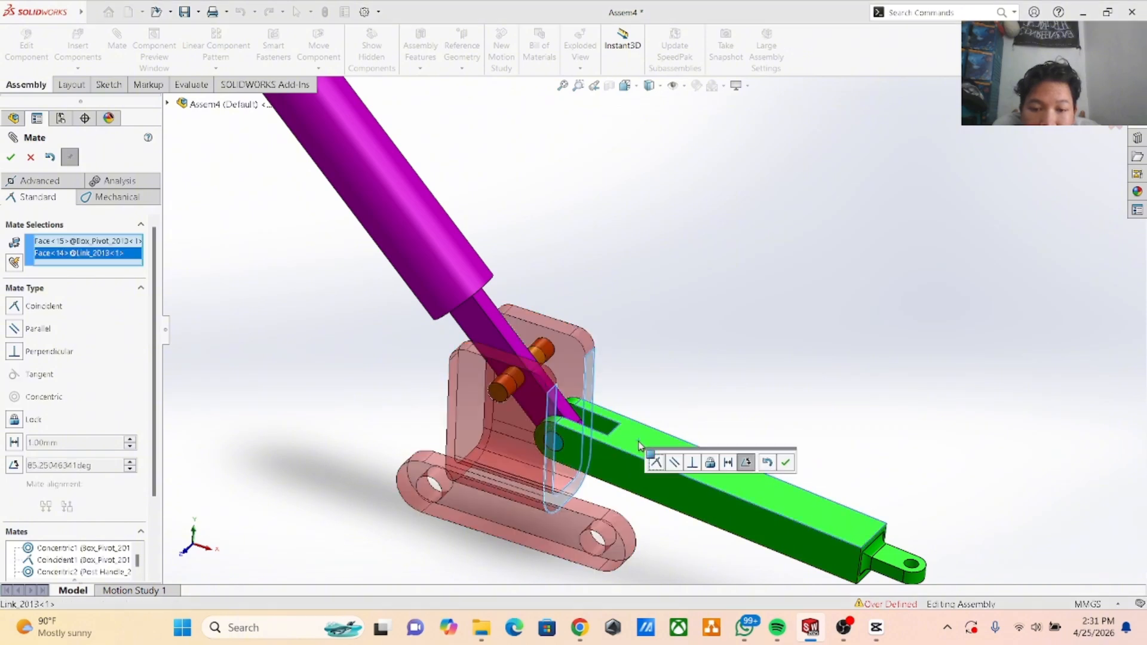
left_click(16, 466)
type("90")
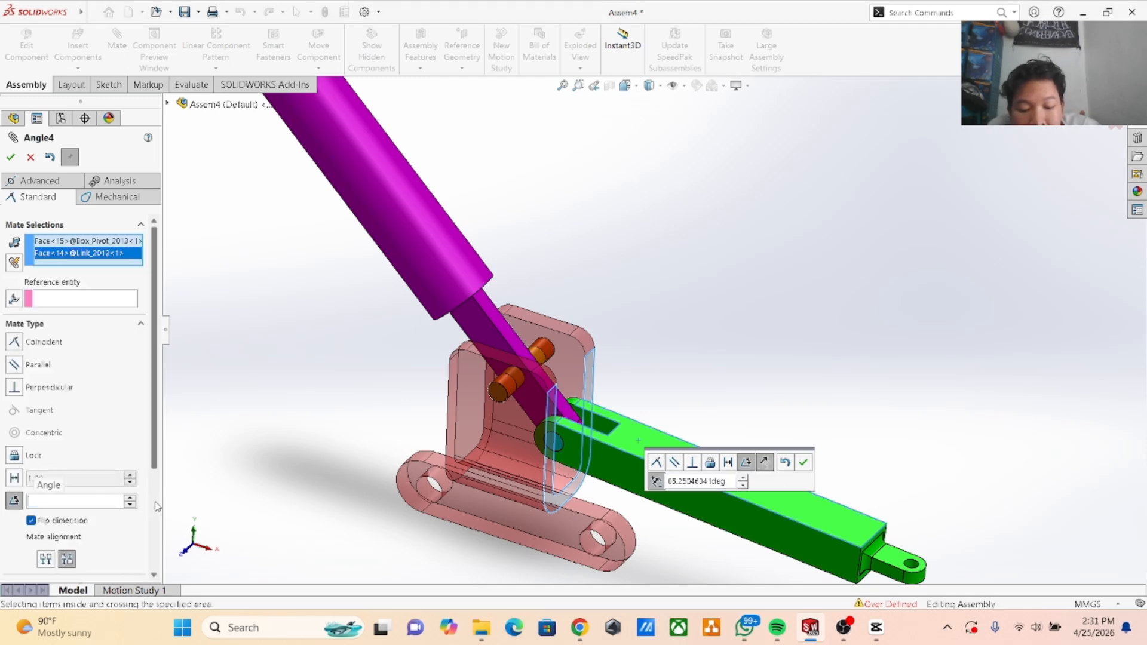
key("Return")
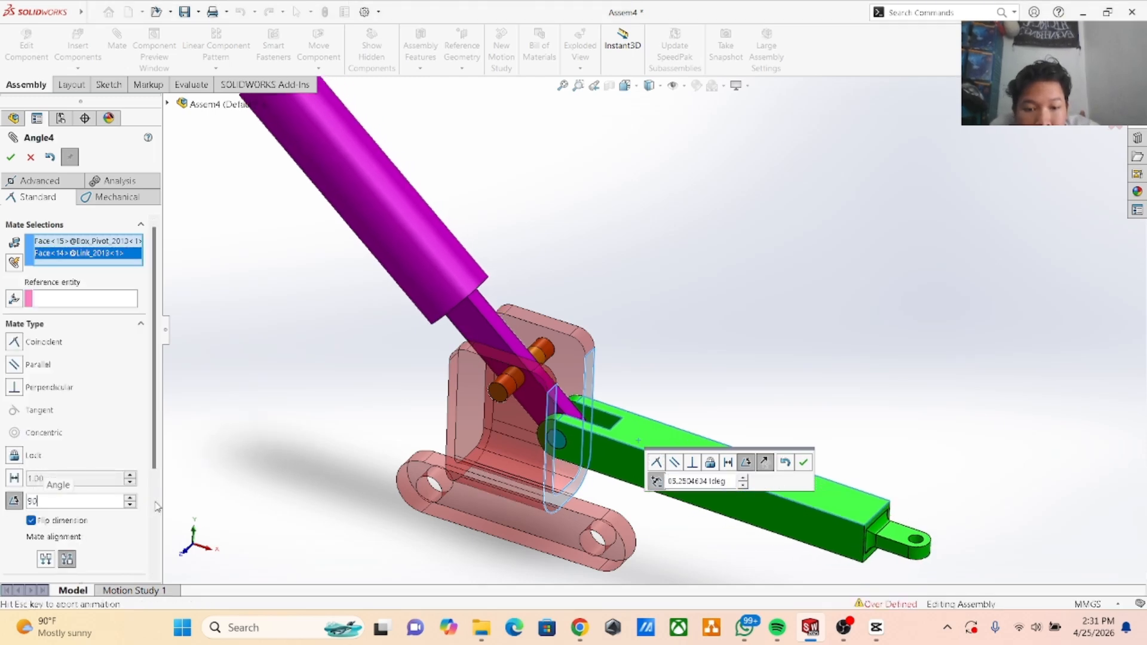
left_click(803, 462)
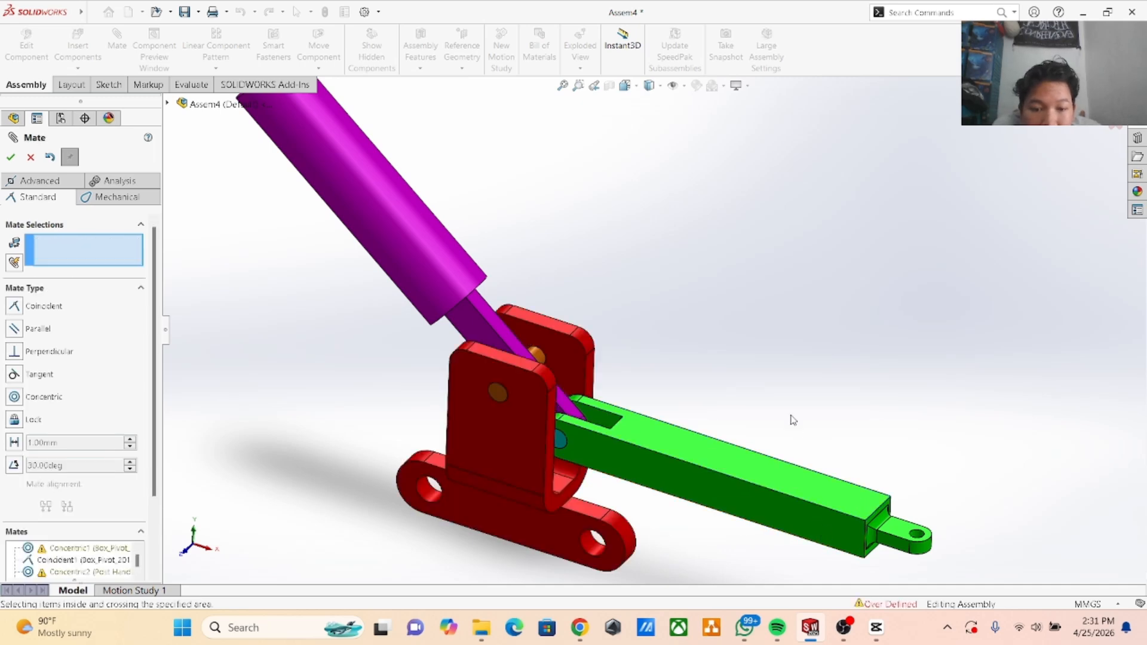
Add a coincident mate between the ball handle's hole edge and the circular edge at the base of the post handle's end stub.
scroll(757, 366, "up", 3)
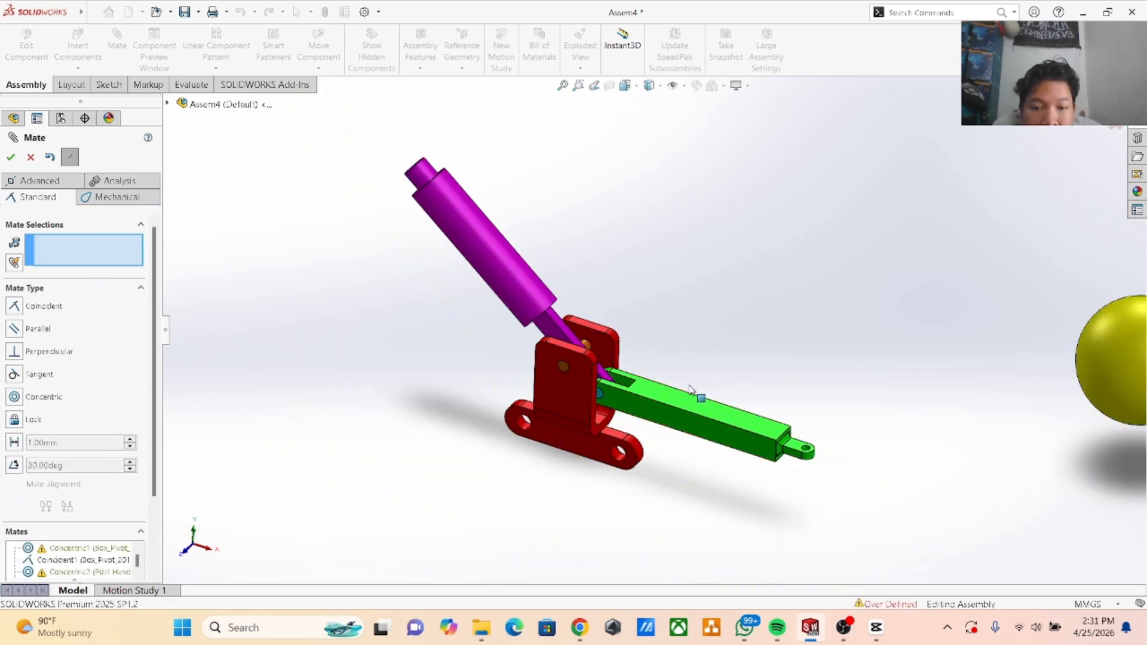
middle_click_drag(576, 269, 406, 328)
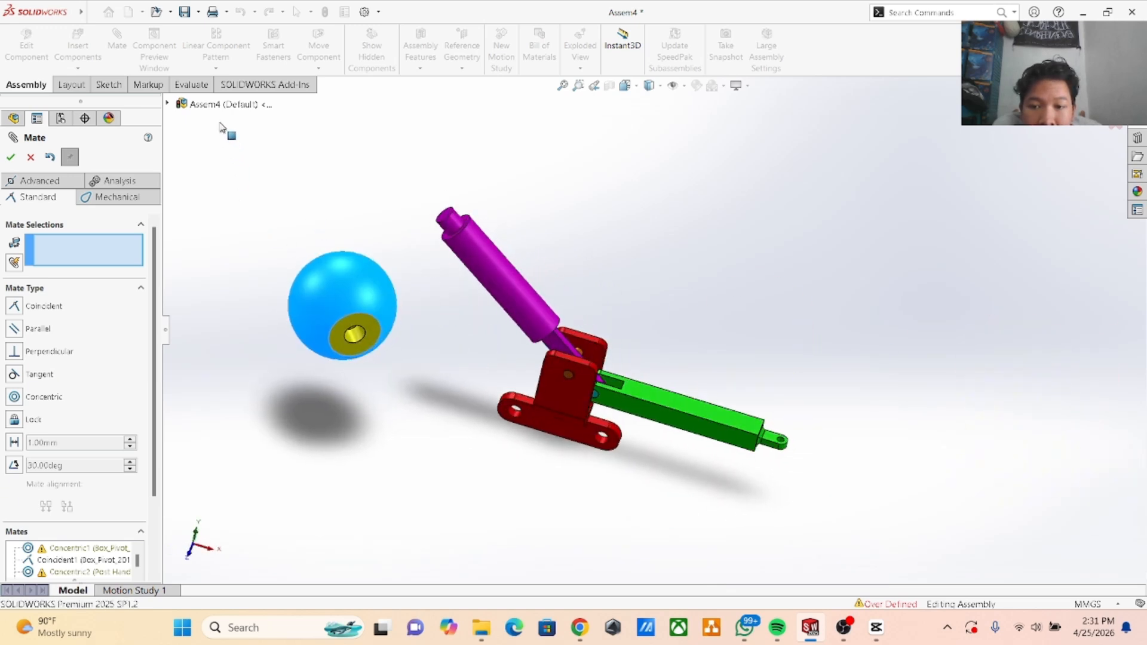
left_click(367, 335)
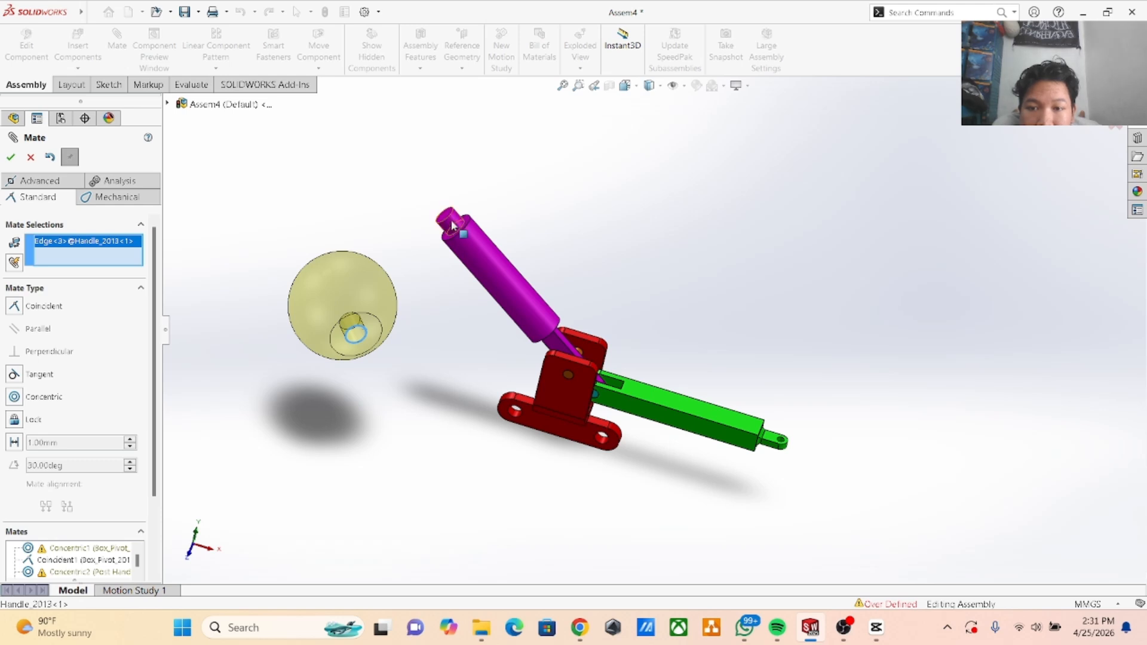
scroll(457, 222, "down", 3)
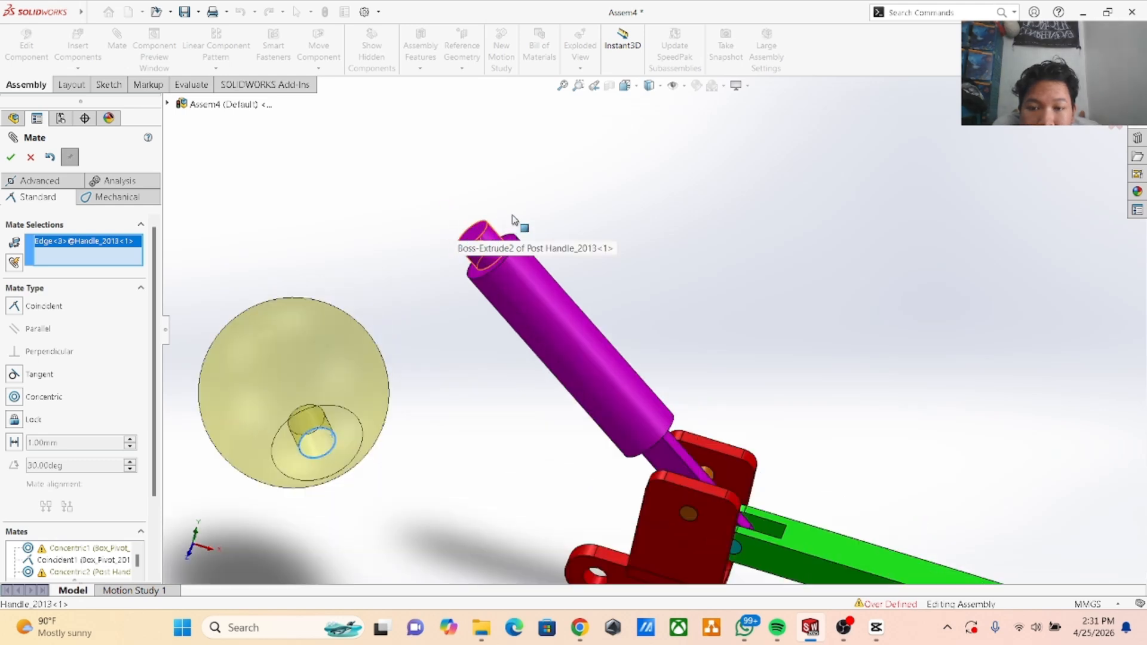
left_click(504, 252)
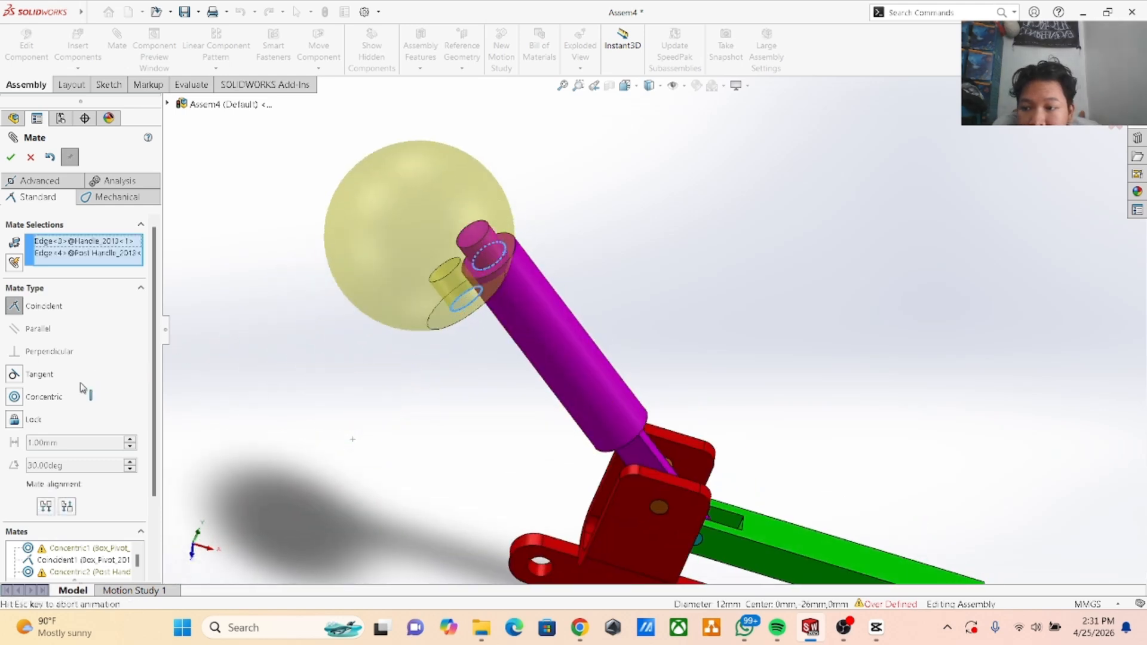
left_click(12, 158)
scroll(538, 405, "up", 3)
middle_click_drag(743, 312, 772, 265)
scroll(756, 341, "up", 2)
scroll(751, 349, "down", 3)
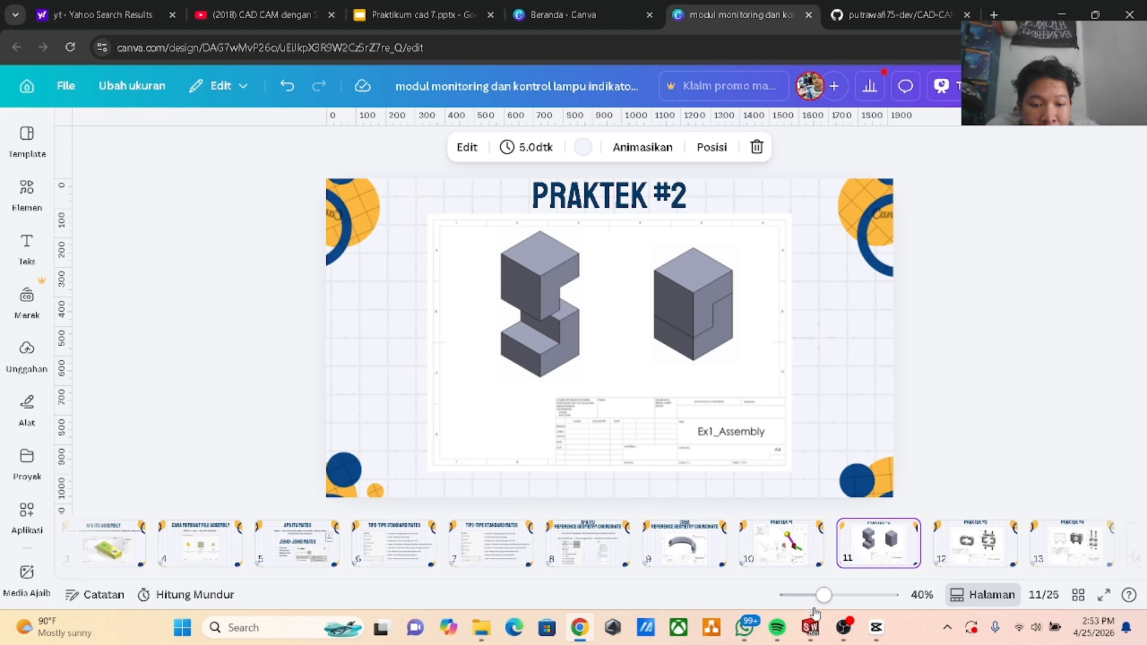
Switch to Assem5 in SOLIDWORKS and mate the movable SQ_Block's projecting end face coincident with the fixed block's recessed step face.
left_click(819, 635)
left_click(1007, 565)
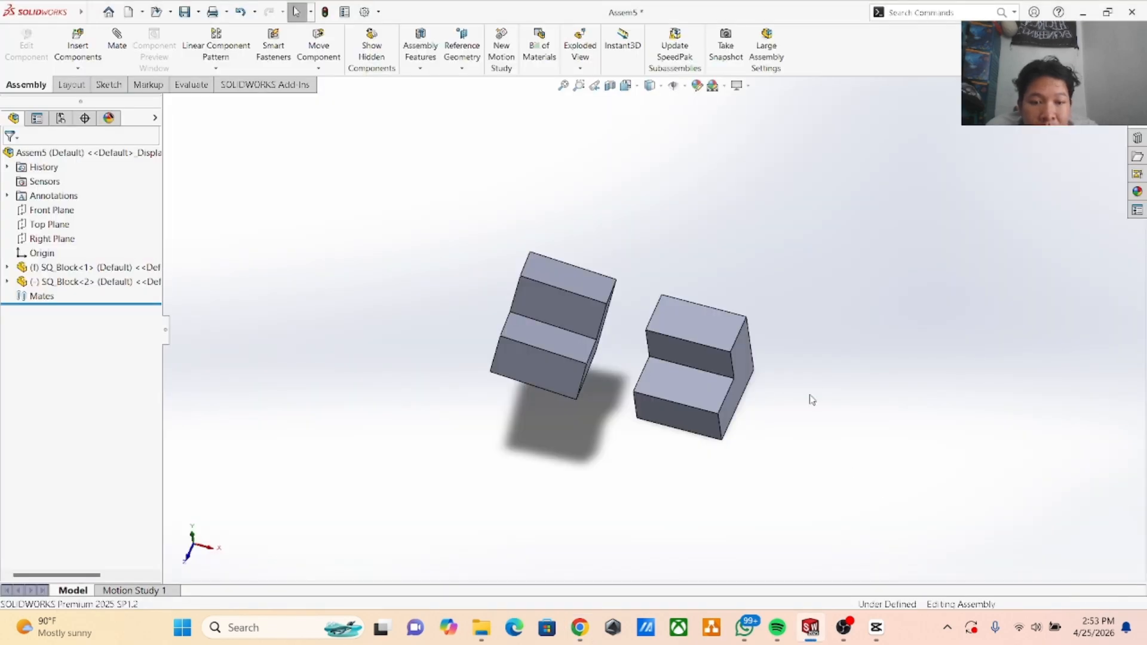
scroll(761, 307, "down", 2)
middle_click_drag(763, 299, 649, 315)
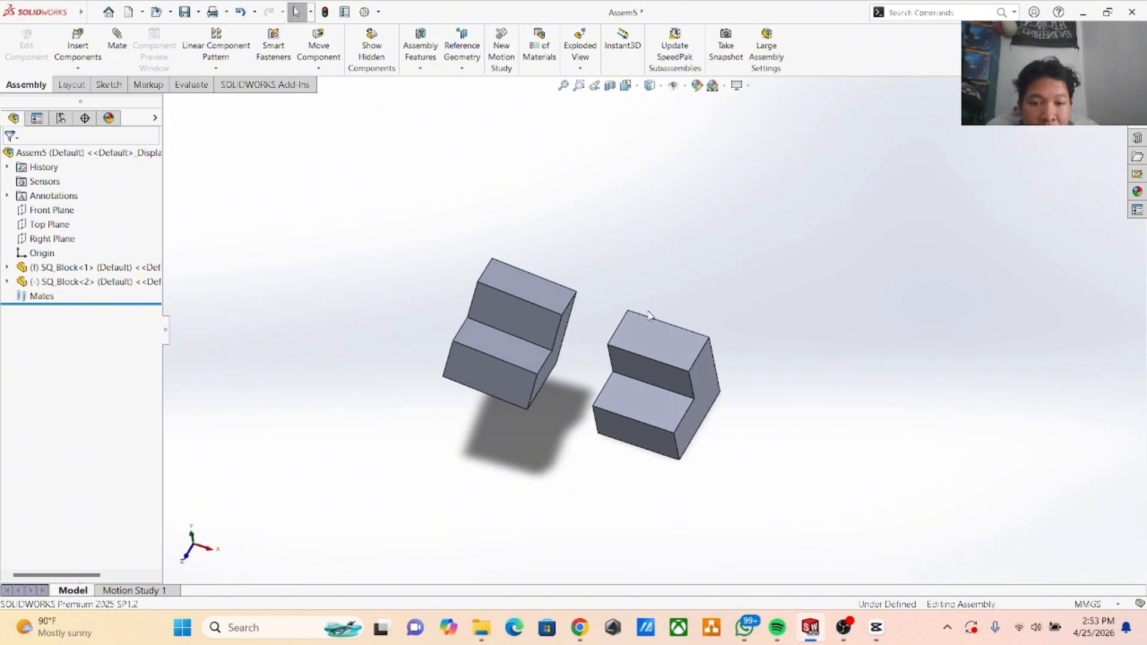
right_click_drag(548, 296, 729, 274)
middle_click_drag(729, 274, 644, 259)
left_click(519, 376)
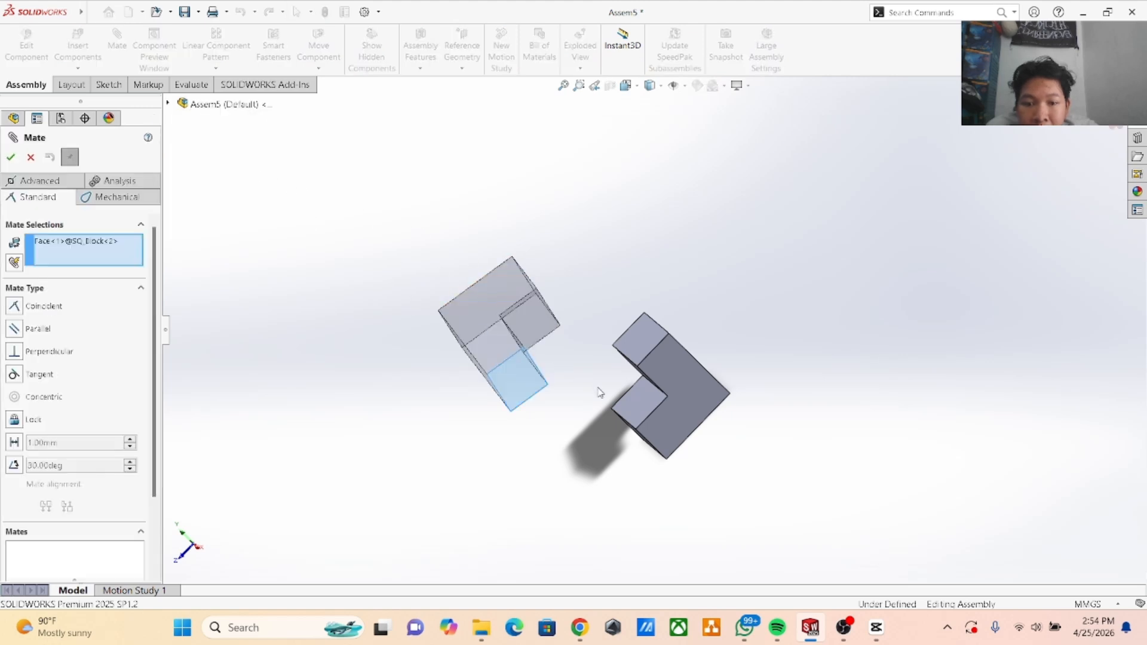
left_click(635, 402)
left_click(10, 158)
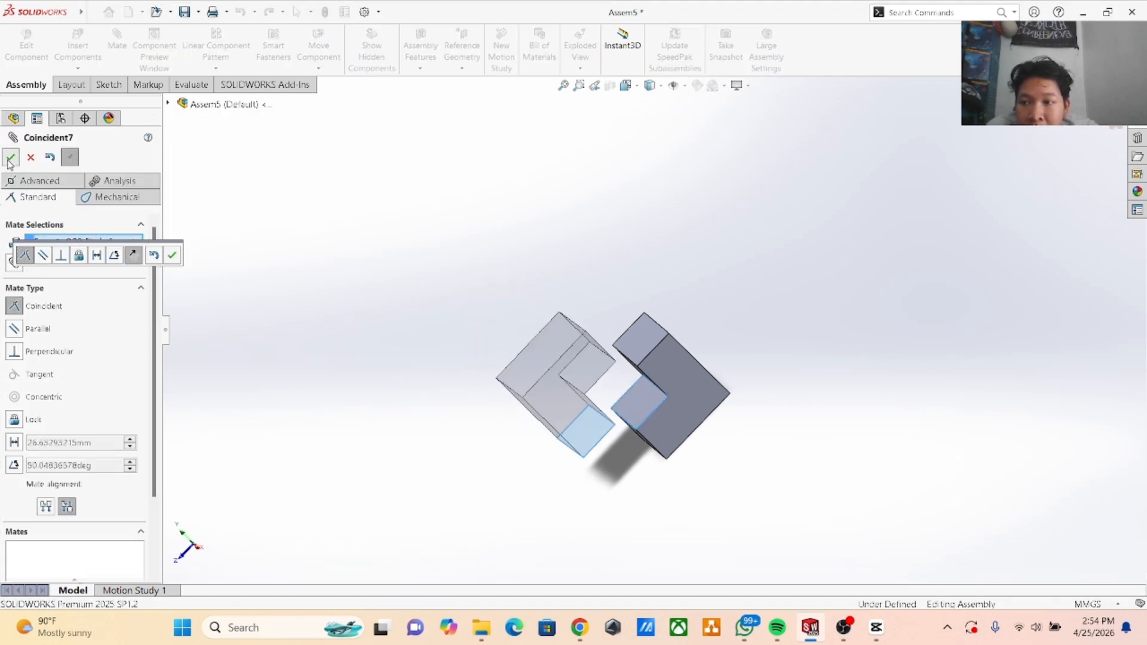
Add a coincident mate between the fixed SQ_Block's projecting end face and the movable block's recessed step face.
left_click(655, 341)
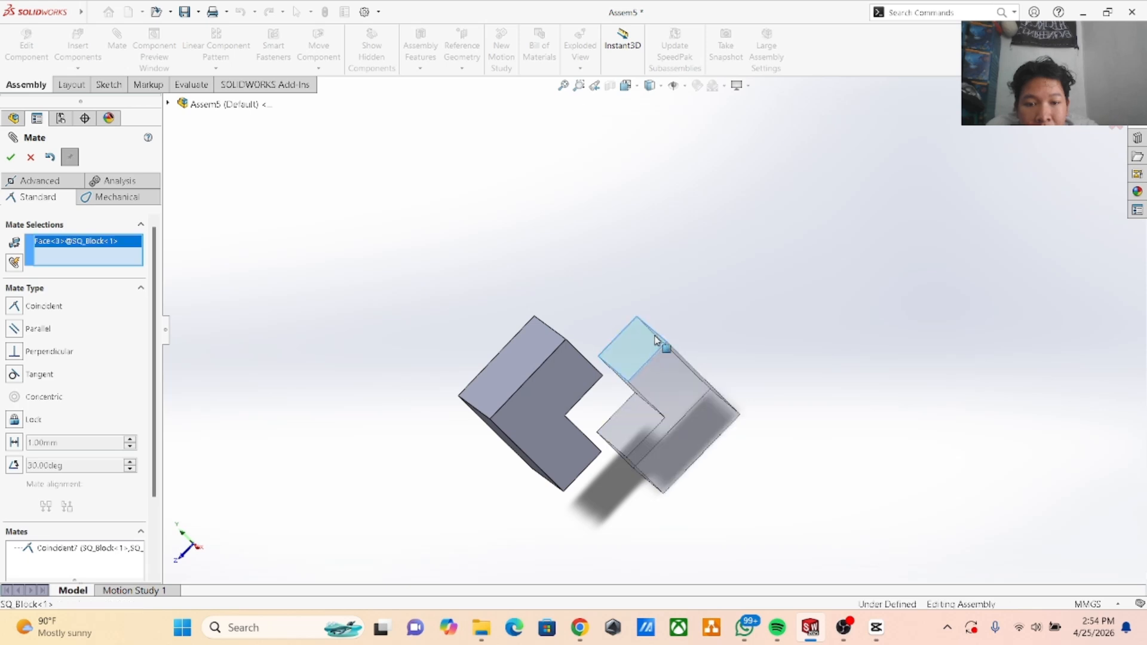
middle_click_drag(689, 270, 759, 316)
left_click(576, 397)
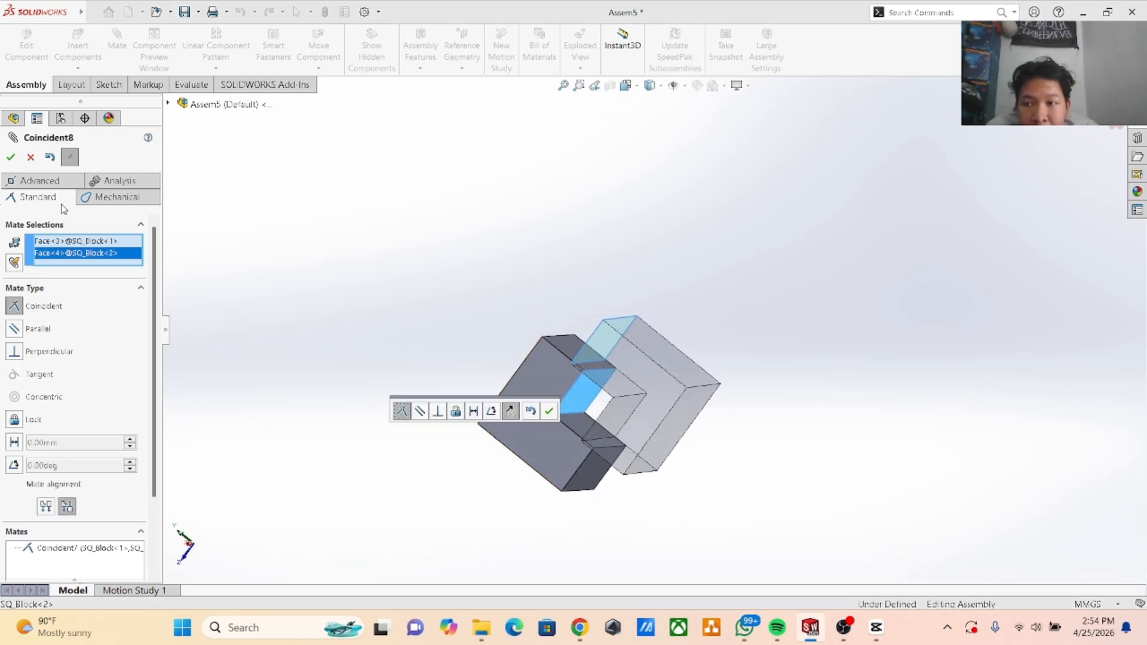
left_click(12, 158)
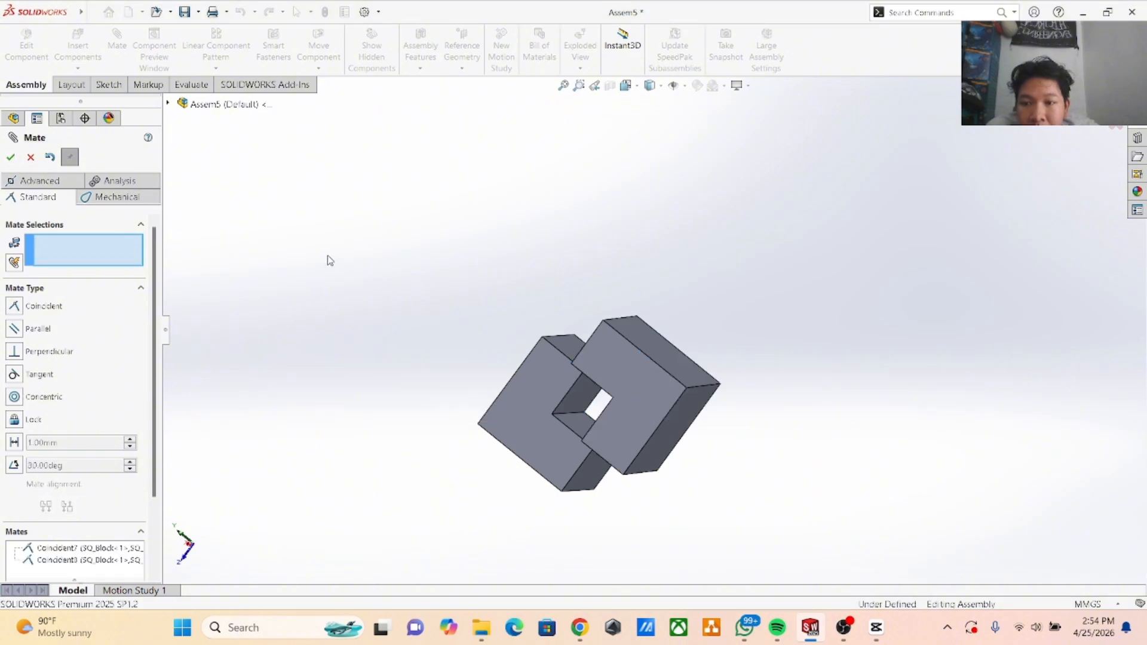
Move the free SQ_Block away and add another coincident mate between its recessed step face and the fixed block's projecting end face.
middle_click_drag(330, 261, 412, 320)
left_click_drag(502, 409, 472, 326)
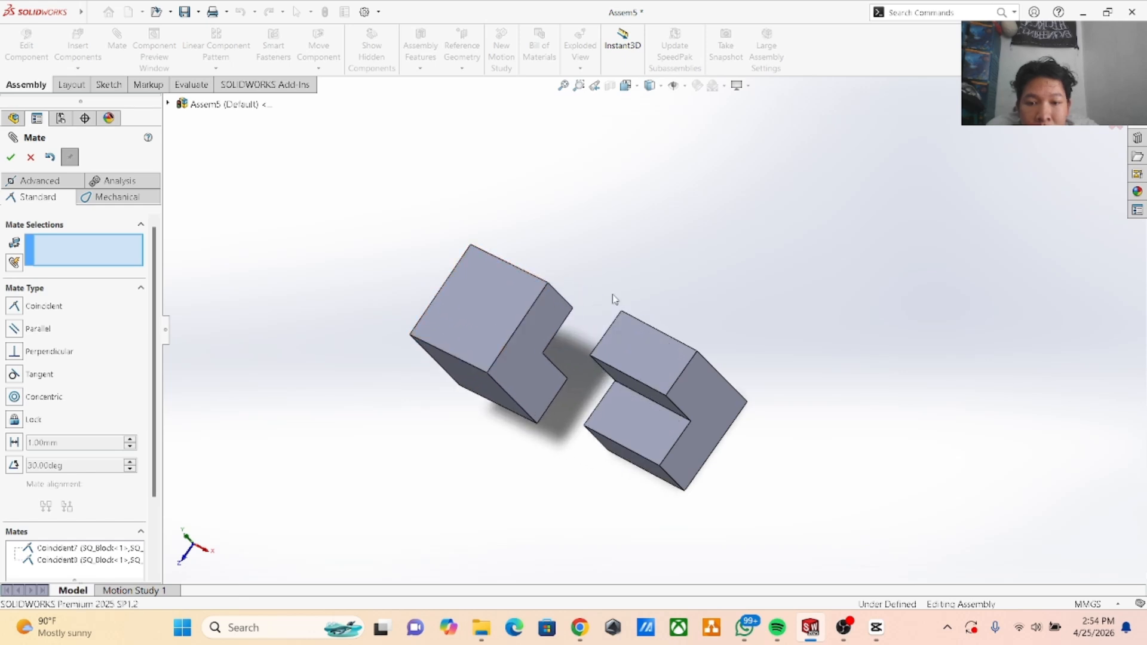
middle_click_drag(615, 299, 722, 359)
left_click(610, 317)
left_click(559, 361)
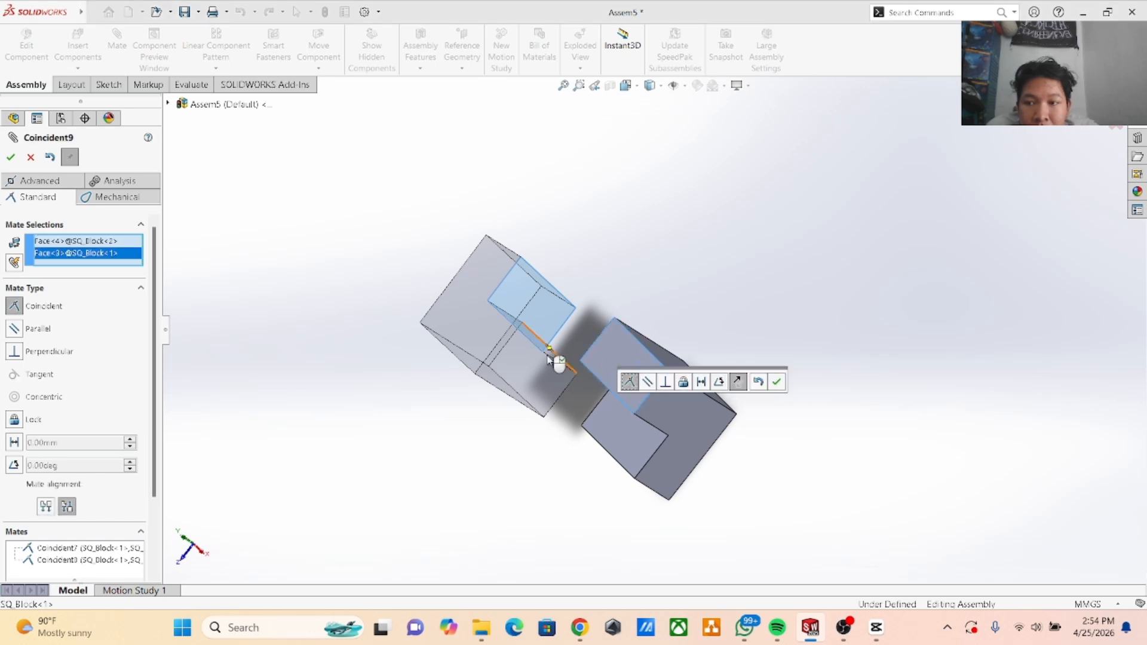
left_click(11, 157)
Add a coincident mate aligning the L-shaped side faces of the two SQ_Blocks.
middle_click_drag(684, 263, 530, 341)
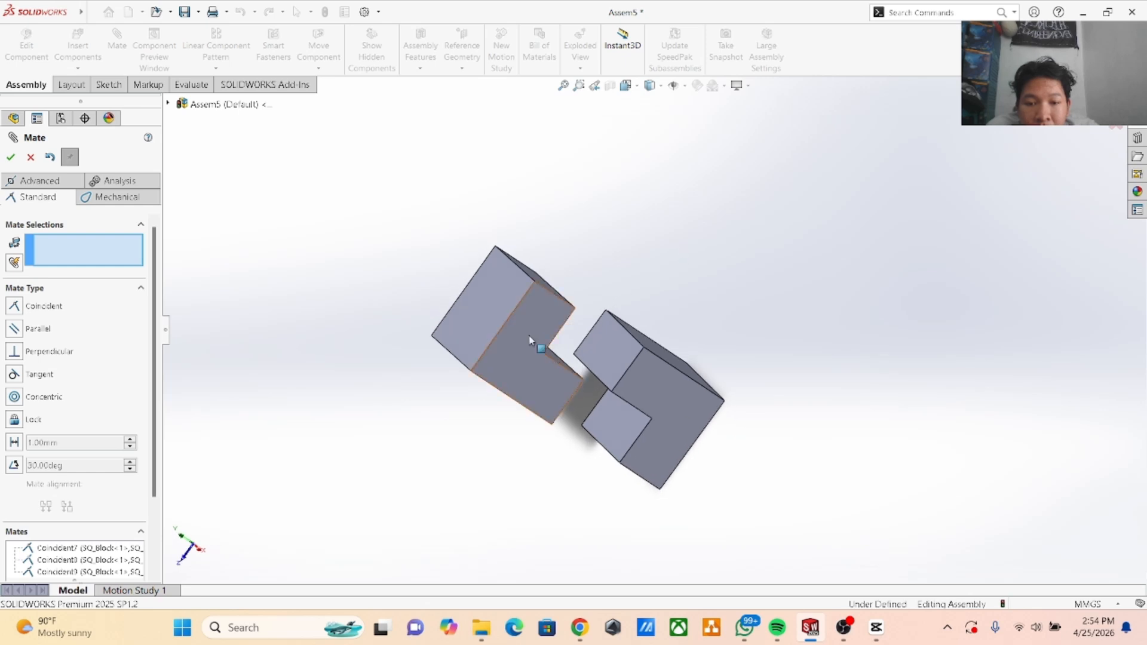
left_click(526, 339)
left_click(684, 416)
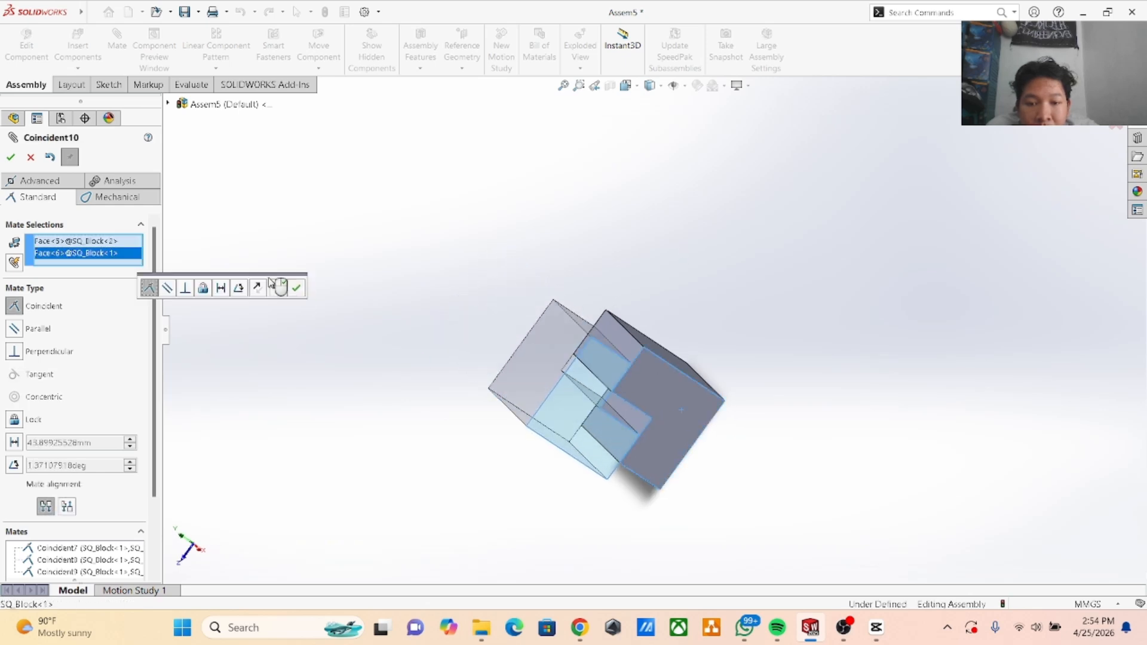
left_click(11, 158)
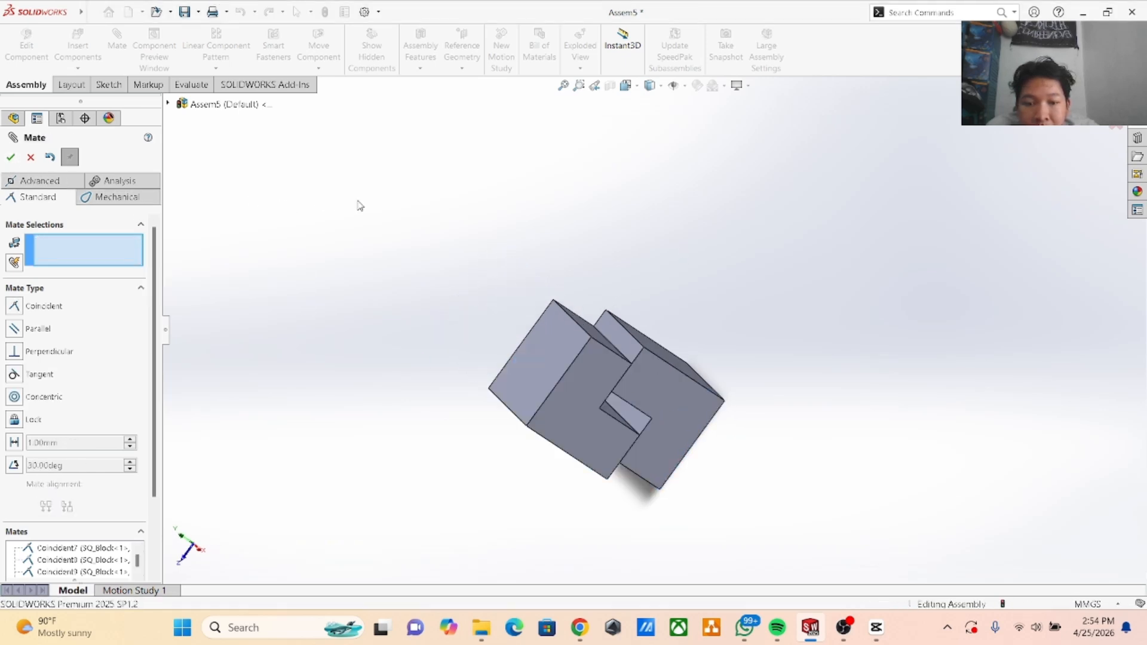
Add a coincident mate aligning the adjoining outer faces of the two SQ_Blocks so they interlock into one rectangular block.
middle_click_drag(359, 206, 425, 145)
left_click(597, 401)
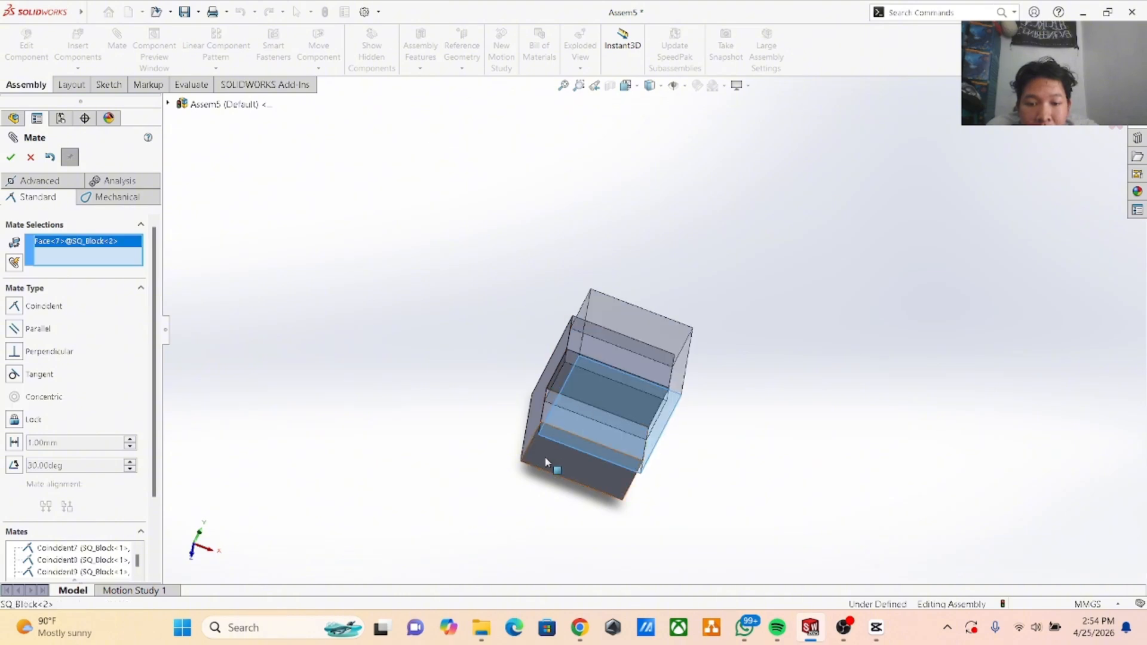
left_click(549, 464)
left_click(10, 158)
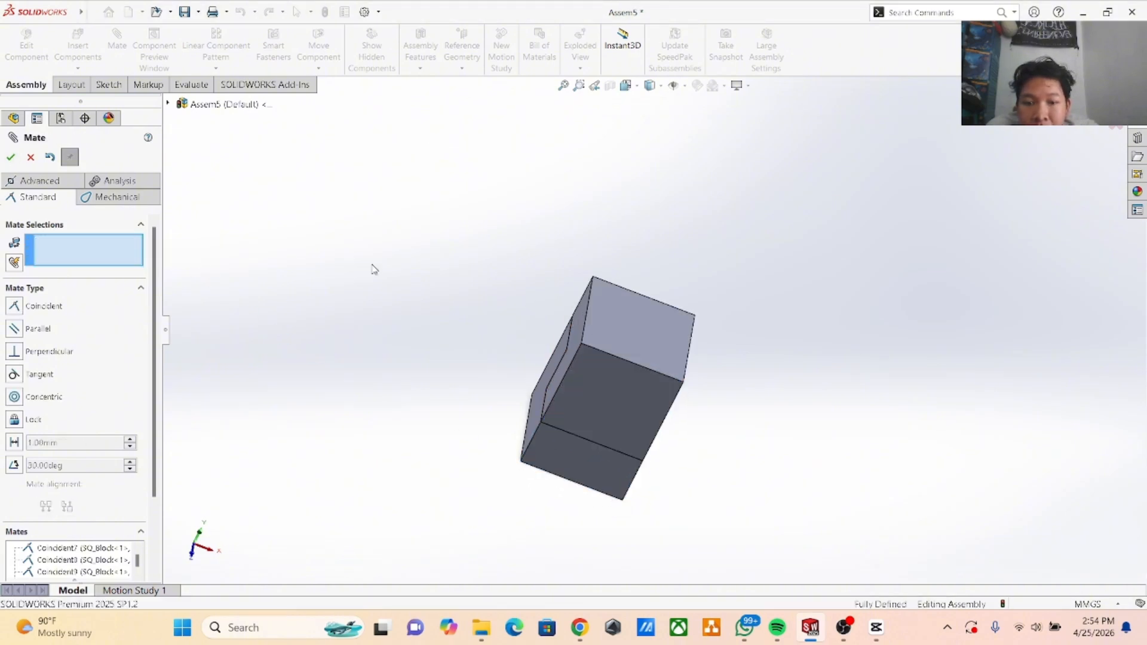
middle_click_drag(373, 268, 316, 199)
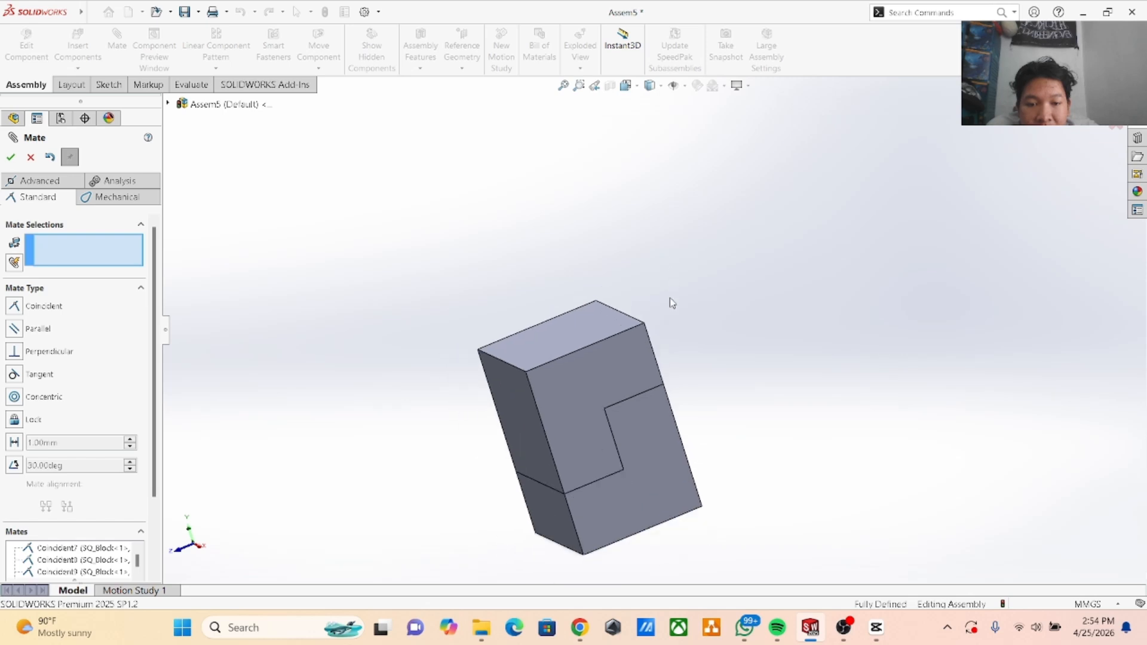
middle_click_drag(671, 302, 793, 336)
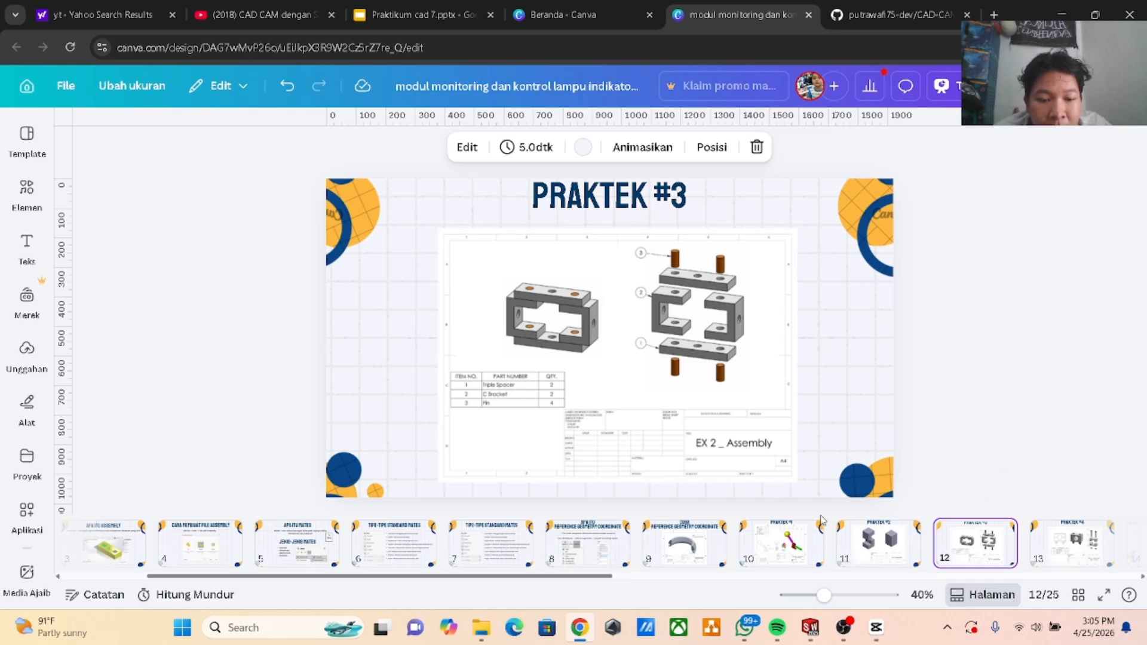
Switch to the Assem6 assembly in SOLIDWORKS containing the triple spacers, C brackets and pins.
mouse_move(811, 639)
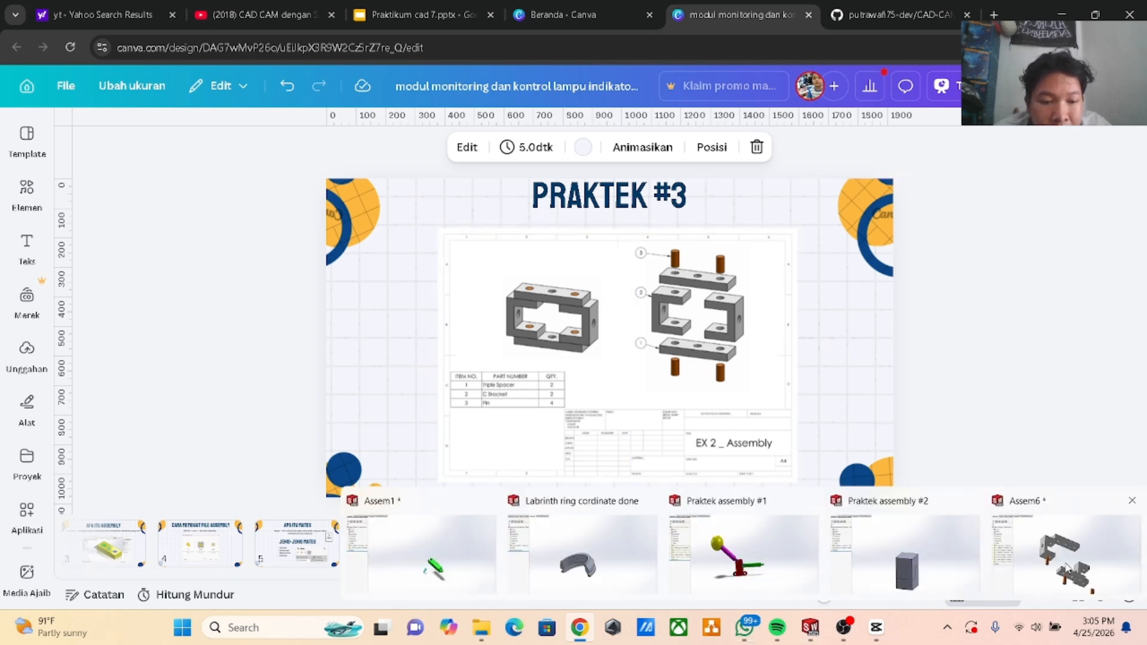
left_click(1063, 549)
scroll(772, 306, "down", 2)
scroll(774, 311, "up", 2)
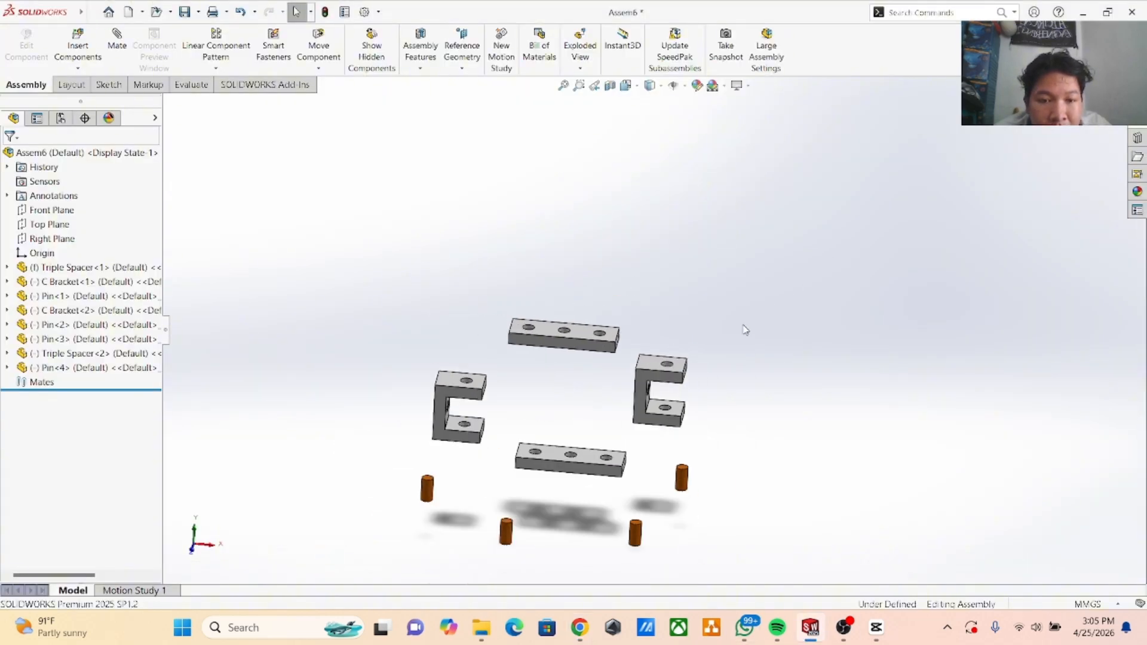
Examine the arrangement of the loose triple spacers, C brackets and pins from several angles.
scroll(698, 350, "up", 1)
scroll(538, 366, "down", 1)
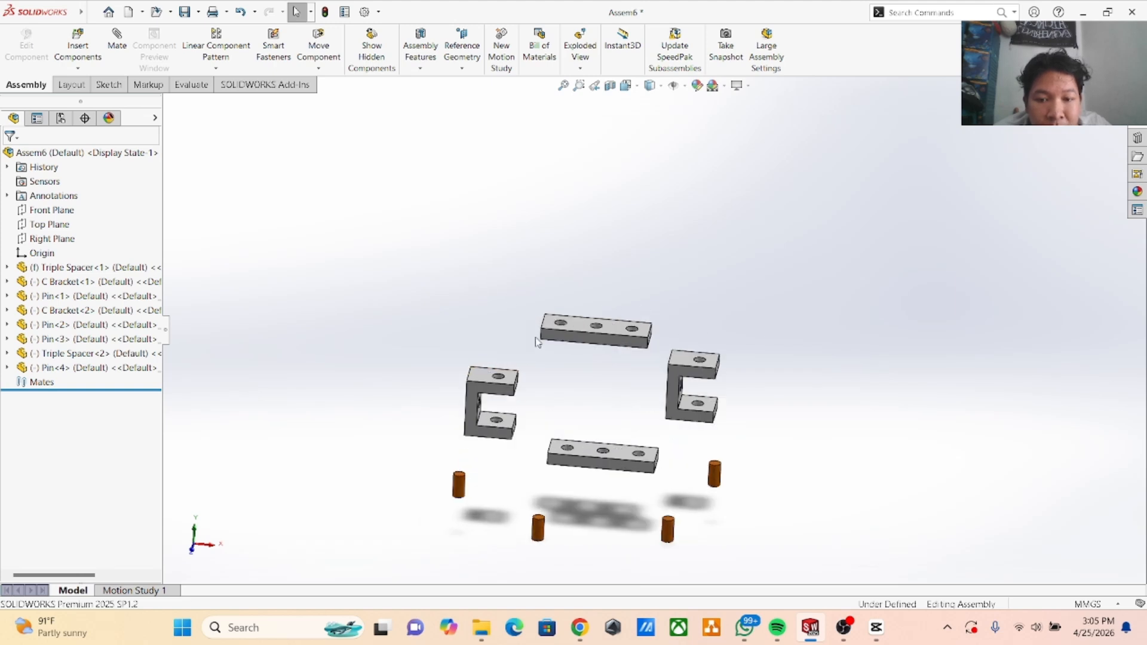
scroll(617, 423, "down", 1)
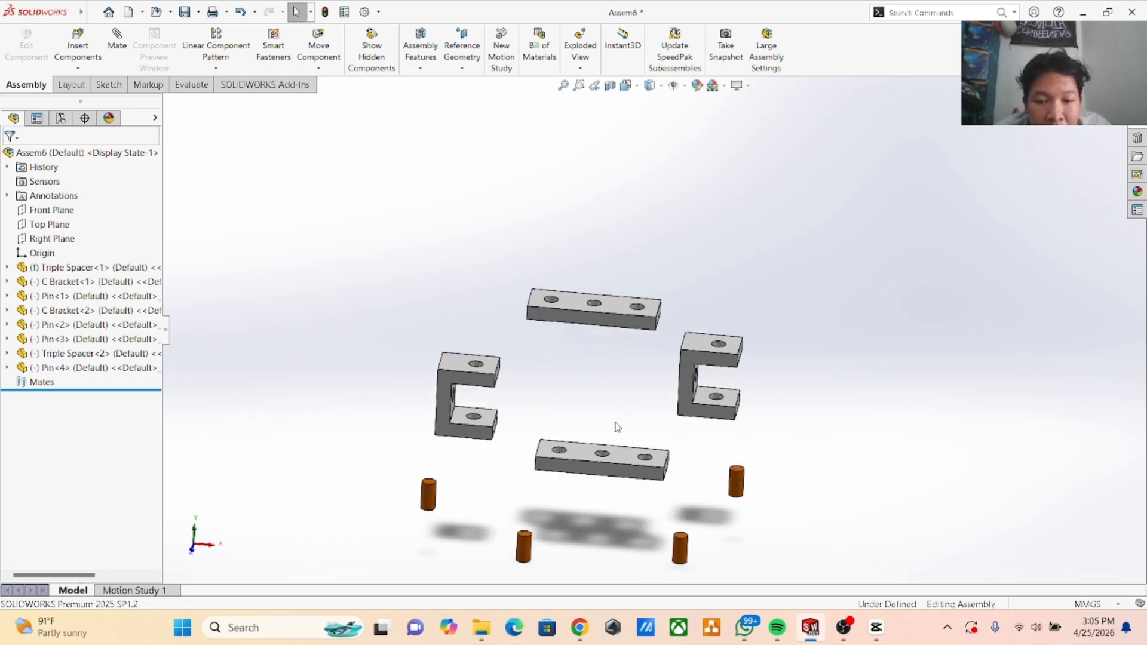
middle_click_drag(603, 403, 601, 398)
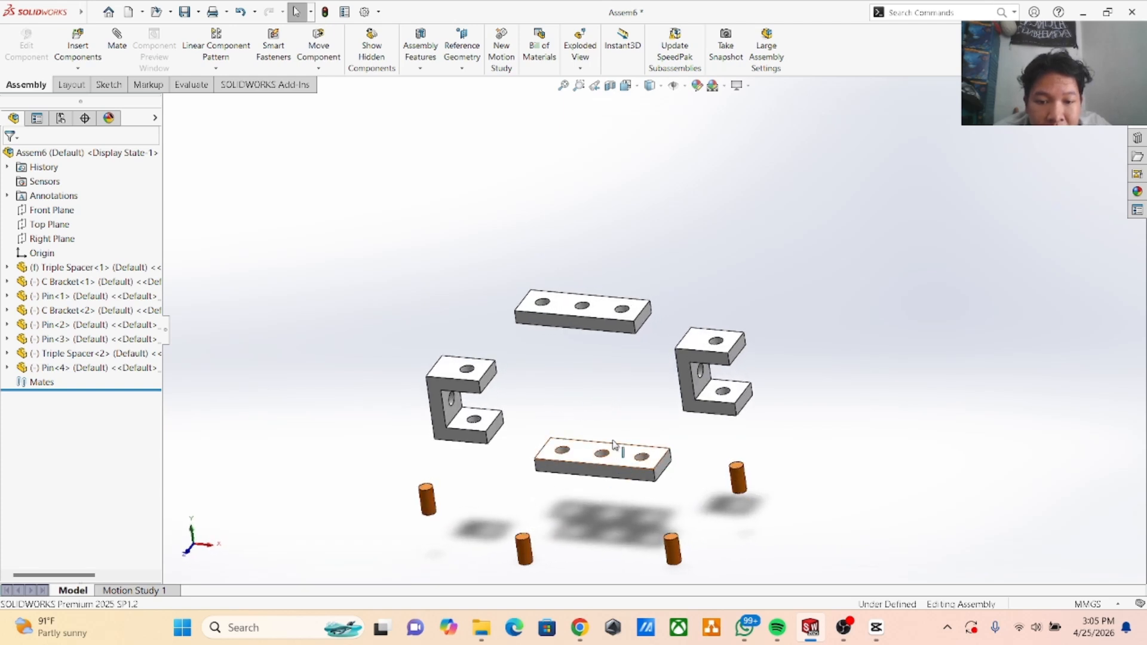
scroll(602, 393, "up", 1)
scroll(602, 393, "down", 1)
middle_click_drag(637, 374, 628, 382)
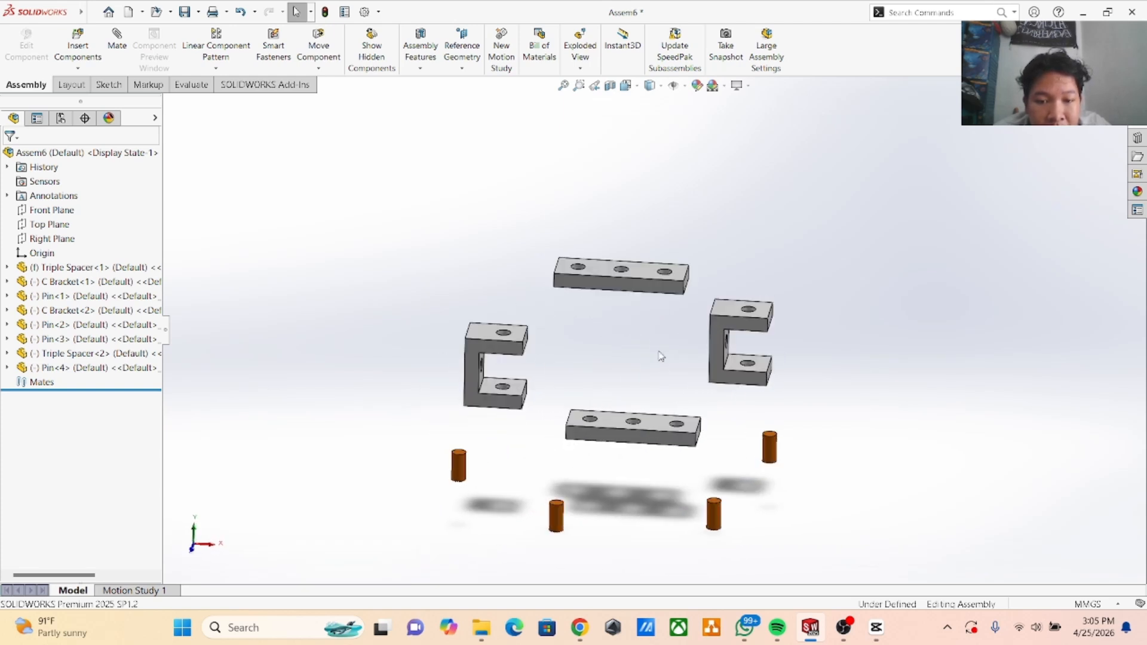
left_click(648, 421)
left_click(596, 382)
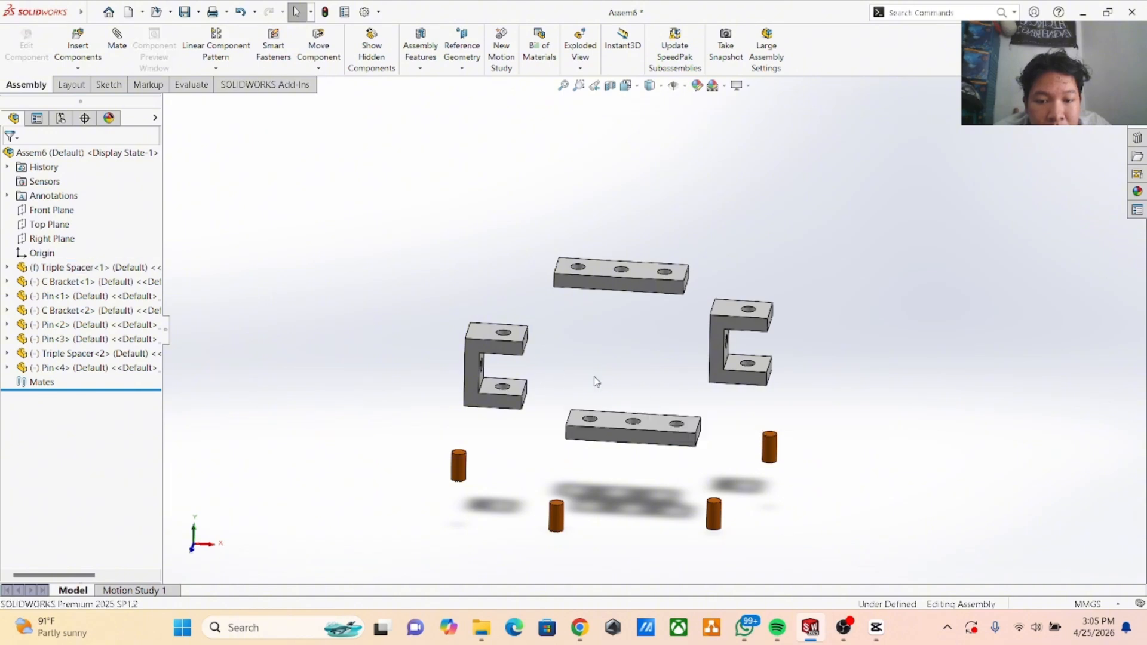
left_click(505, 391)
scroll(639, 367, "down", 2)
left_click(639, 367)
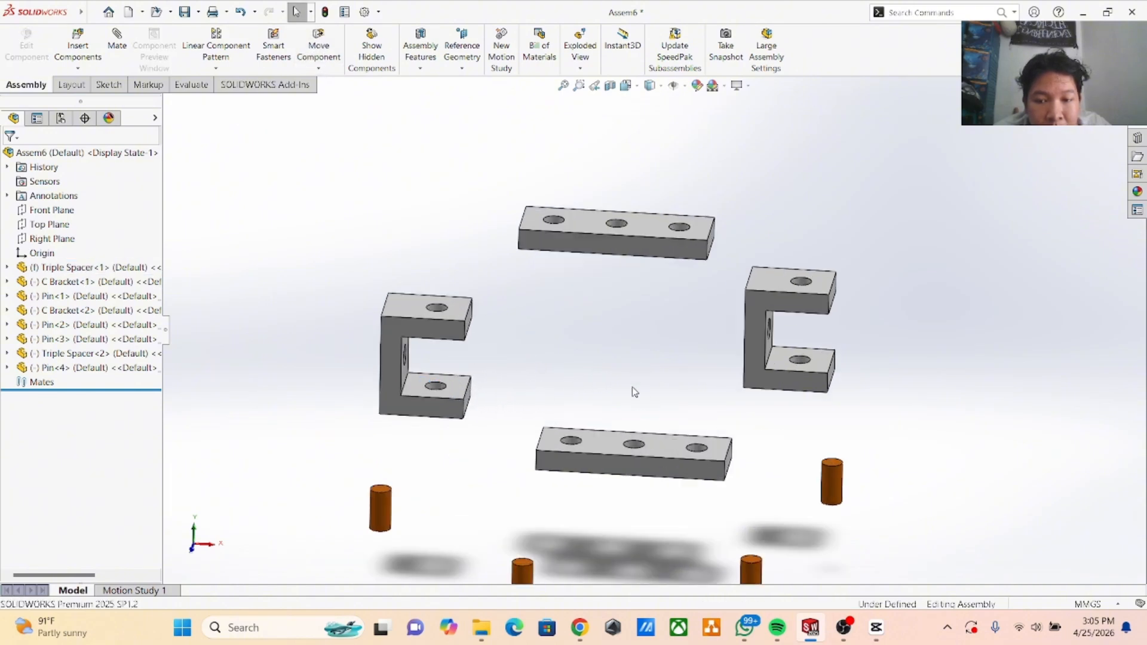
Add a coincident mate between a pin's bottom edge and the underside hole edge at the left end of the lower triple spacer.
middle_click_drag(635, 391, 653, 304)
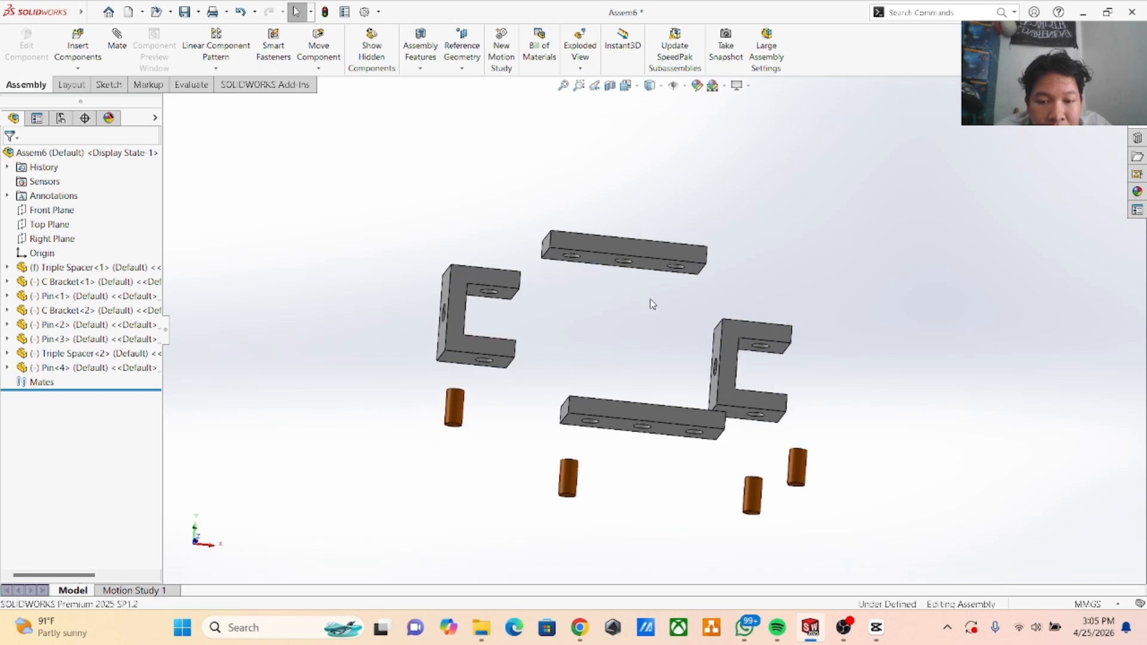
scroll(574, 490, "down", 5)
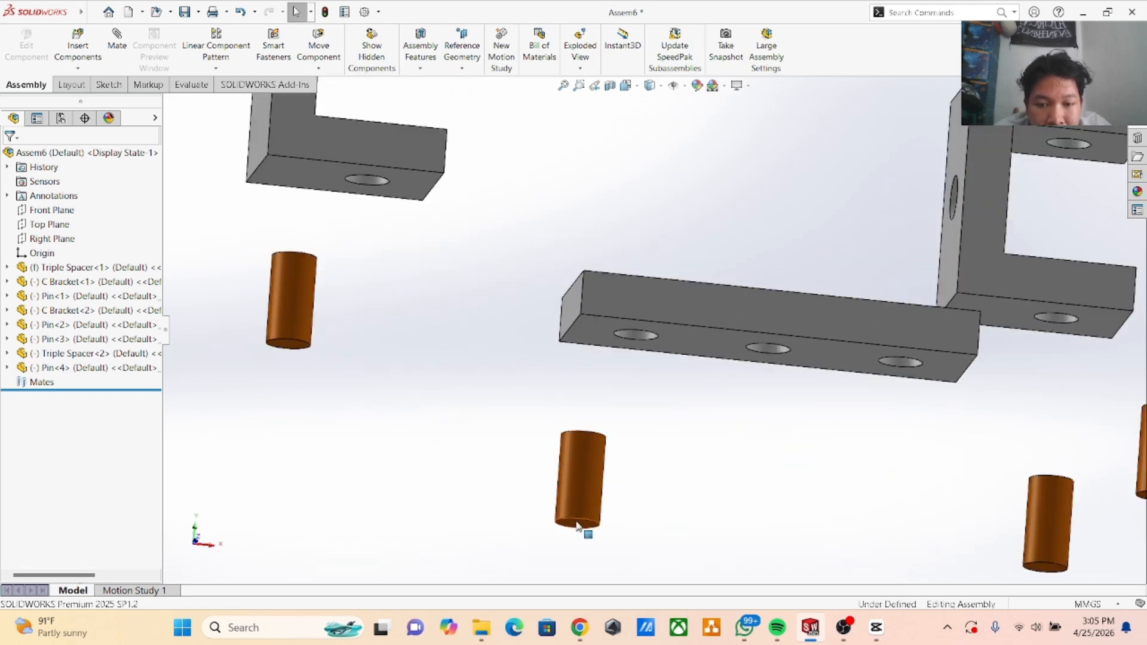
left_click(585, 496)
left_click(610, 508)
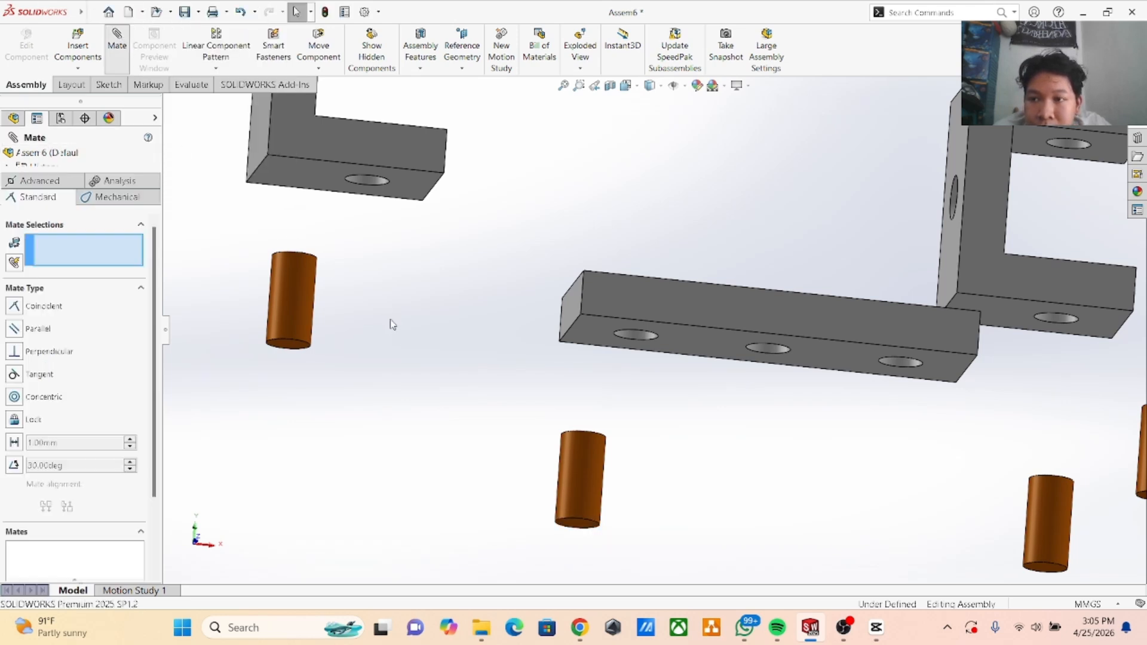
left_click(582, 523)
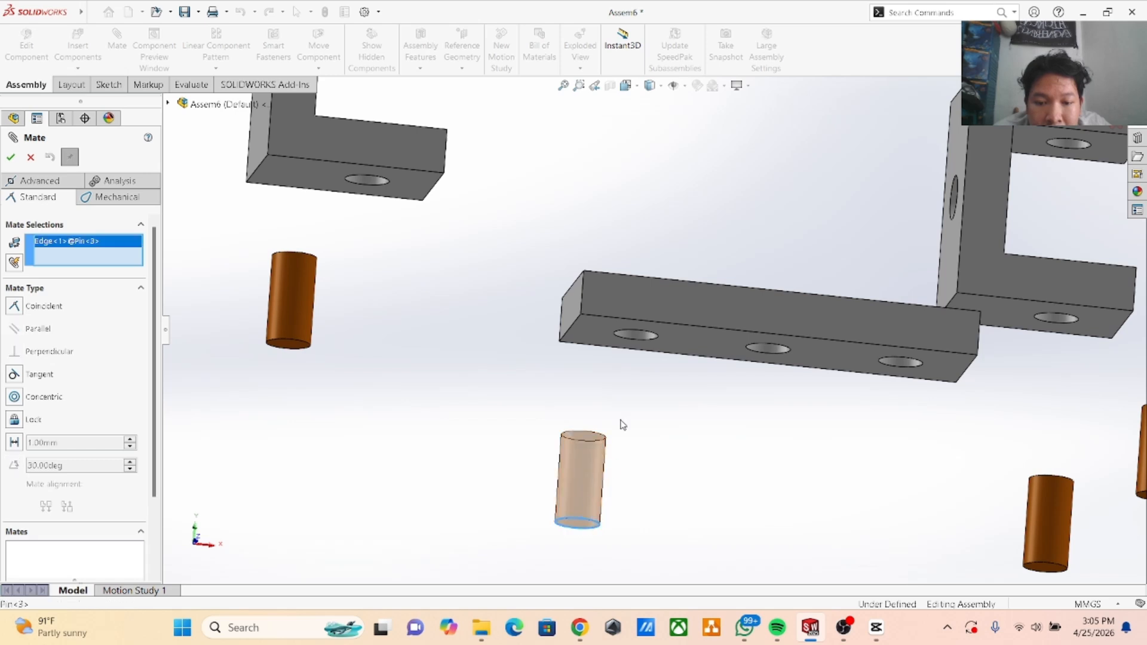
left_click(636, 338)
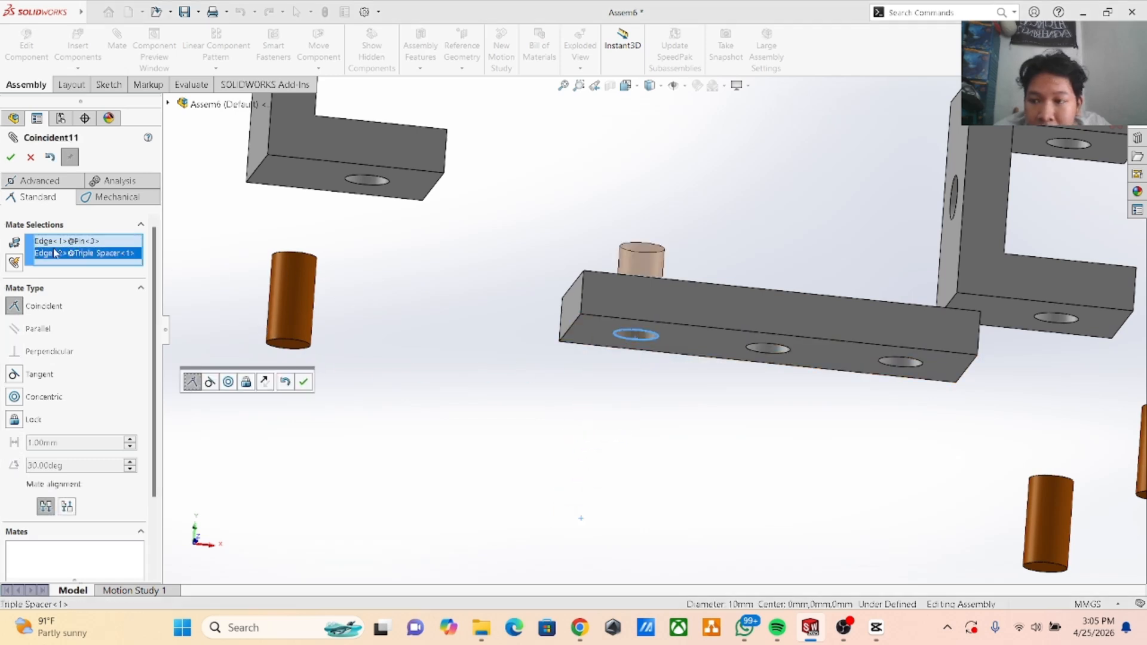
left_click(10, 158)
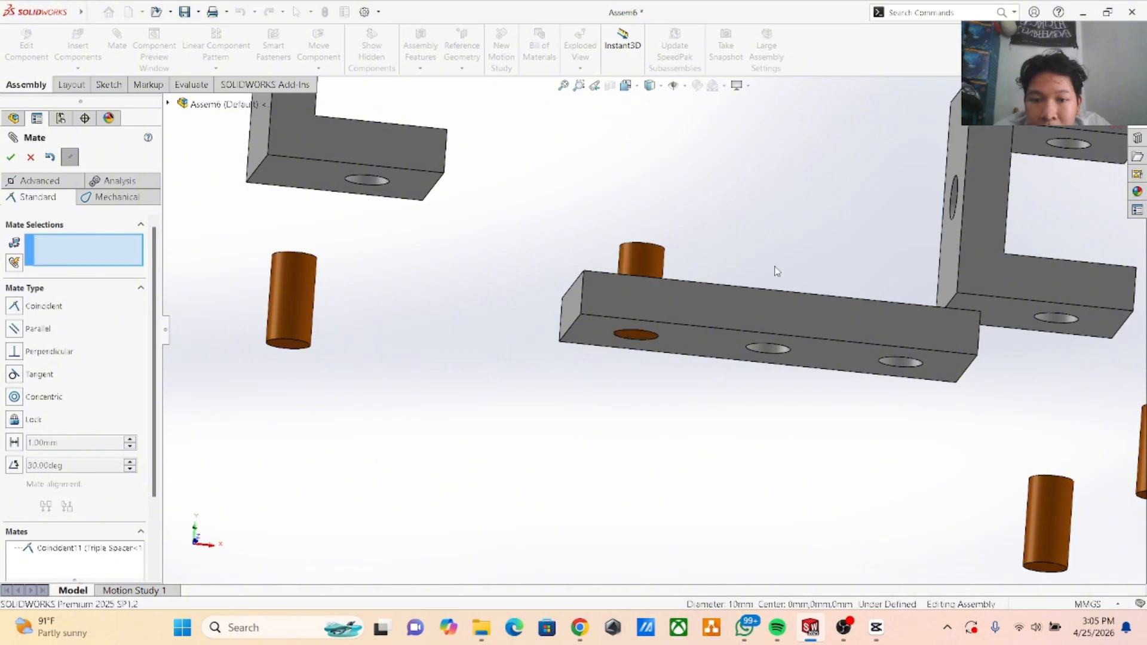
Add a coincident mate seating another pin's bottom edge in the underside of the hole at the lower triple spacer's right end.
left_click(1067, 572)
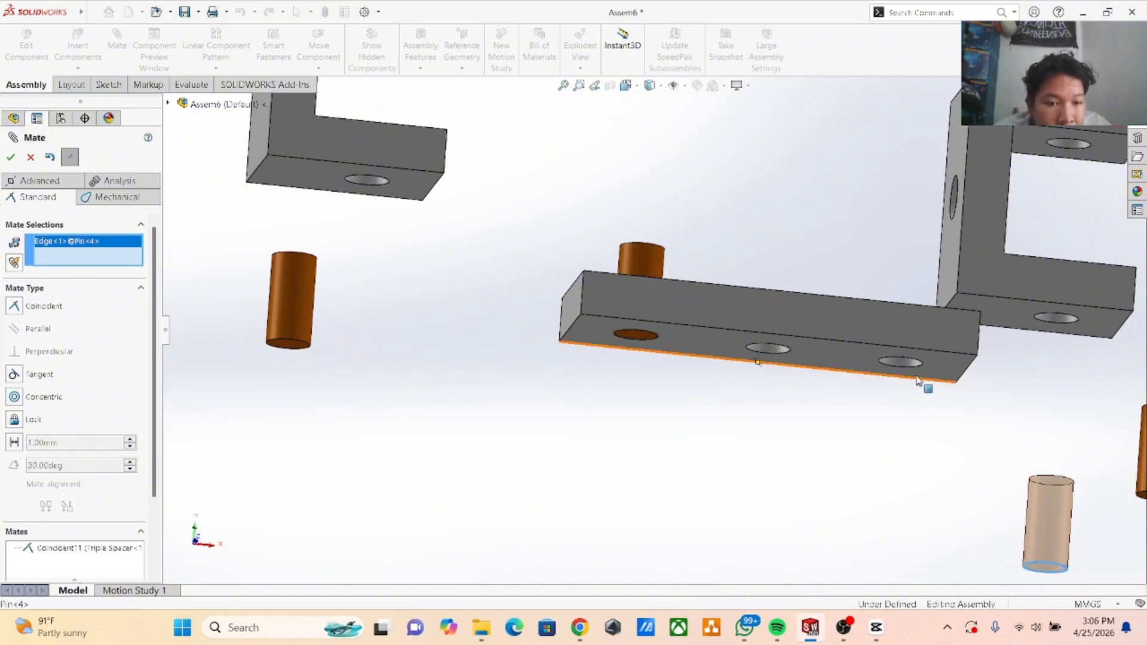
left_click(899, 363)
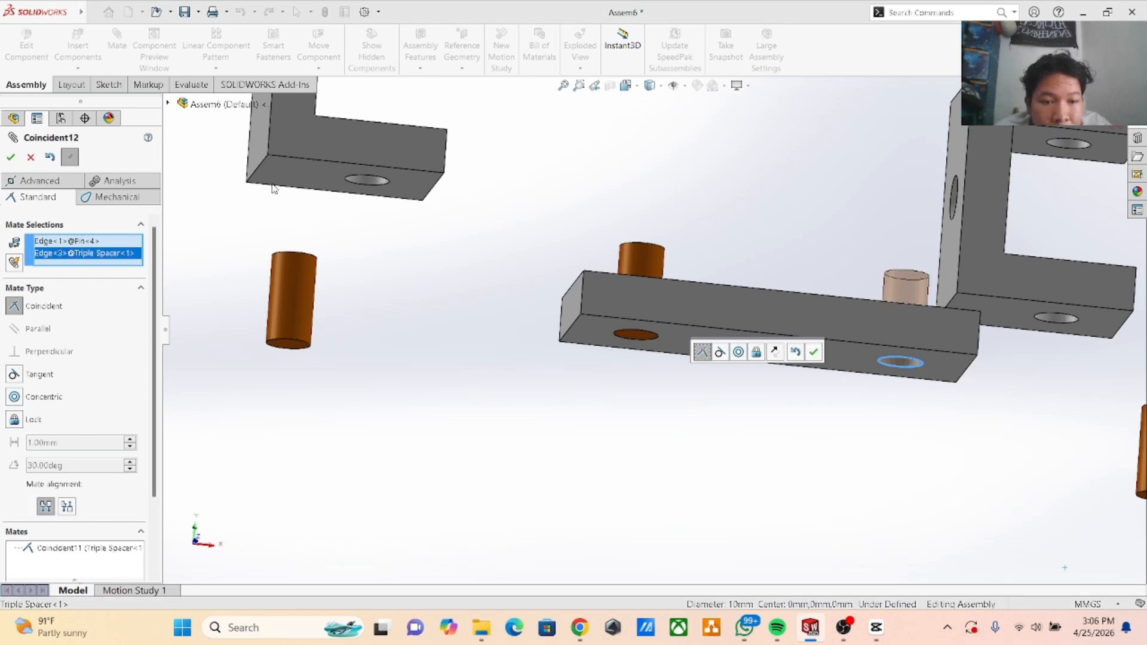
left_click(11, 158)
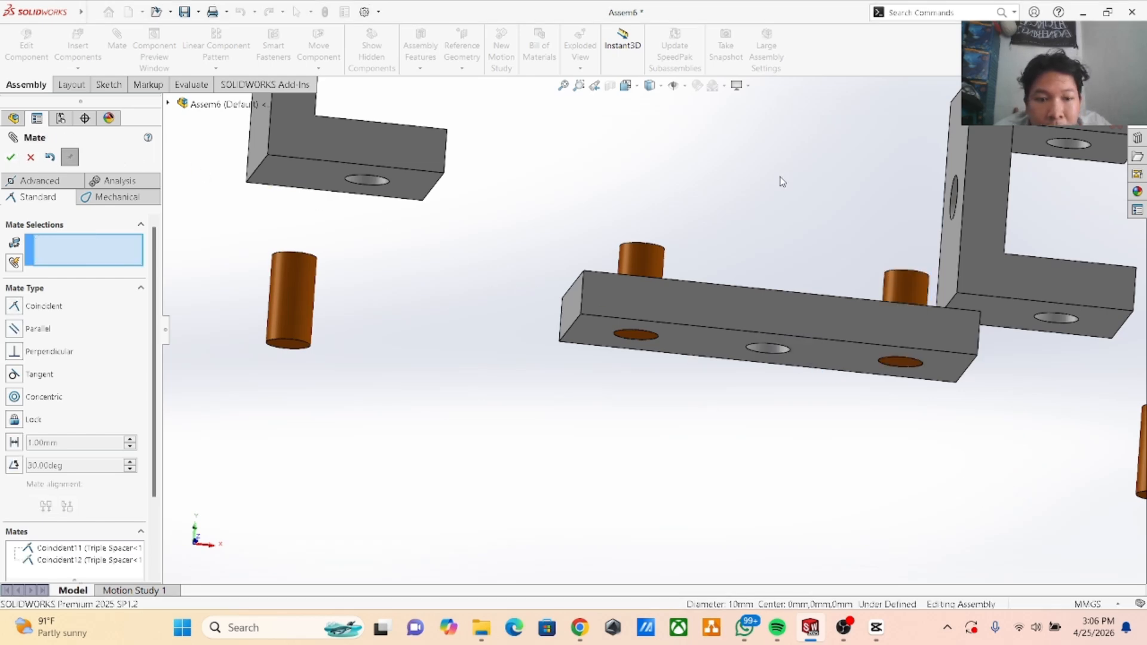
middle_click_drag(781, 179, 737, 180)
scroll(547, 267, "down", 5)
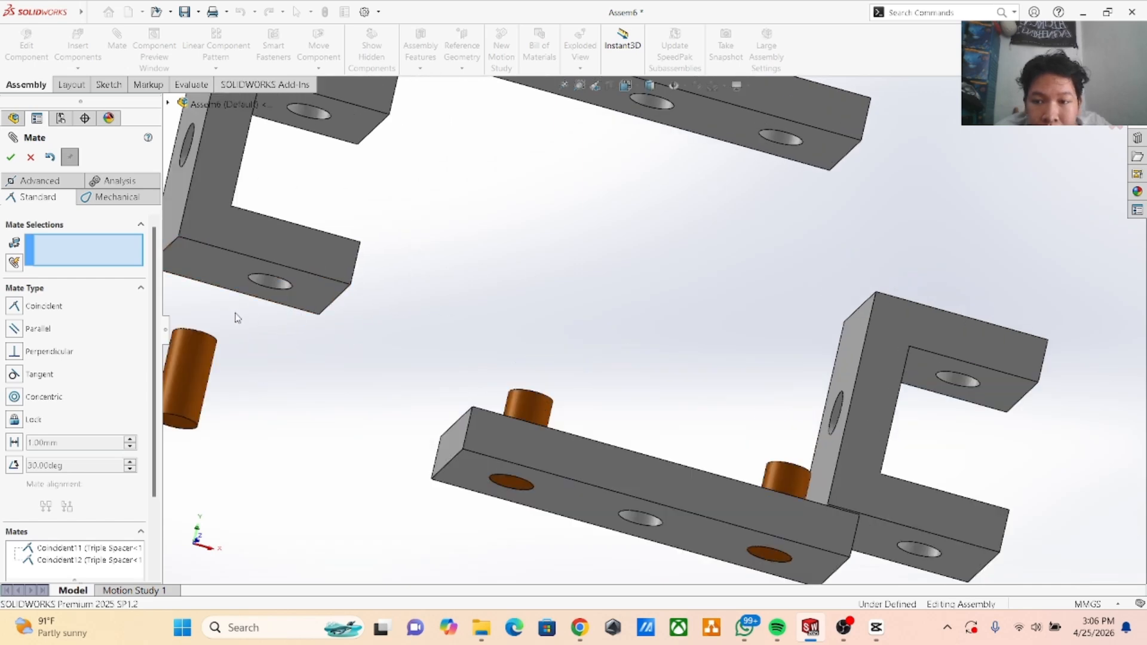
left_click(263, 290)
middle_click_drag(542, 247, 505, 258)
right_click(121, 243)
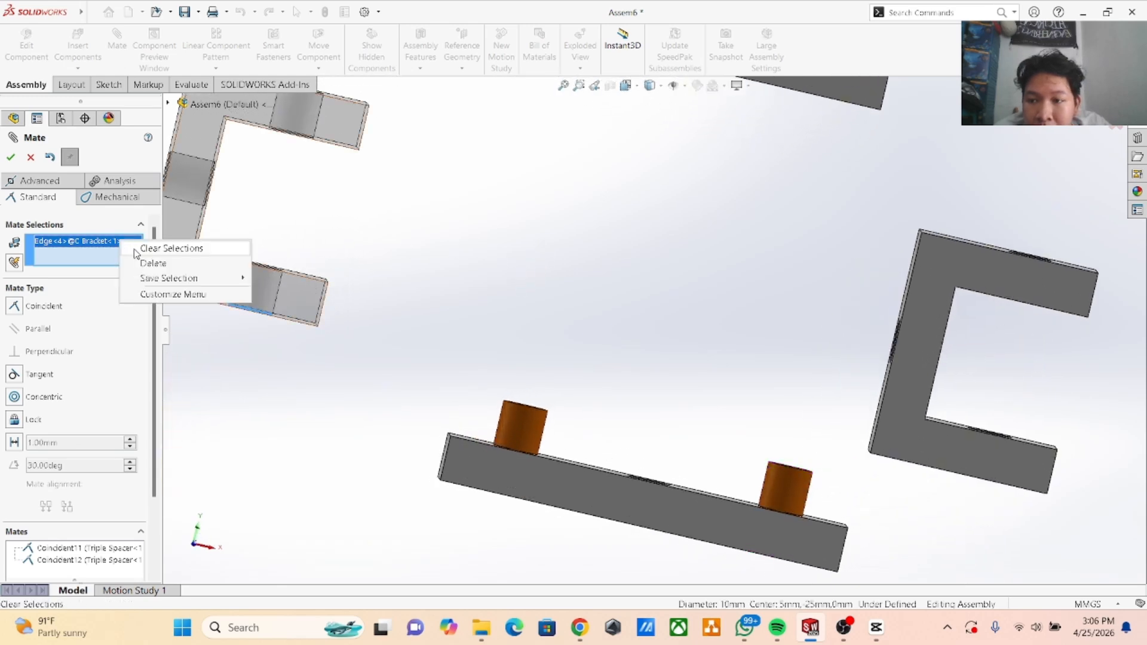
left_click(245, 246)
Add a coincident mate between the lower arm's upper hole edge on the left C bracket and the left pin's top edge.
middle_click_drag(451, 243, 395, 321)
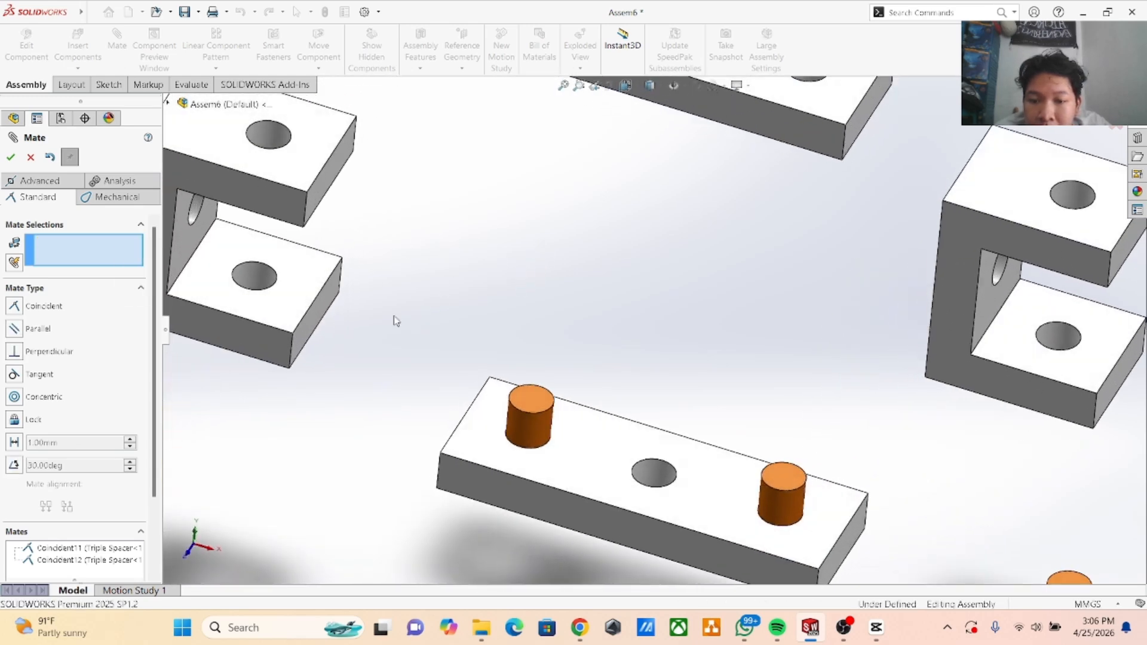
left_click(272, 268)
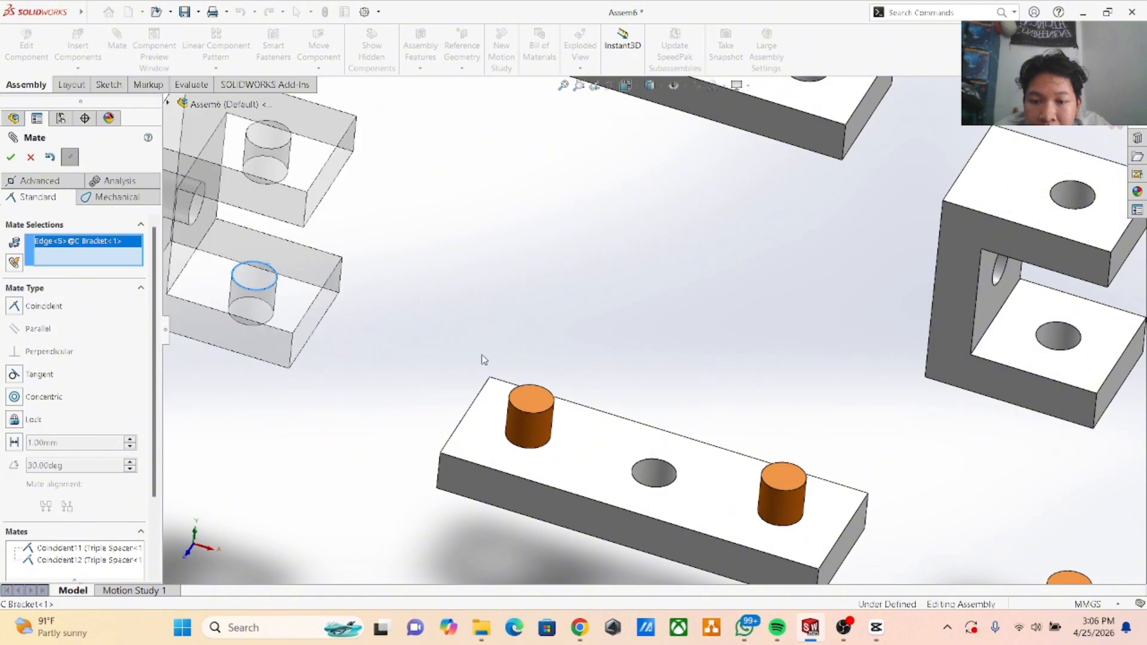
left_click(524, 413)
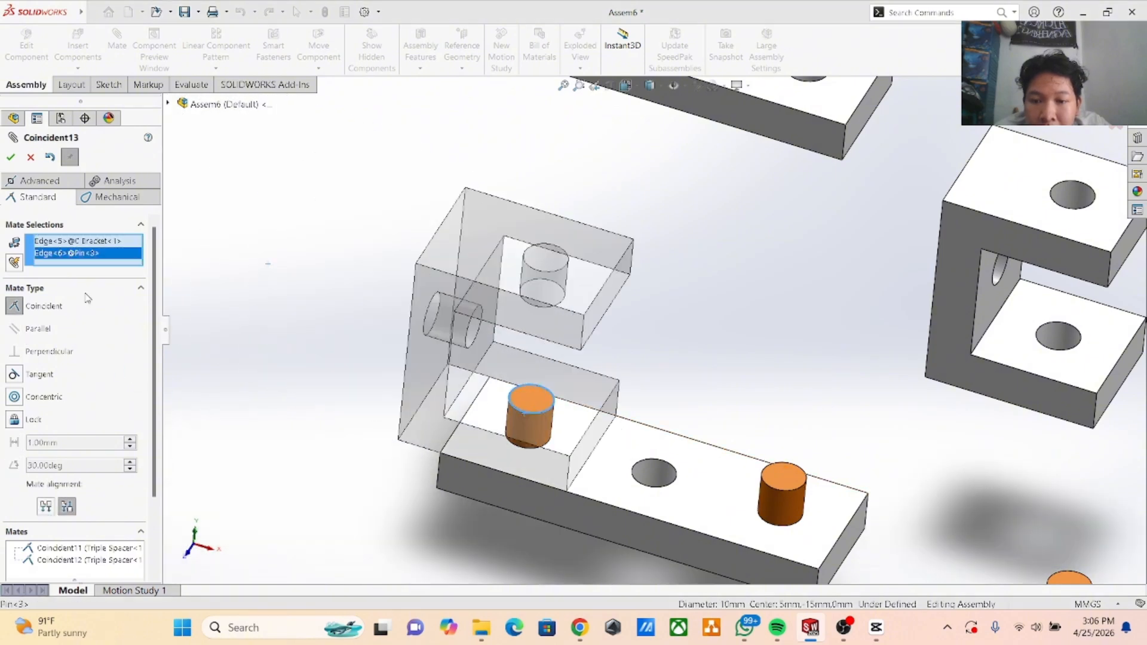
left_click(11, 159)
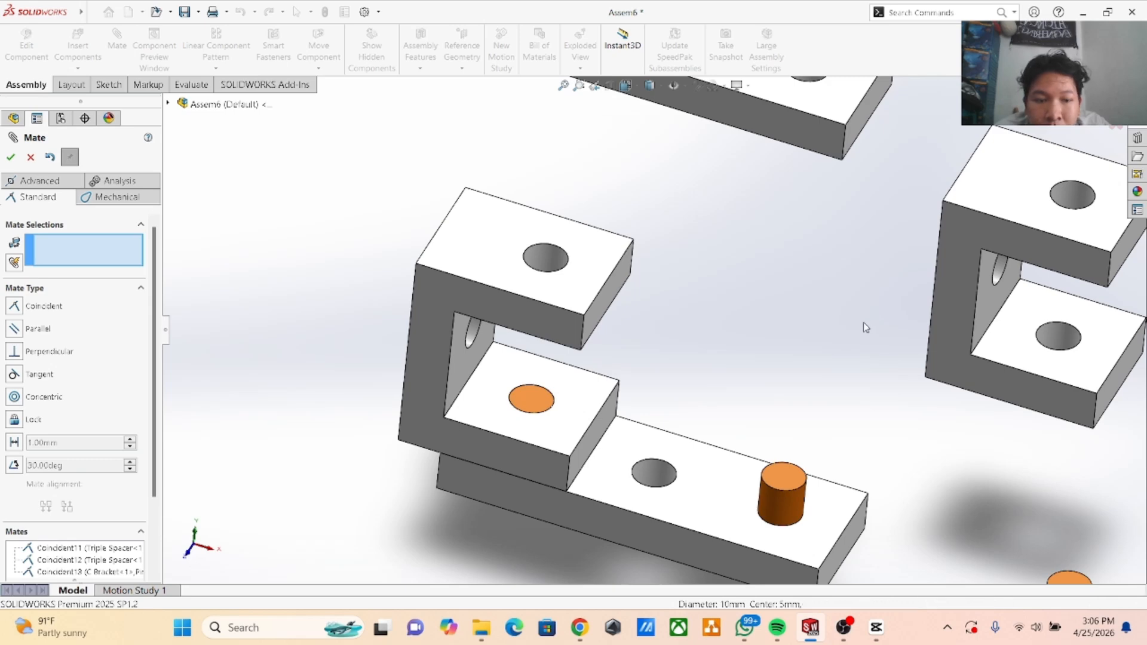
Rotate the free C bracket to face the mounted one and mate its lower arm's upper hole edge coincident with the right pin's top edge.
middle_click_drag(863, 322, 792, 371)
scroll(792, 371, "up", 3)
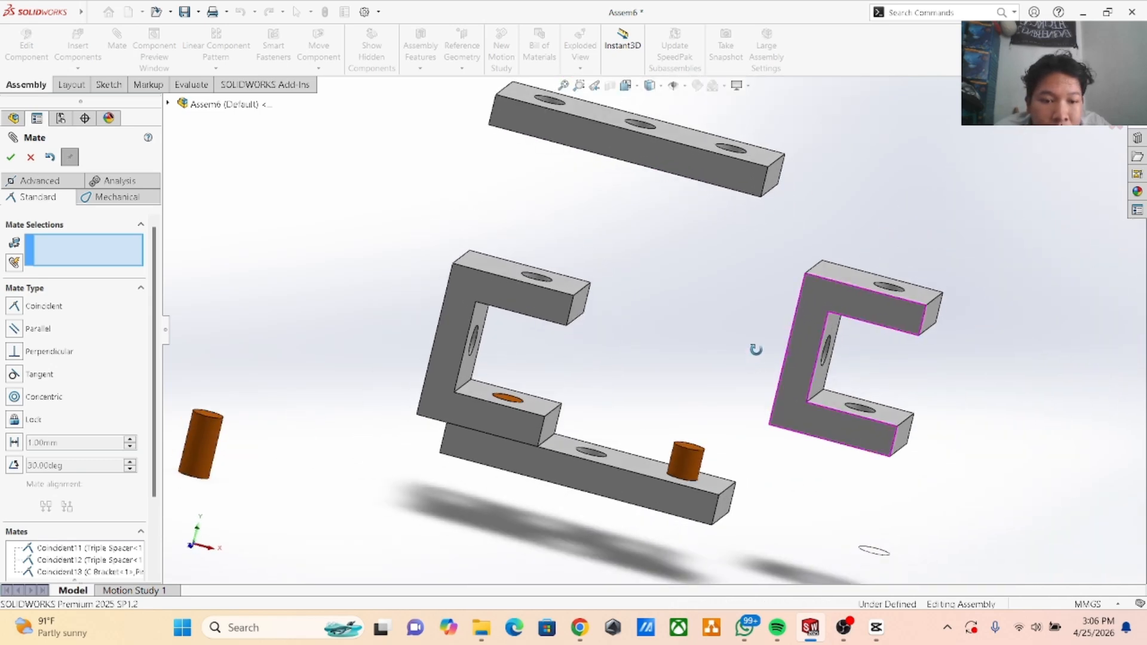
left_click_drag(790, 376, 841, 386)
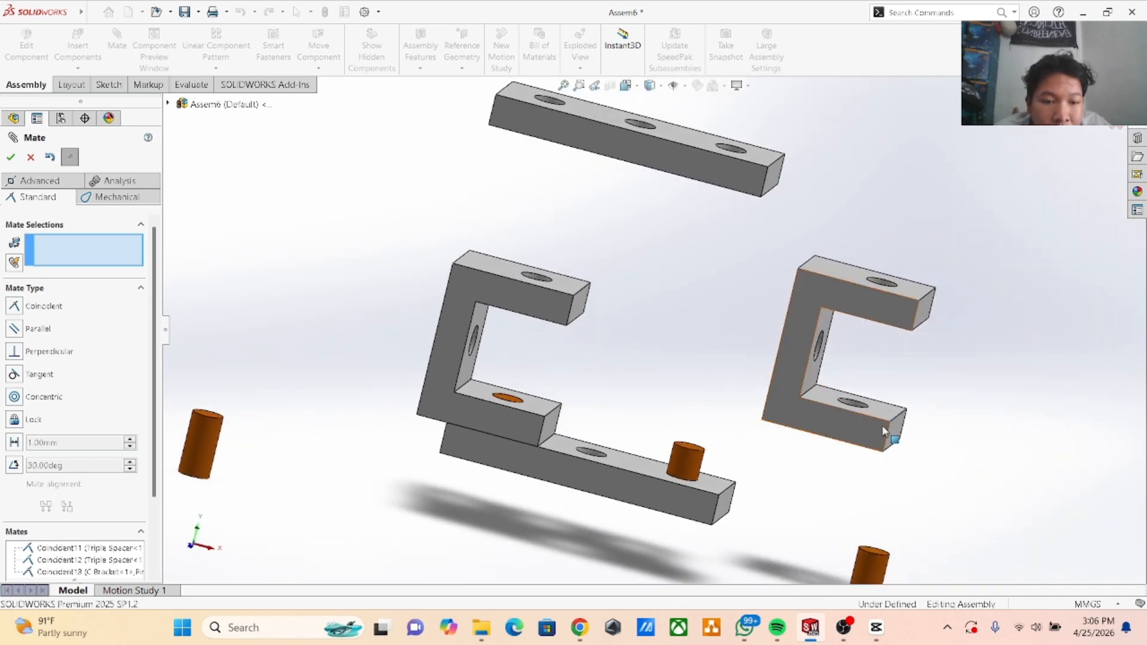
right_click_drag(882, 425, 661, 504)
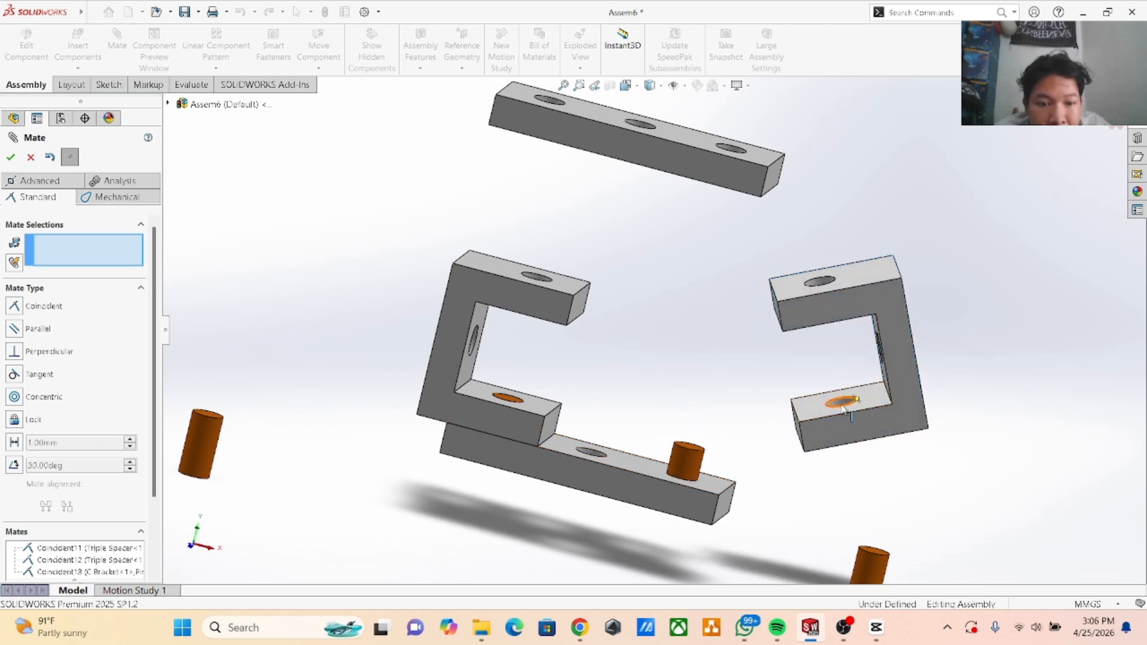
left_click(684, 444)
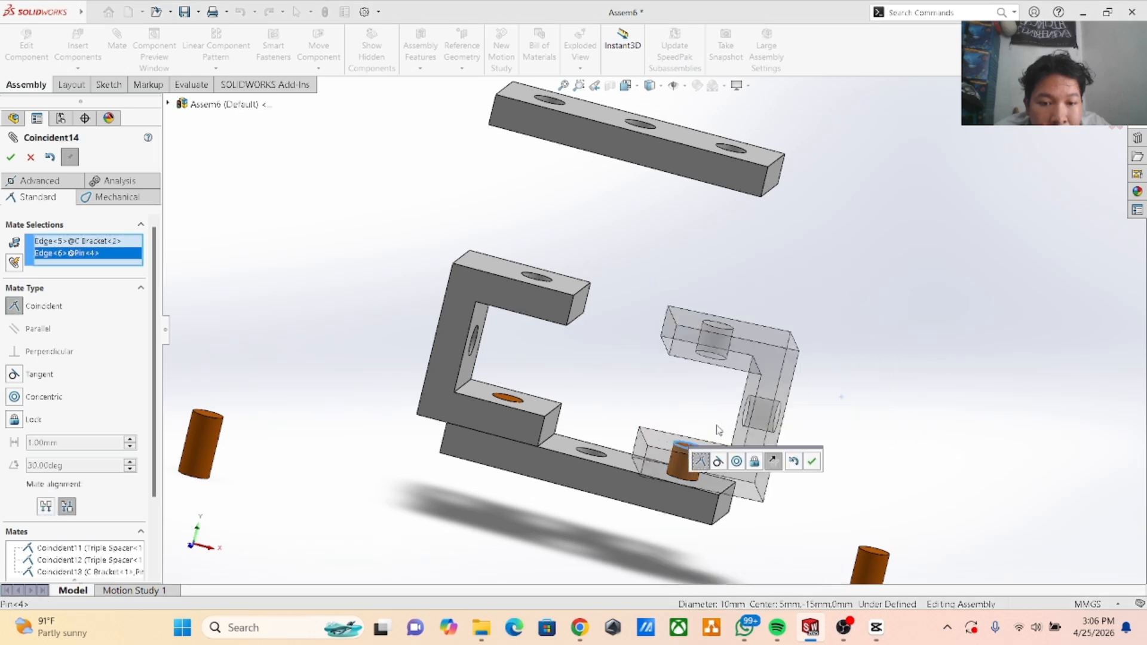
left_click(10, 157)
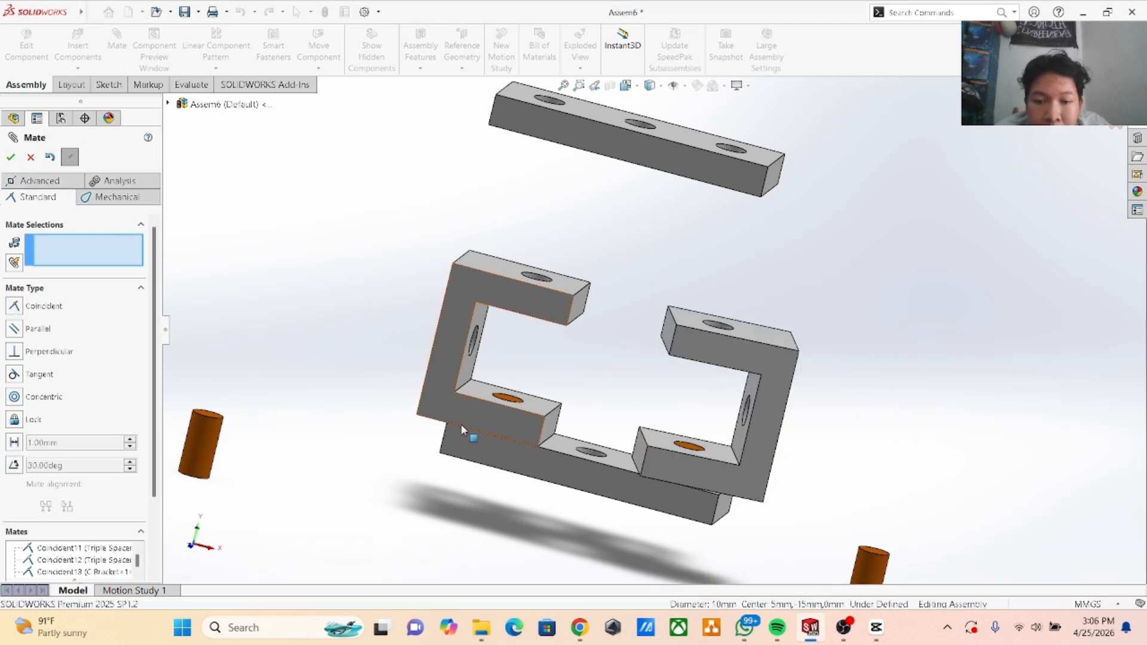
Add coincident mates aligning the C-shaped front faces of both C brackets with the lower triple spacer's long front face.
left_click(486, 420)
left_click(472, 442)
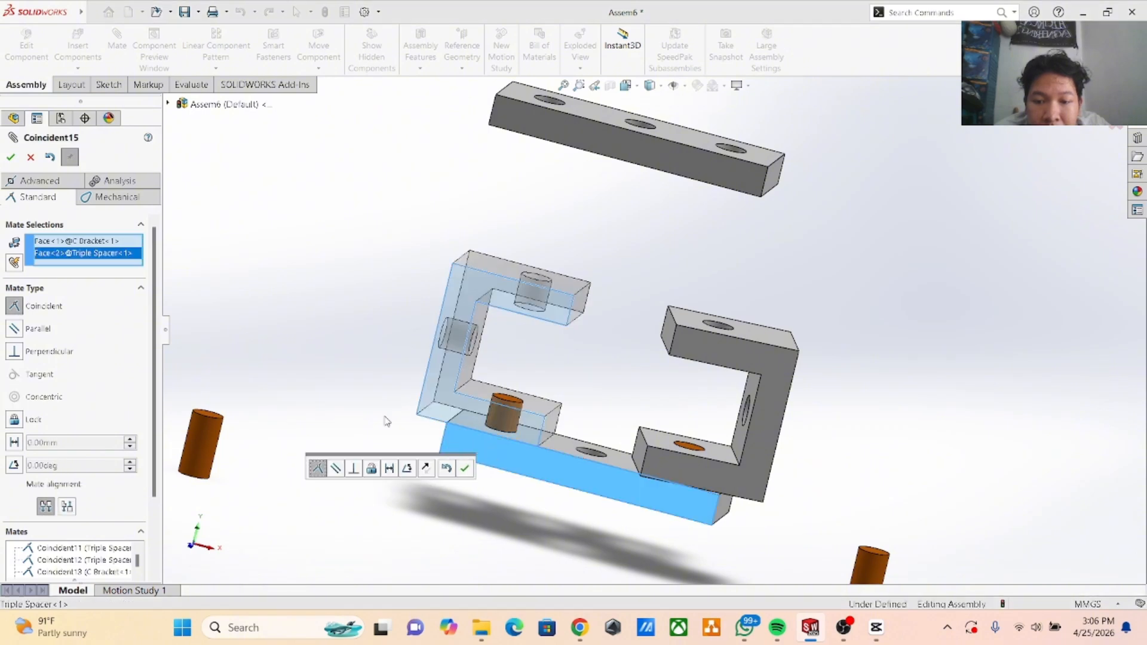
left_click(11, 158)
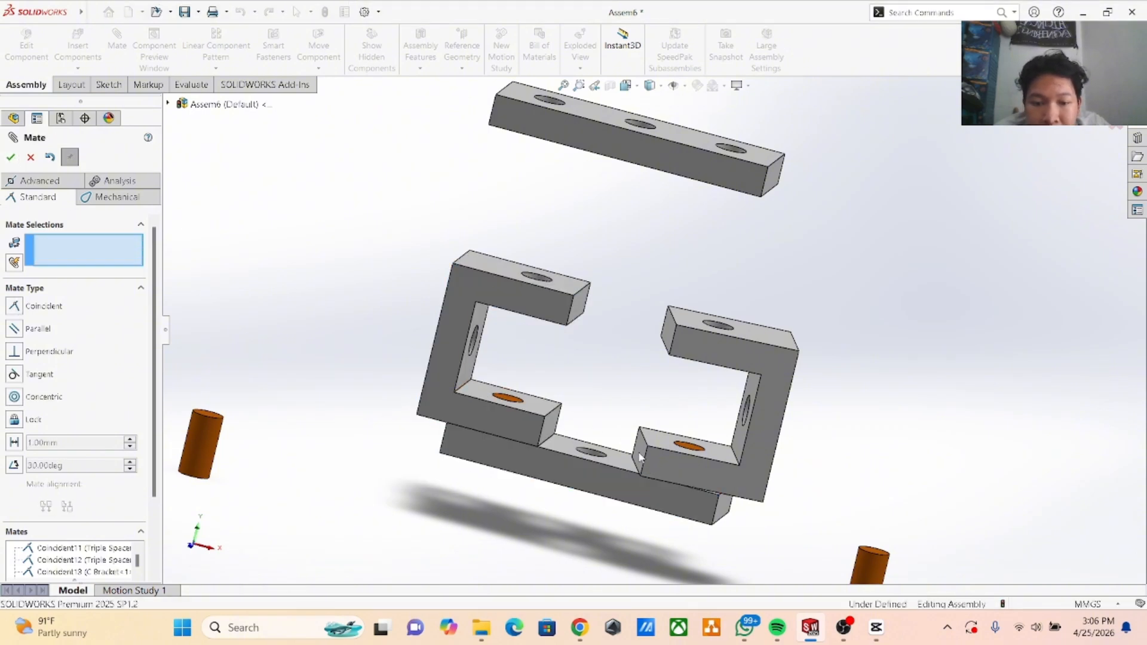
left_click(679, 471)
left_click(659, 505)
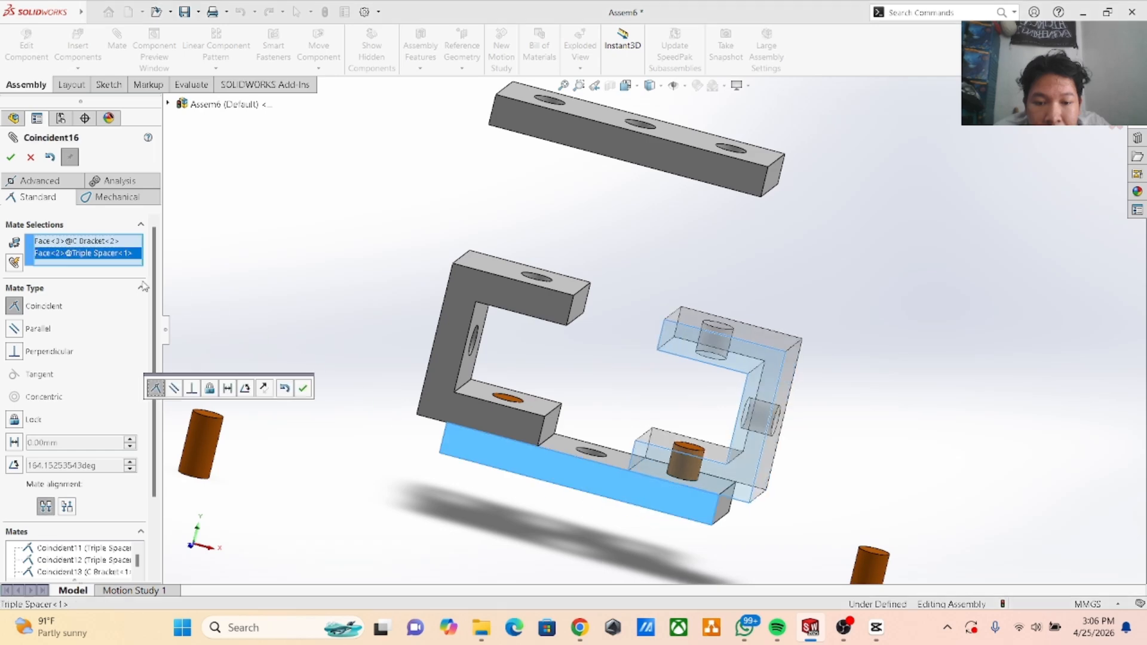
left_click(10, 157)
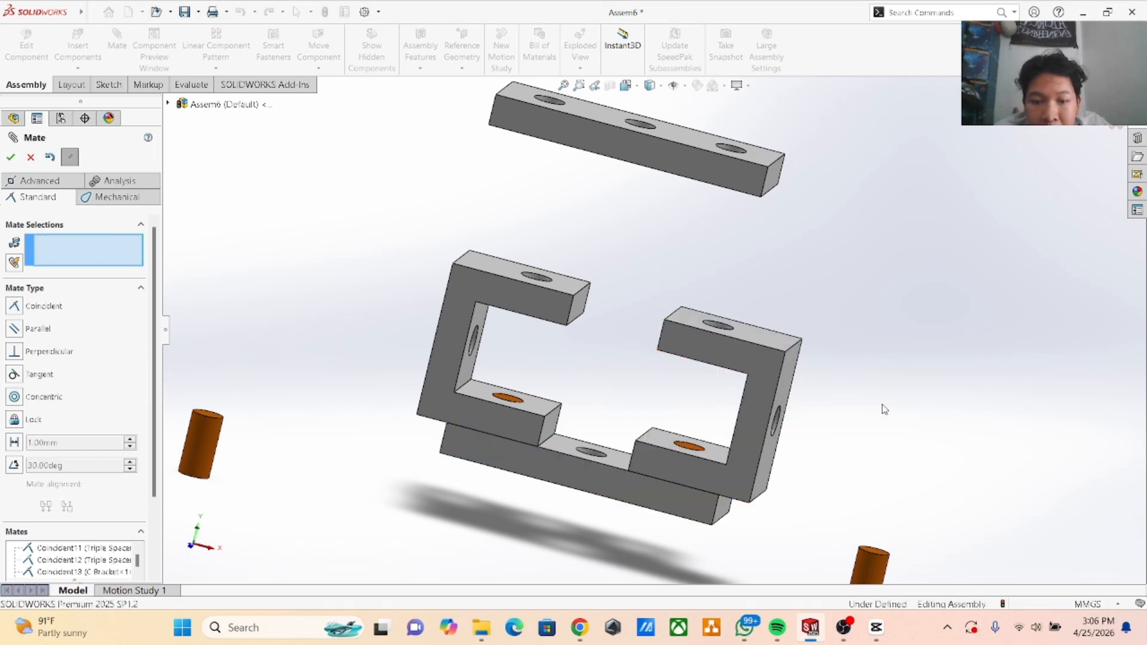
Add a coincident mate between a loose pin's bottom edge and the underside hole edge of the right C bracket's upper arm.
middle_click_drag(830, 312, 916, 444)
scroll(916, 445, "down", 1)
scroll(855, 334, "up", 2)
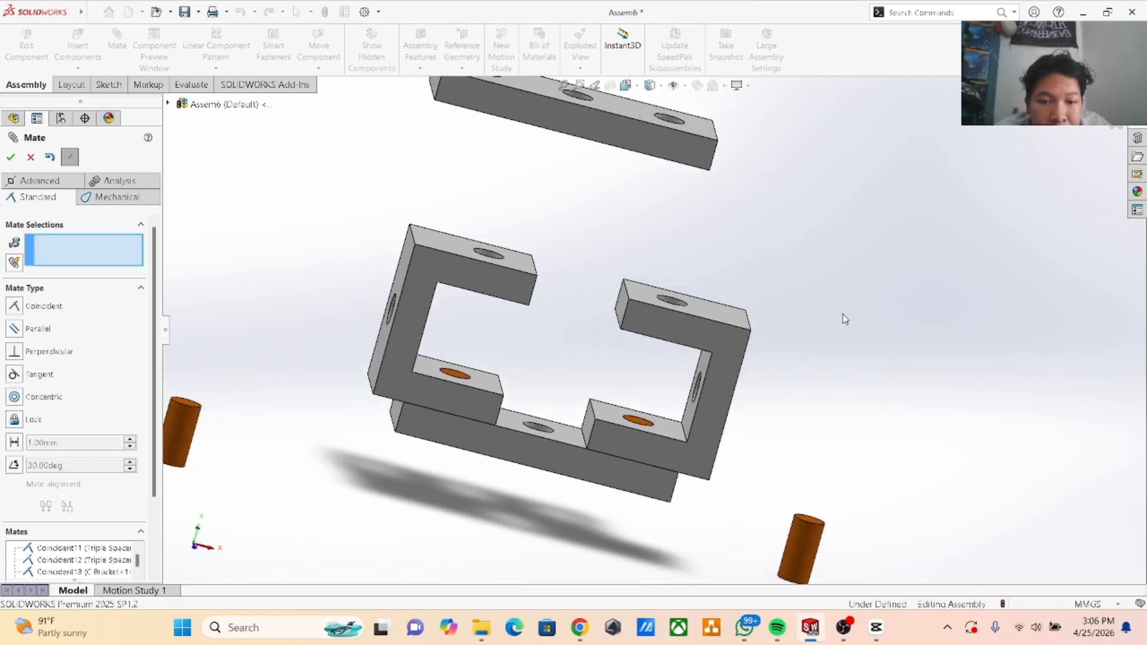
scroll(837, 296, "down", 1)
scroll(831, 374, "up", 2)
middle_click_drag(783, 440, 720, 573)
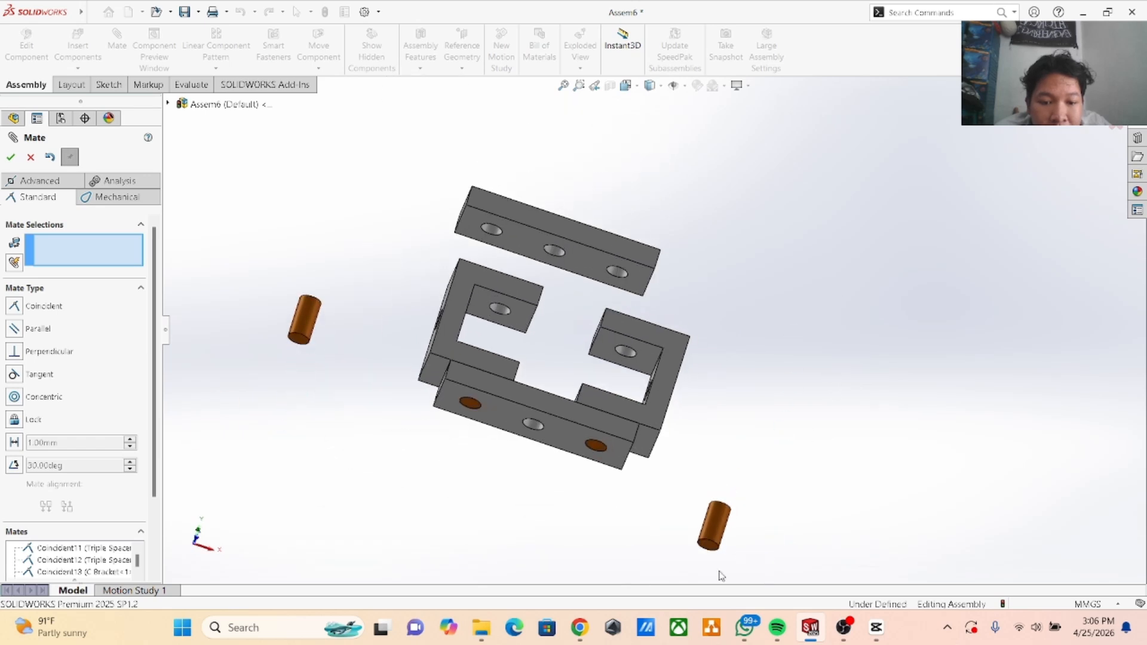
left_click(711, 544)
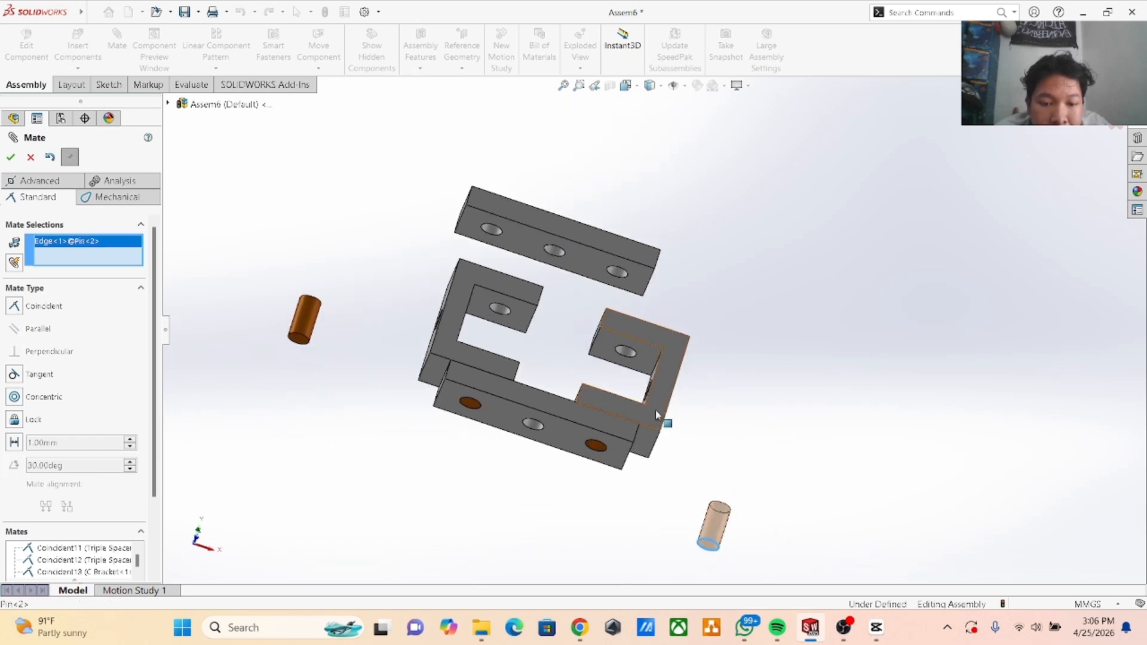
scroll(651, 394, "down", 3)
left_click(602, 334)
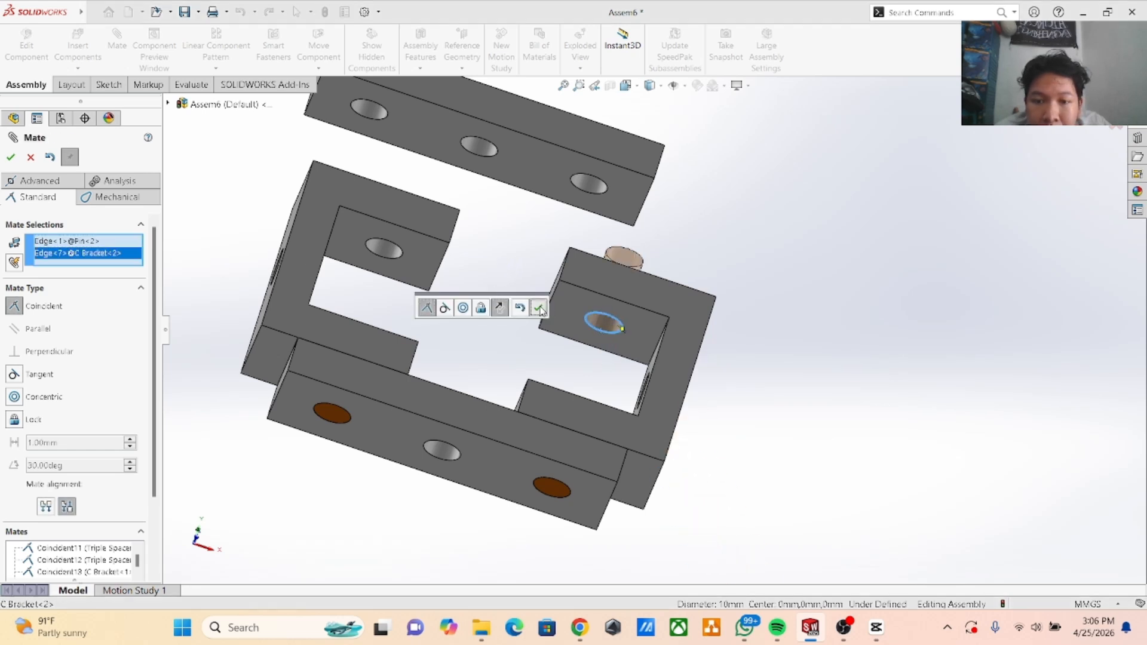
left_click(538, 308)
scroll(487, 325, "up", 2)
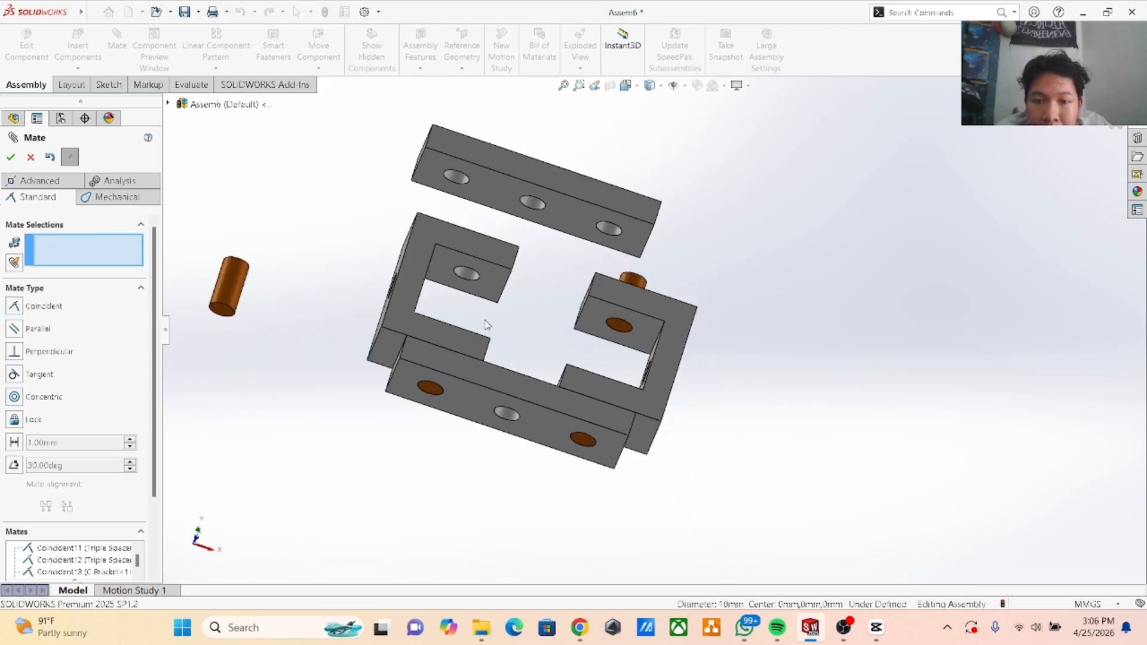
Add a coincident mate between the remaining loose pin's bottom edge and the underside hole edge of the left C bracket's upper arm.
left_click(235, 317)
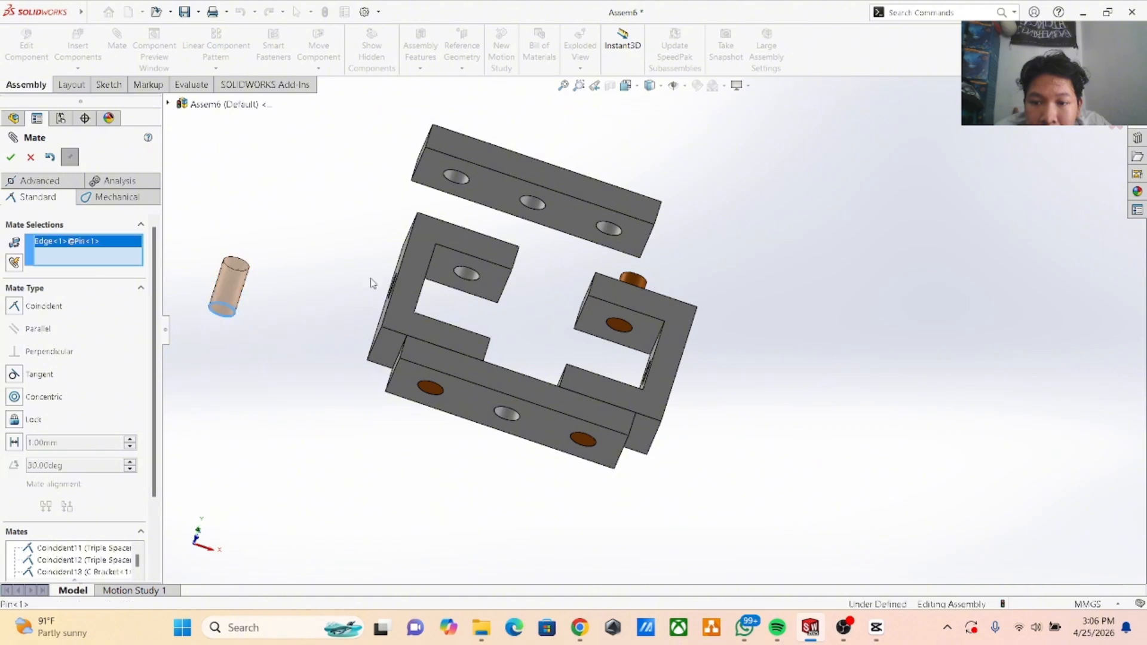
left_click(459, 275)
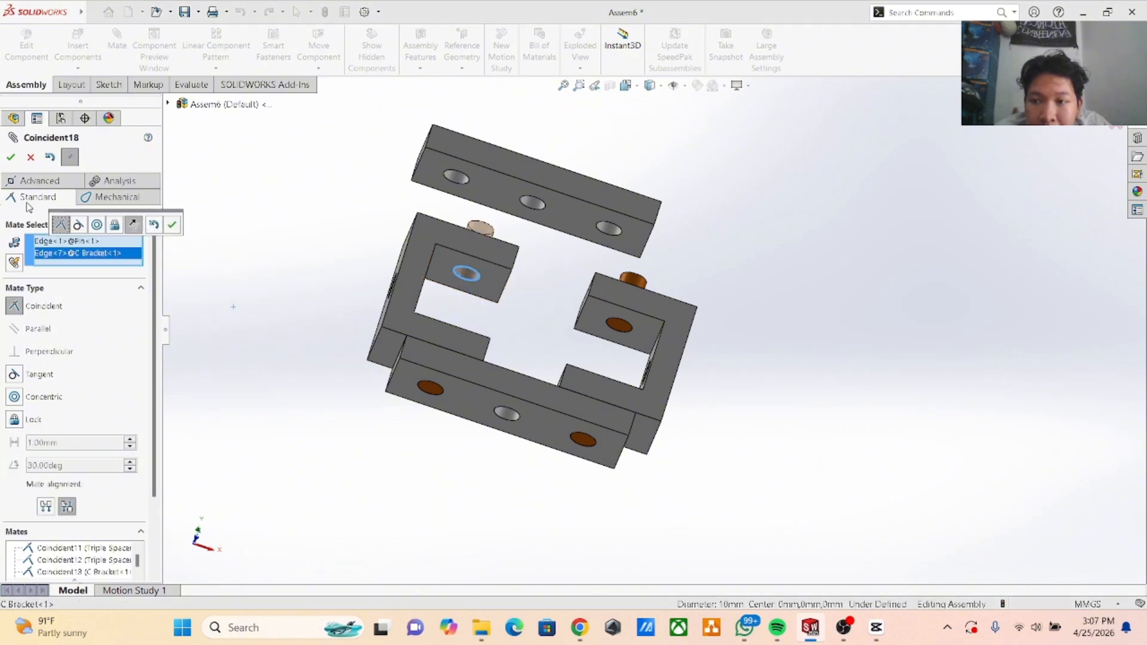
left_click(11, 158)
Add a coincident mate between the upper edge of the loose triple spacer's left end hole and the left upper pin's top edge.
mouse_move(328, 154)
middle_mouse_down()
mouse_move(300, 290)
mouse_move(339, 173)
middle_mouse_up()
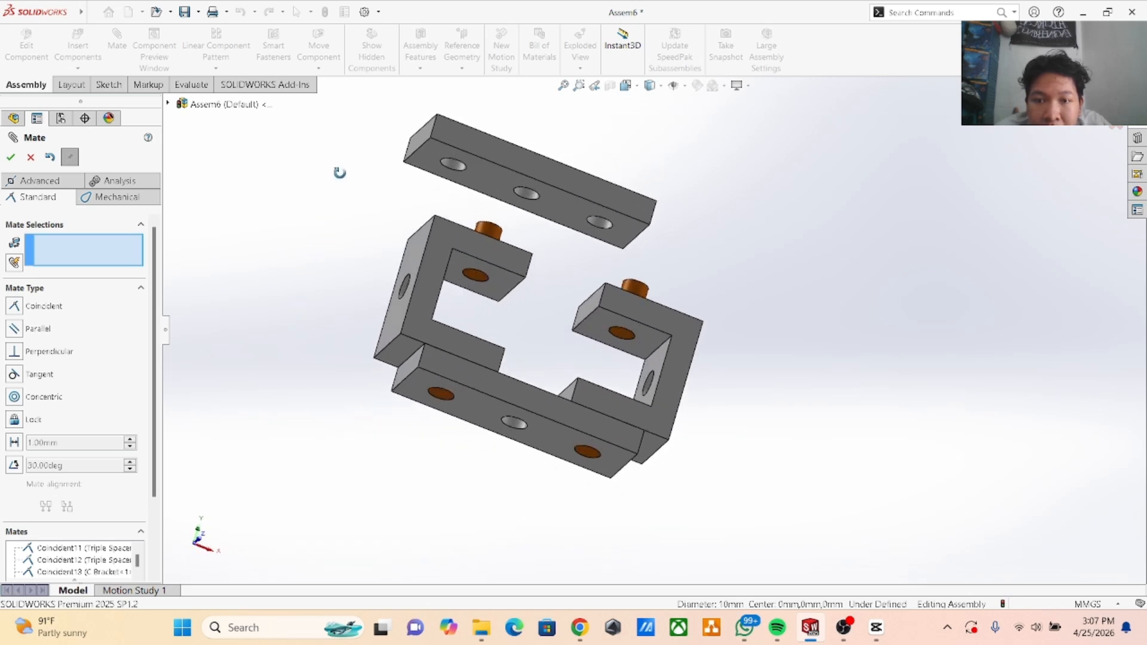
left_click(453, 167)
middle_click_drag(453, 167, 321, 325)
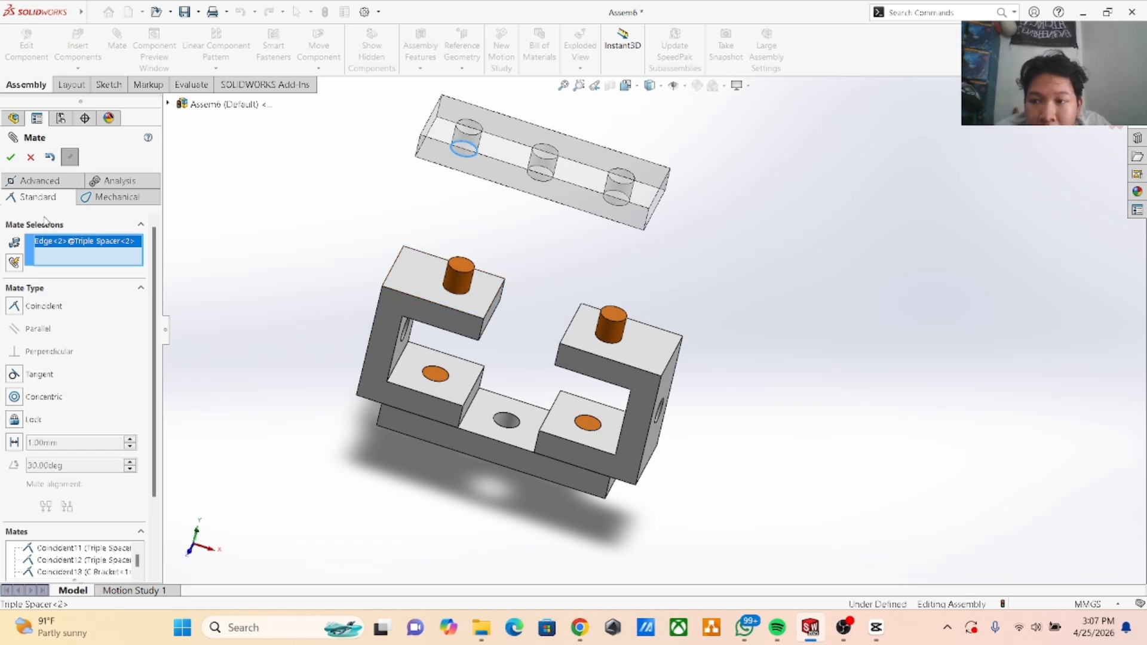
right_click(78, 245)
left_click(131, 256)
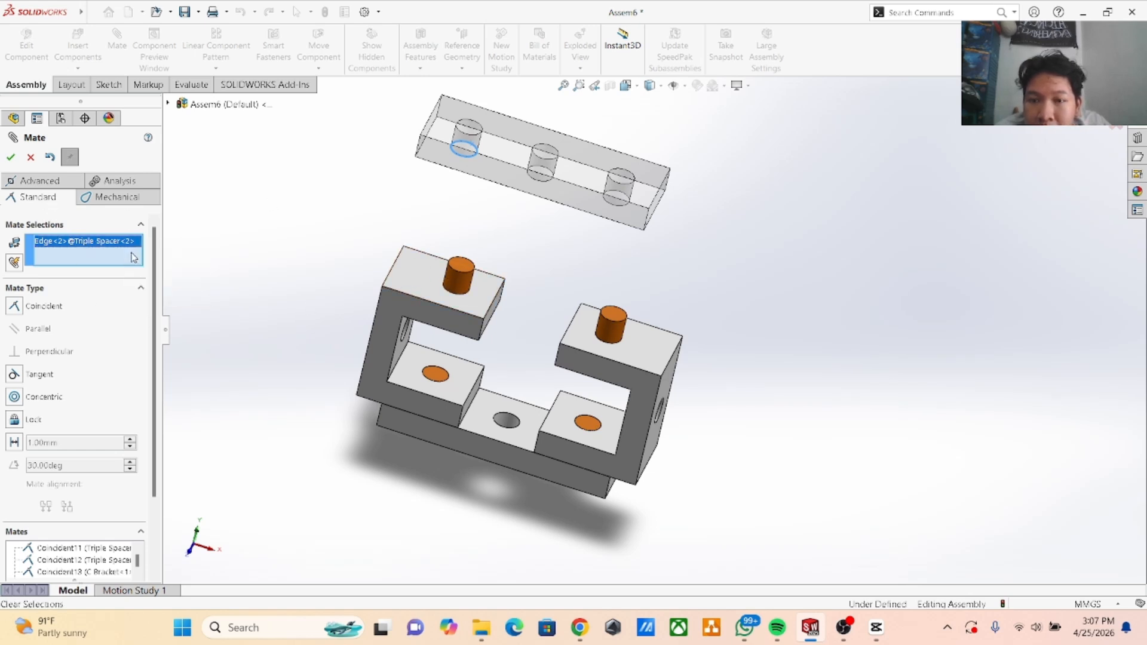
left_click(475, 124)
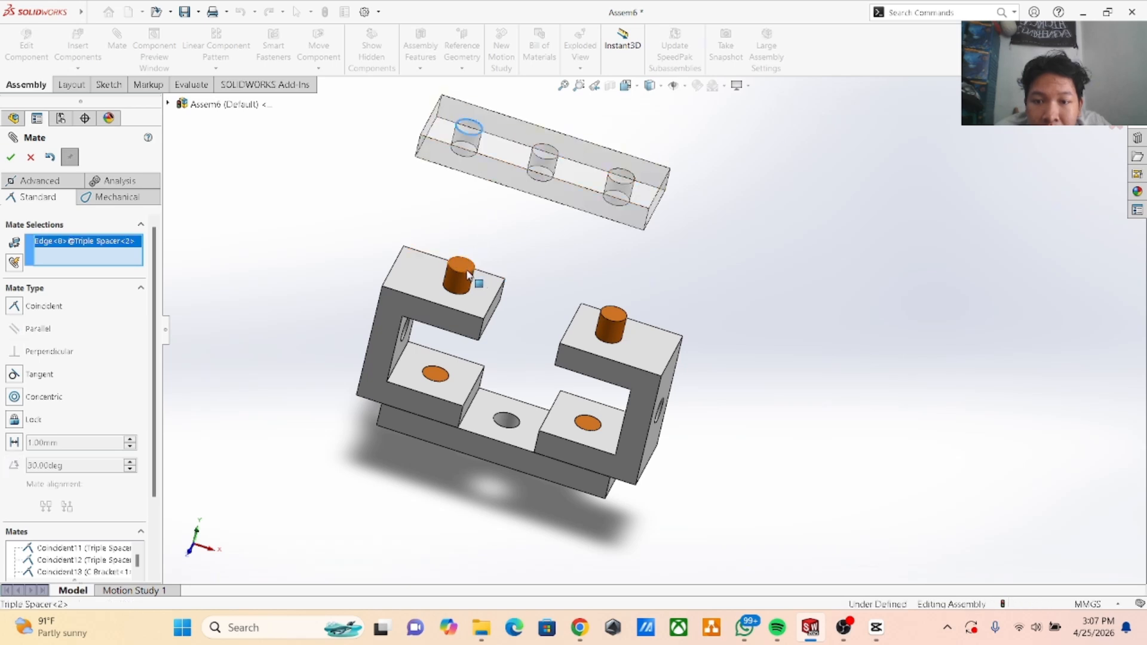
left_click(448, 269)
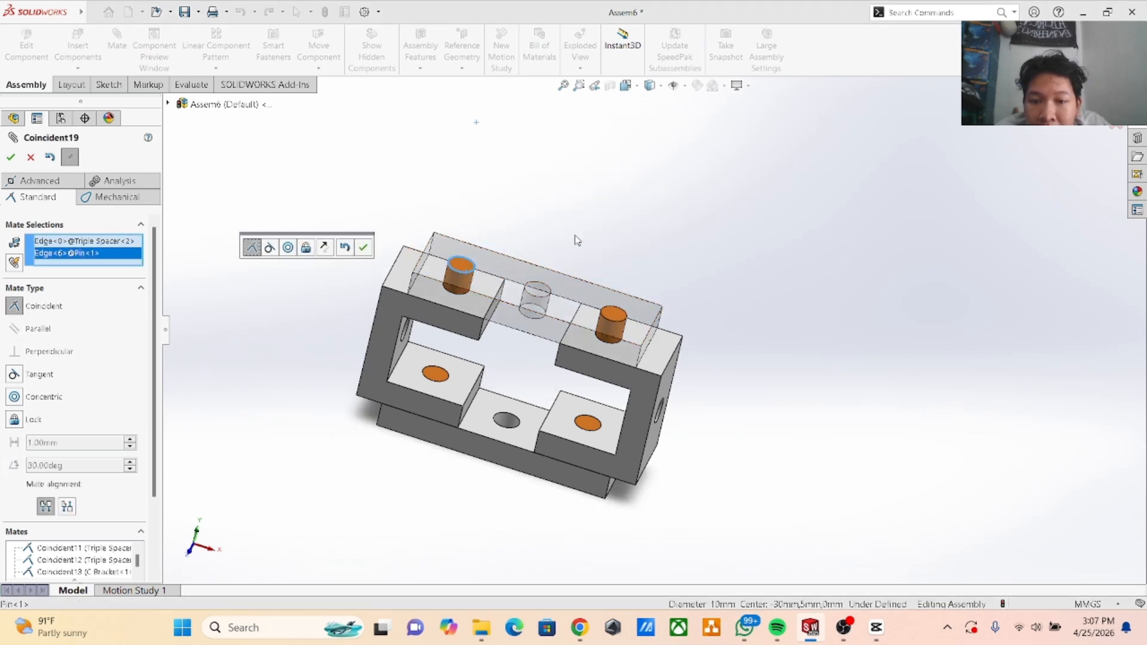
key("Return")
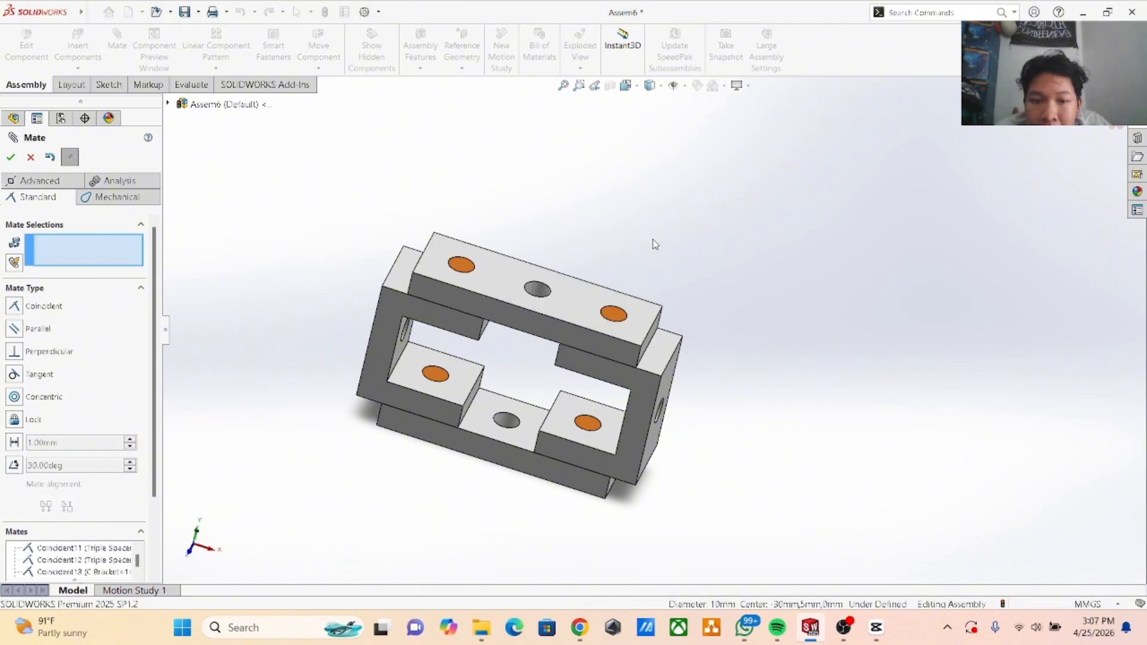
Add a coincident mate between the right upper pin's top edge and the upper triple spacer's right end hole edge.
middle_click_drag(656, 243, 622, 320)
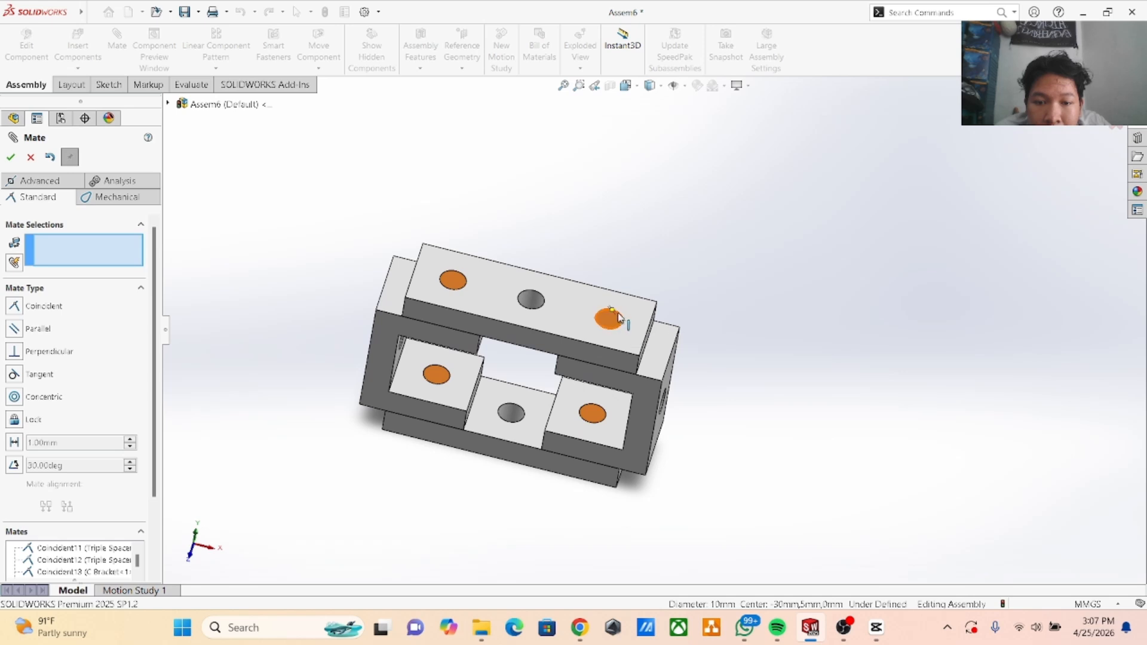
scroll(618, 323, "down", 4)
left_click_drag(620, 358, 625, 322)
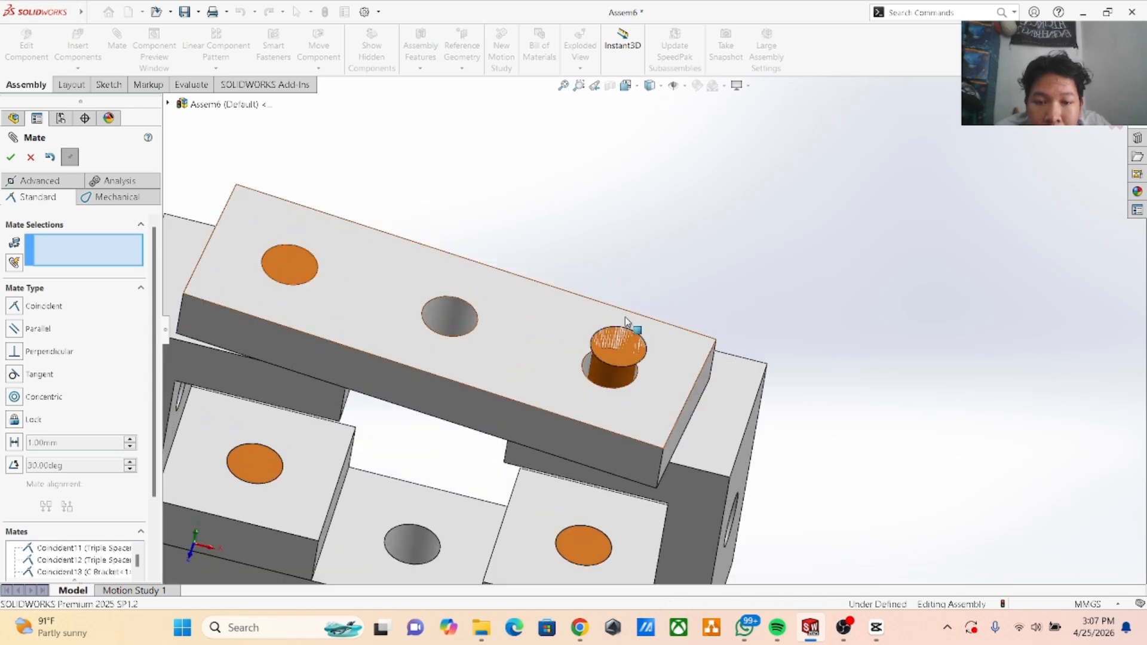
left_click(610, 370)
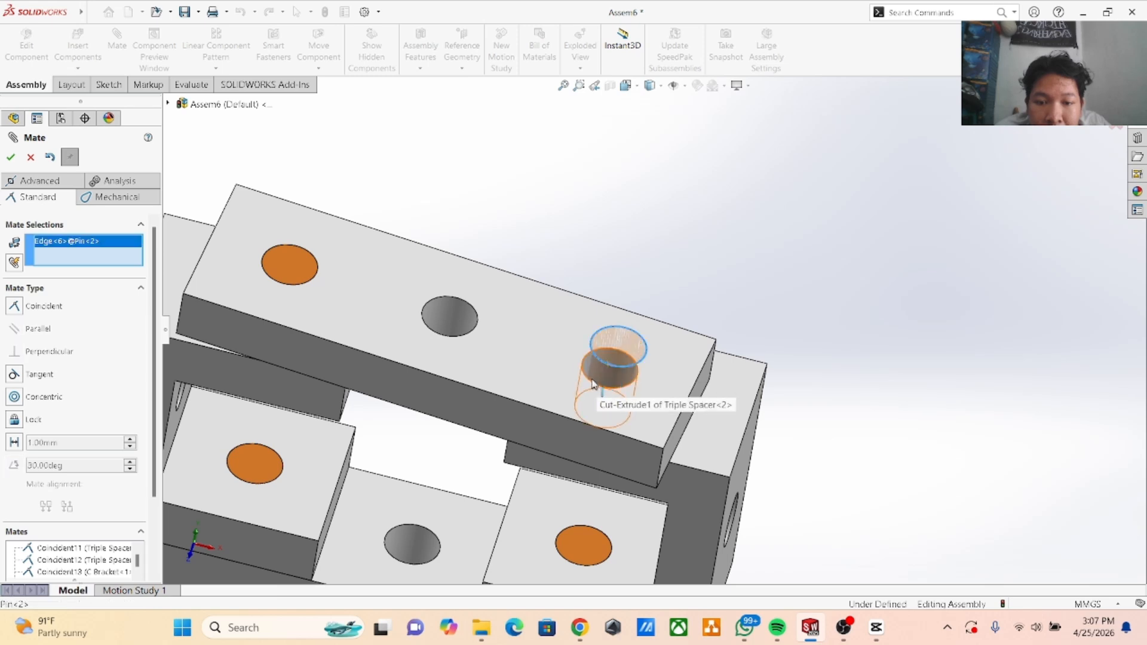
left_click(588, 377)
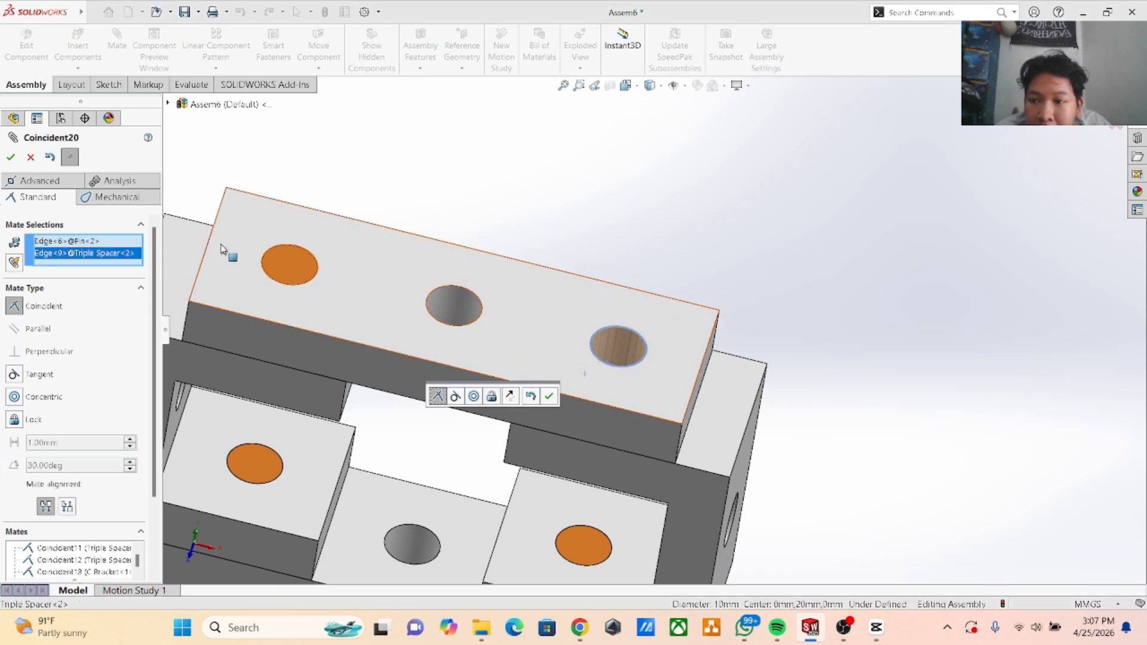
left_click(7, 163)
scroll(803, 248, "up", 4)
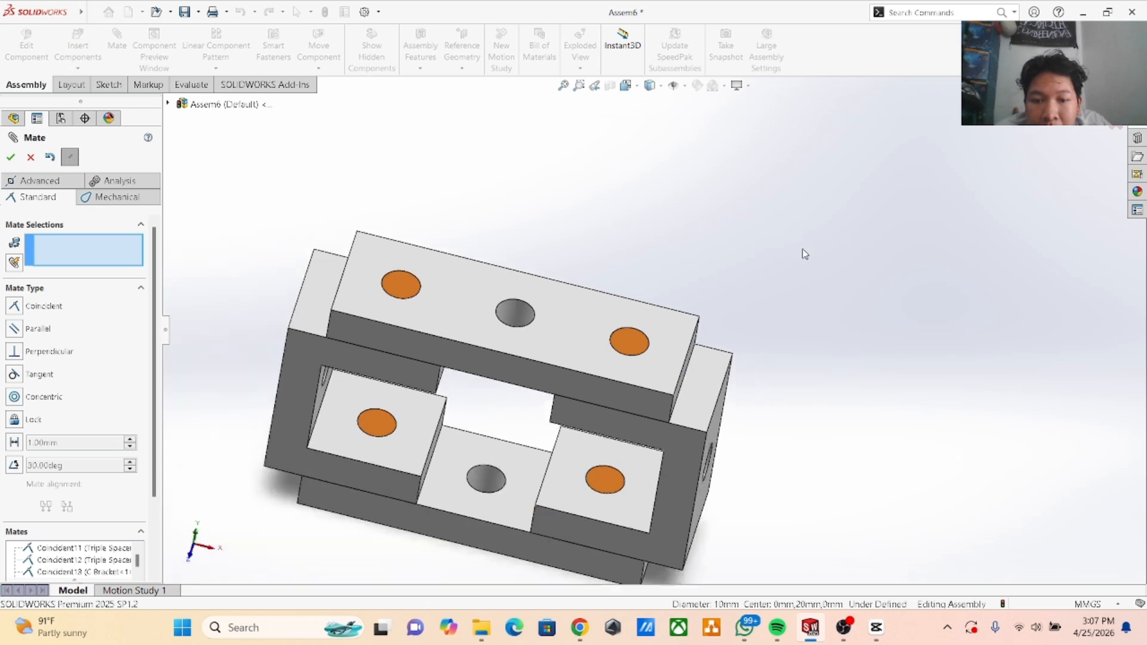
Inspect the finished bracket assembly and compare it with the Praktek #3 drawing in Canva.
middle_click_drag(747, 364, 703, 548)
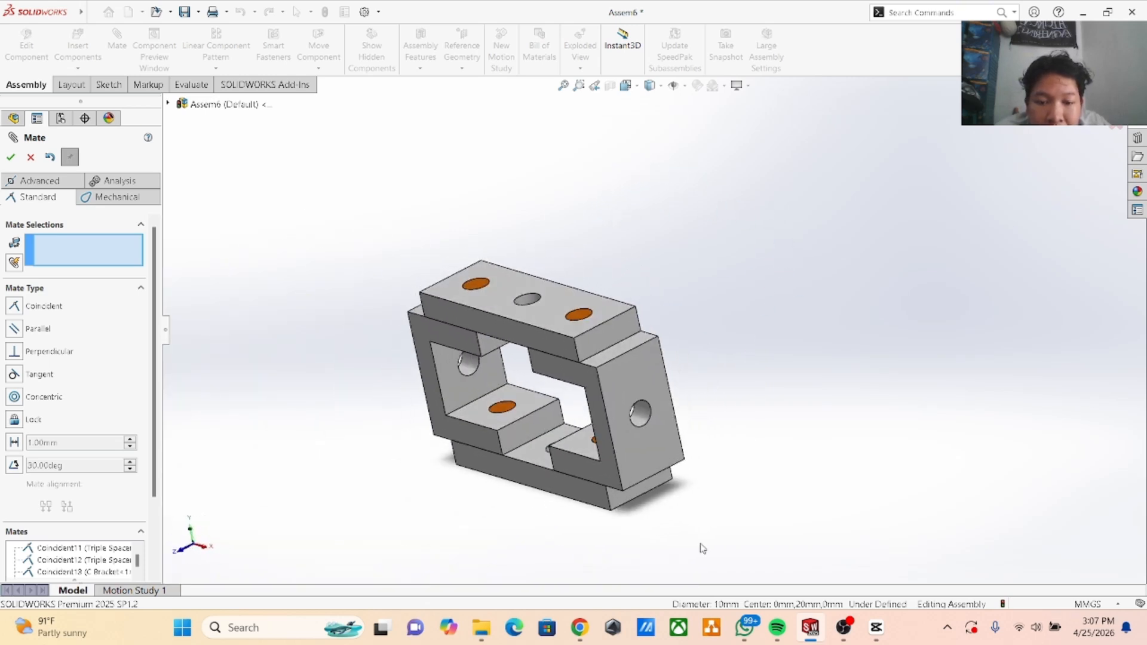
left_click(580, 628)
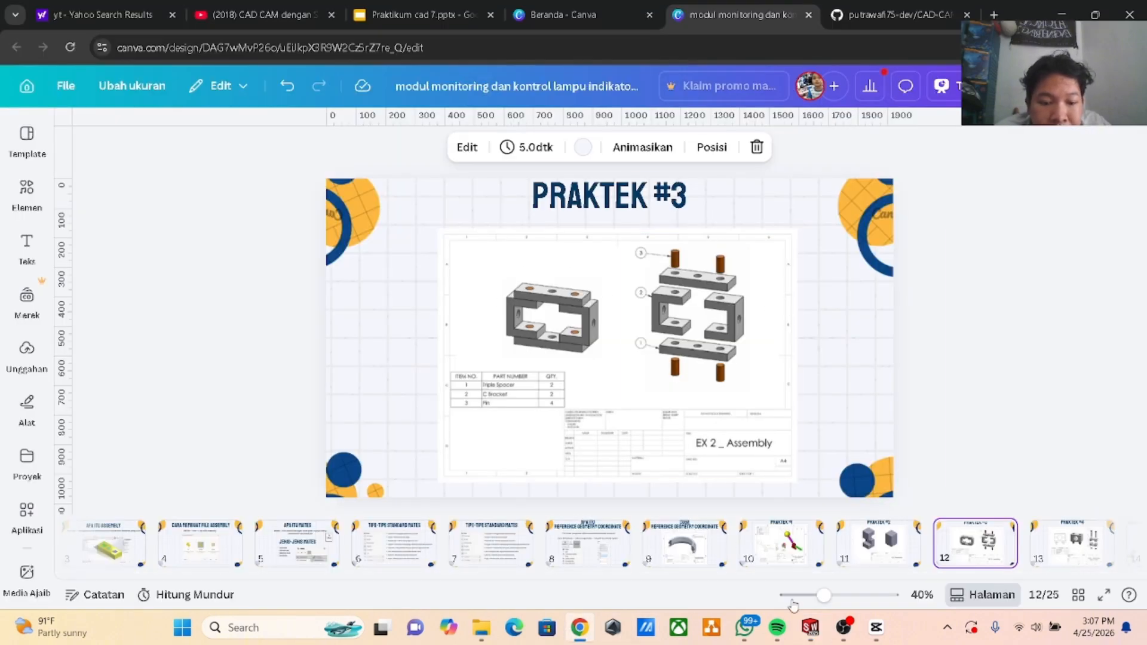
mouse_move(810, 627)
left_click(1004, 566)
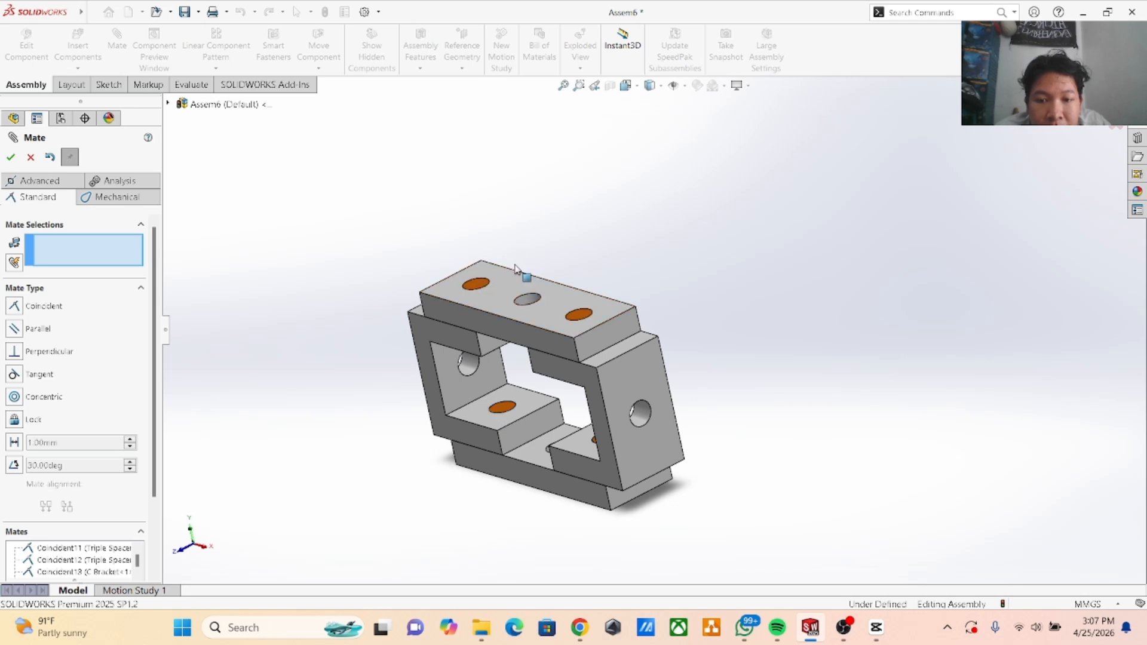
middle_click_drag(554, 340, 765, 196)
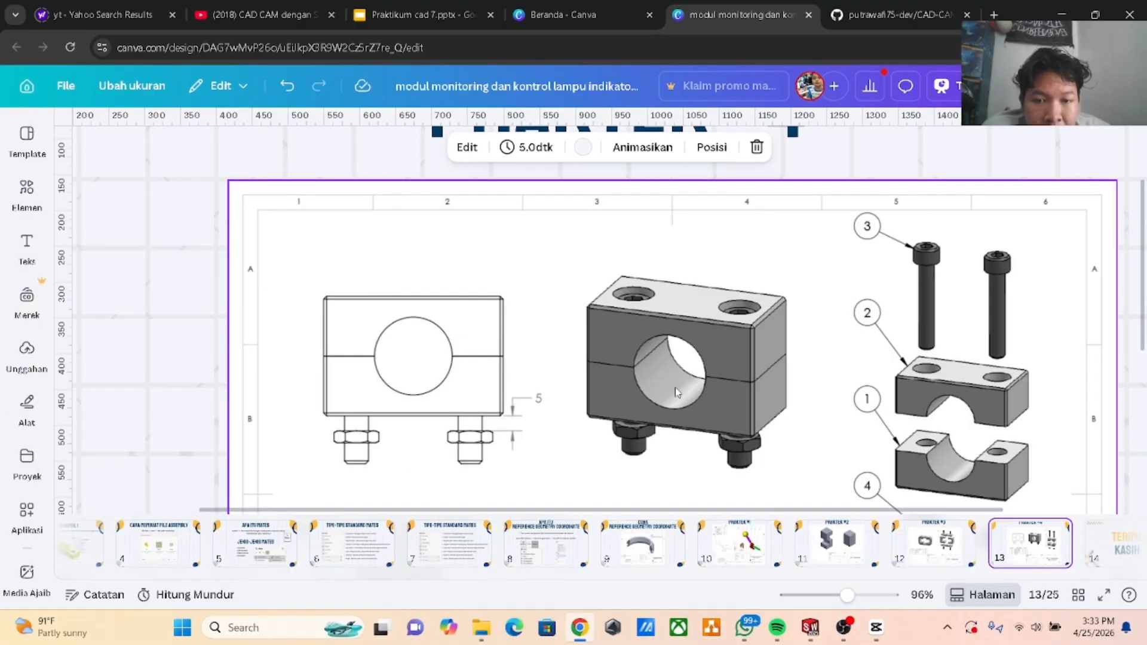
Examine the Praktek #4 saddle assembly drawing and its parts list, and switch to the Assem7 assembly in SOLIDWORKS.
scroll(677, 392, "down", 5, "ctrl")
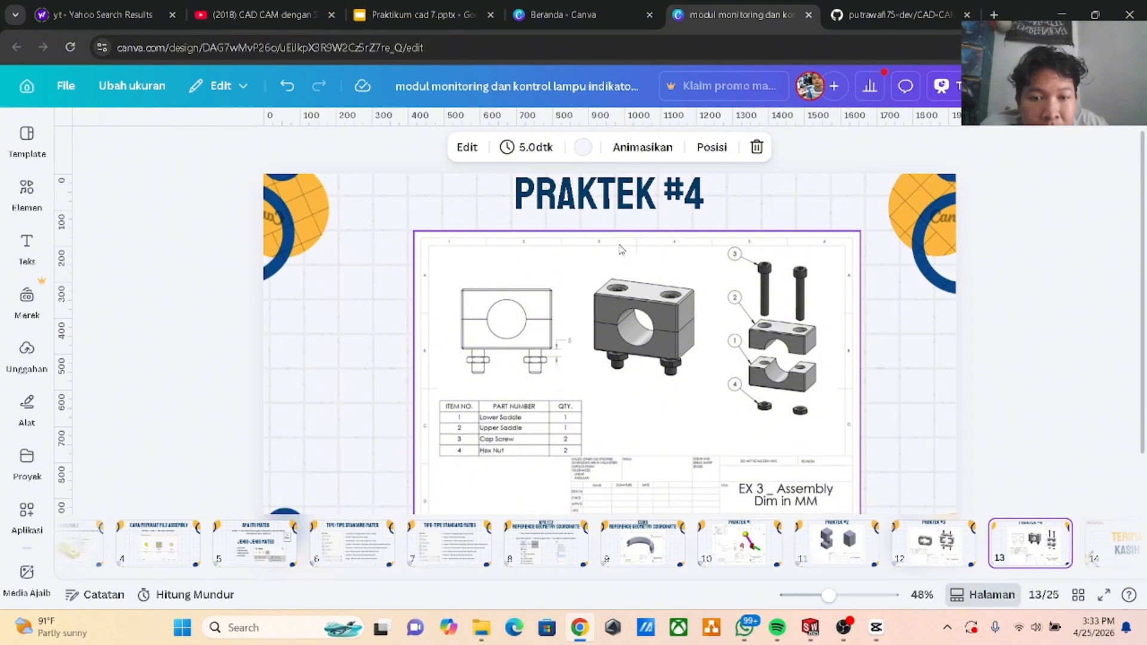
scroll(543, 365, "up", 2, "ctrl")
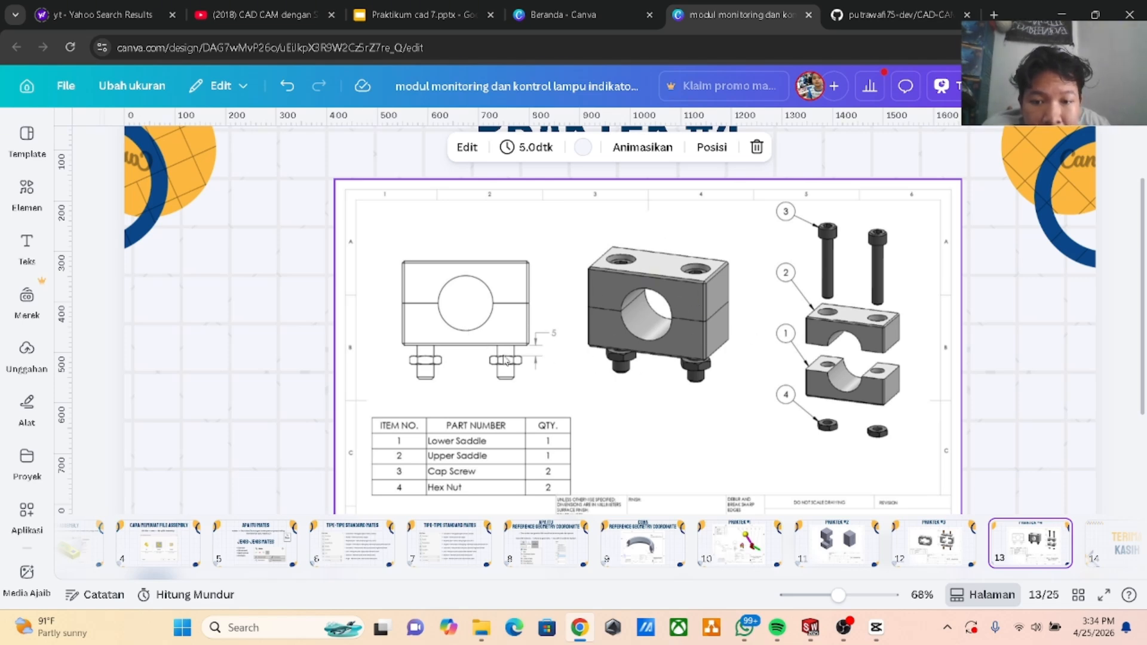
scroll(505, 359, "up", 1)
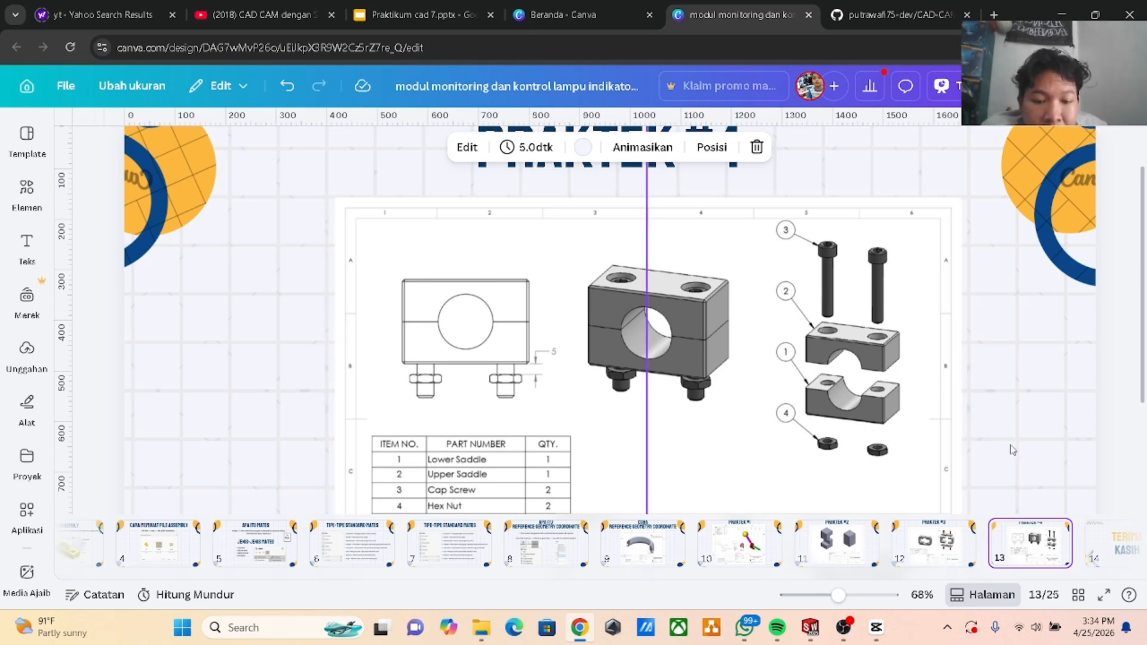
left_click(812, 628)
left_click(1026, 577)
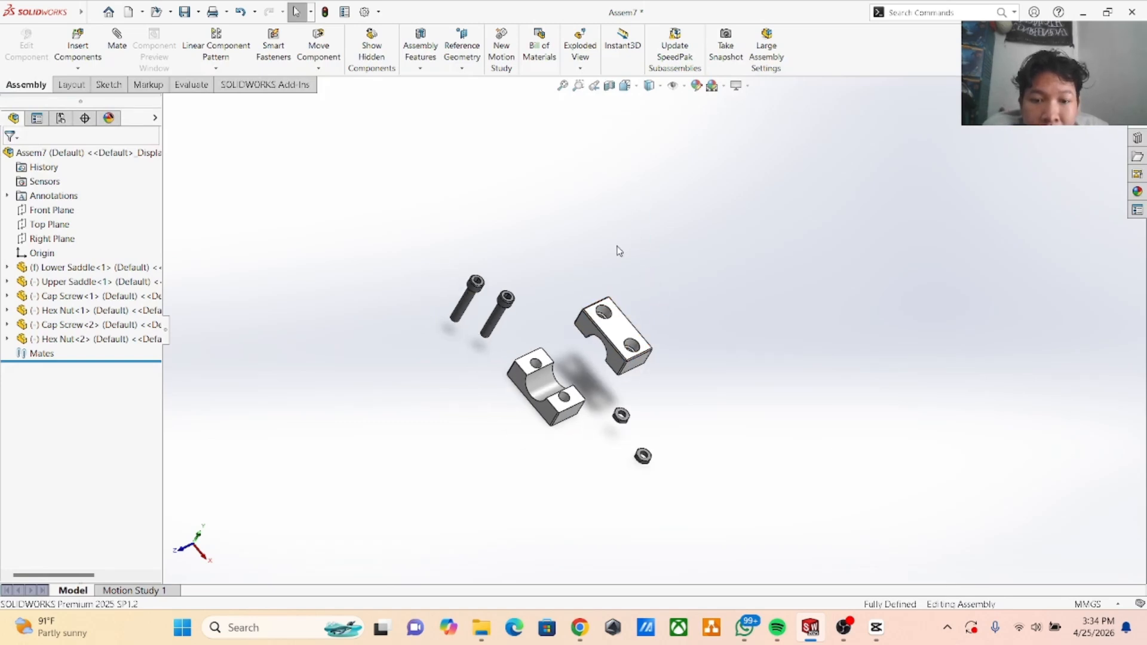
Add a coincident mate between the underside face of the nearer cap screw's head and the upper saddle's far counterbore floor.
middle_click_drag(596, 251, 589, 226)
scroll(538, 315, "down", 4)
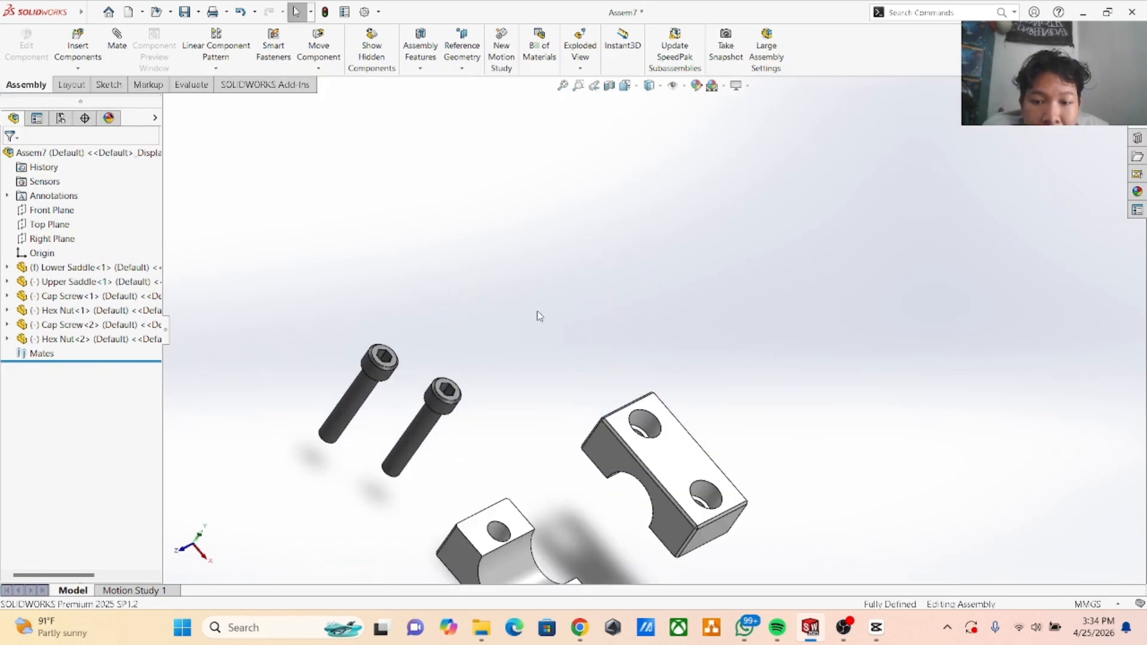
middle_click_drag(540, 319, 512, 385)
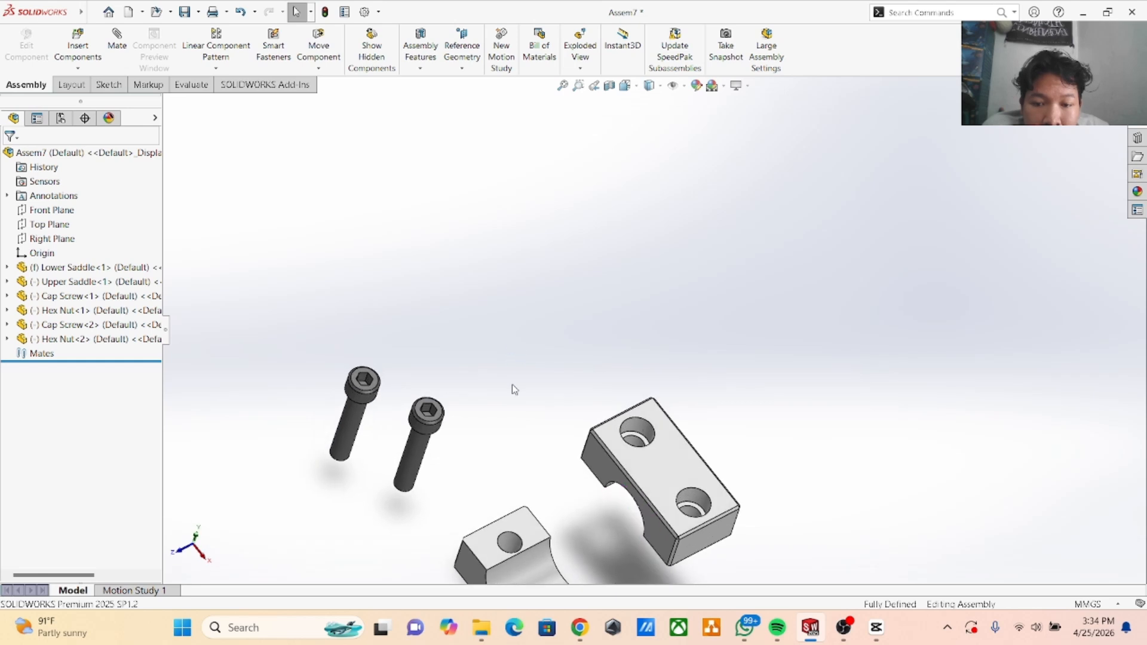
scroll(451, 445, "up", 1)
middle_click_drag(458, 435, 505, 284)
scroll(523, 423, "down", 4)
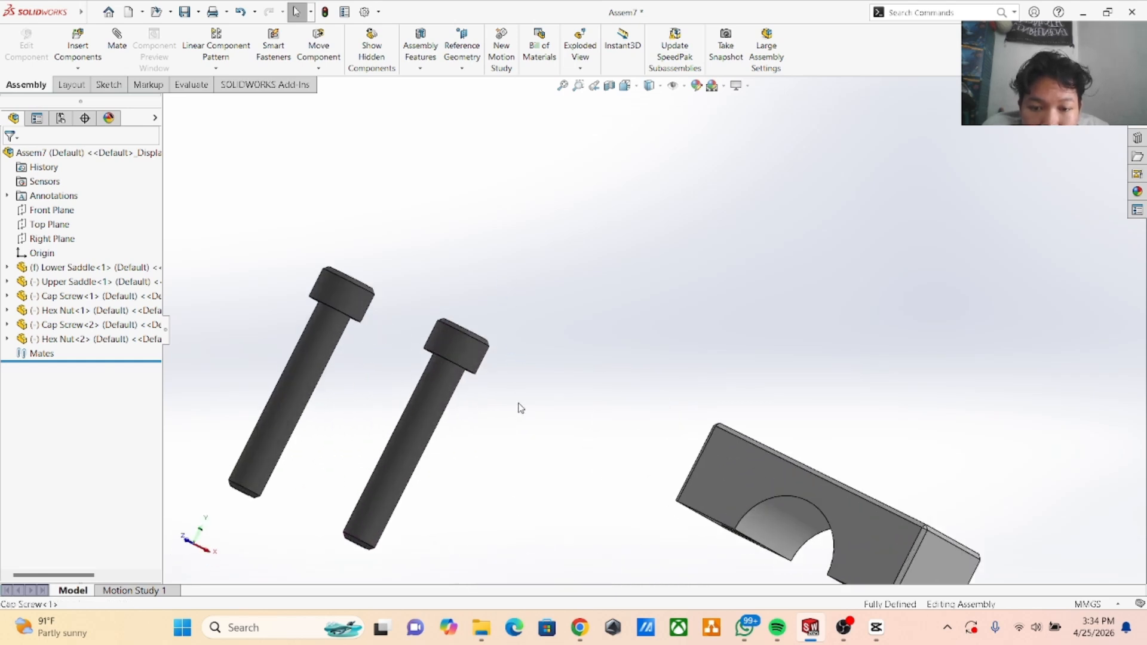
middle_click_drag(521, 408, 505, 377)
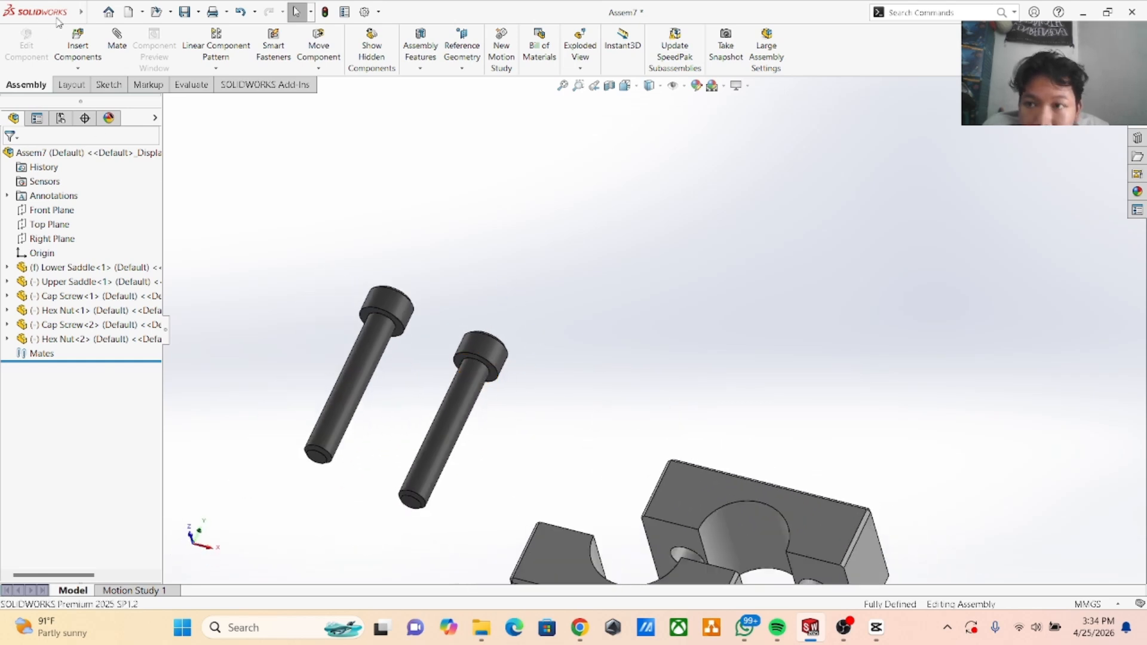
left_click(113, 11)
left_click(391, 150)
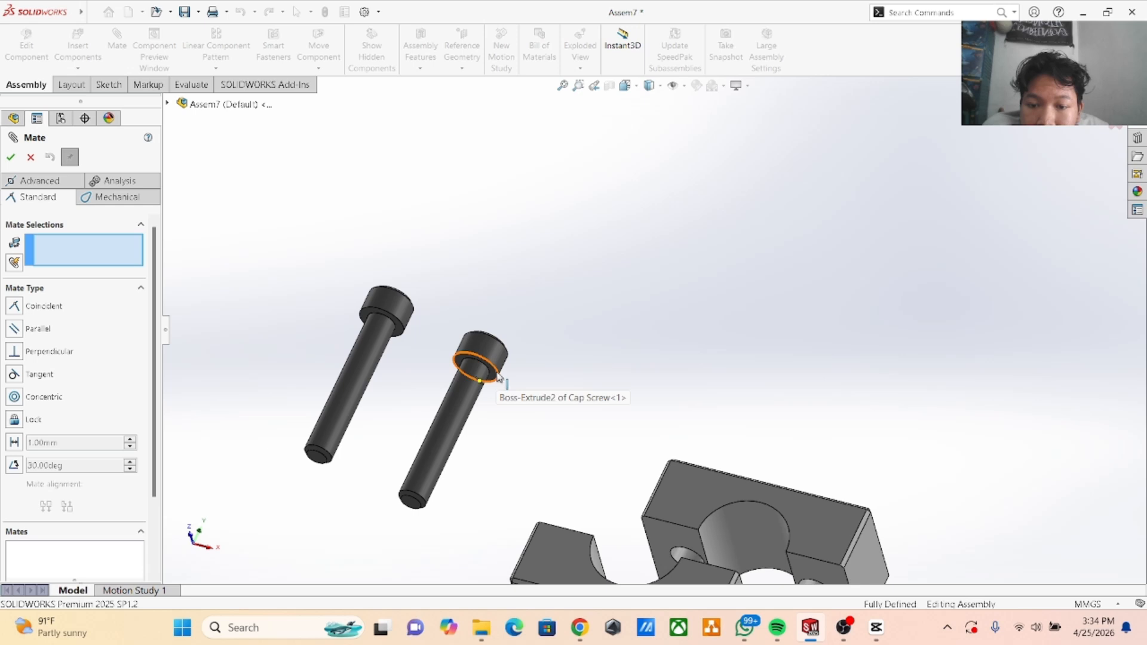
left_click(499, 375)
middle_click_drag(718, 352, 604, 537)
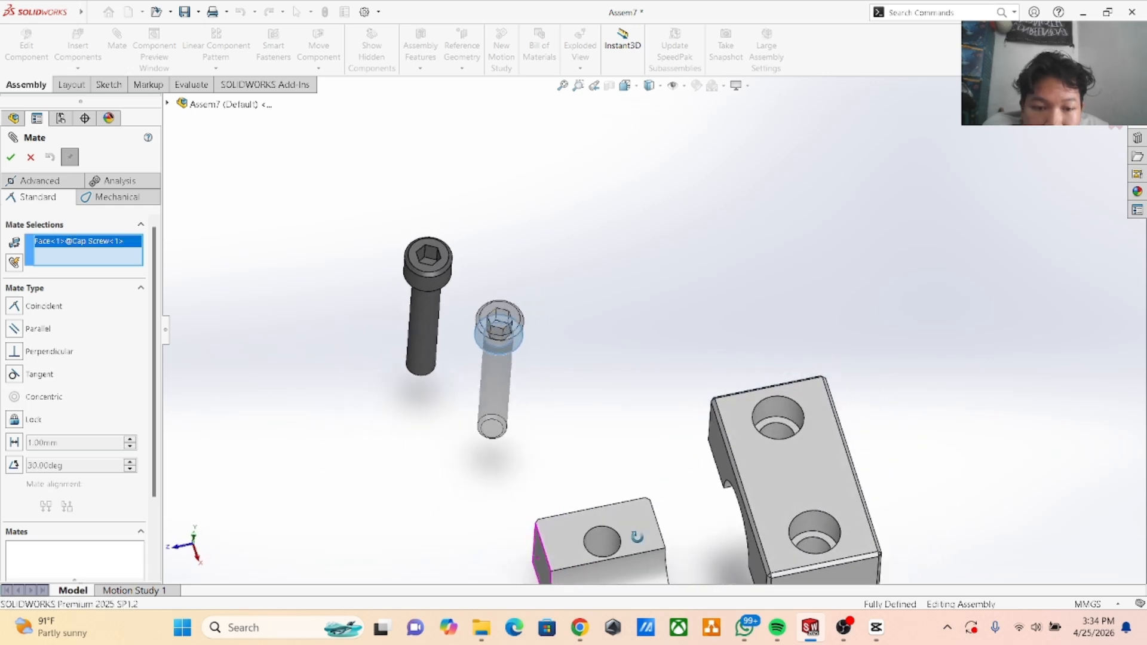
left_click(764, 431)
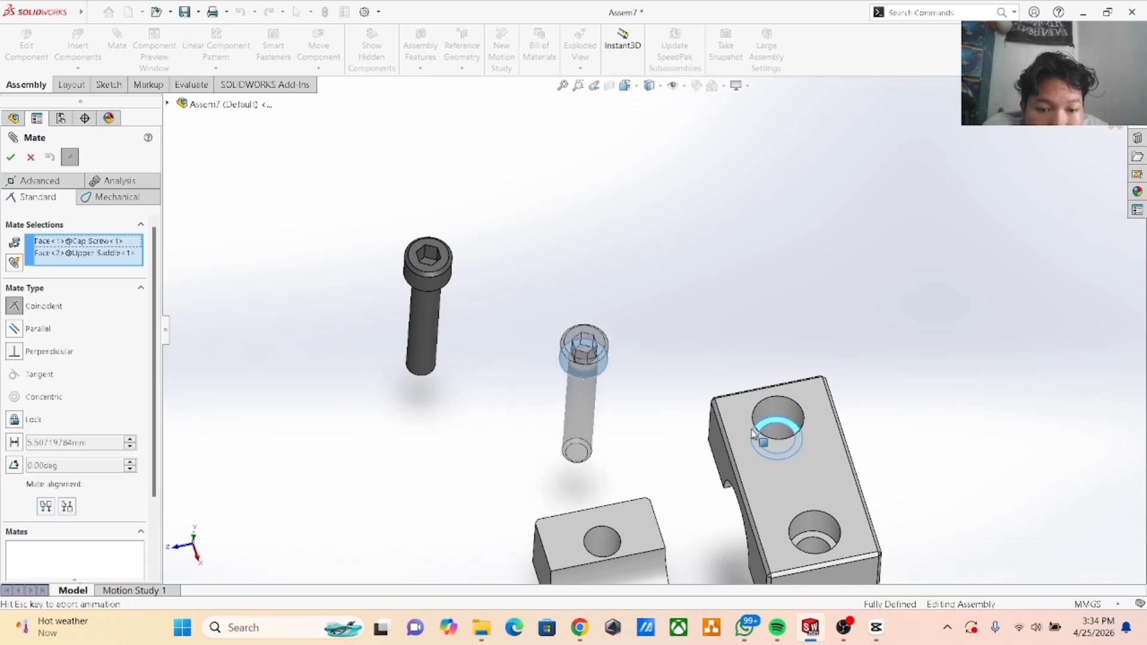
left_click(10, 158)
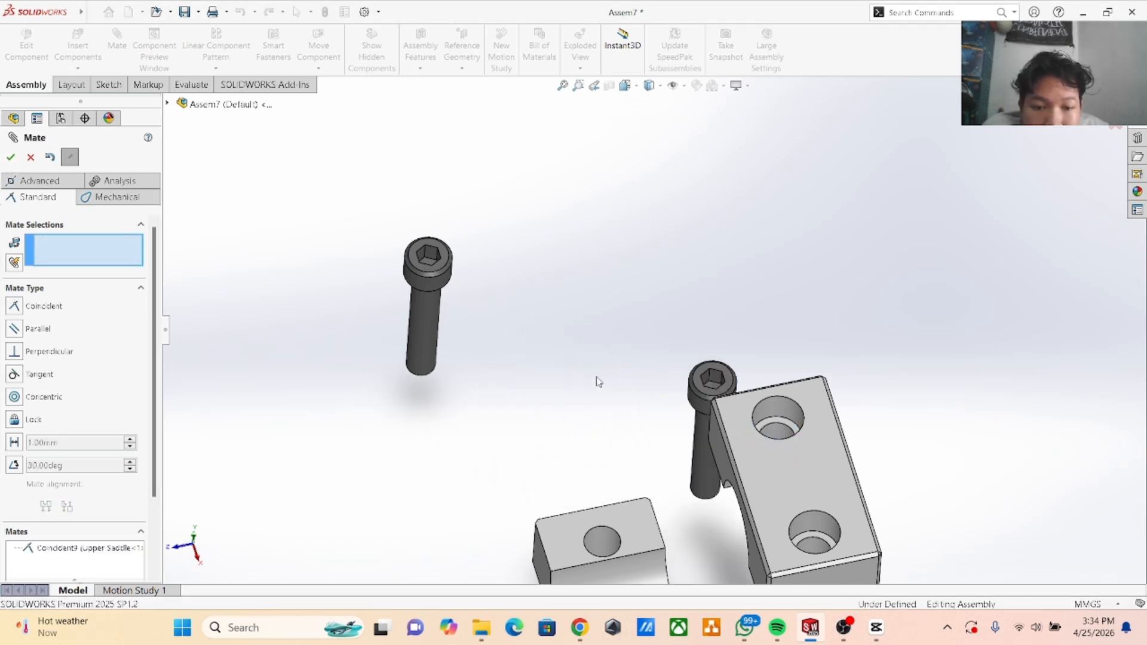
Add a concentric mate between the lower edge of the same cap screw's head and the upper saddle's far counterbore edge.
middle_click_drag(505, 398, 553, 263)
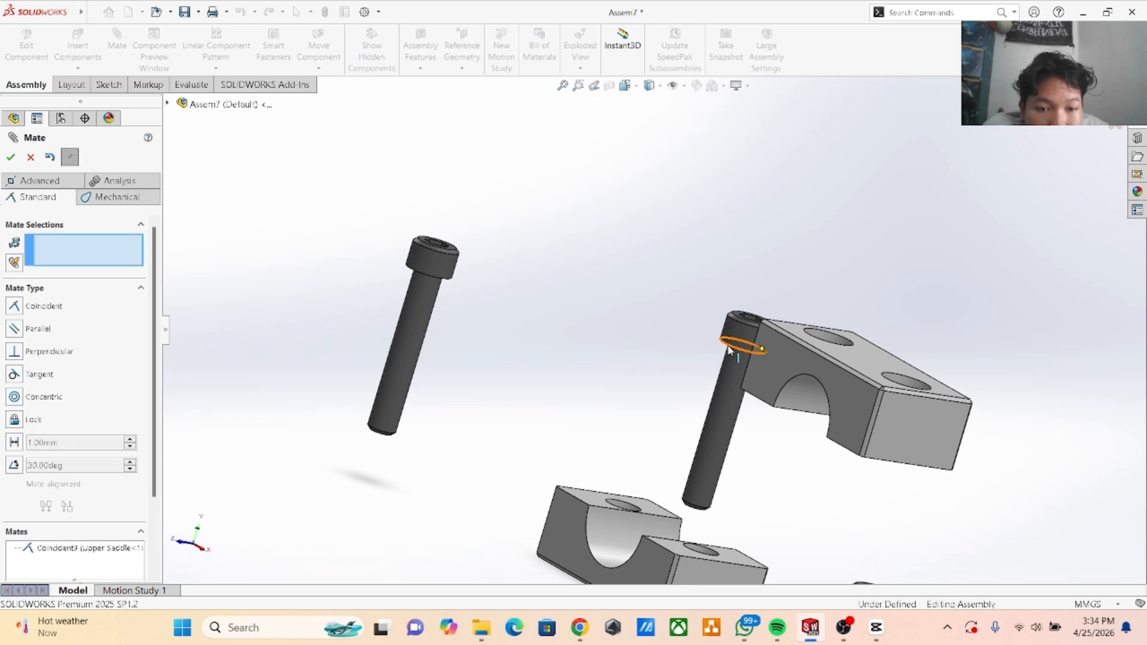
left_click(730, 349)
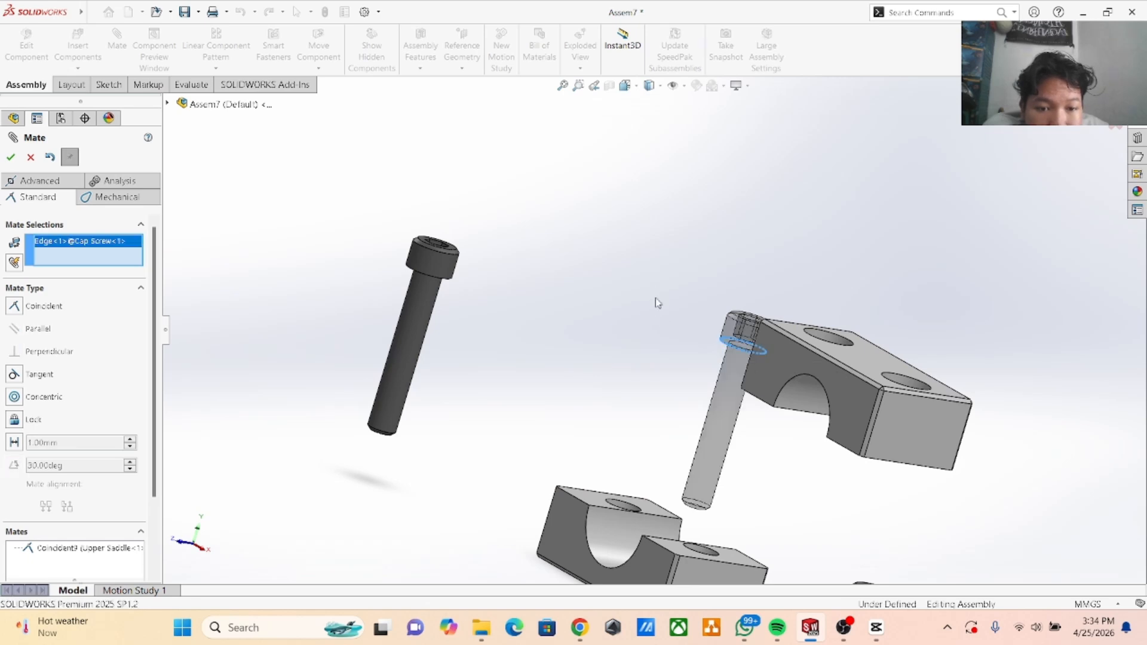
middle_click_drag(655, 297, 596, 410)
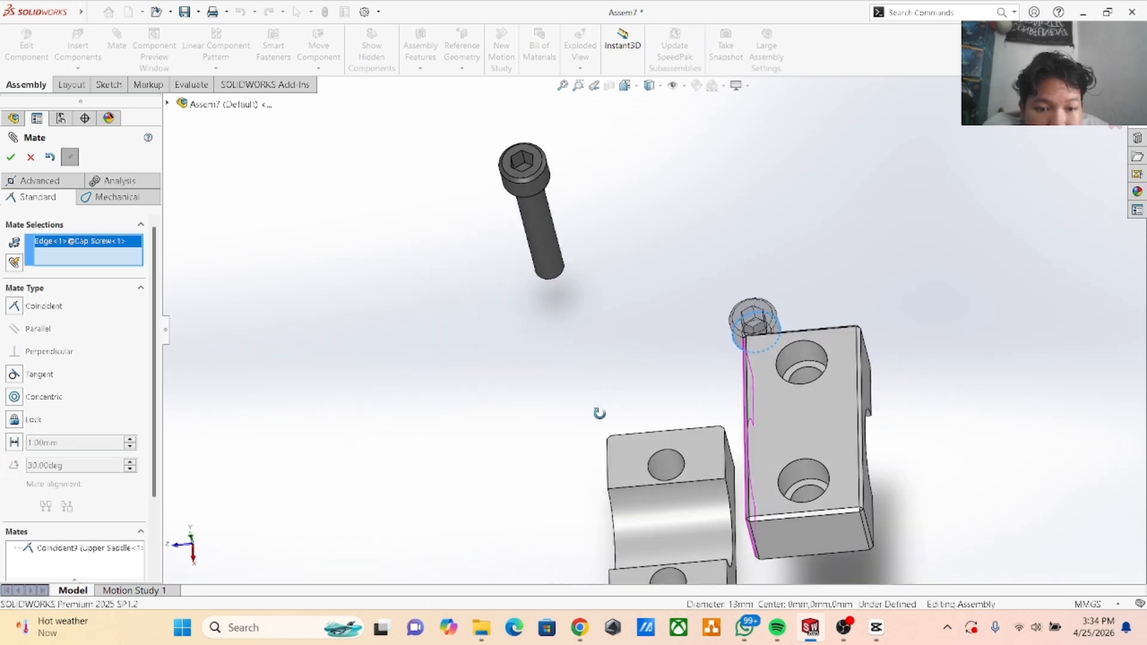
left_click(797, 364)
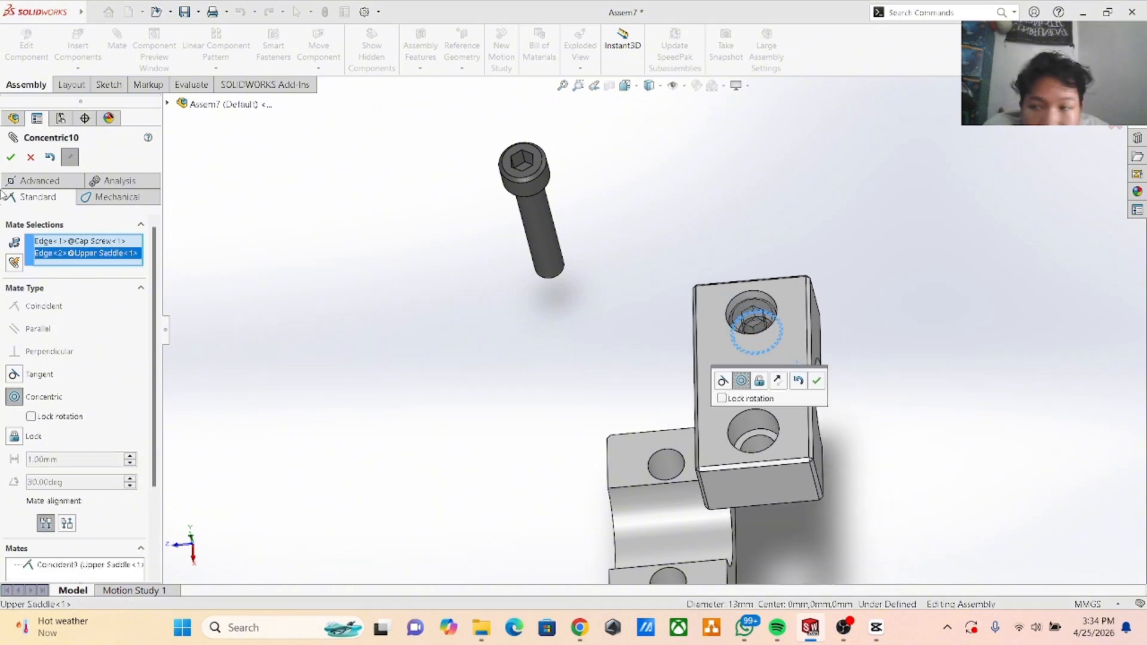
left_click(11, 156)
Add a concentric mate between the second cap screw's lower head edge and the edge of the upper saddle's empty counterbore.
middle_click_drag(443, 427, 622, 392)
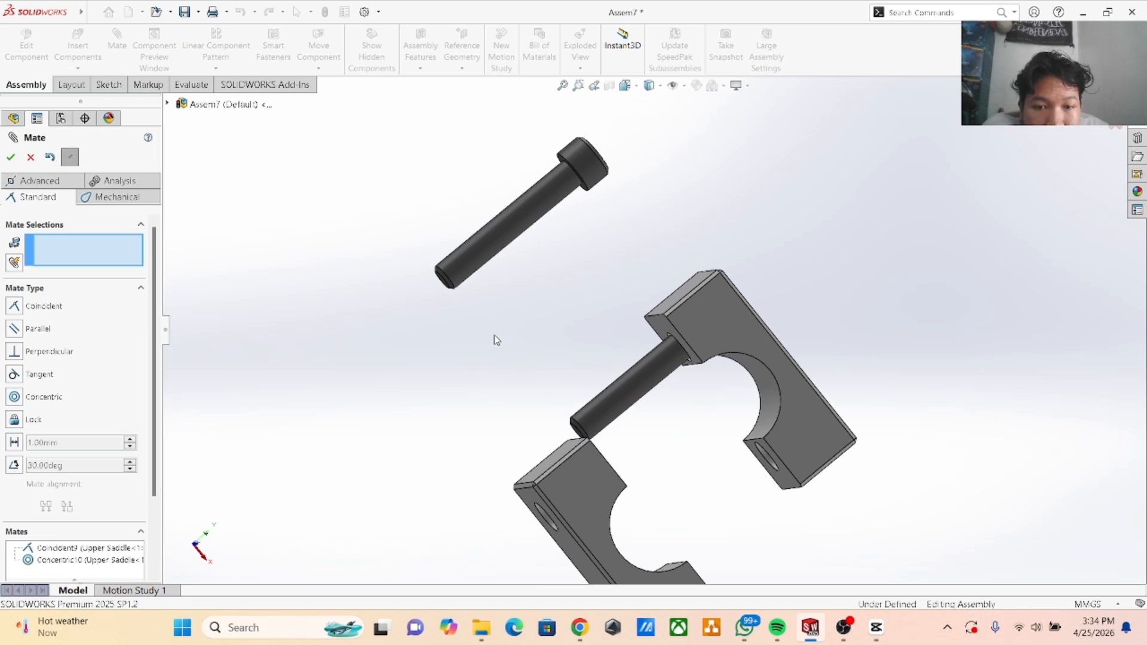
middle_click_drag(494, 335, 427, 392)
middle_click_drag(518, 274, 629, 254)
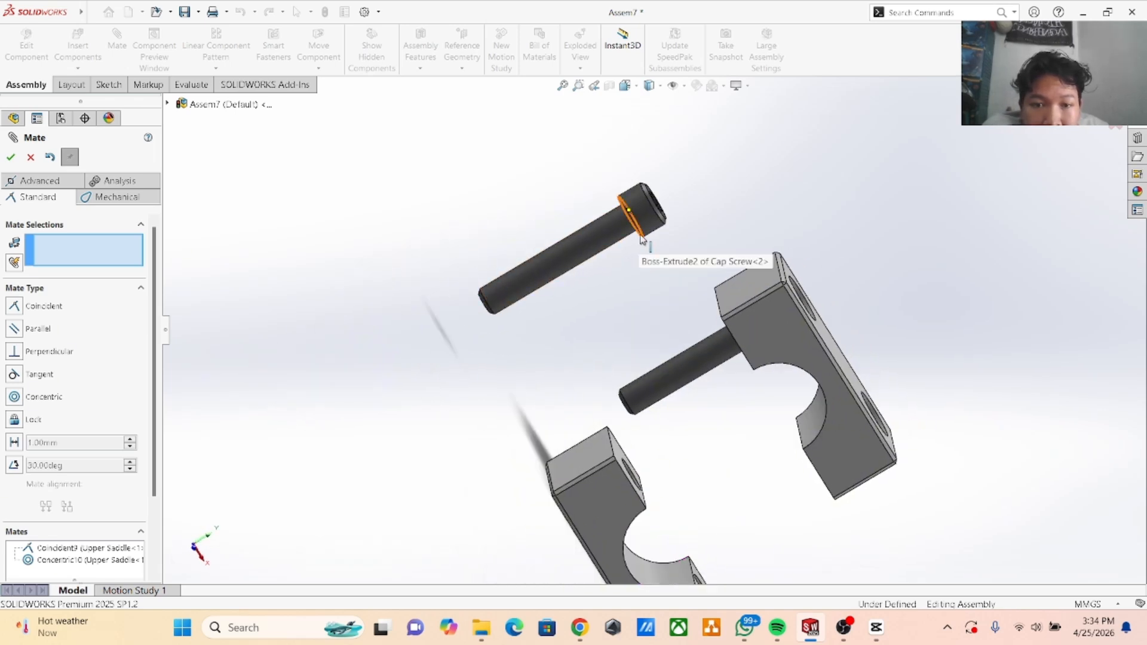
left_click(639, 240)
middle_click_drag(733, 221, 637, 301)
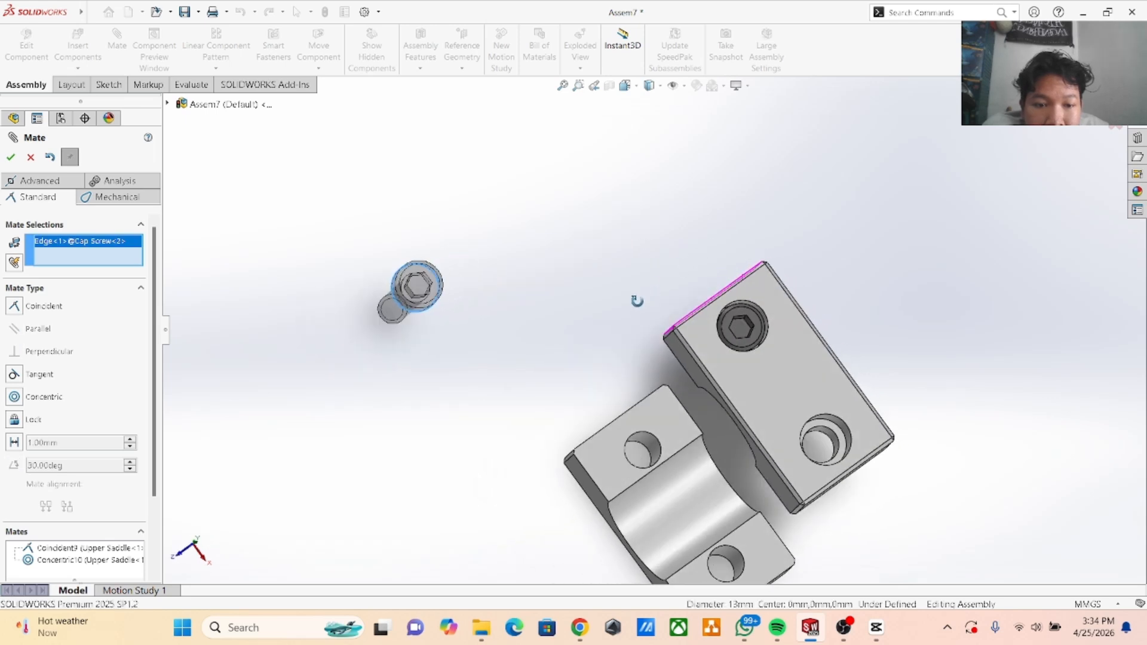
left_click(835, 427)
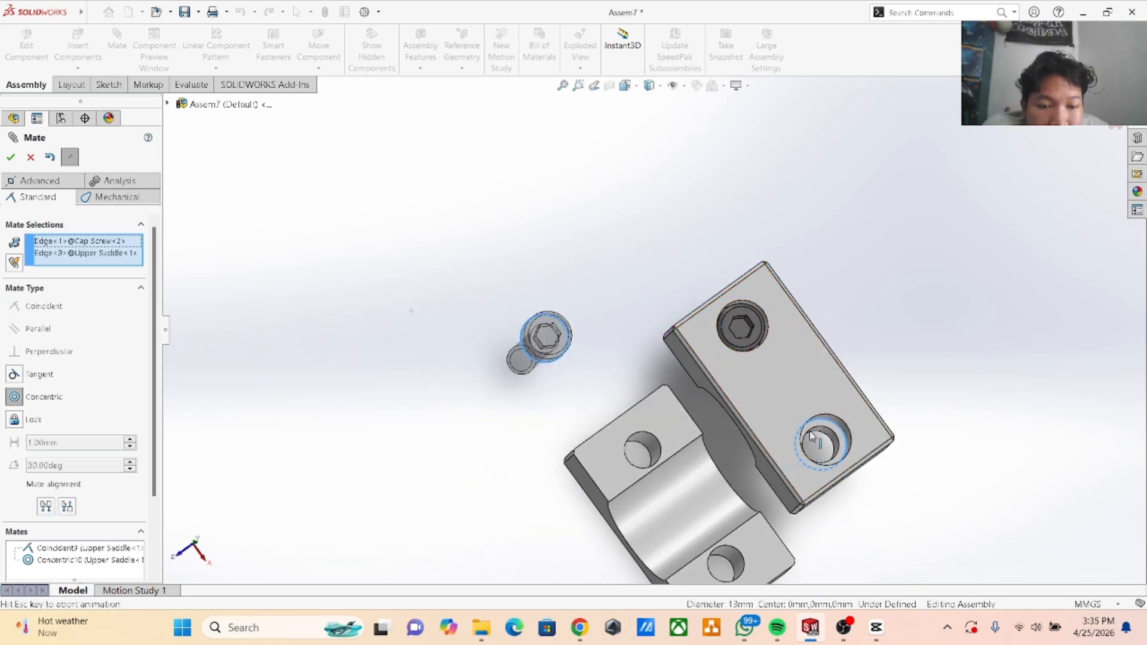
left_click(11, 157)
Slide the second cap screw along its axis and add a coincident mate between its head's underside and the counterbore floor.
middle_click_drag(410, 320, 546, 209)
left_click_drag(841, 468, 885, 450)
left_click_drag(811, 482, 848, 487)
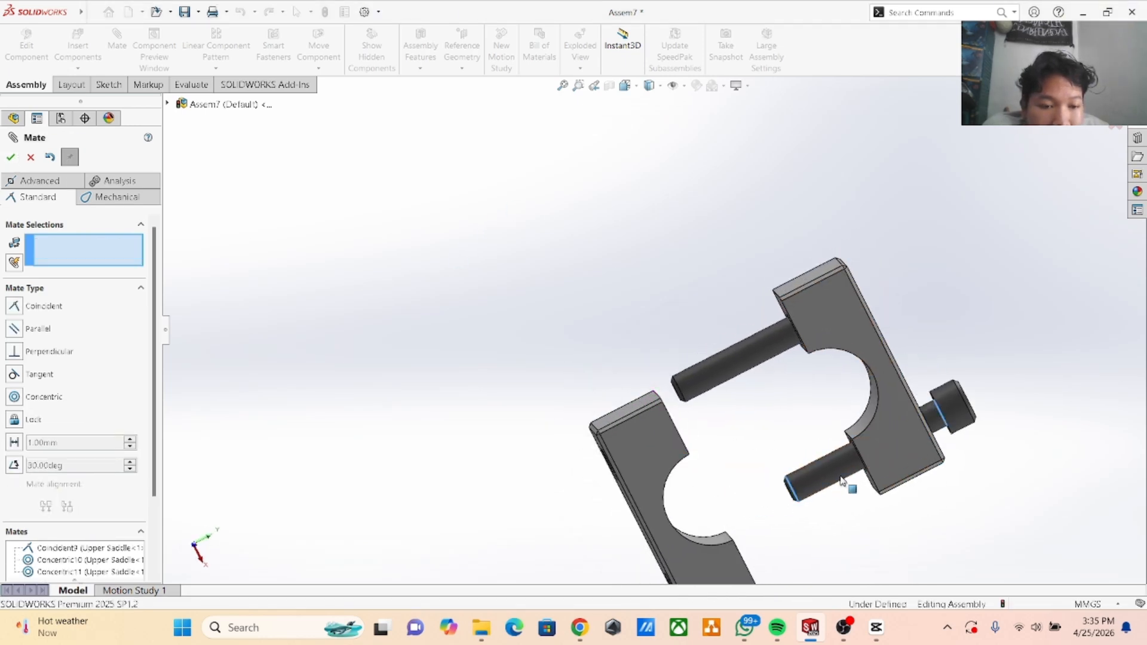
middle_click_drag(550, 306, 598, 264)
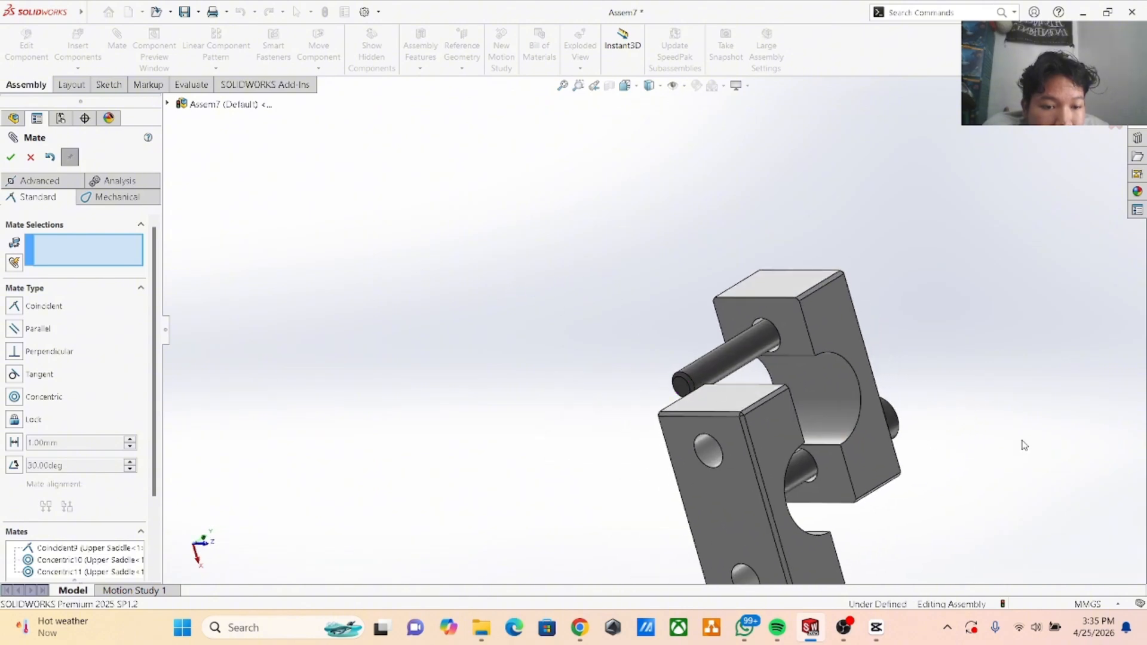
scroll(1020, 440, "down", 5)
scroll(675, 385, "up", 1)
middle_click_drag(706, 286, 666, 305)
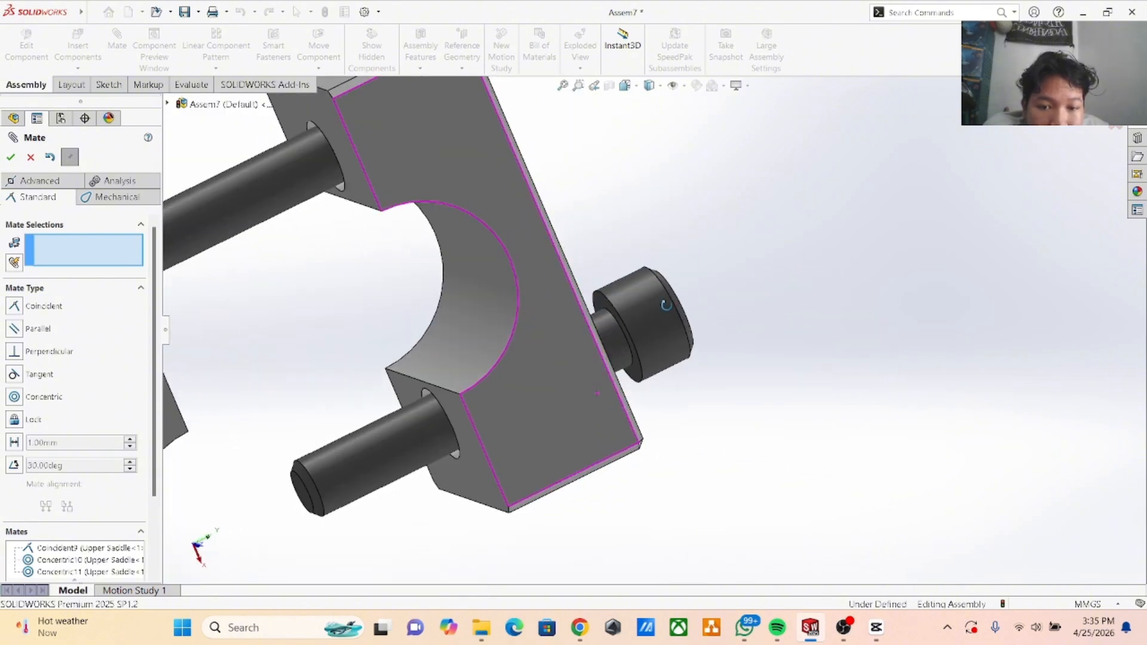
left_click(602, 316)
middle_click_drag(693, 266, 611, 351)
left_click(619, 275)
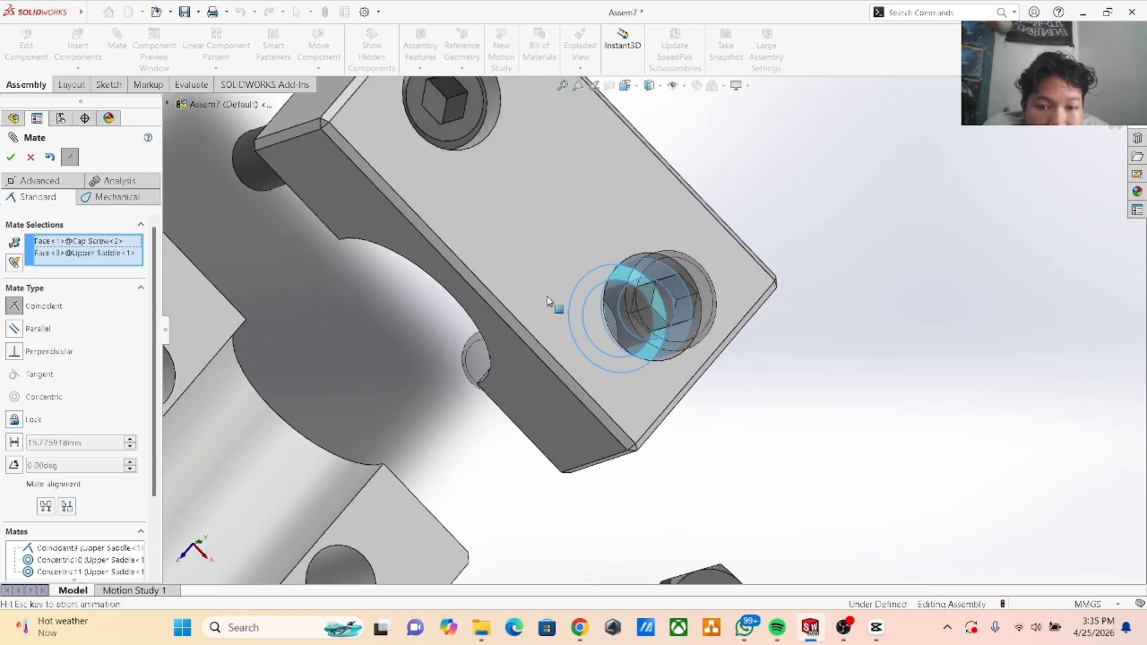
left_click(11, 157)
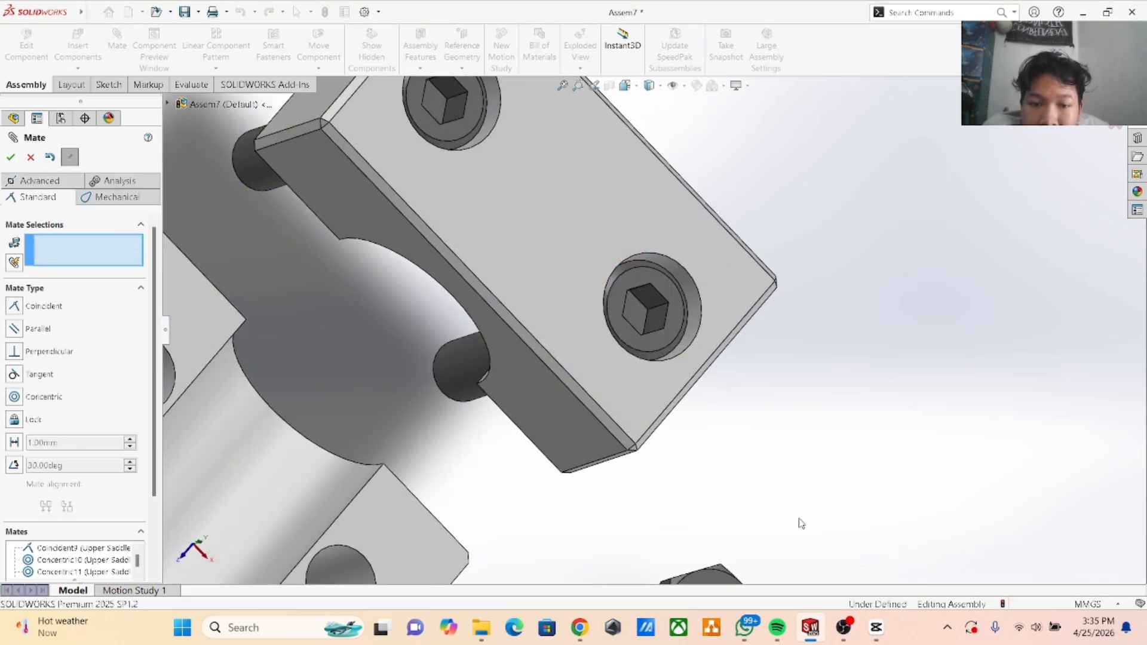
Add a concentric mate between the first cap screw's shank and the matching hole in the lower saddle.
scroll(750, 446, "up", 5)
left_click_drag(550, 366, 499, 270)
scroll(925, 414, "up", 2)
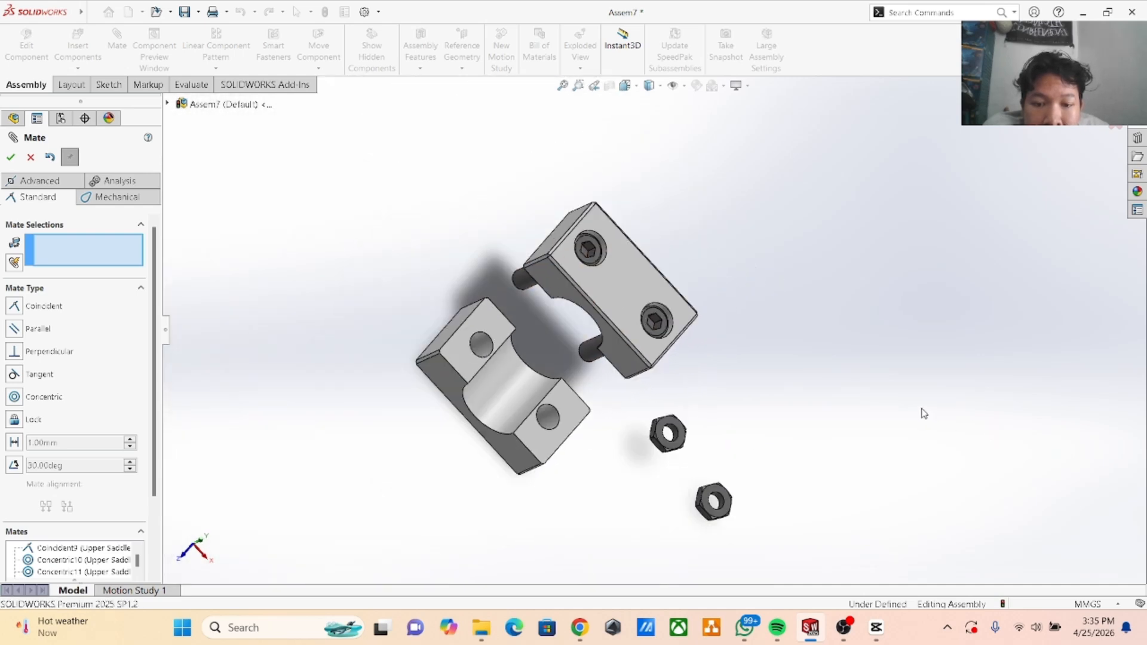
middle_click_drag(847, 389, 554, 501)
scroll(527, 372, "down", 3)
middle_click_drag(436, 246, 394, 242)
scroll(543, 255, "down", 2)
scroll(574, 273, "up", 1)
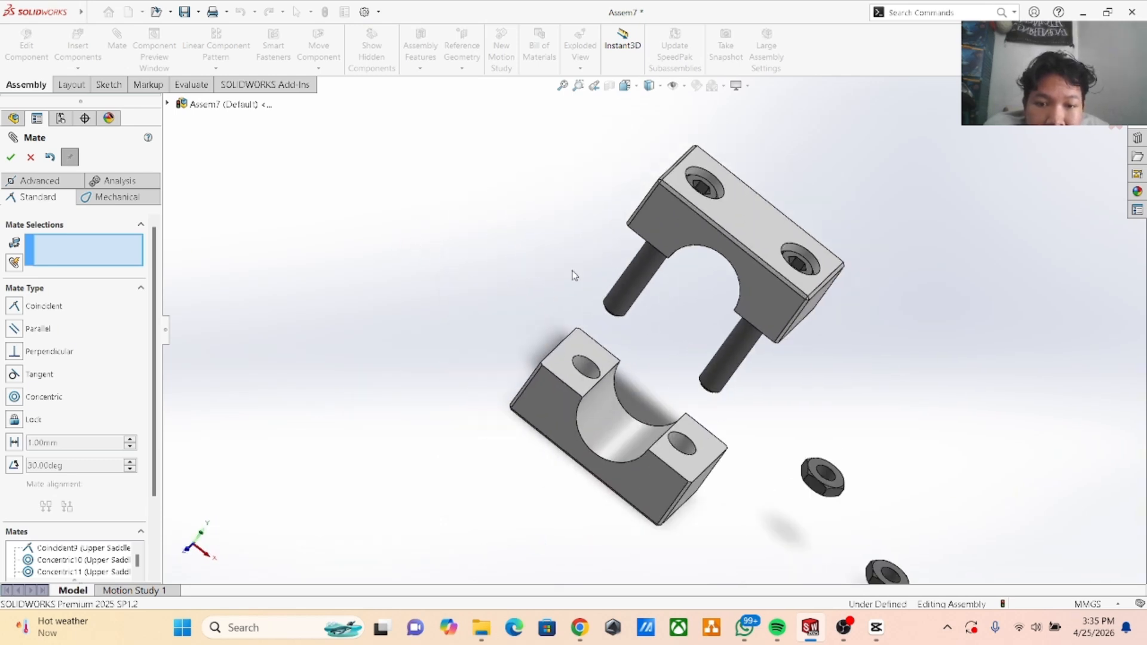
left_click(627, 296)
left_click(594, 370)
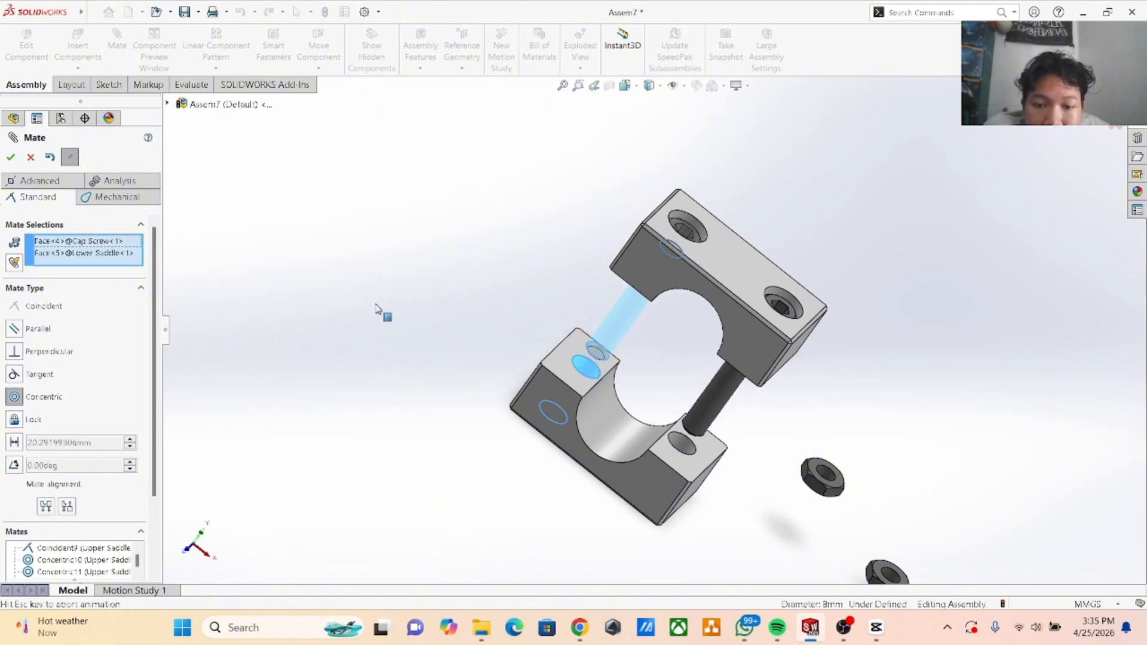
left_click(11, 157)
Add a concentric mate between the second cap screw's shank and the lower saddle's other hole.
left_click(700, 410)
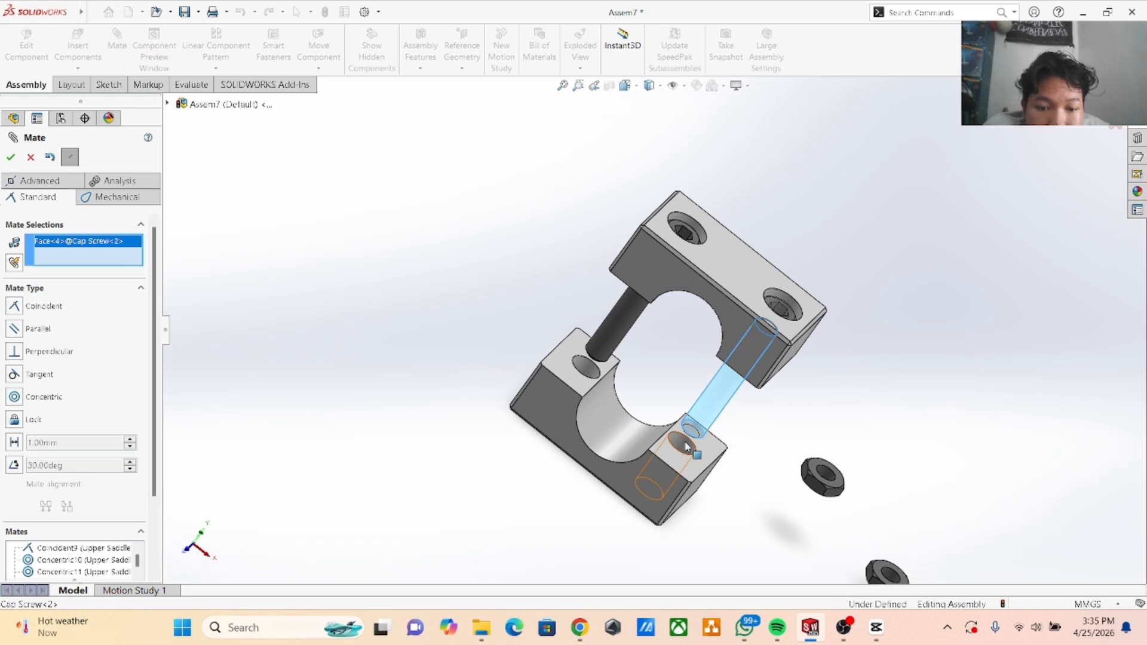
left_click(681, 443)
left_click(11, 157)
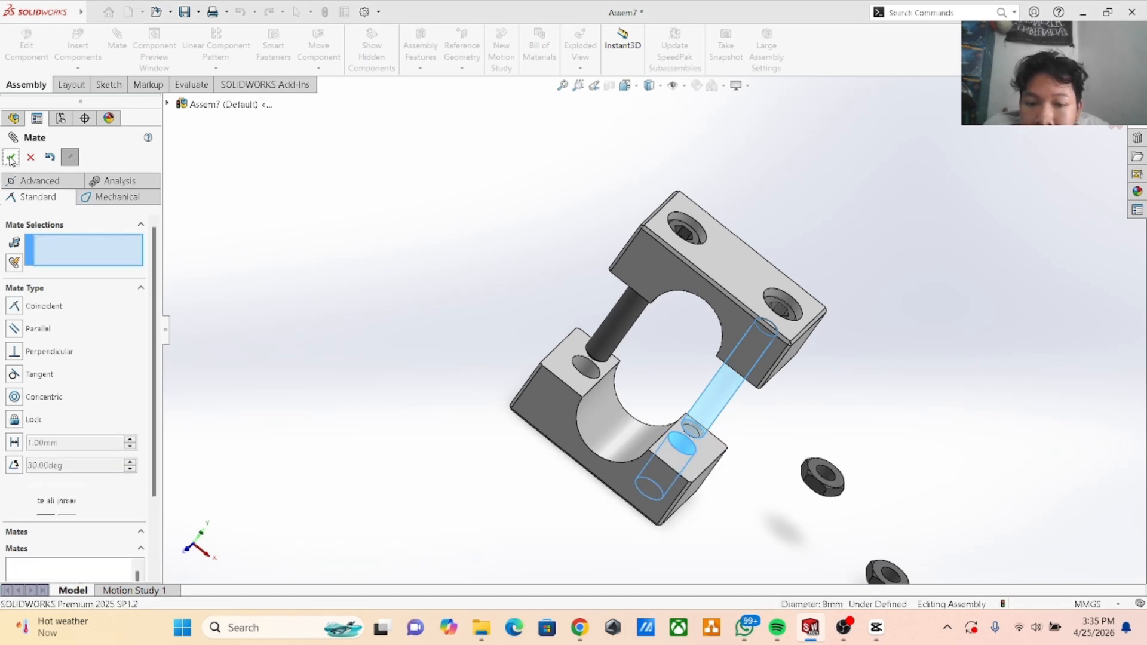
Add a coincident mate between the lower saddle's upper contact face and the upper saddle's facing underside.
middle_click_drag(455, 279, 706, 289)
scroll(440, 271, "down", 3)
left_click(663, 423)
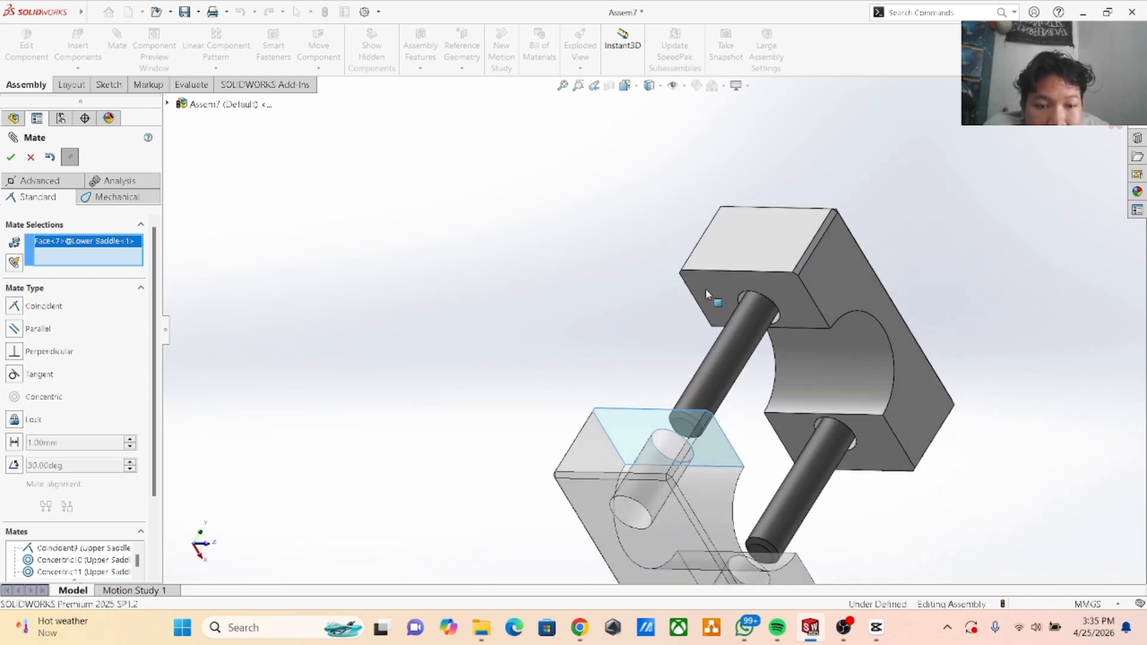
left_click(710, 289)
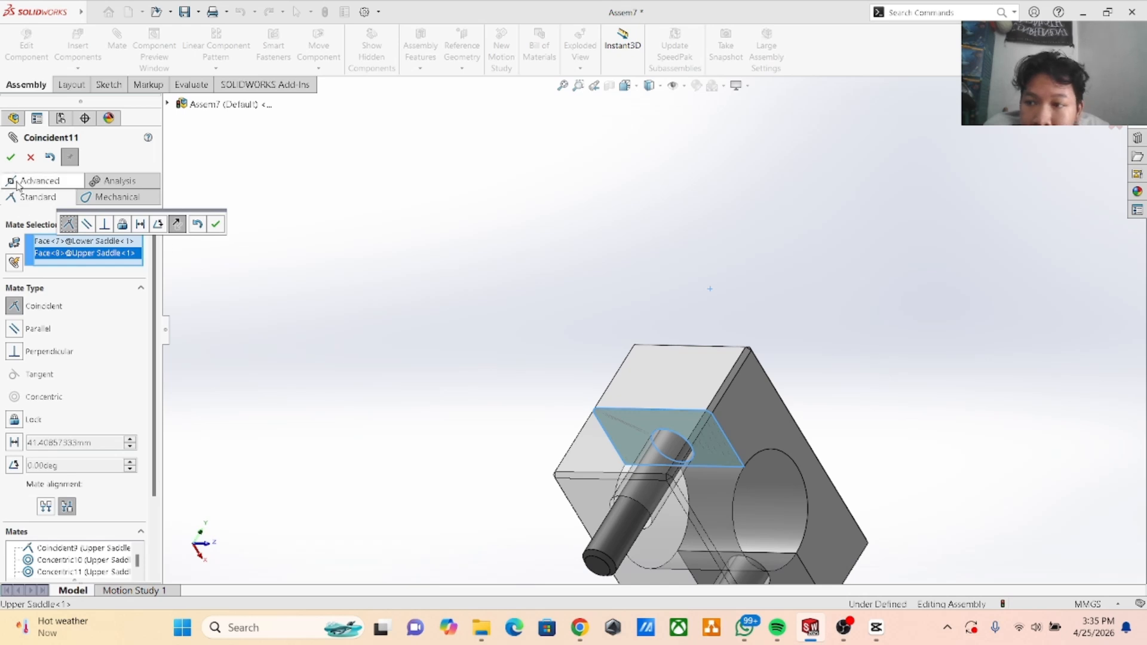
left_click(12, 161)
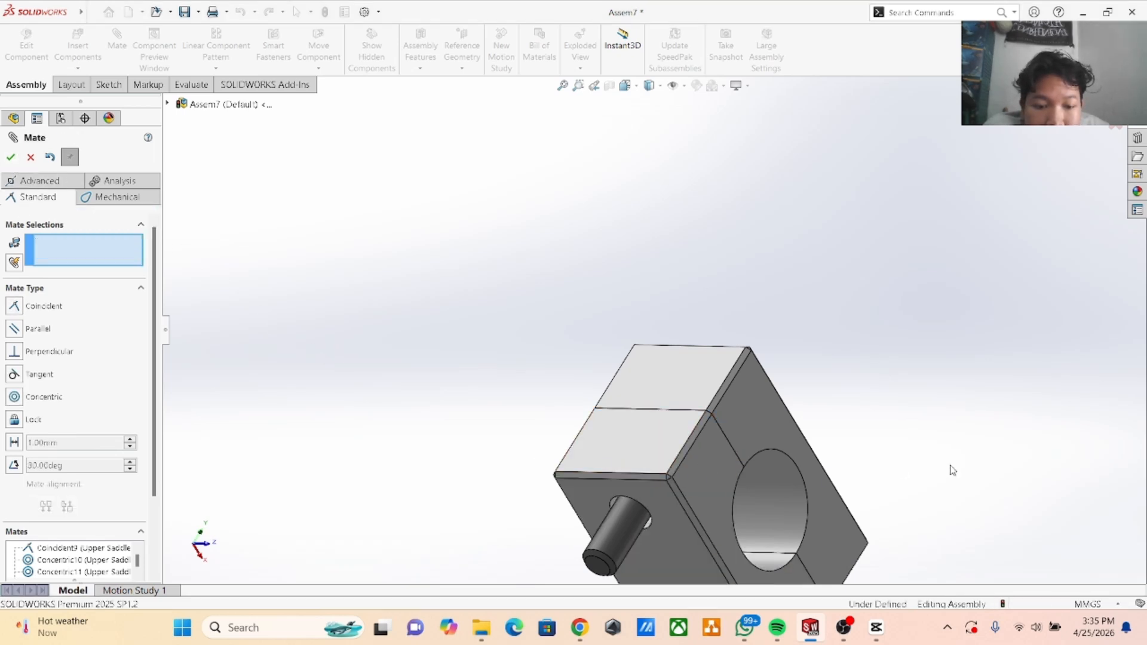
Add a concentric mate between the nearer hex nut's bore and the first cap screw's protruding shank.
middle_click_drag(953, 471, 739, 530)
middle_click_drag(797, 419, 697, 484)
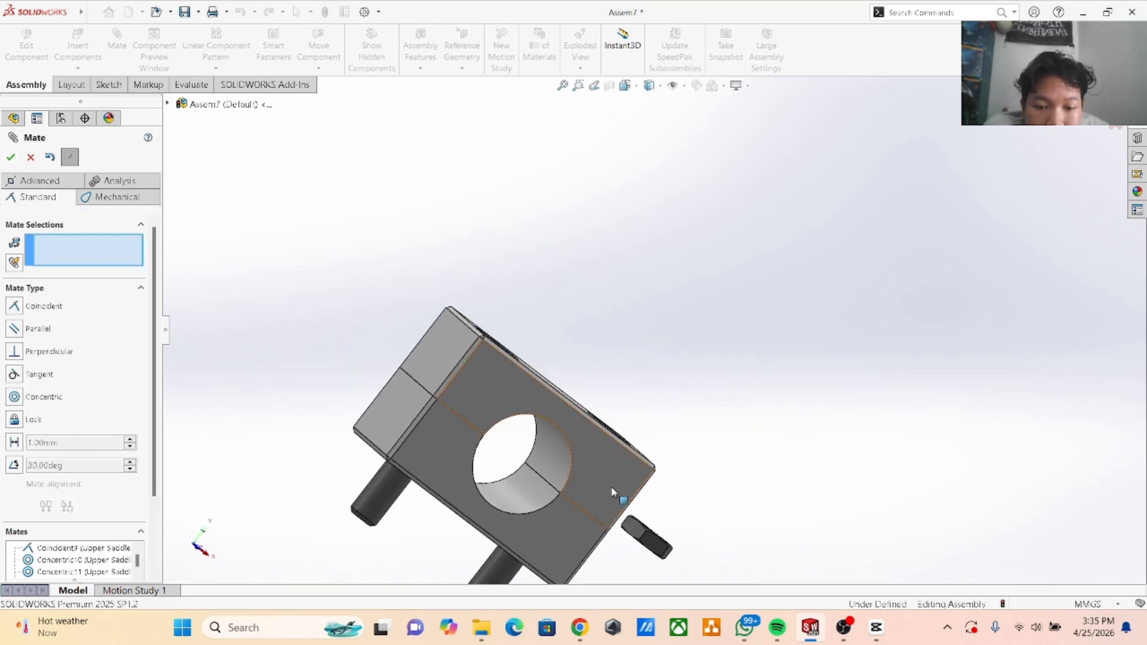
middle_click_drag(618, 422, 674, 455)
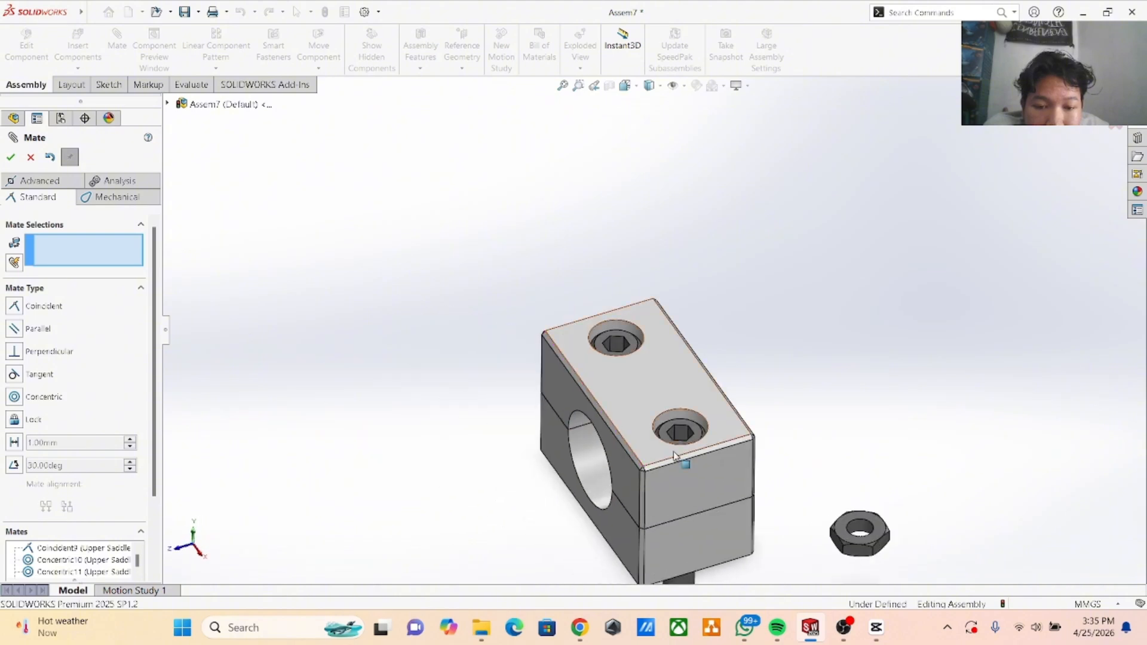
scroll(798, 400, "down", 3)
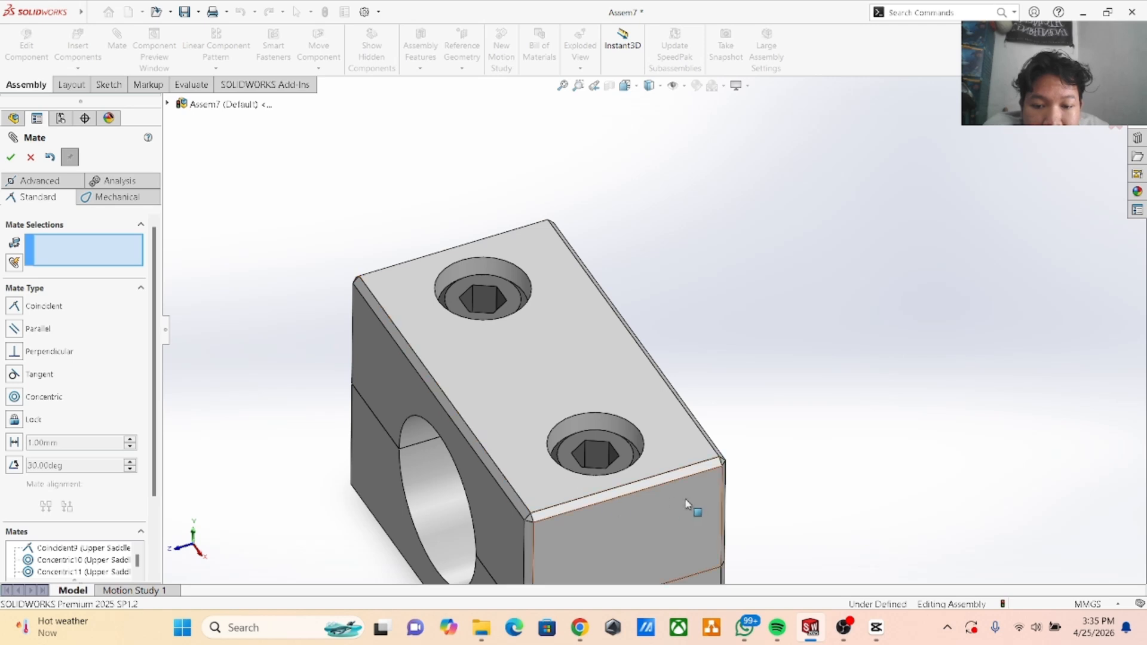
scroll(729, 422, "up", 2)
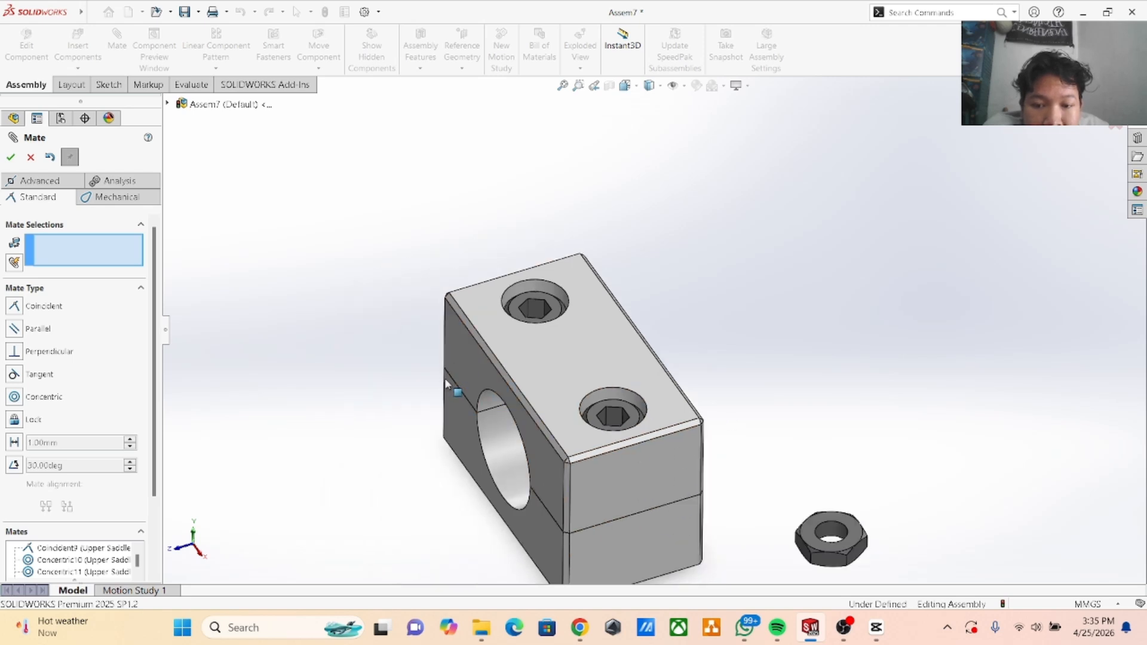
scroll(666, 410, "up", 2)
middle_click_drag(784, 405, 727, 456)
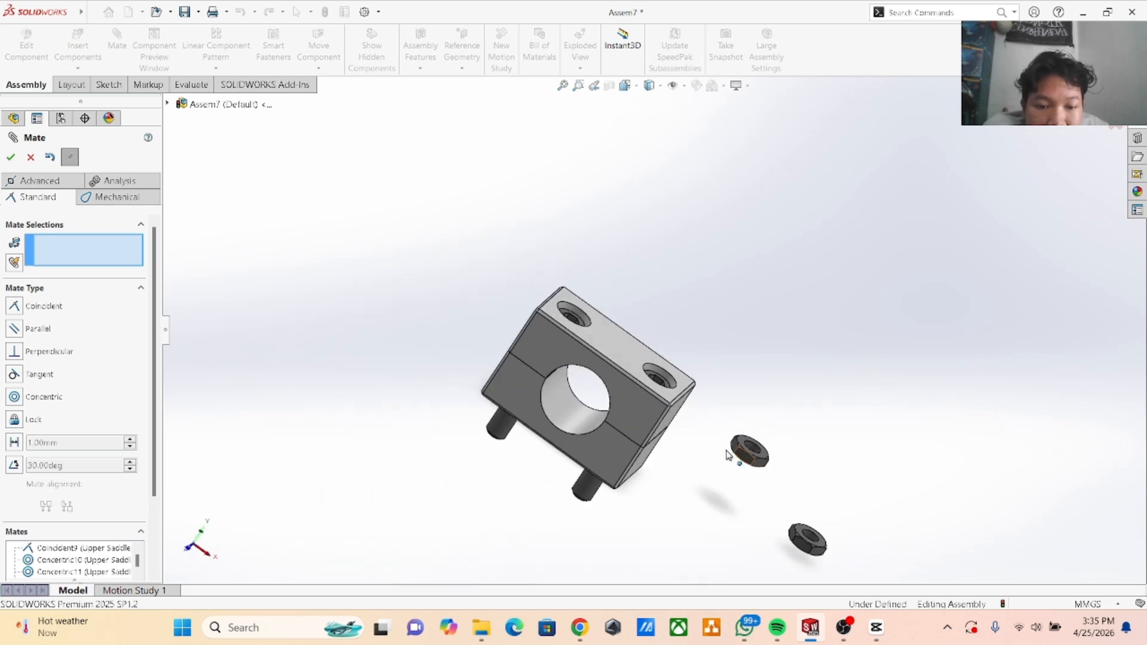
scroll(621, 516, "down", 2)
left_click(809, 401)
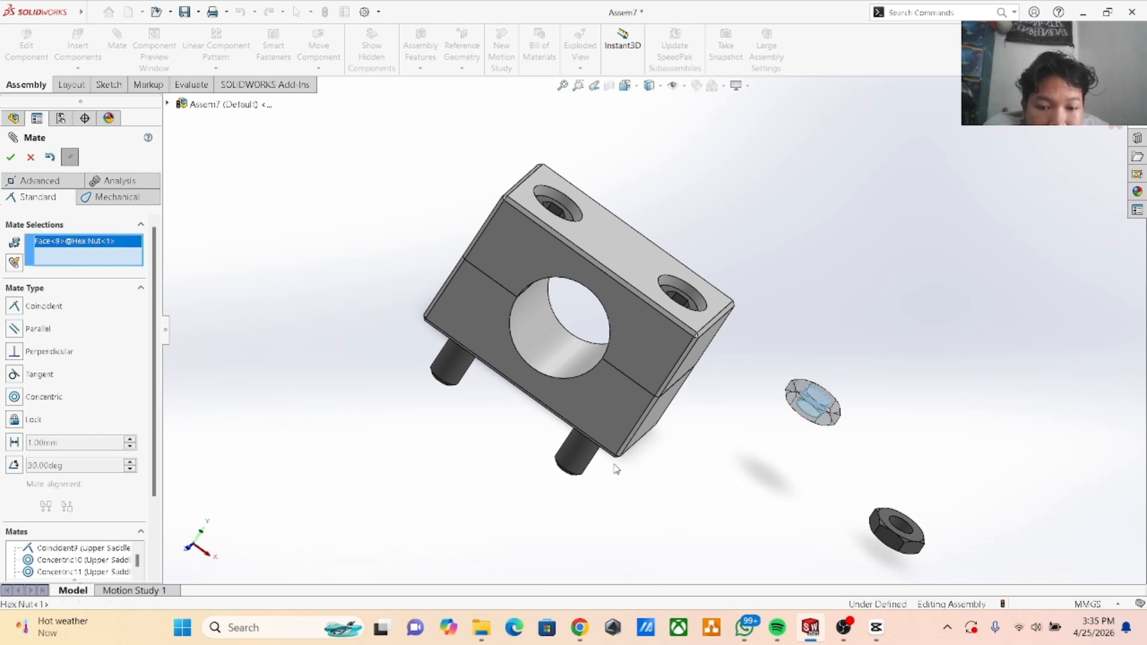
left_click(465, 371)
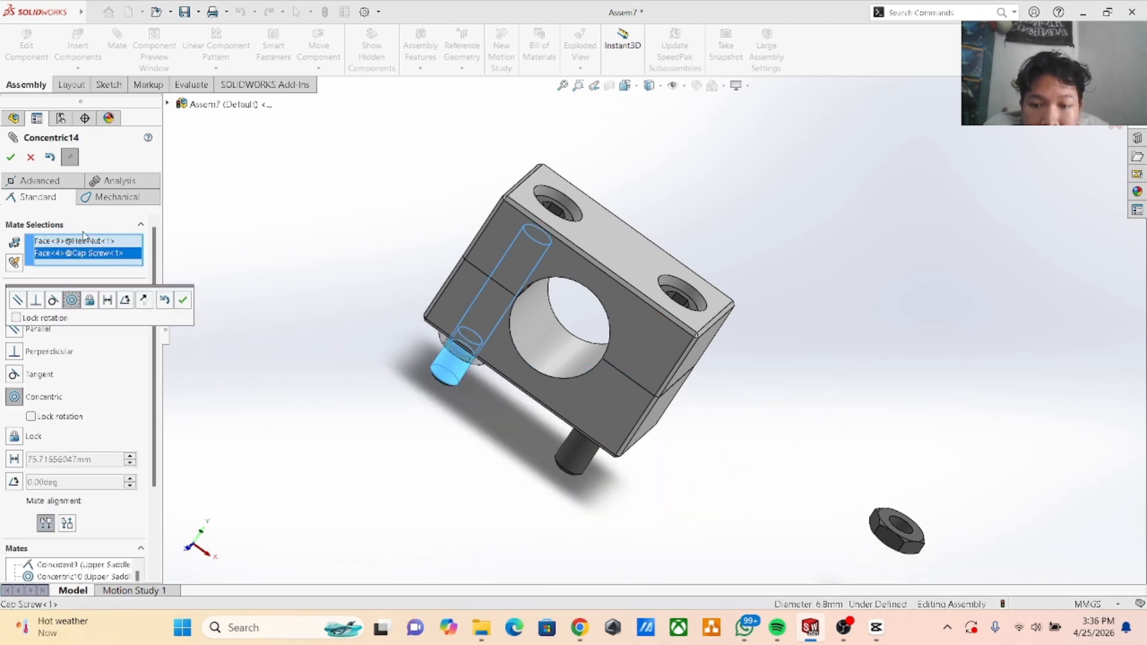
left_click(10, 158)
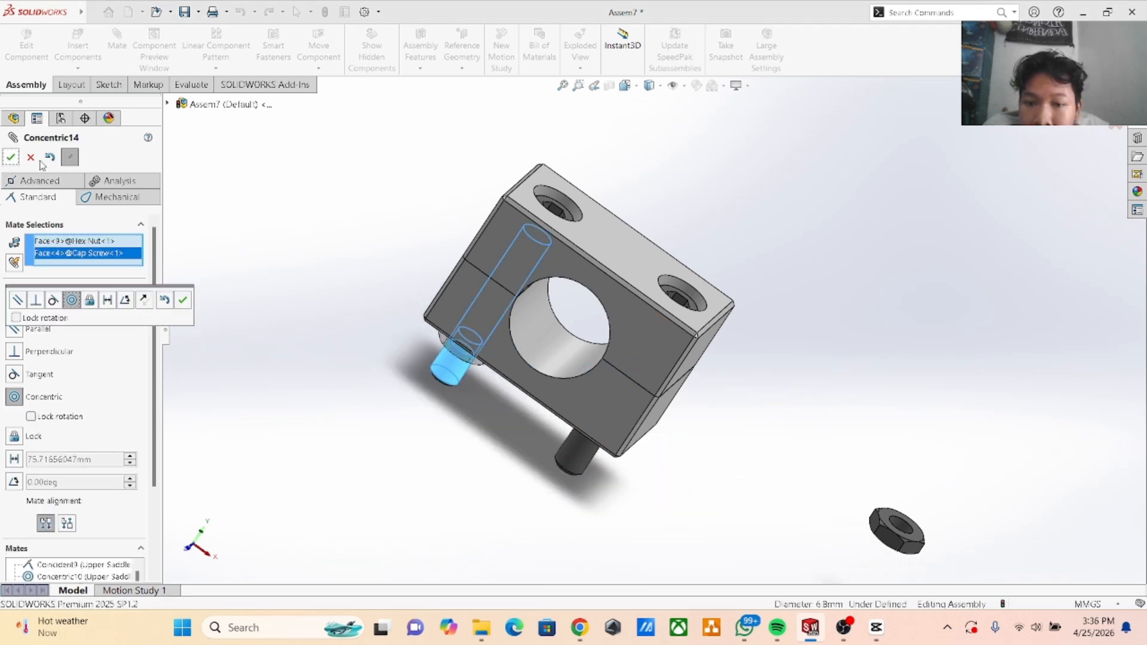
Add a concentric mate between the remaining hex nut's bore and the second cap screw's shank.
left_click(909, 533)
left_click(570, 449)
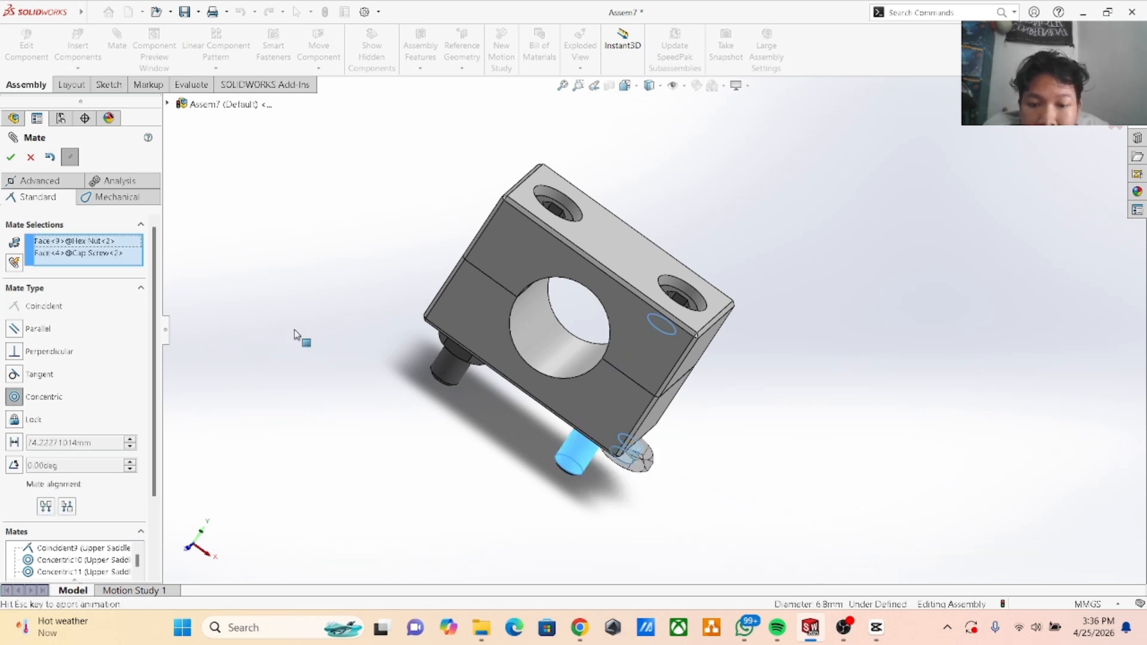
left_click(11, 158)
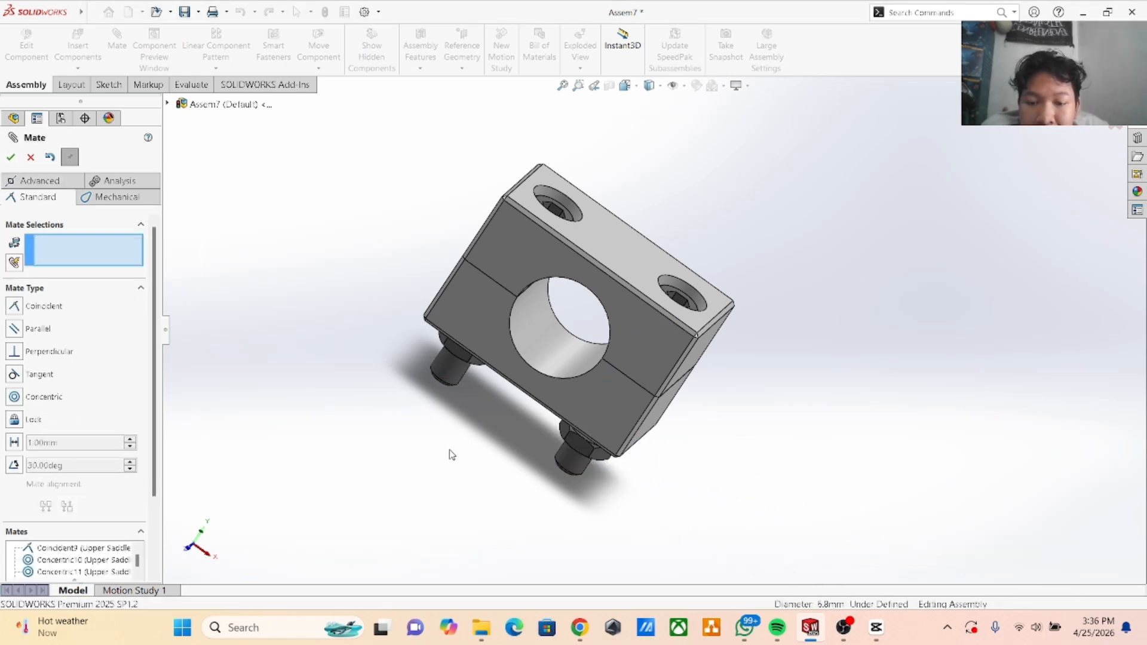
Add a 5 mm distance mate between the lower saddle's underside and the first hex nut's facing flat face.
middle_click_drag(451, 456, 416, 351)
scroll(417, 351, "down", 4)
scroll(450, 220, "up", 4)
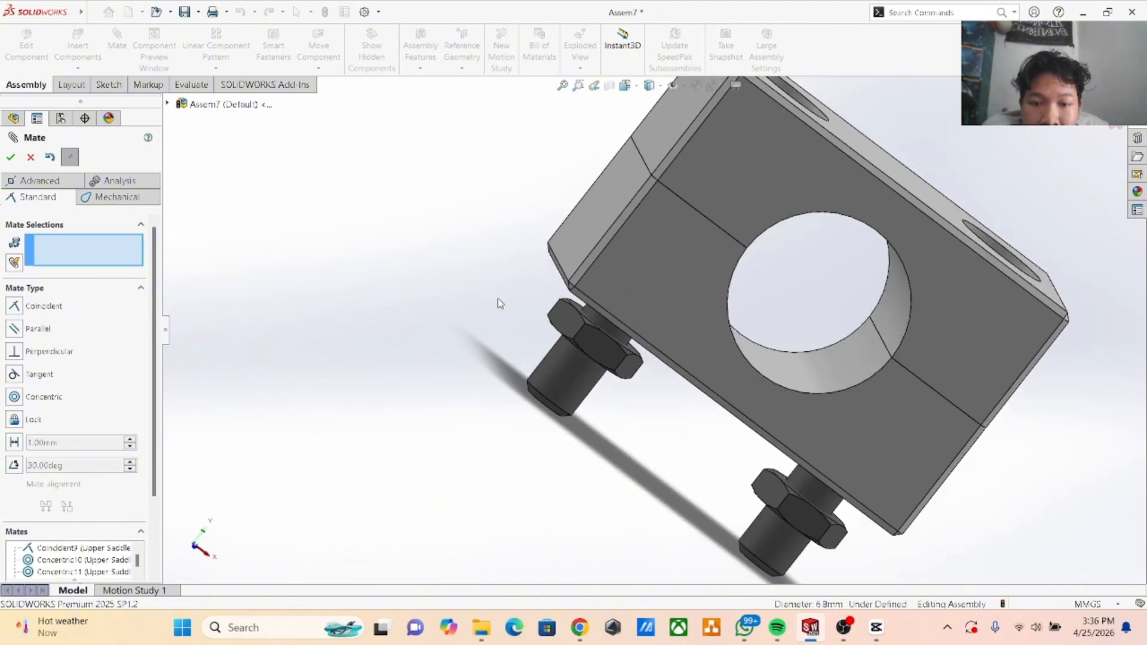
mouse_move(550, 277)
middle_mouse_down()
mouse_move(499, 328)
mouse_move(570, 273)
middle_mouse_up()
scroll(570, 273, "down", 3)
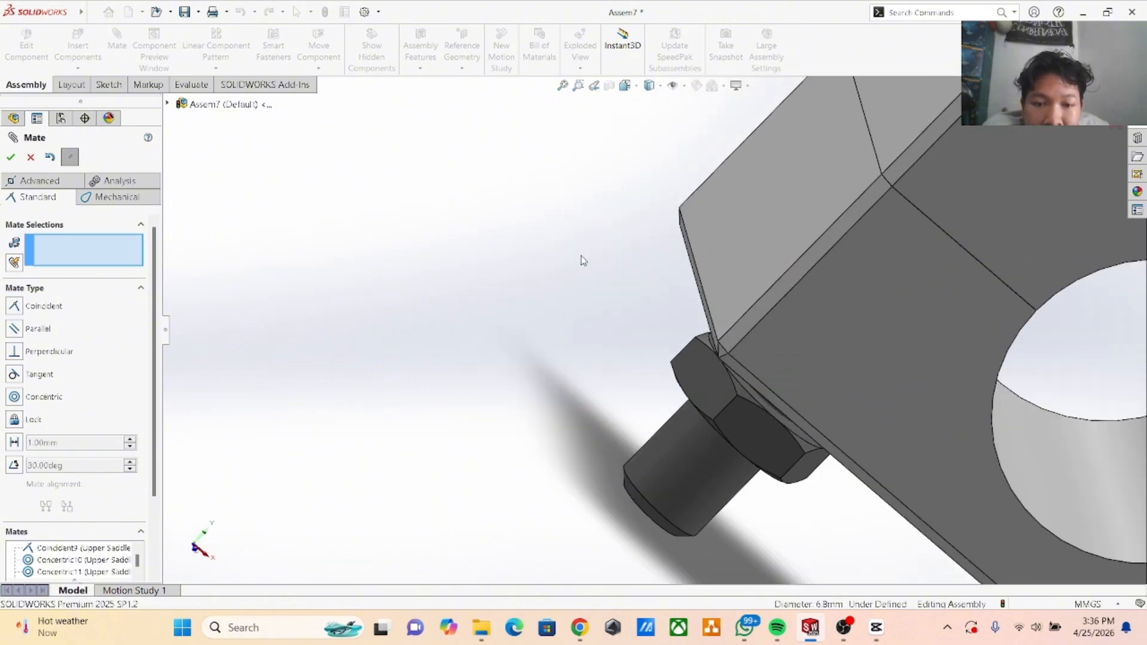
middle_click_drag(551, 341, 679, 329)
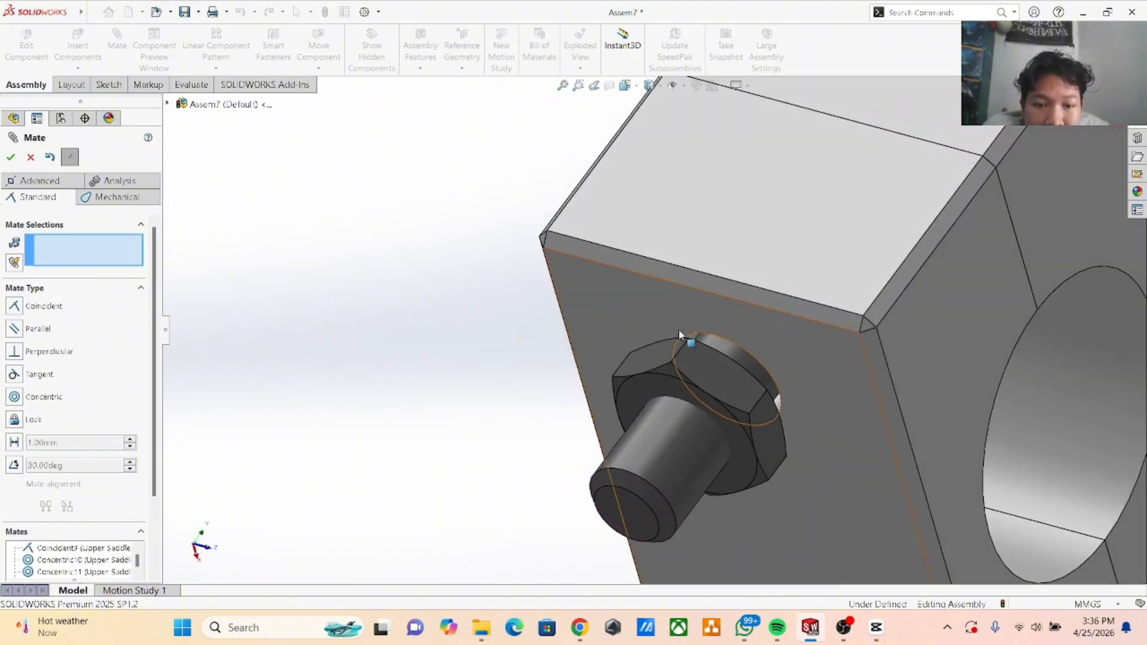
left_click(728, 326)
middle_click_drag(522, 361, 465, 404)
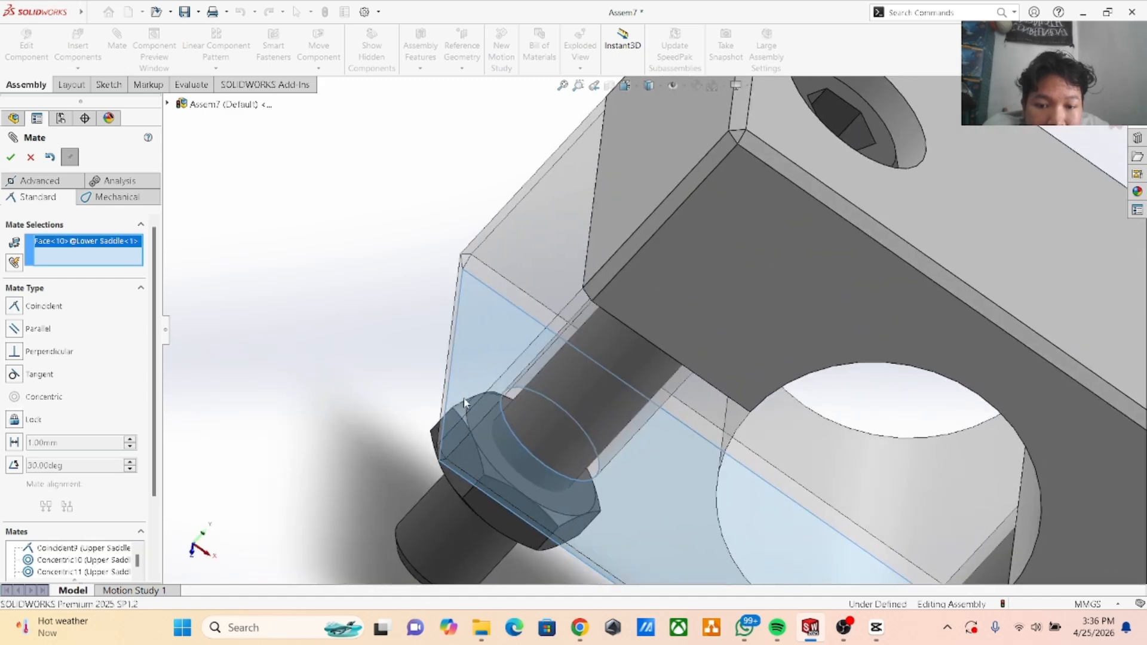
left_click(482, 425)
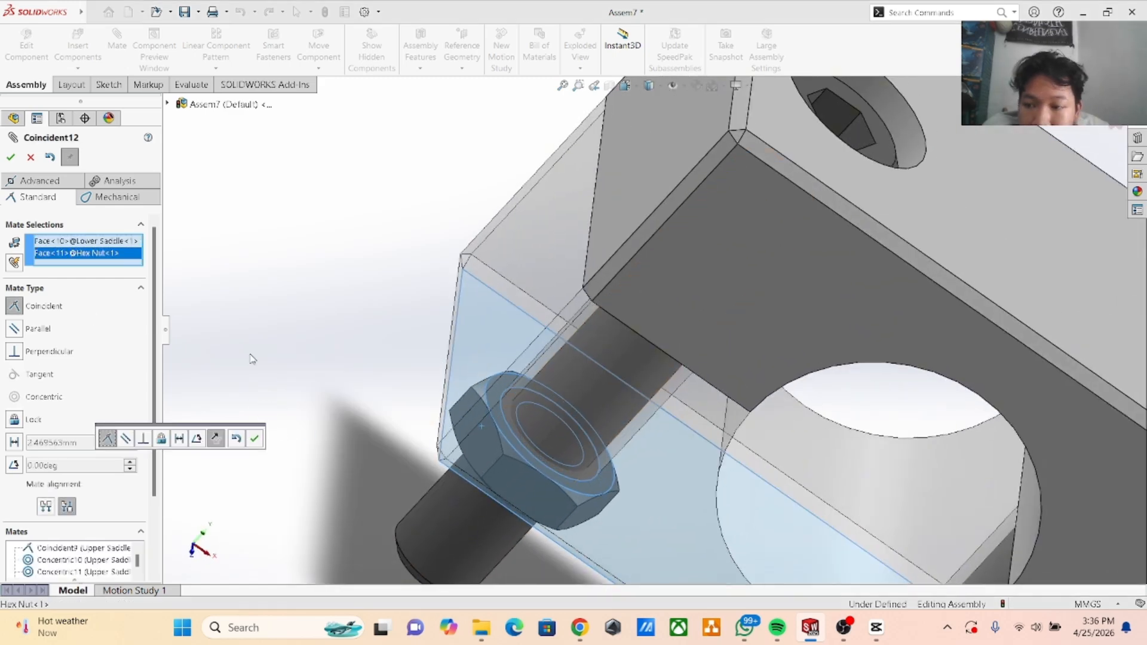
left_click(15, 443)
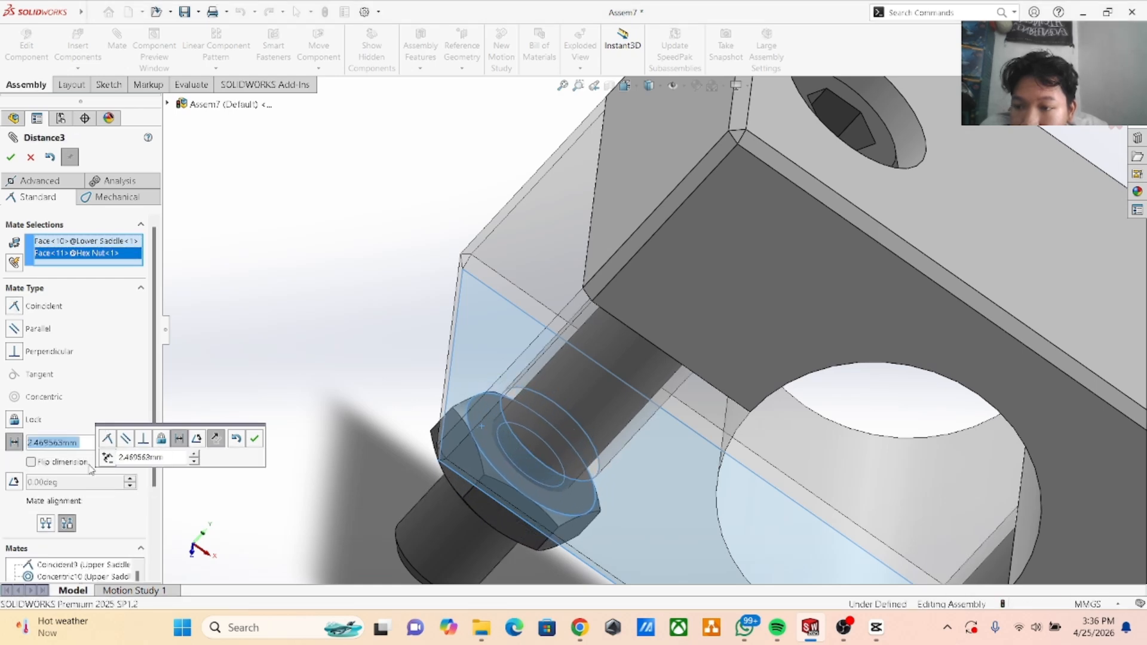
key("BackSpace")
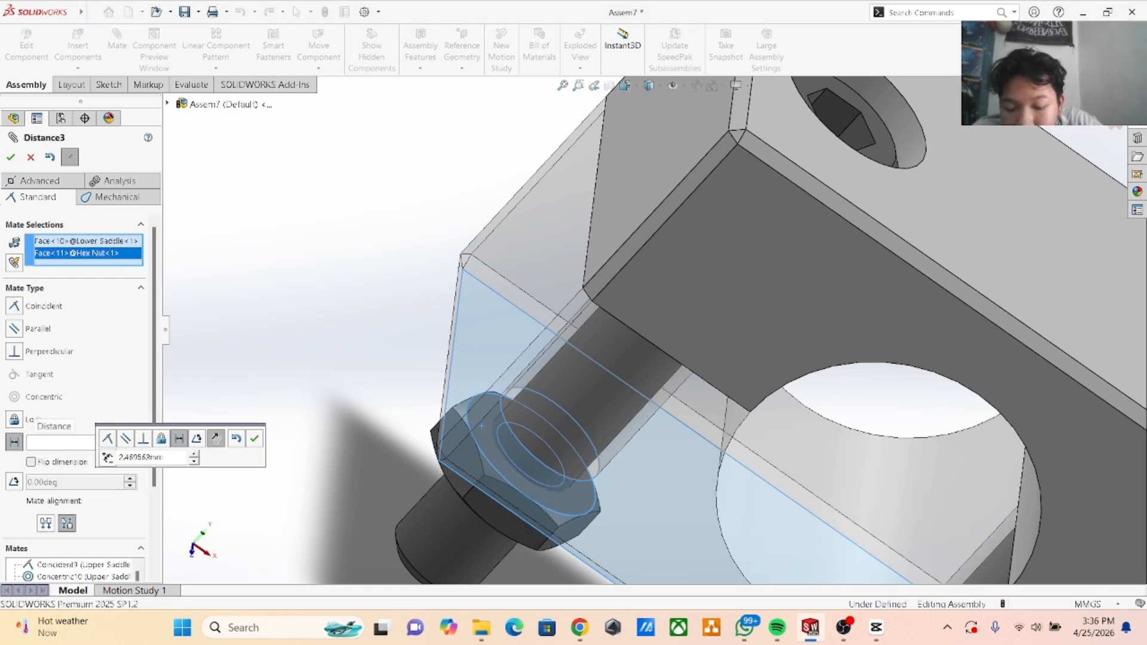
type("5")
key("Return")
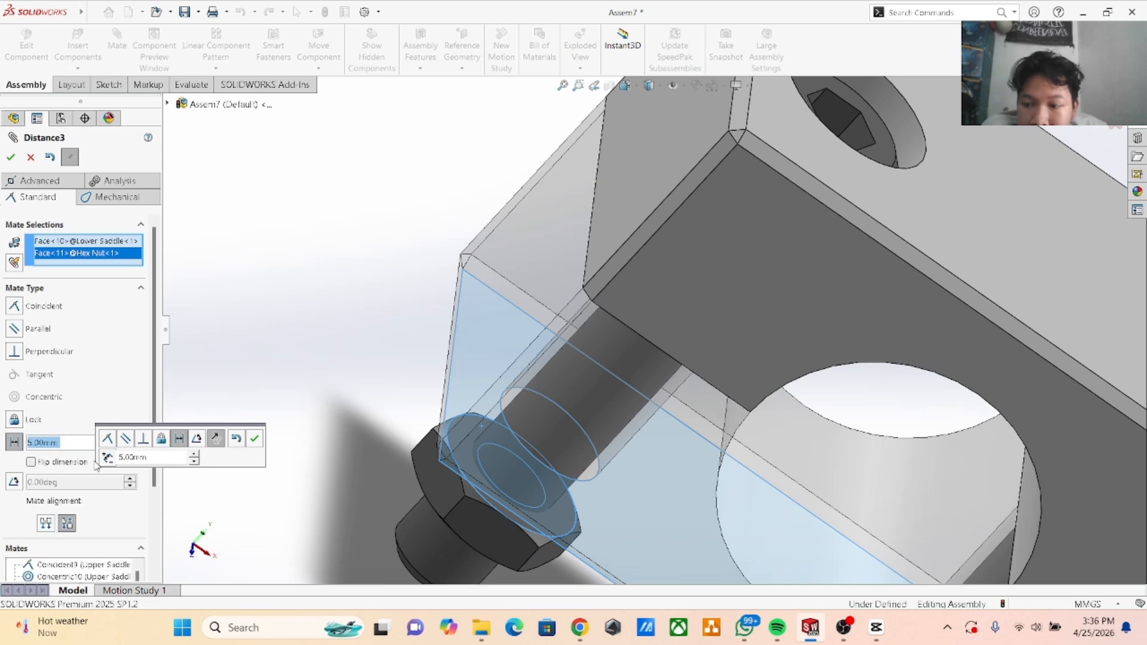
left_click(254, 439)
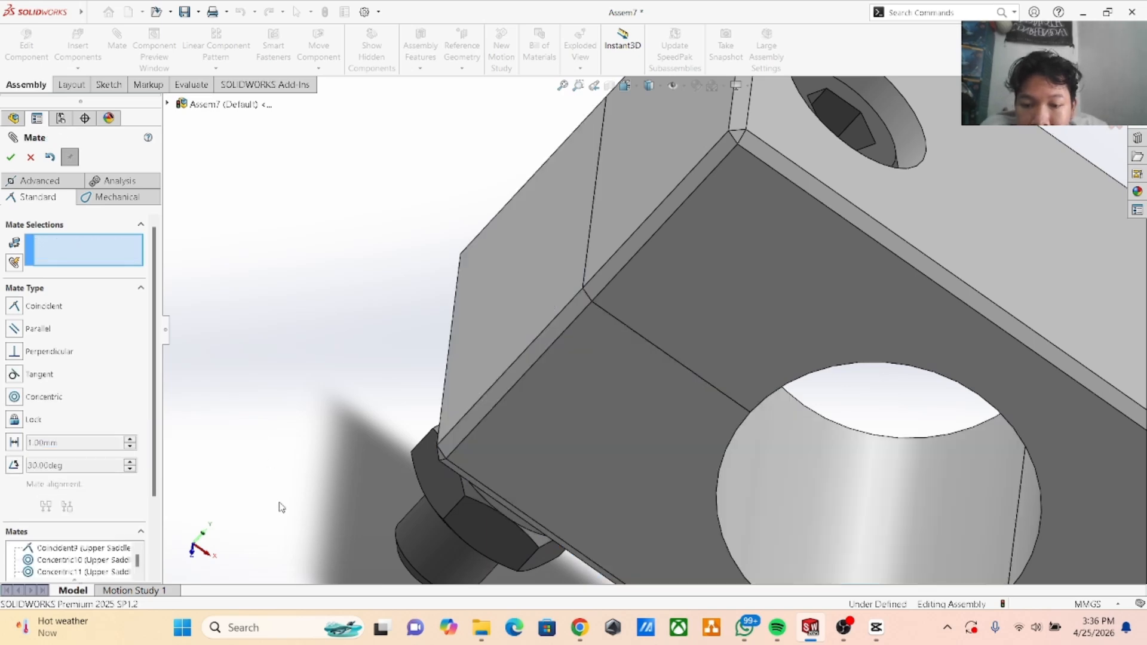
Add a 5 mm distance mate between the lower saddle's underside and the second hex nut's facing flat face, and finish mating.
scroll(281, 507, "up", 2)
scroll(351, 441, "up", 3)
scroll(872, 549, "down", 2)
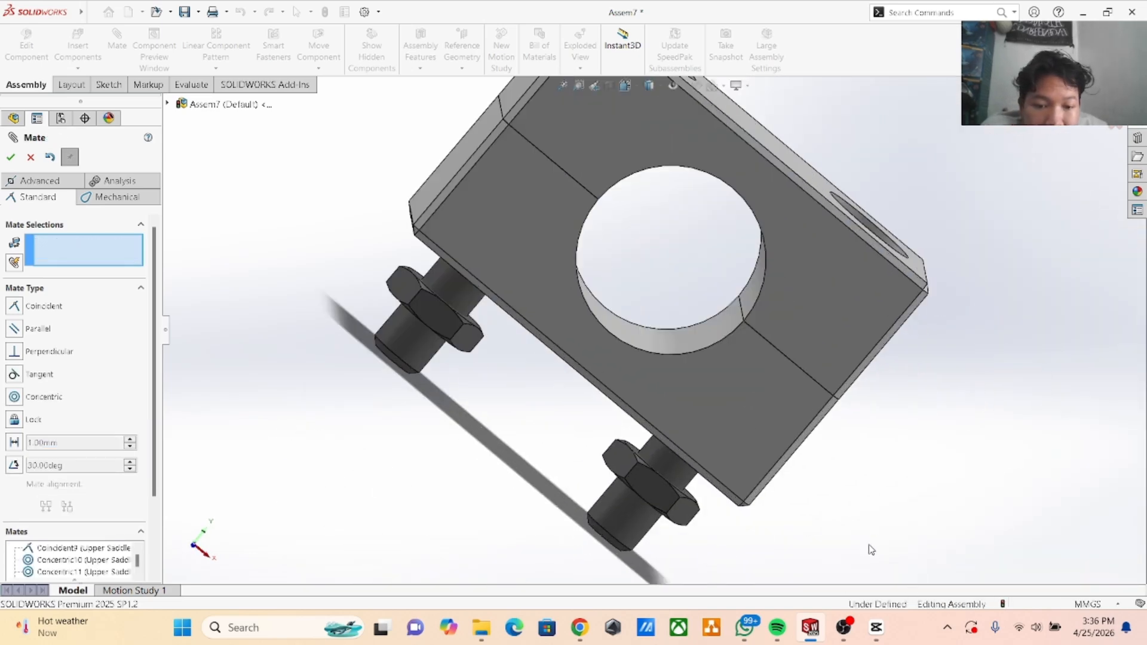
middle_click_drag(858, 509, 888, 507)
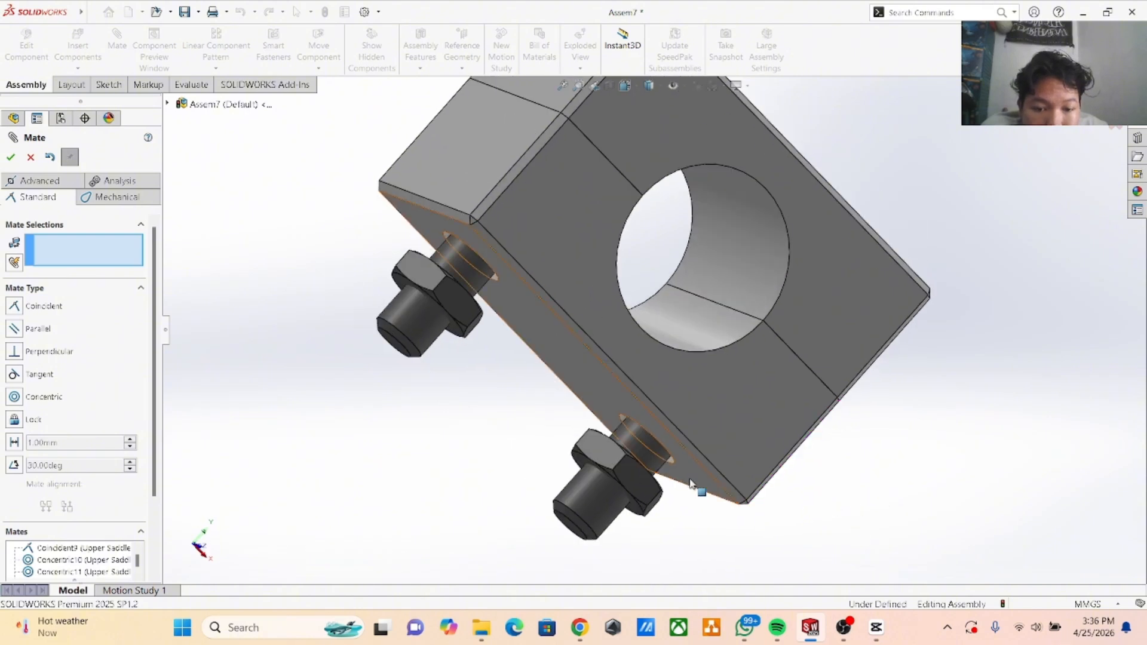
left_click(666, 489)
middle_click_drag(657, 545, 622, 484)
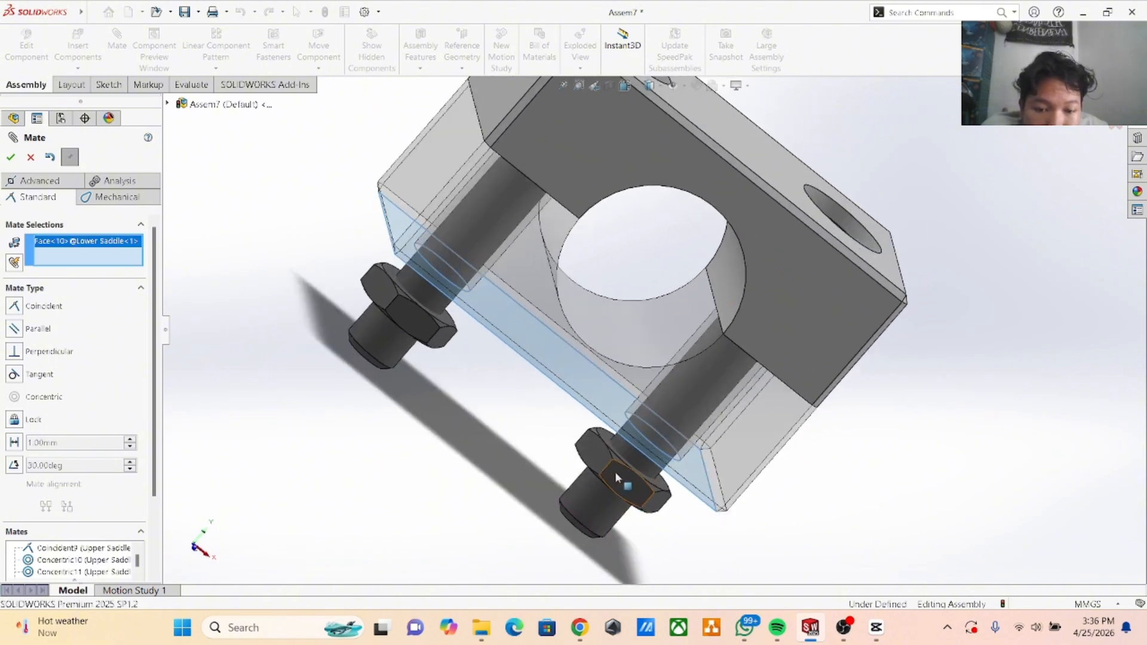
left_click(605, 442)
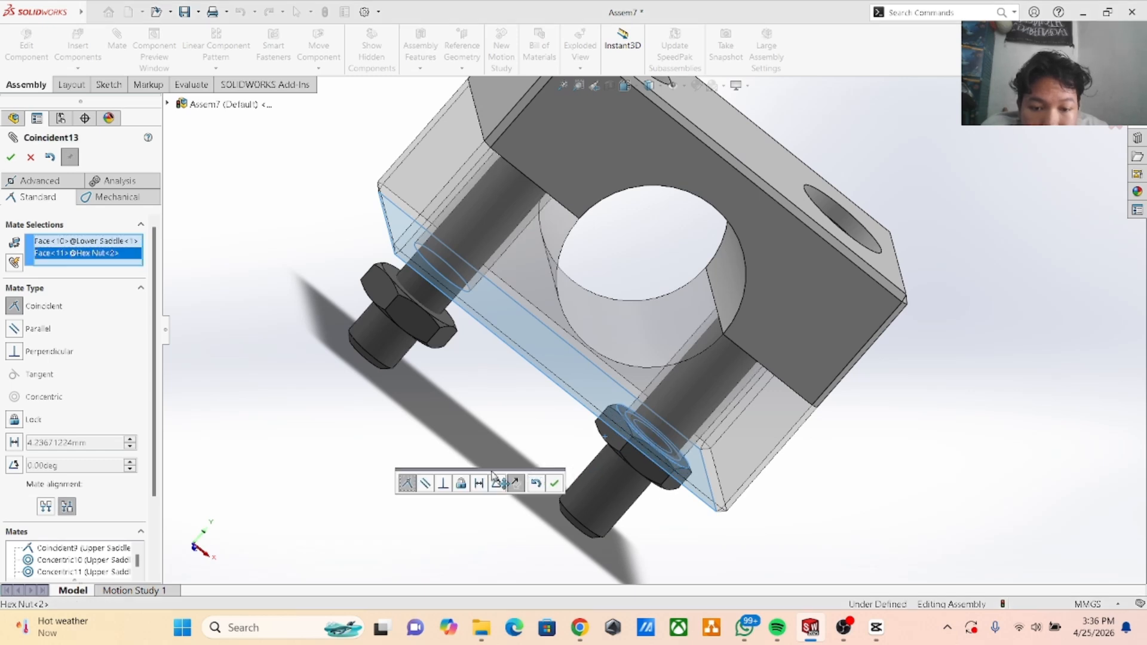
left_click(14, 443)
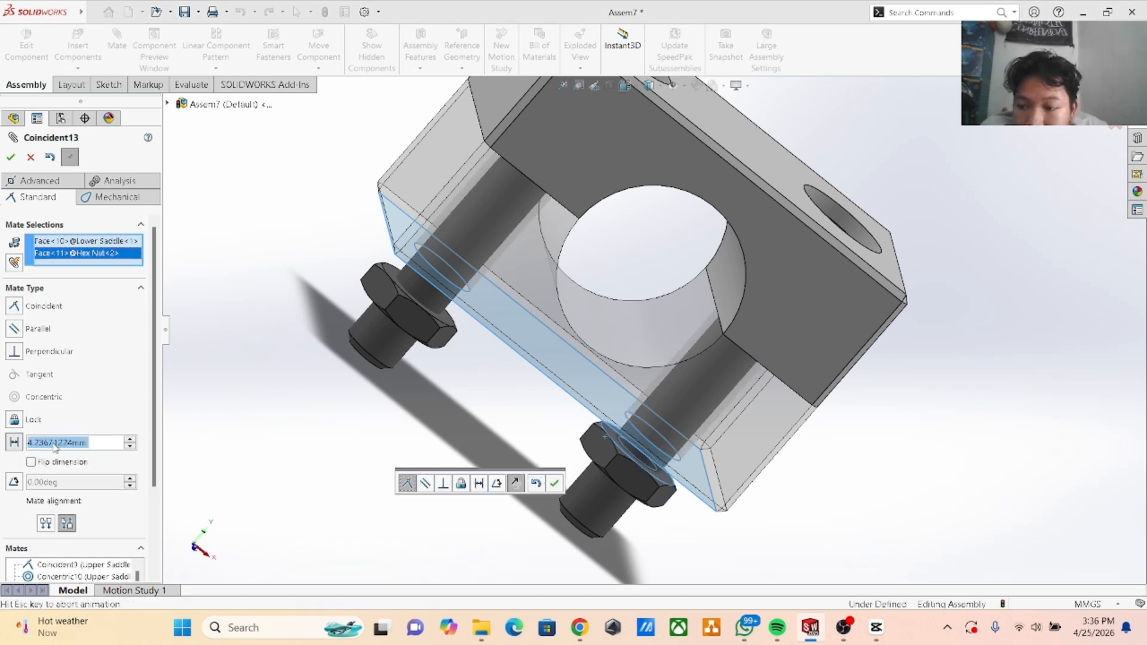
type("5")
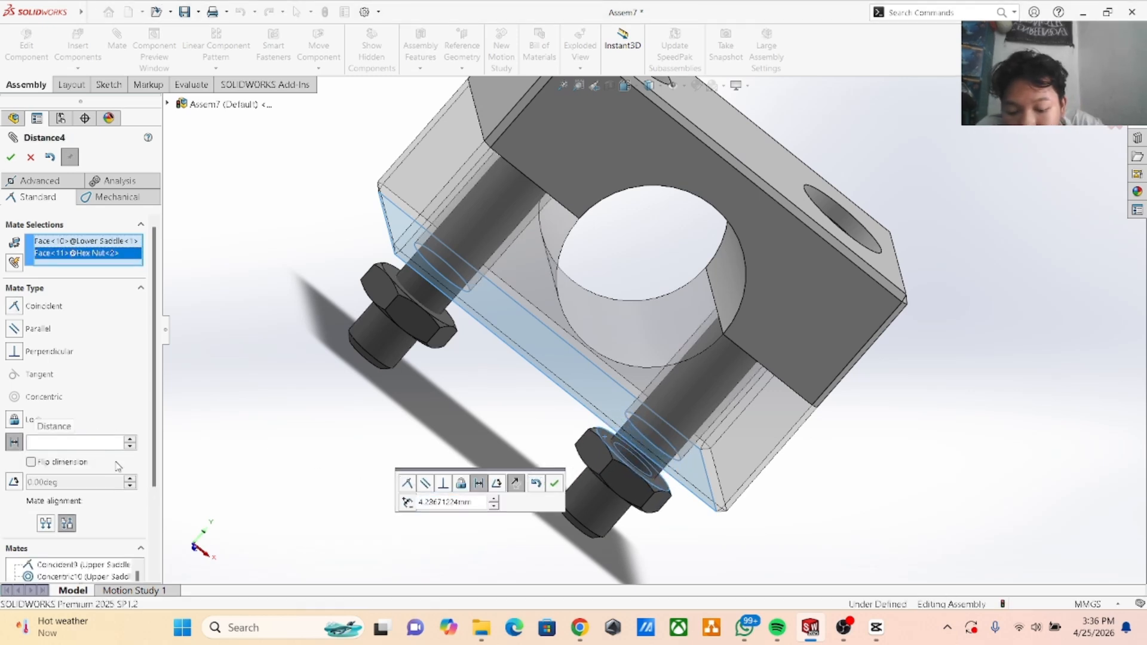
key("Return")
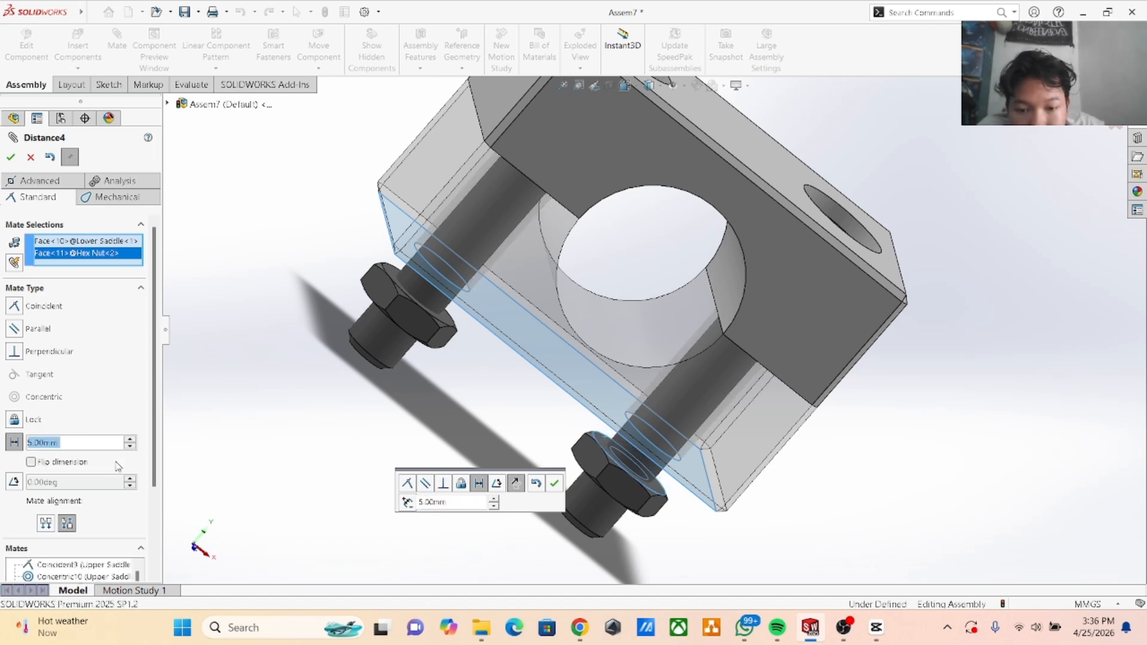
key("Return")
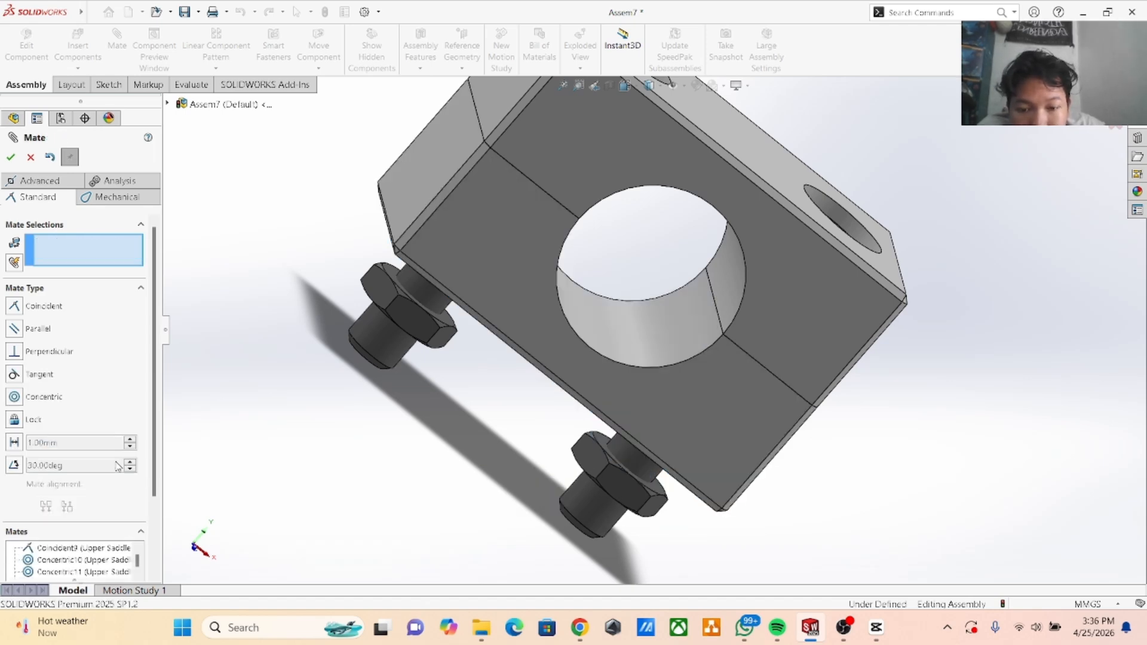
left_click(10, 157)
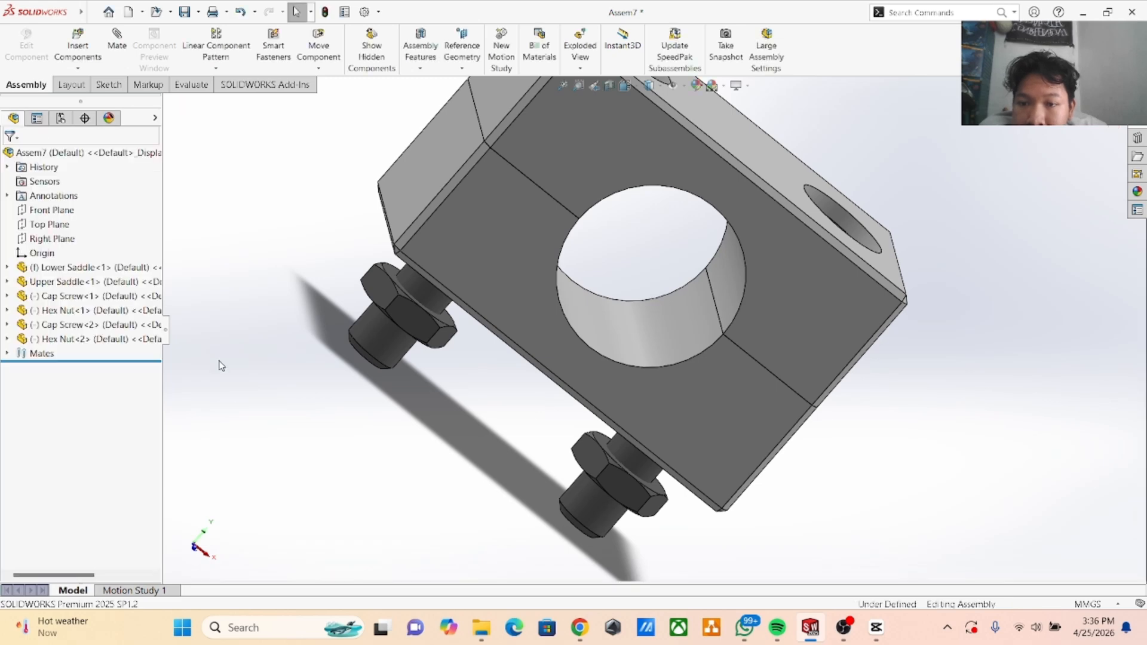
Compare the saddle assembly in SOLIDWORKS with the Praktek #4 drawing in the Canva presentation, viewing the model from several sides.
middle_click_drag(345, 461, 356, 548)
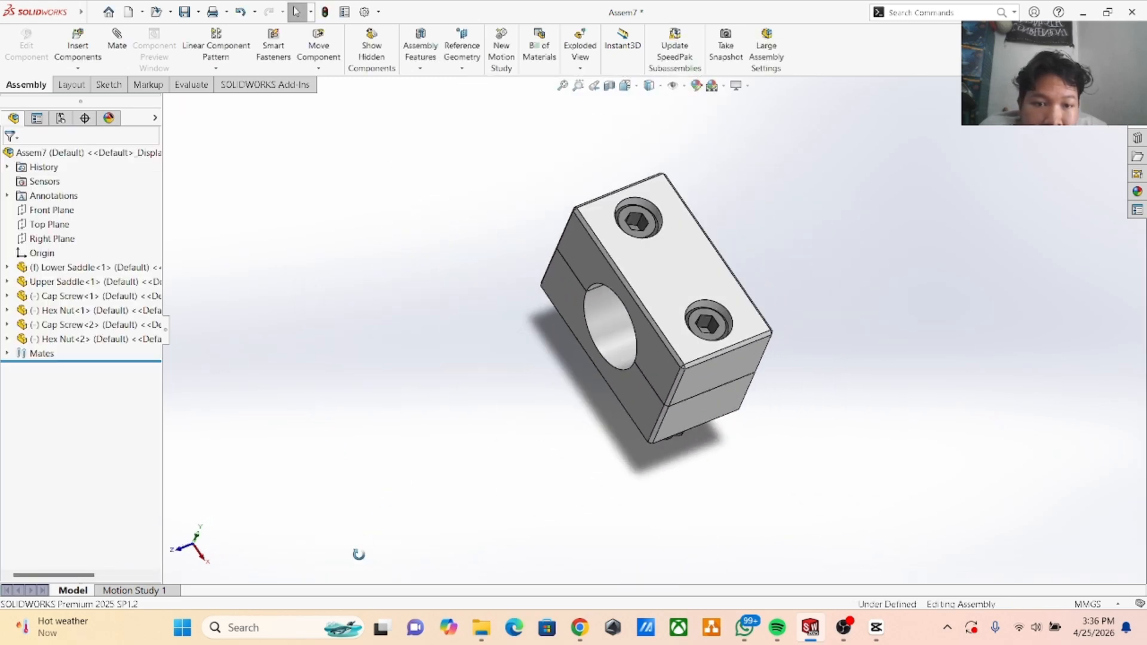
left_click(579, 627)
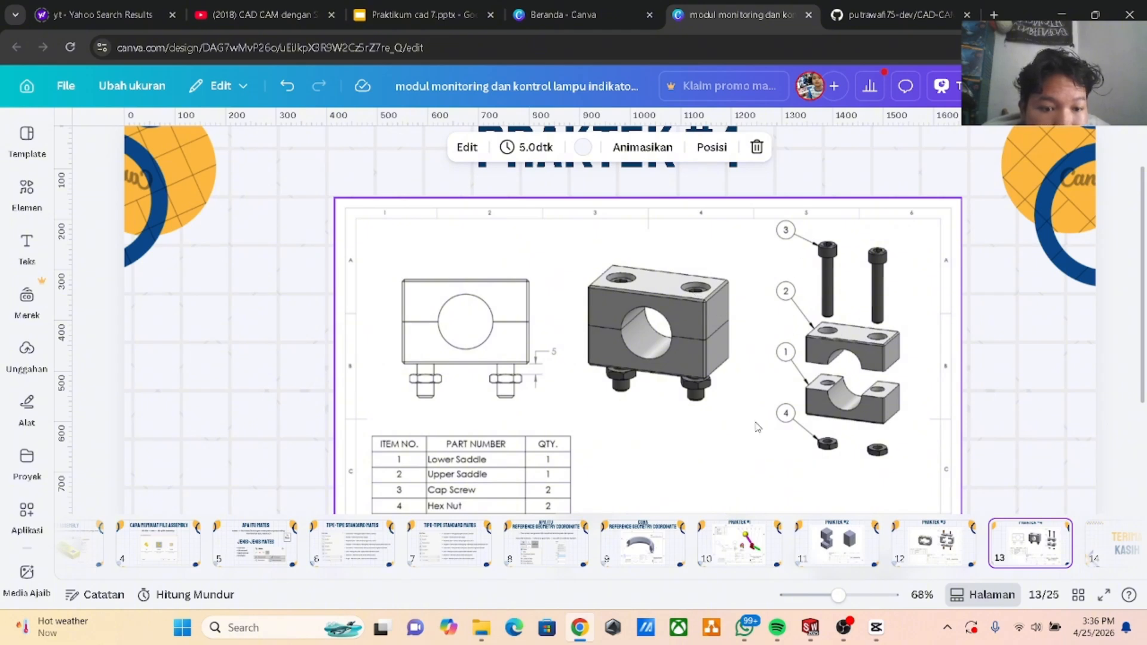
scroll(423, 368, "down", 1)
scroll(500, 314, "up", 1)
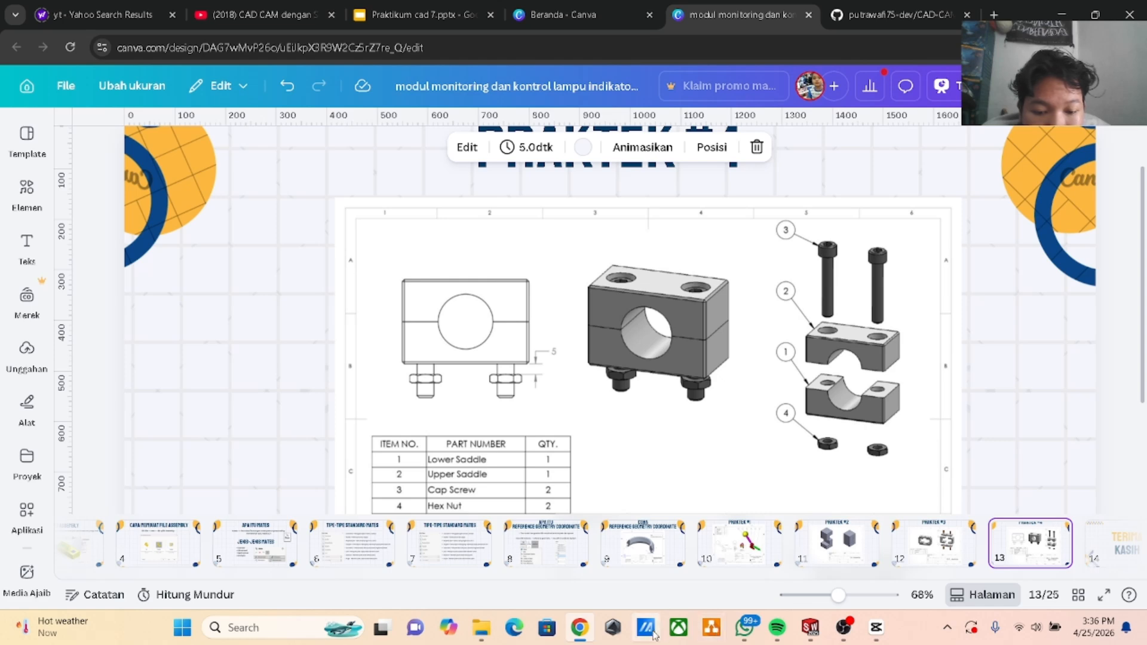
left_click(579, 629)
middle_click_drag(540, 410, 557, 338)
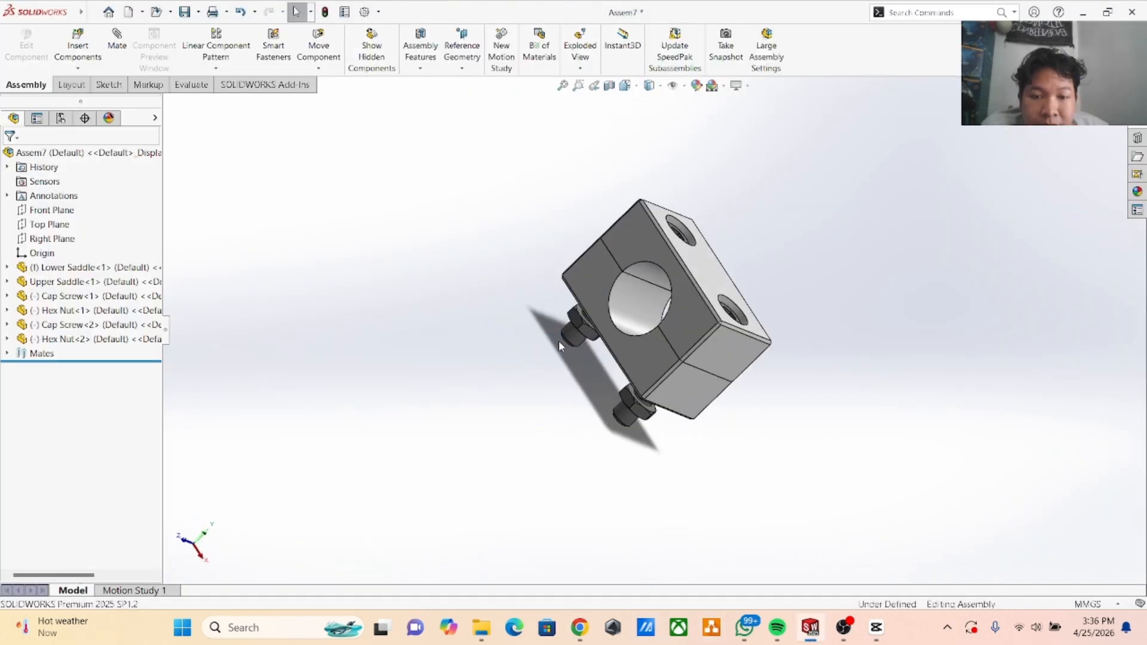
middle_click_drag(545, 405, 422, 356)
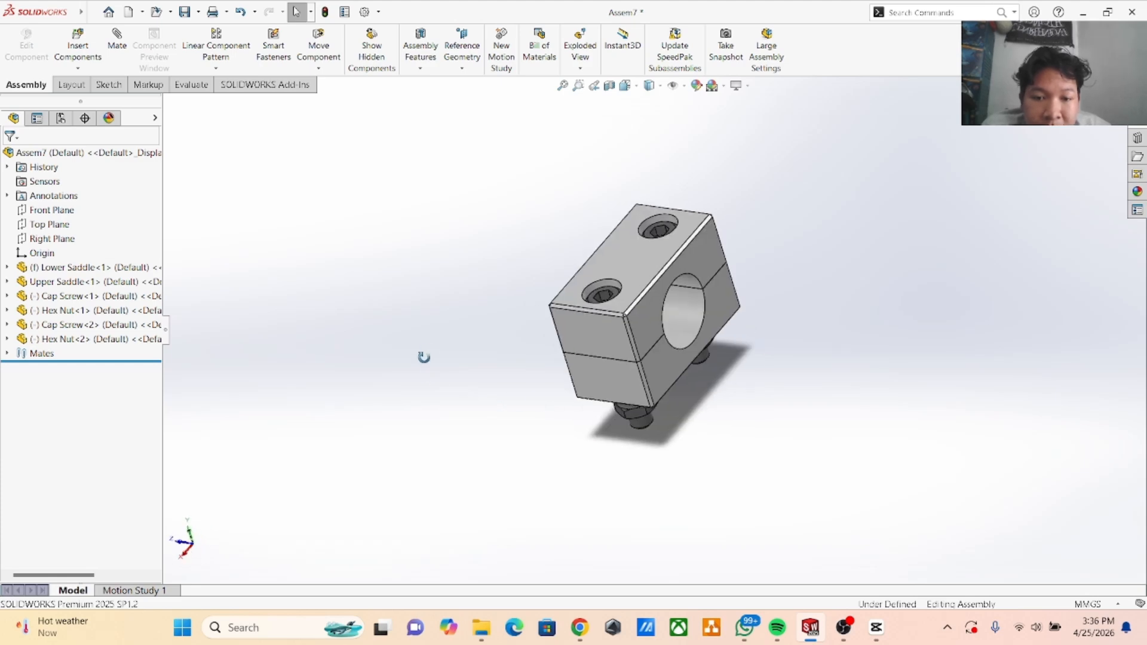